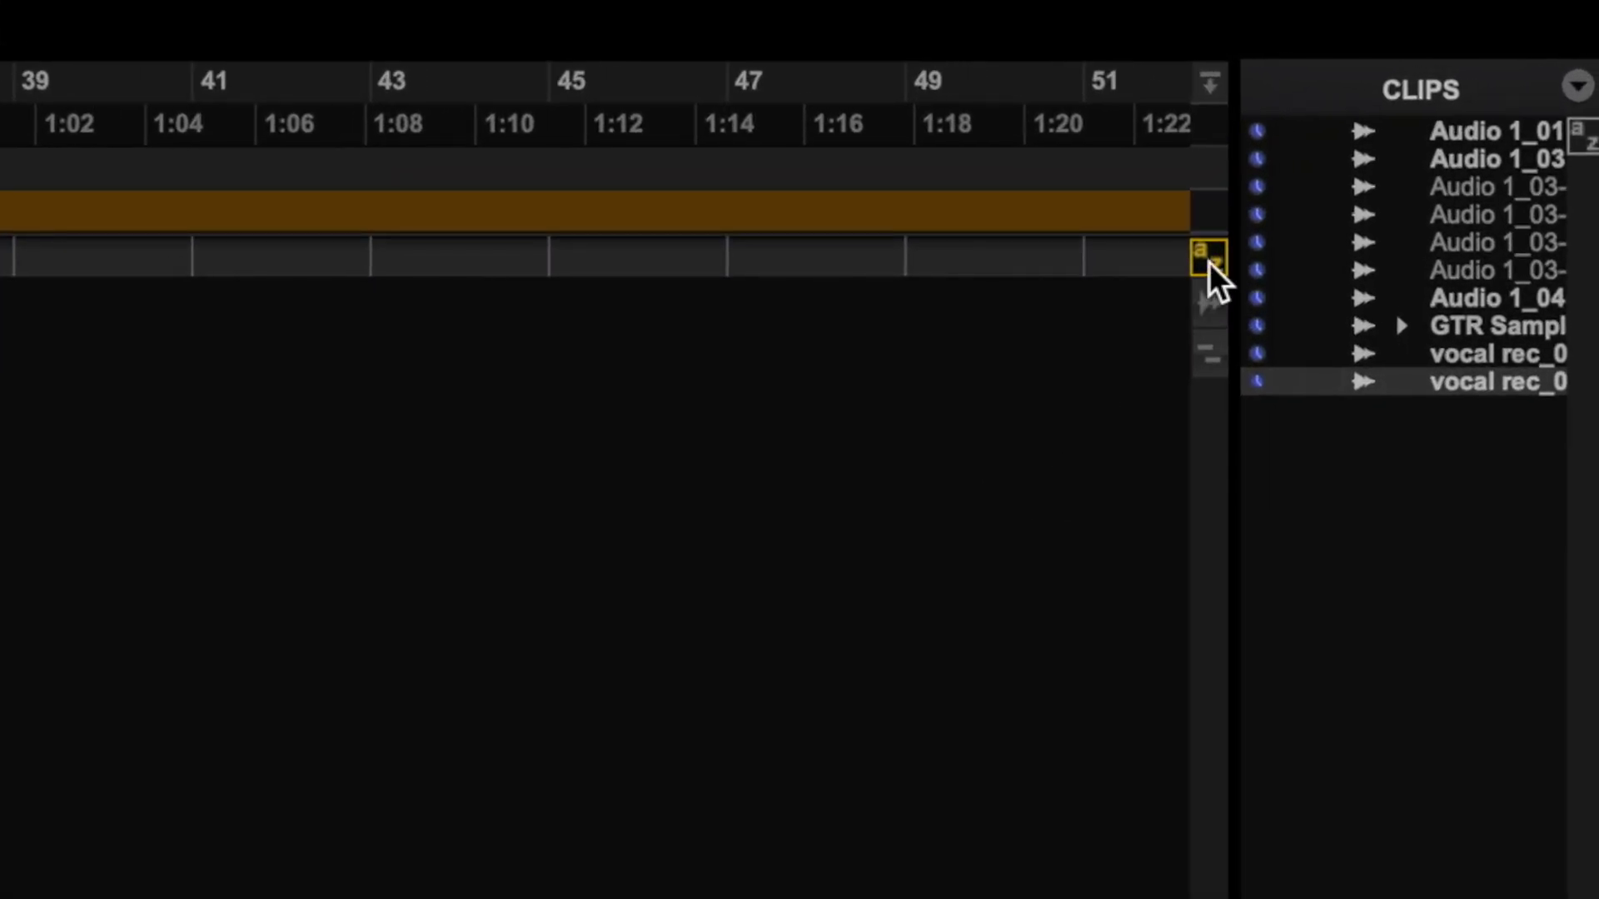
- Start a new-tracks request with one stereo Master Fader in the first row
key(ctrl+alt+2)
click(1209, 263)
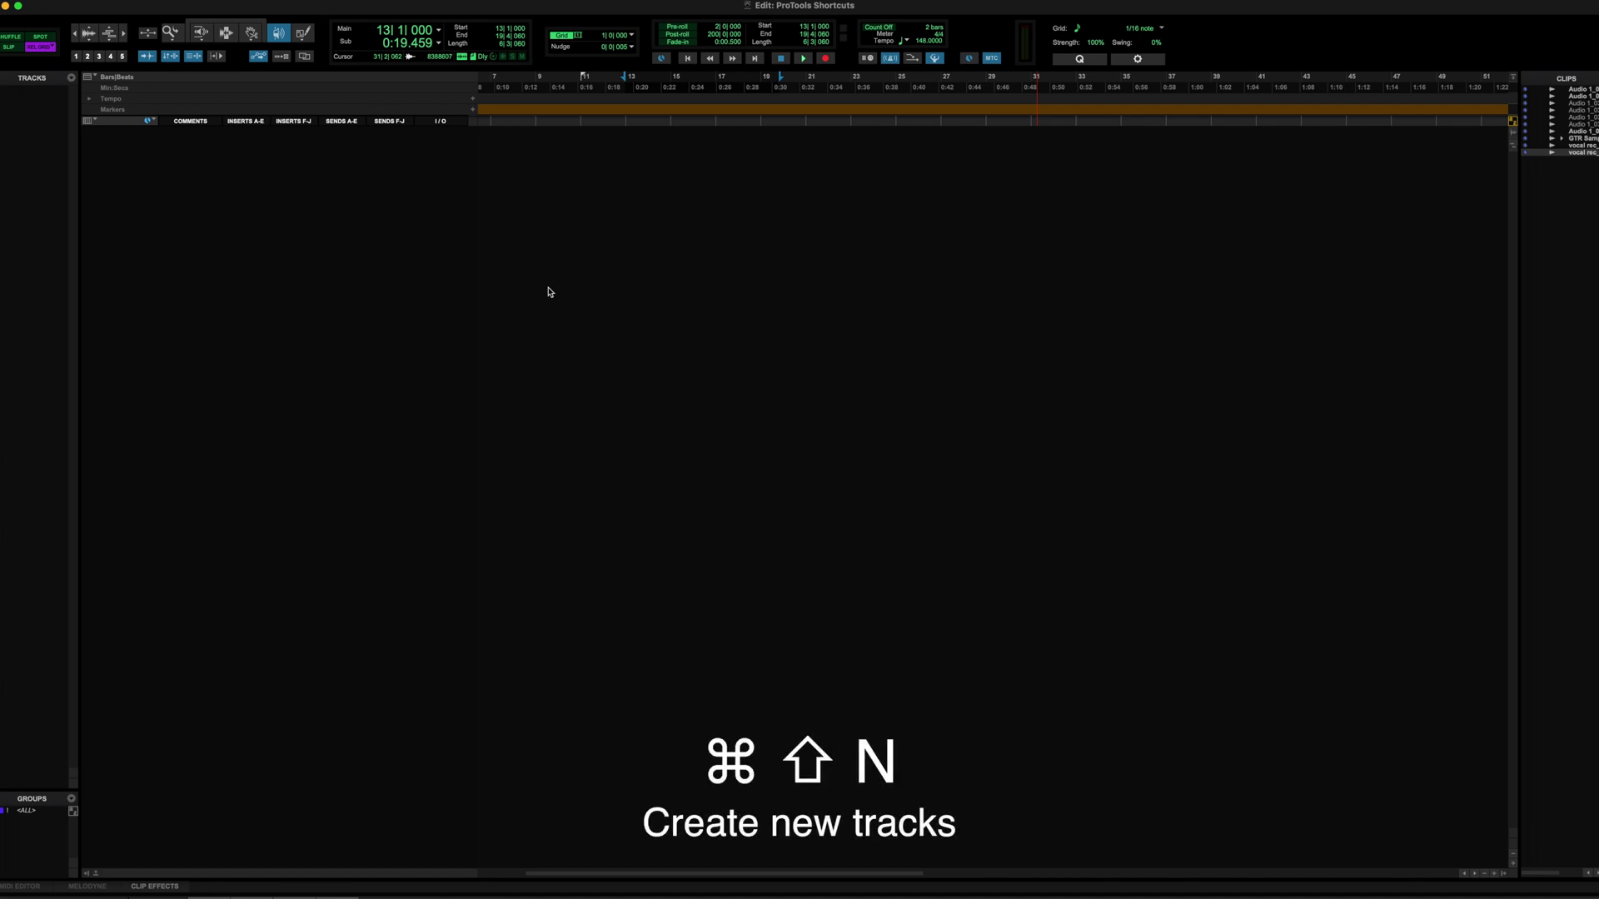
key(ctrl+shift+n)
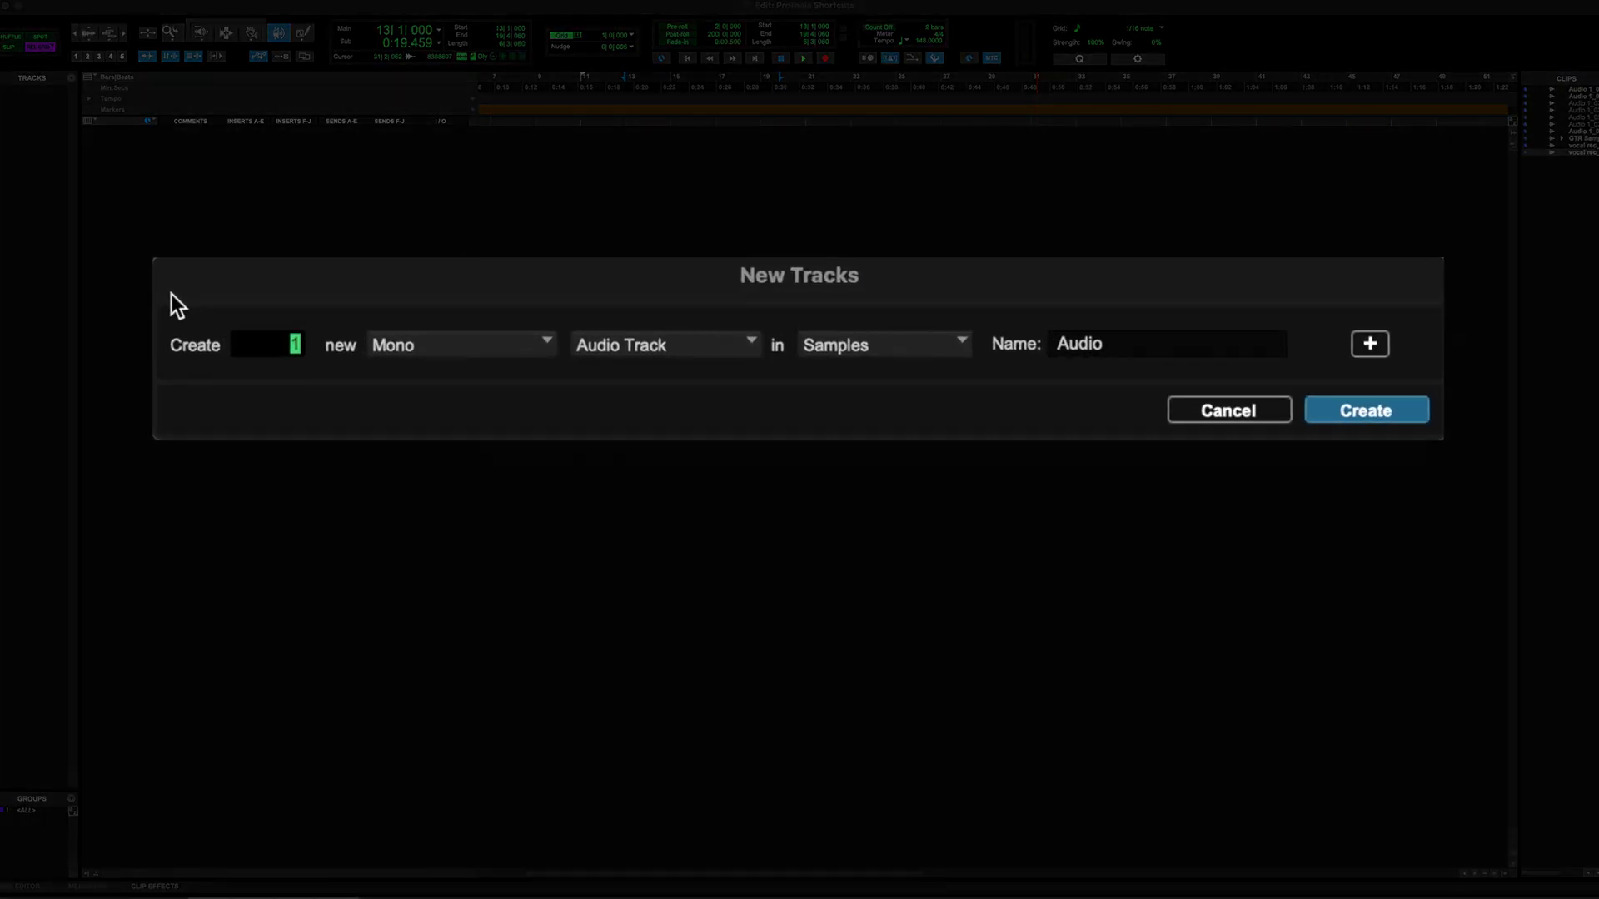
key(ctrl+Down)
key(ctrl+Down)
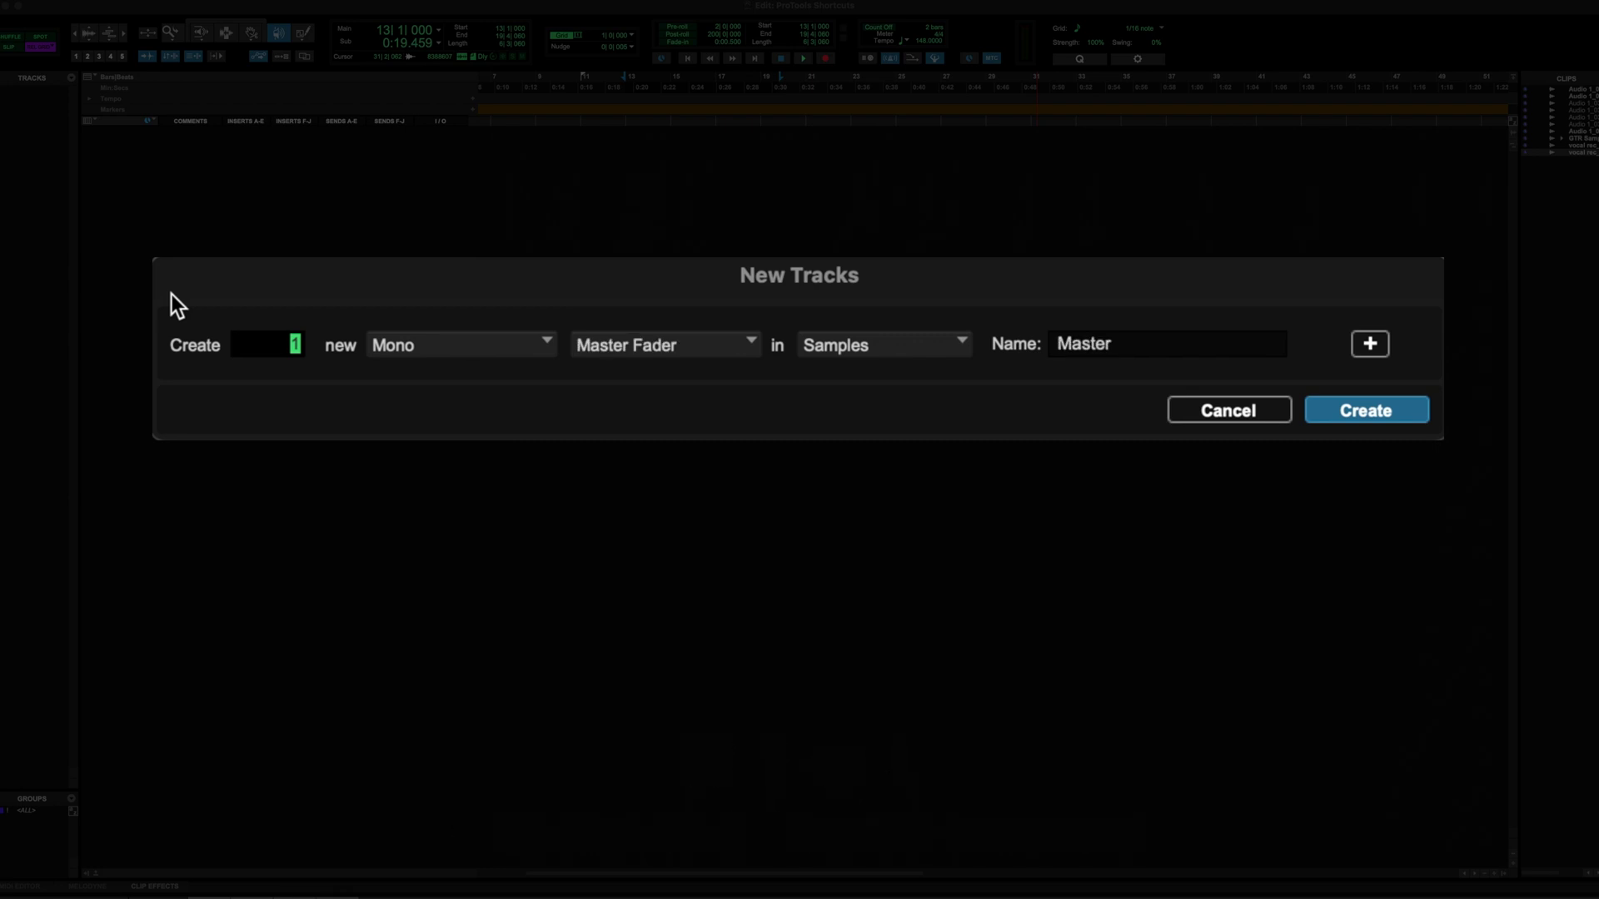
key(ctrl+Right)
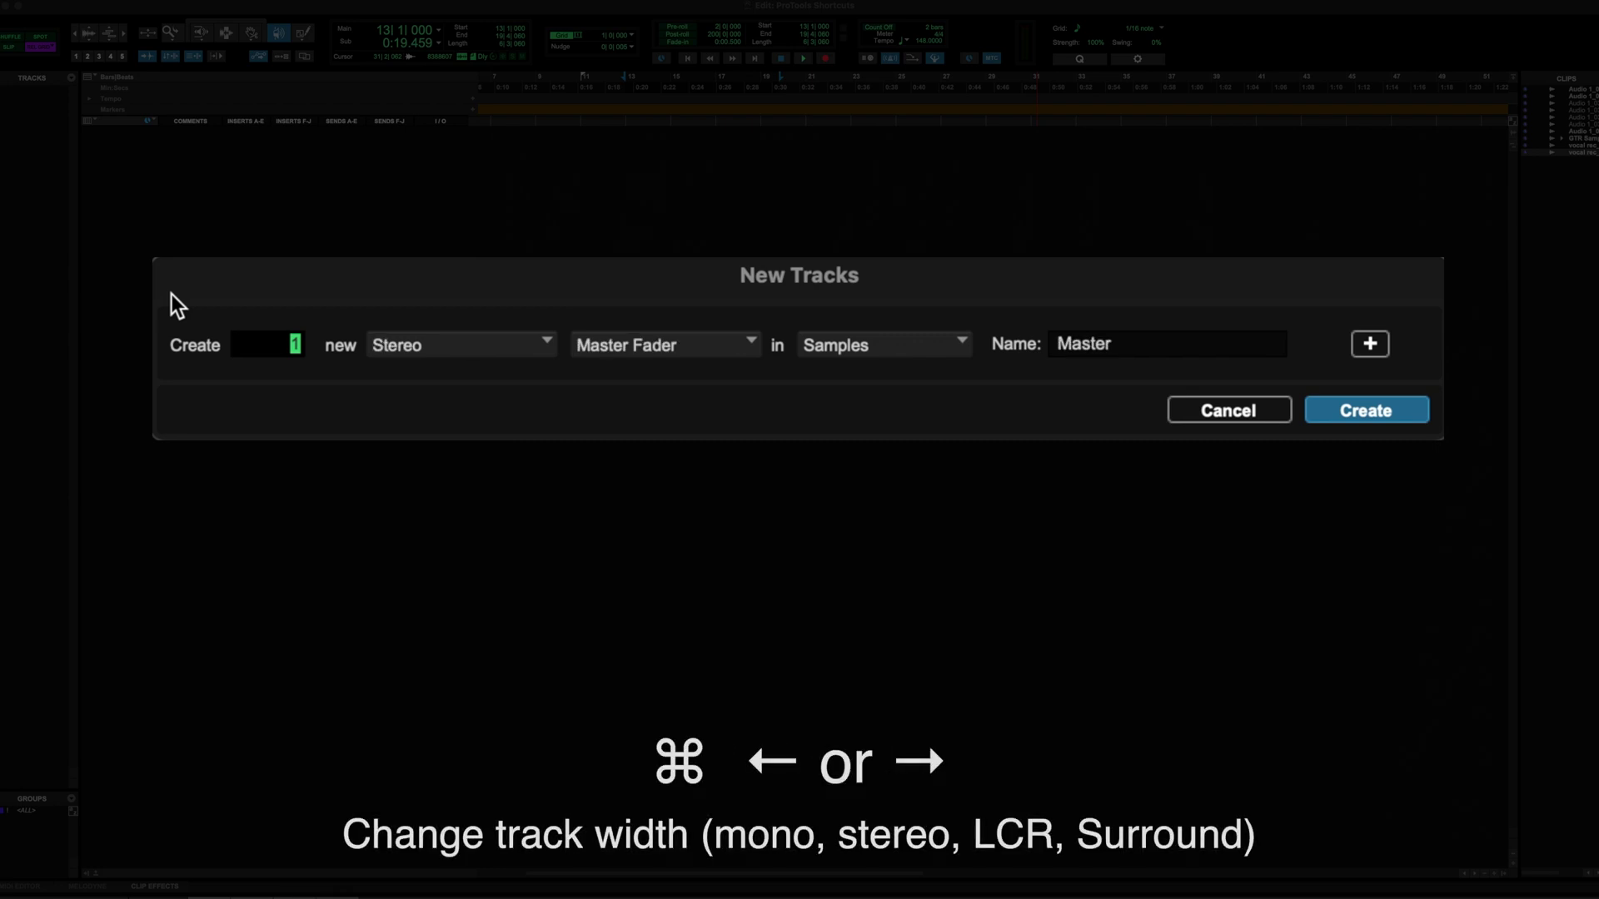
key(ctrl+Right)
key(super+Right)
key(super+Left)
key(super+Left)
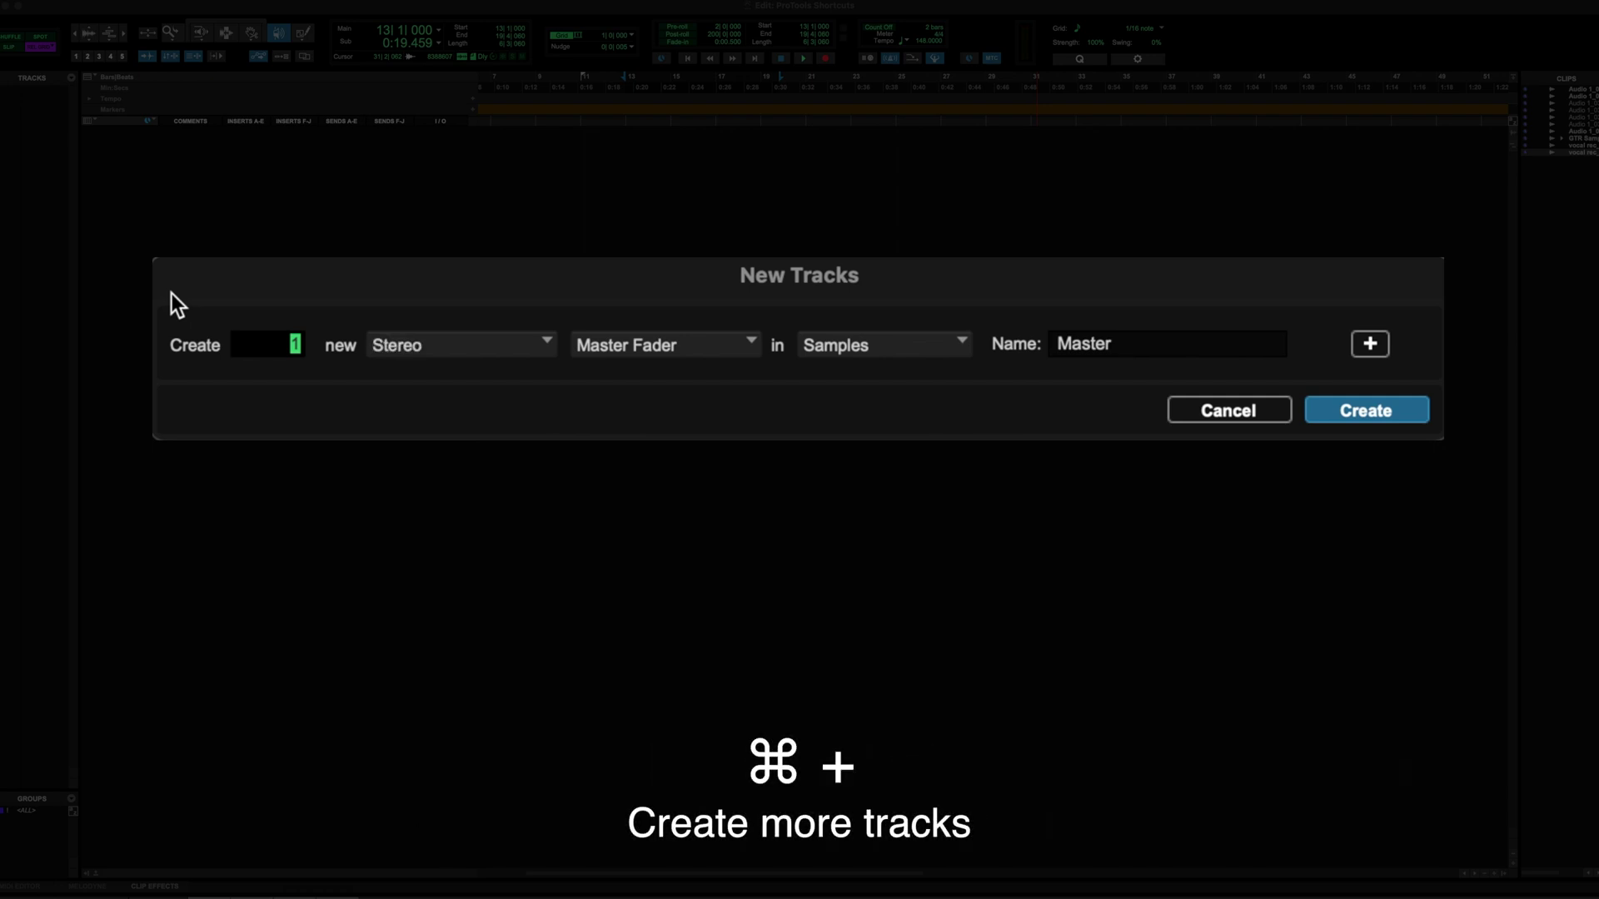
- Add rows for three stereo Aux Inputs and one mono Audio Track
click(1369, 344)
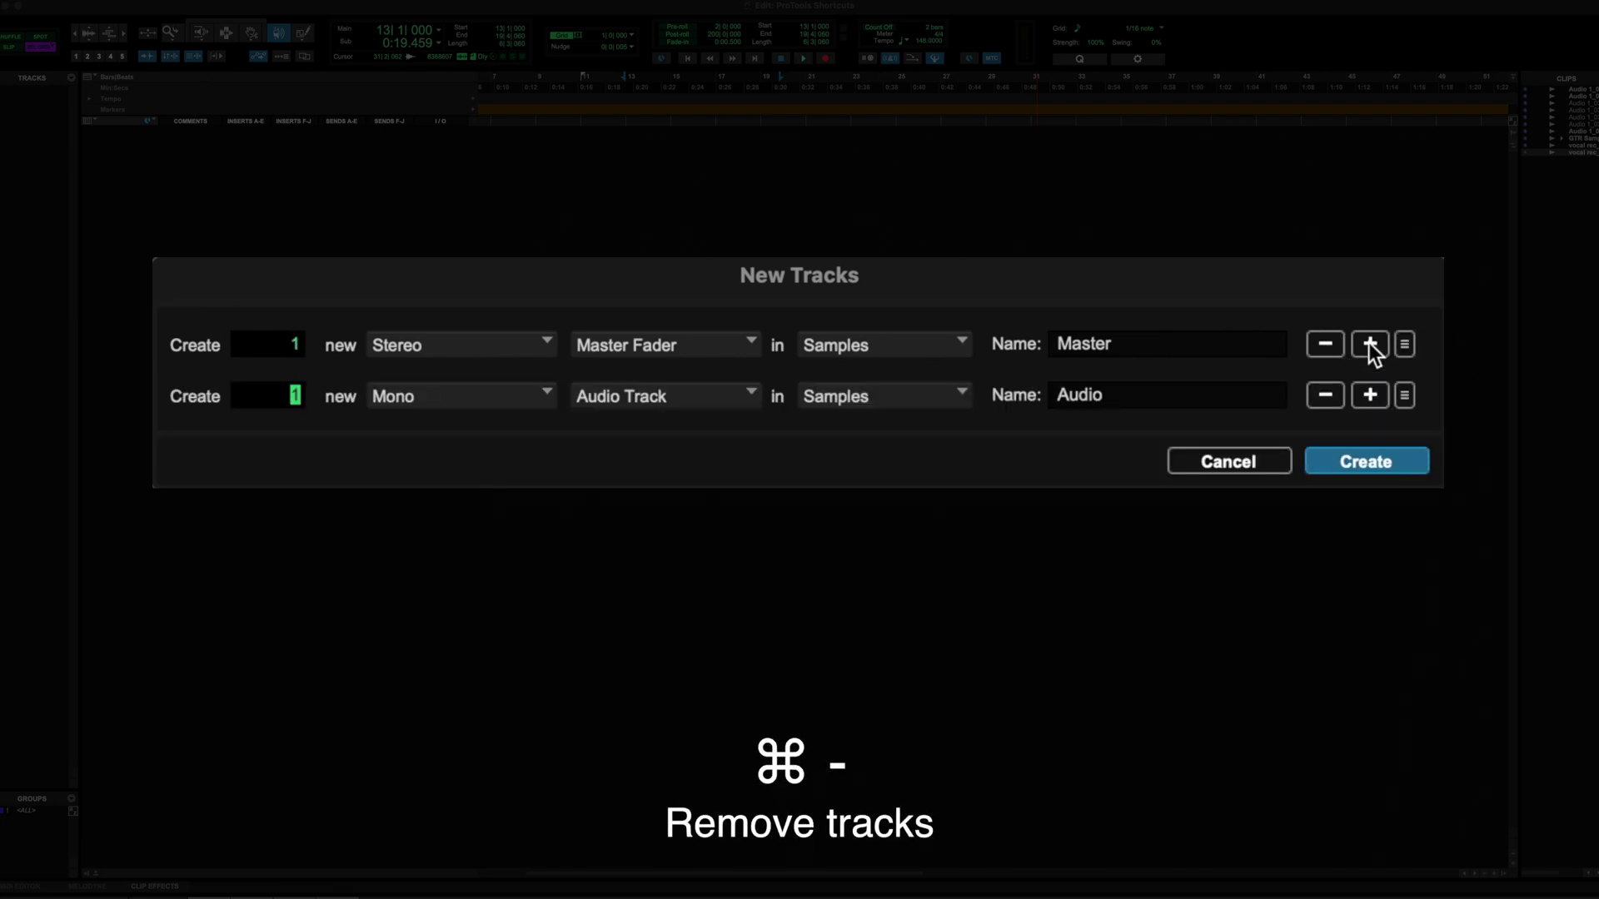
text(3)
key(super+Up)
key(super+Right)
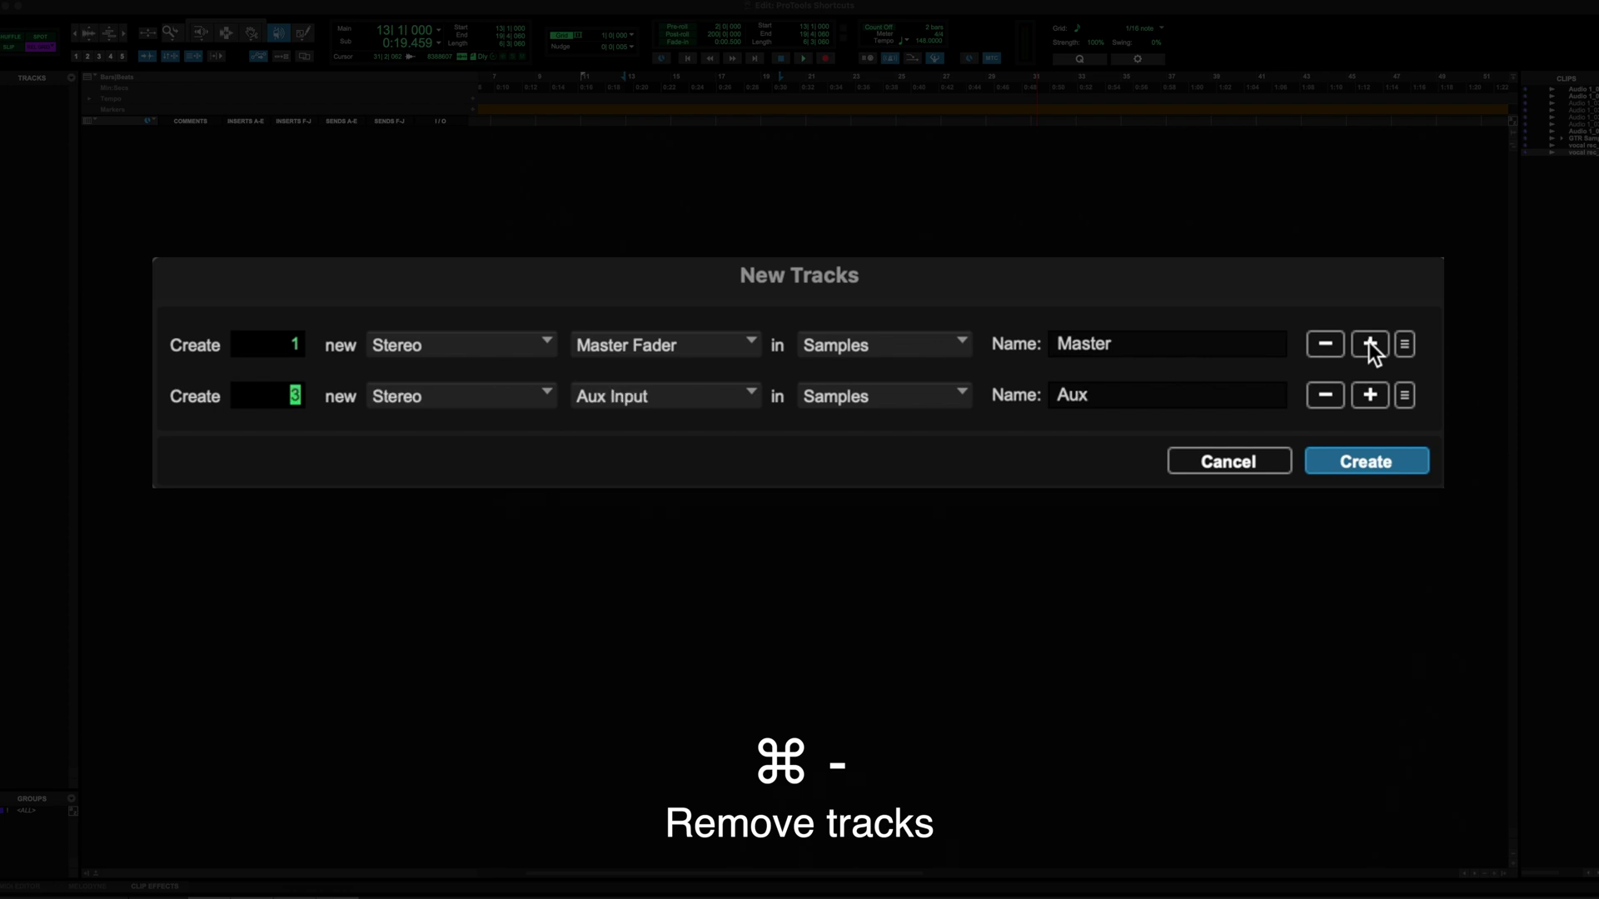
key(super+equal)
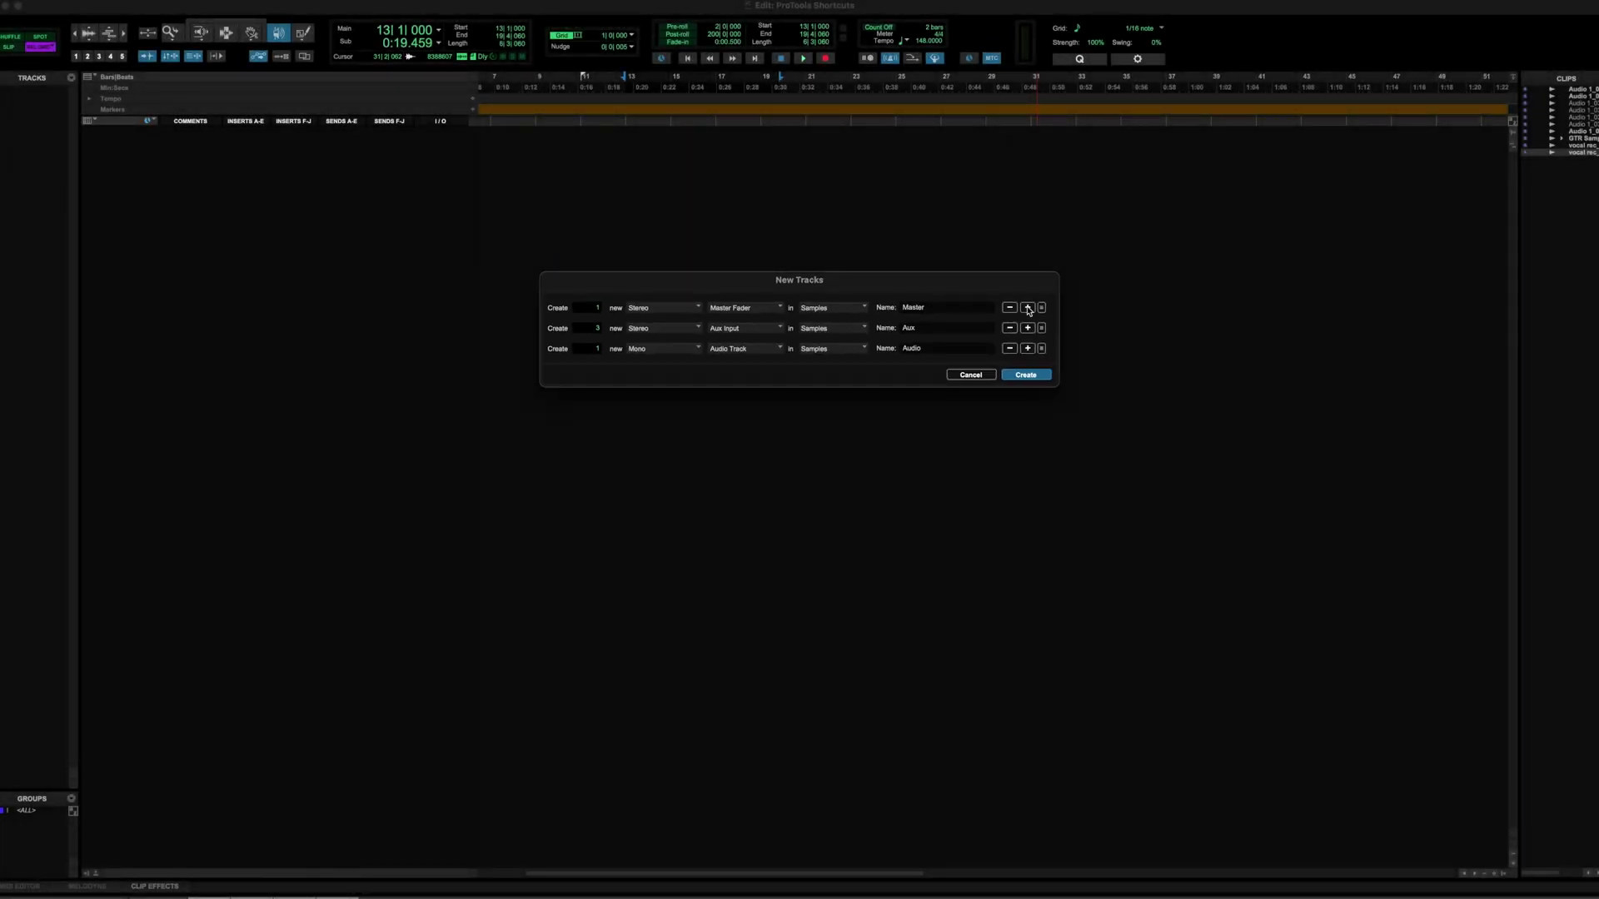
- Create the tracks and name the first aux track VOCALS
key(Return)
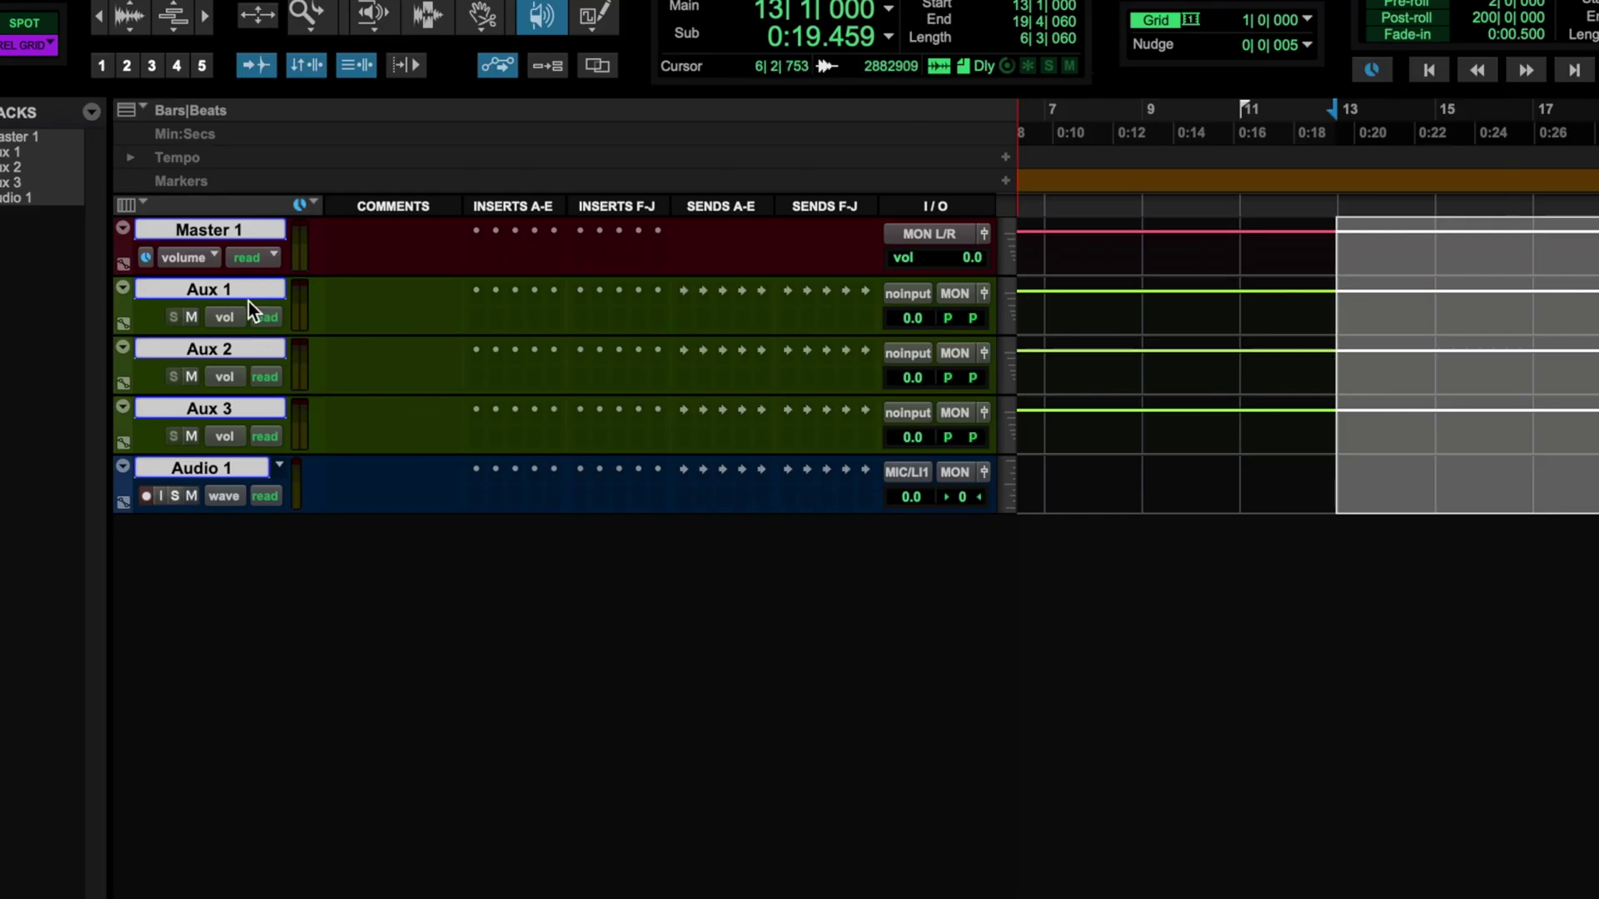
double_click(247, 292)
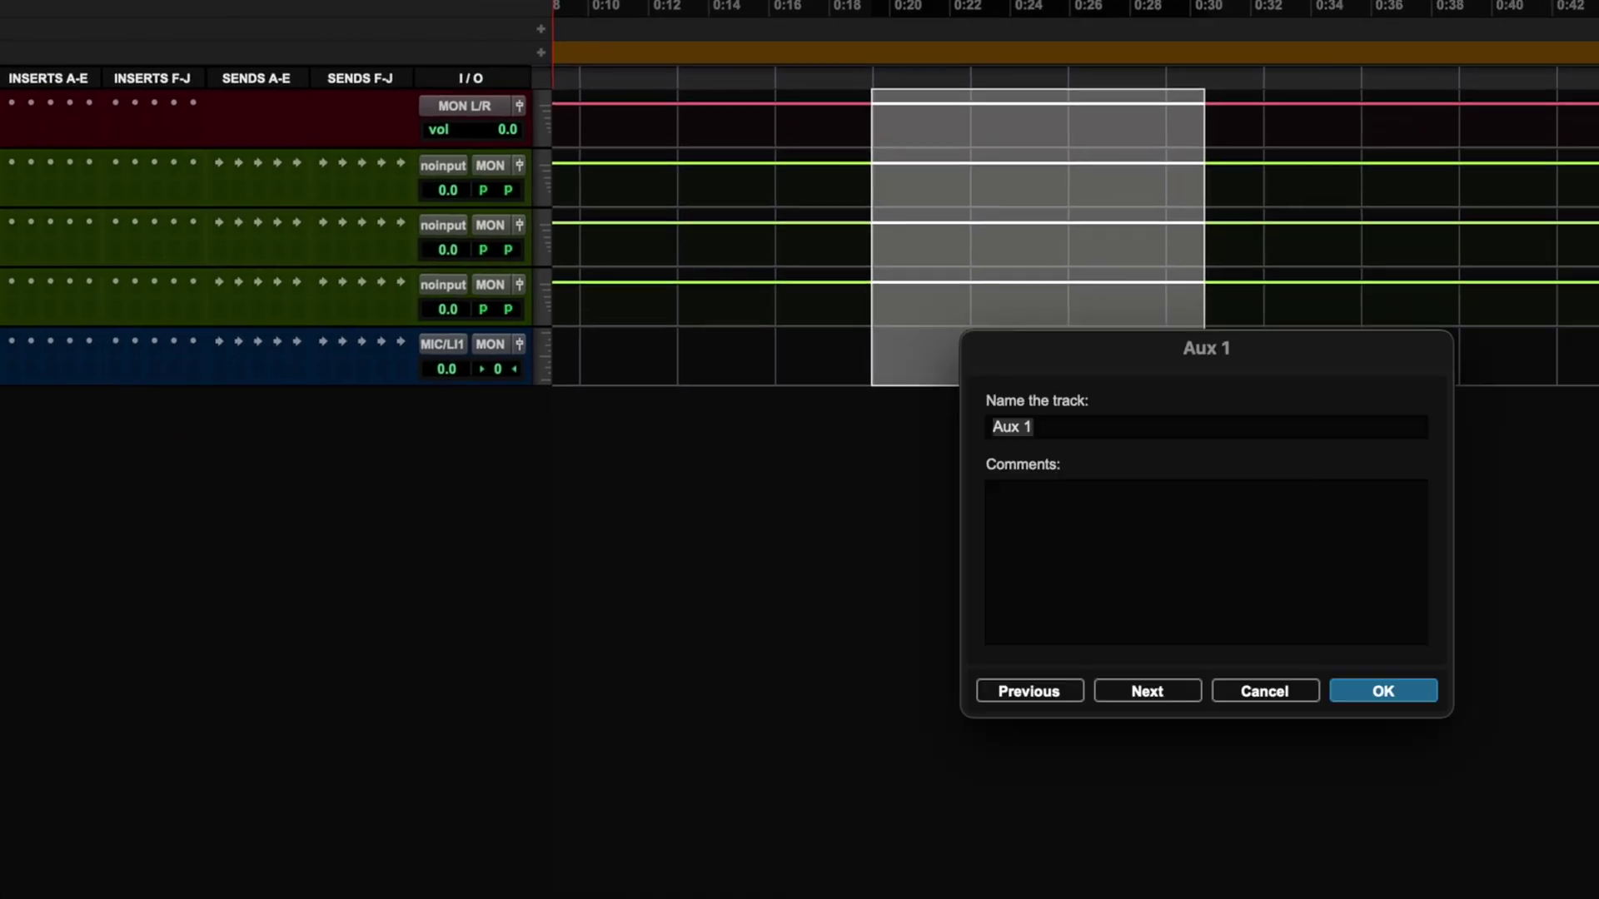
text(VOCALS)
key(super+Right)
- Name the remaining tracks REVERB, DELAY and VOCAL TRKING
text(R)
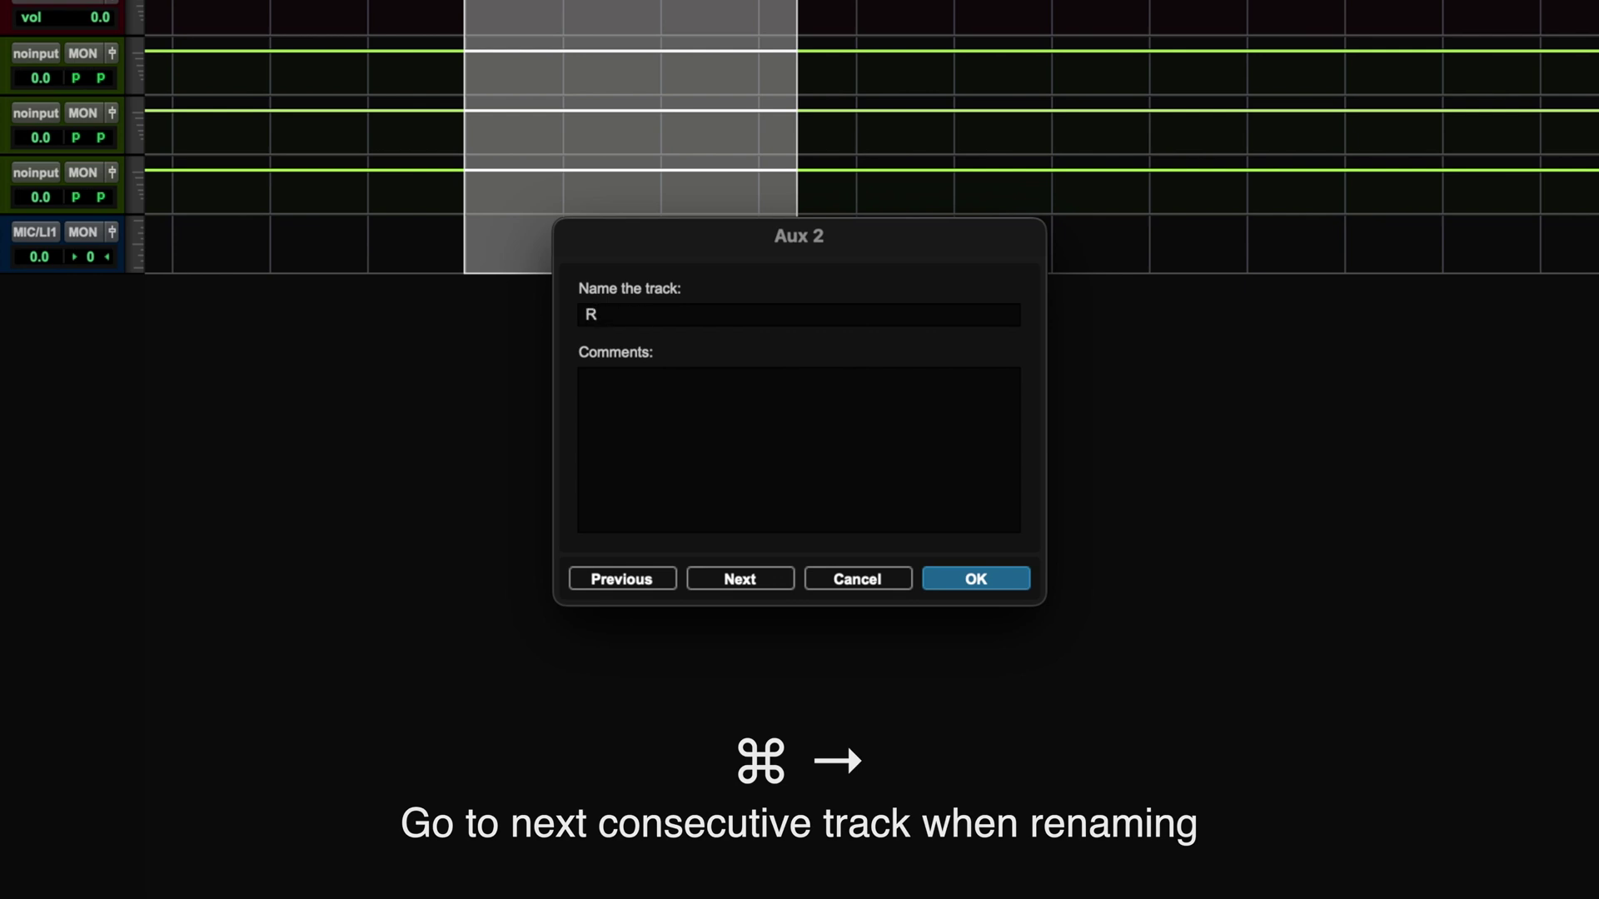
text(EVERB)
key(super+Left)
text(DELAY)
key(super+Left)
text(VOCAL TRKING)
key(Return)
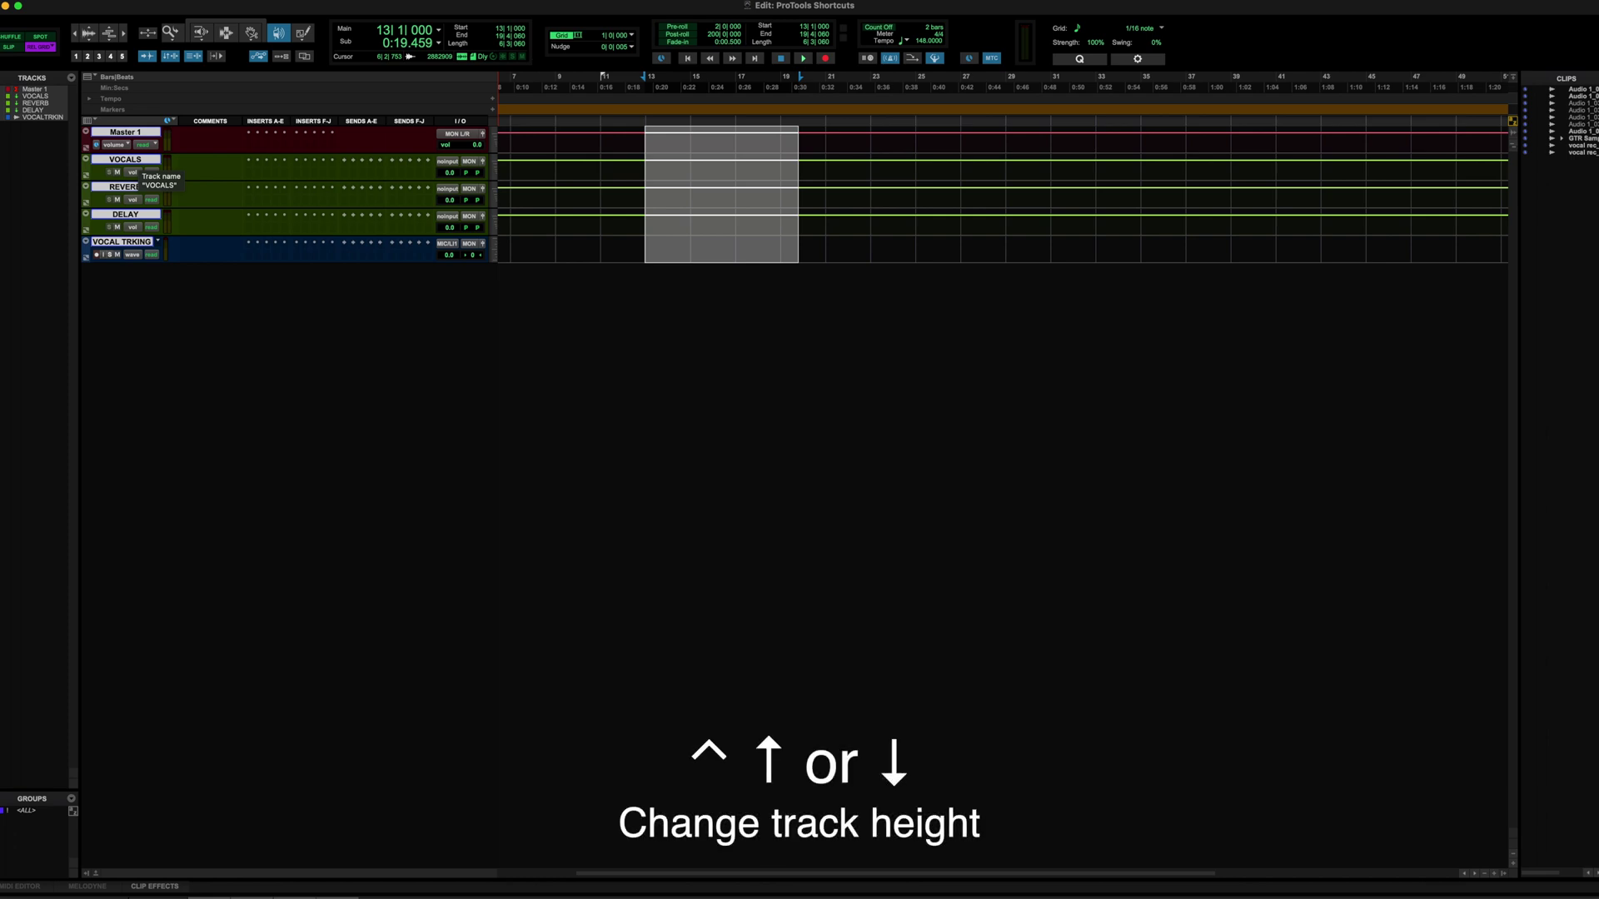
- Resize all five tracks together to a taller height showing volume, send and routing controls
key(ctrl+Down)
key(ctrl+Down)
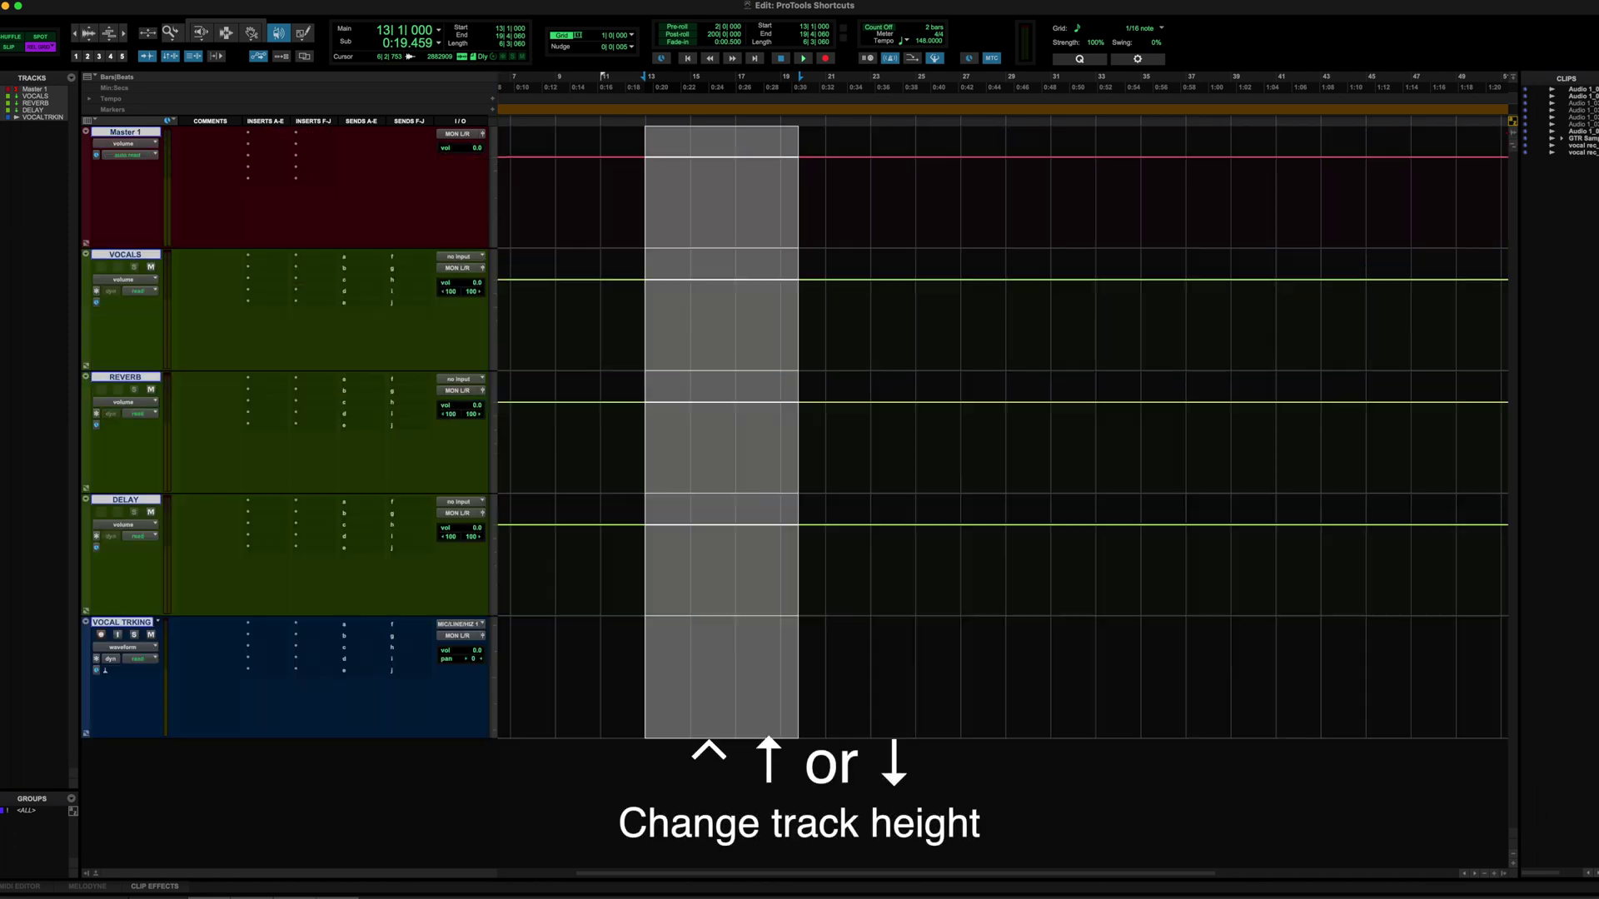
key(ctrl+Up)
key(ctrl+Up)
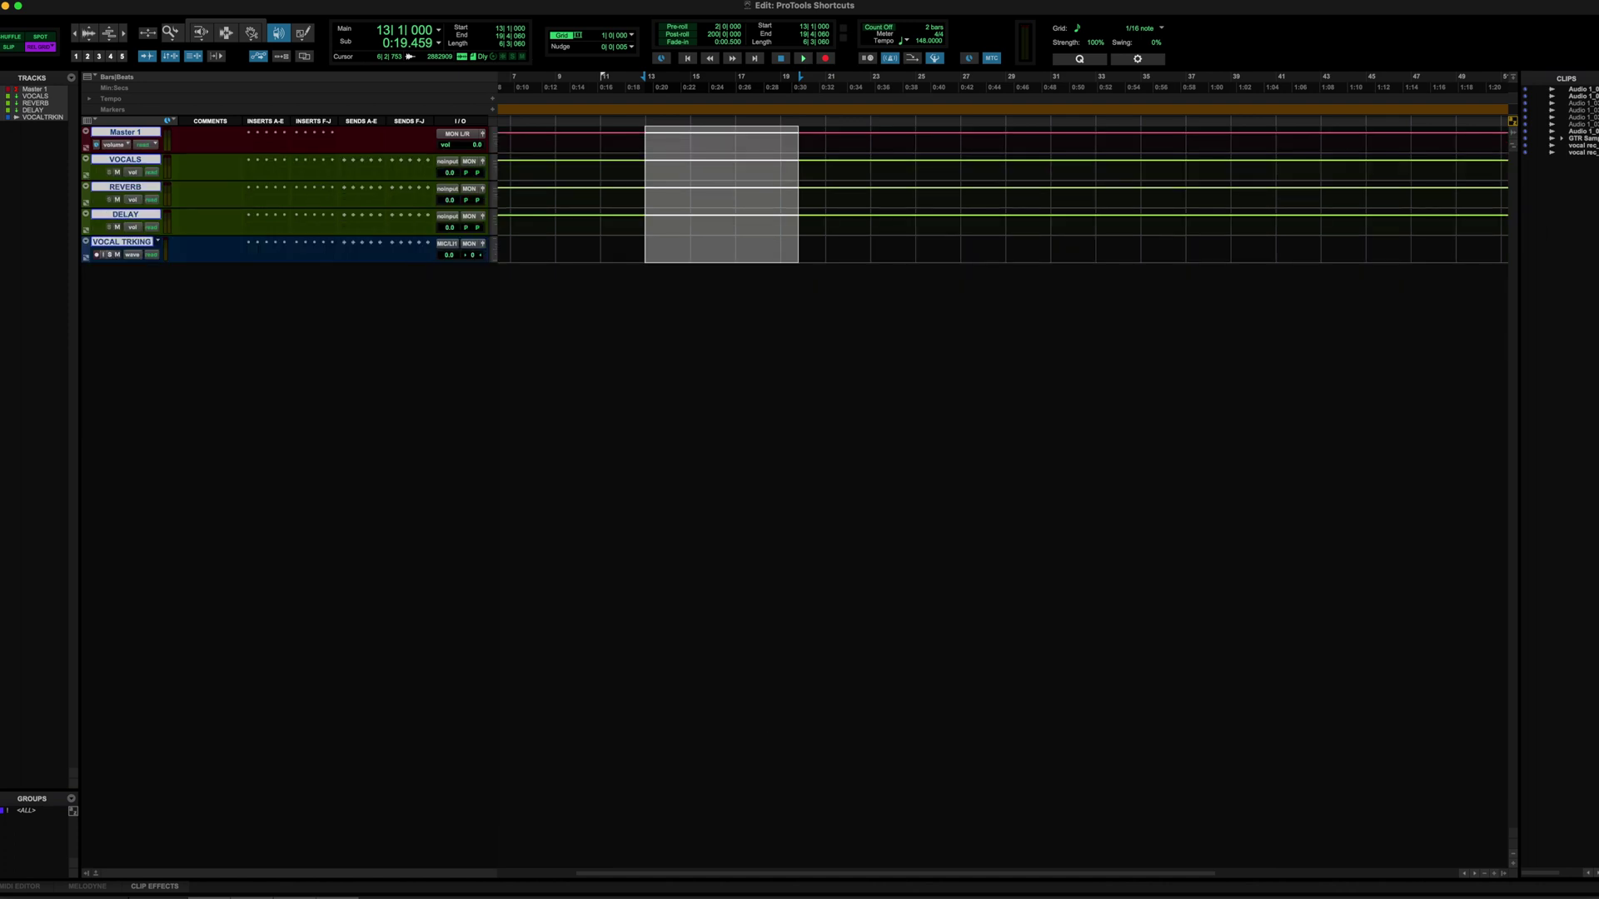
key(ctrl+Down)
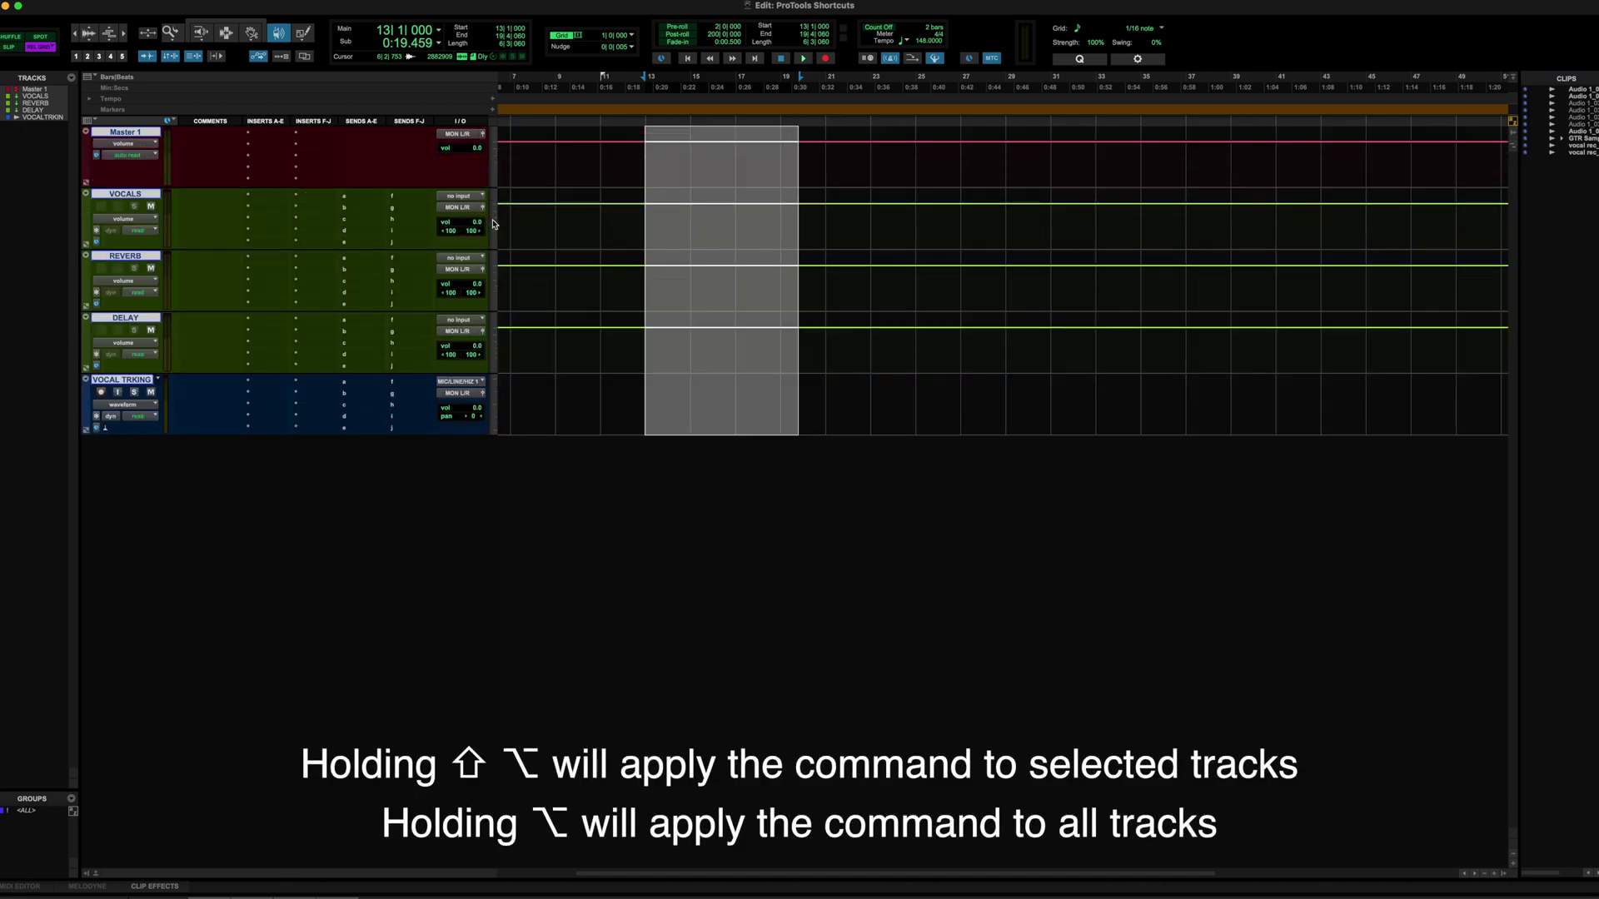
click(493, 223)
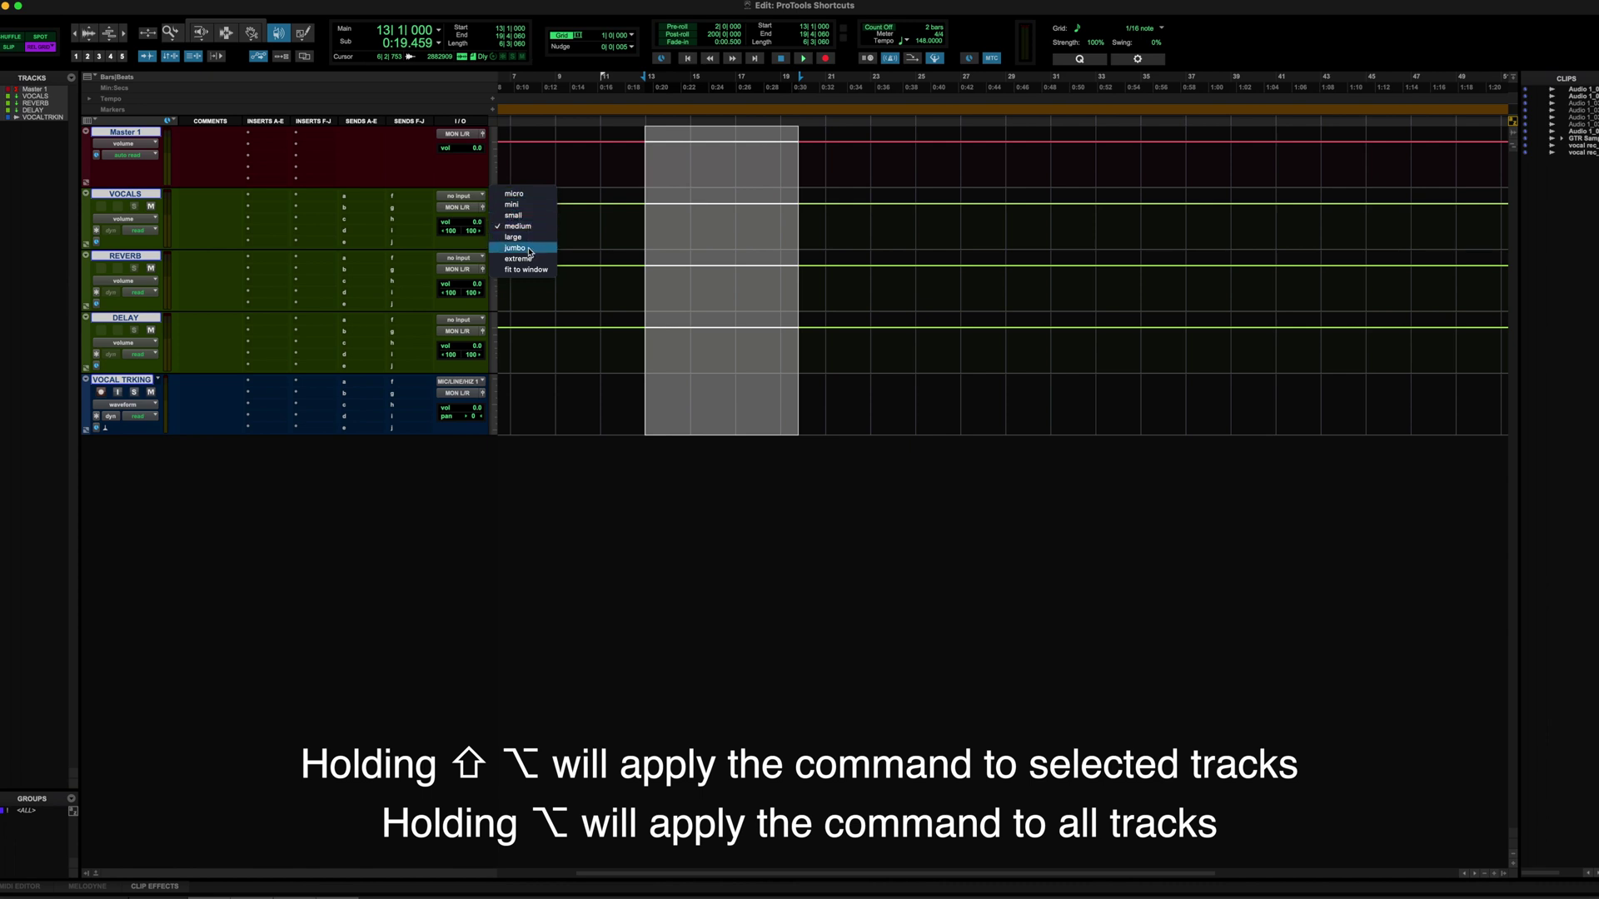
alt+click(526, 201)
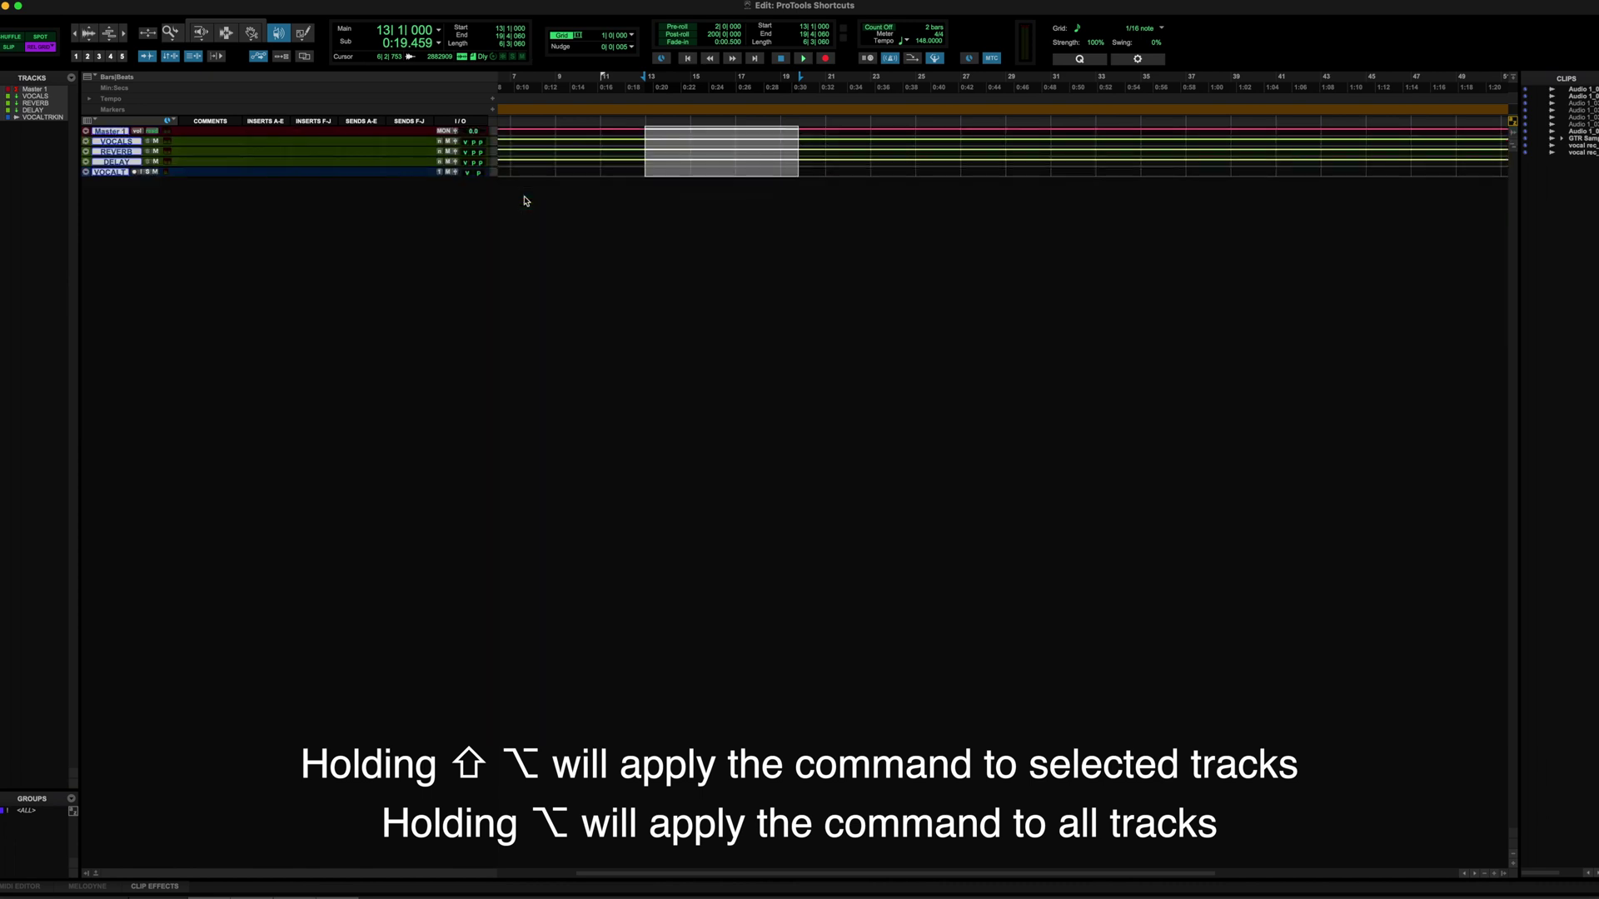
click(494, 155)
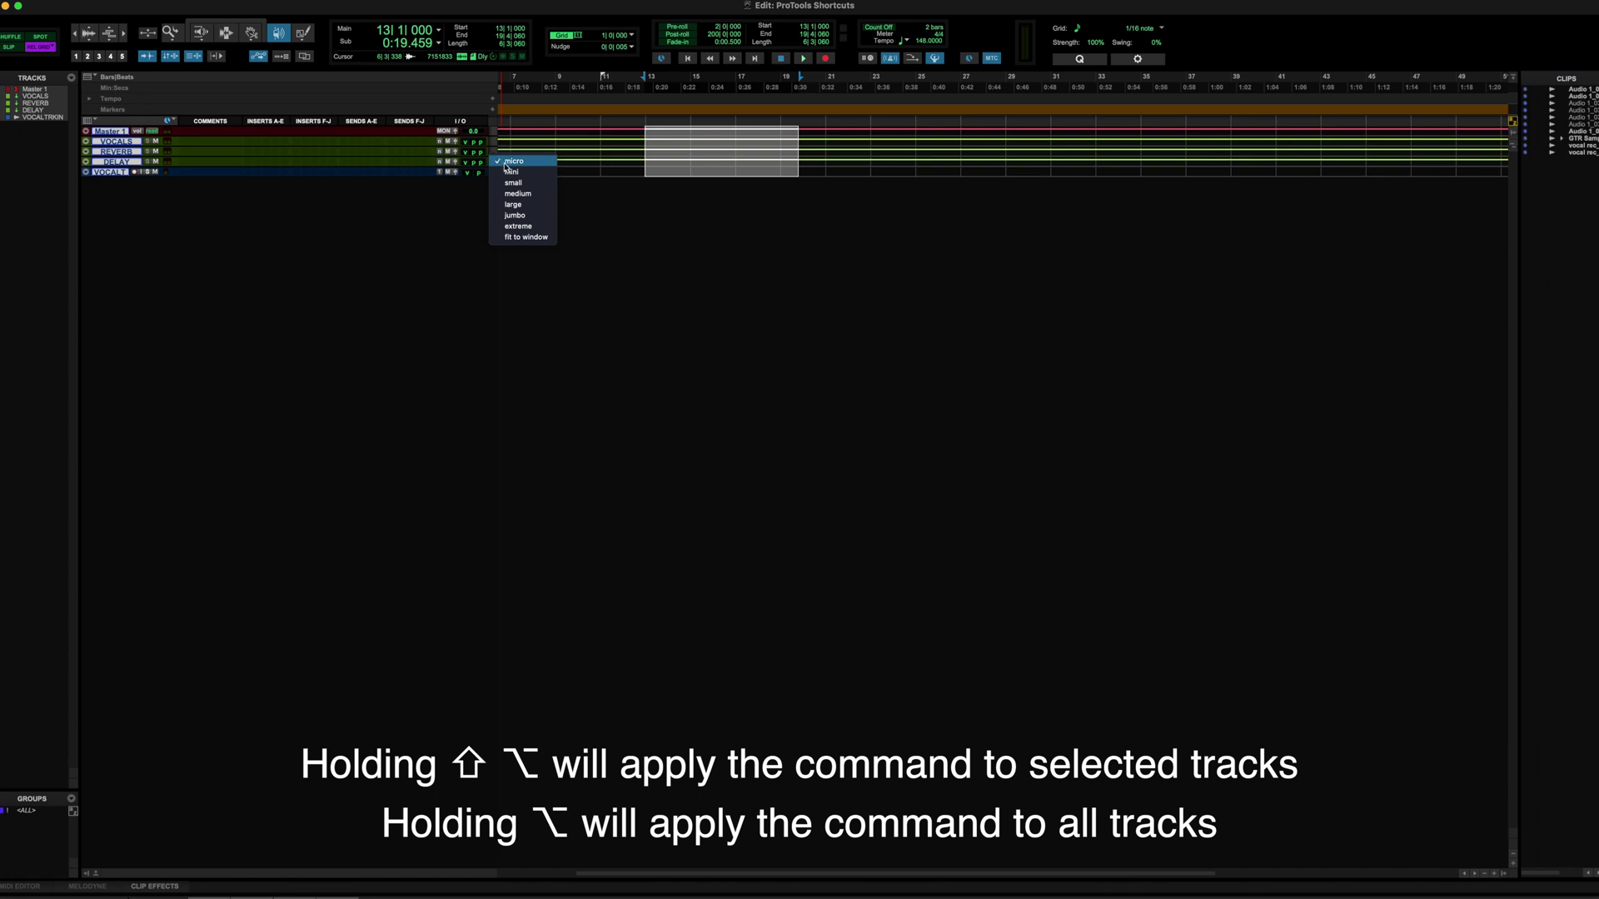
alt+click(516, 194)
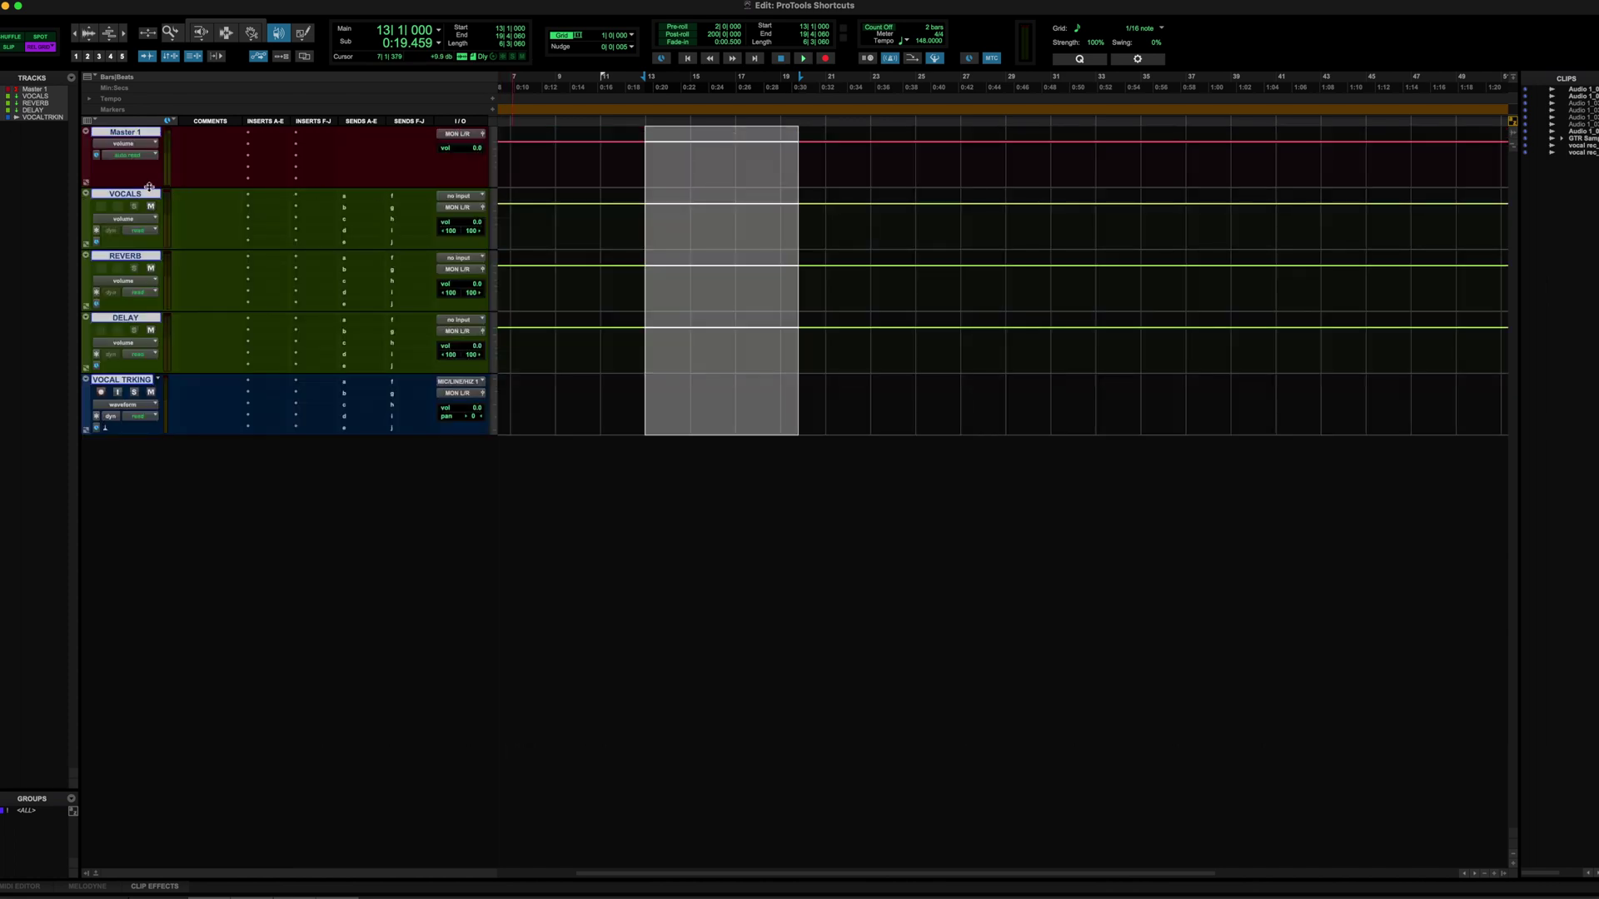
mouse_move(145, 187)
mouse_down()
mouse_move(149, 248)
mouse_move(153, 201)
mouse_up()
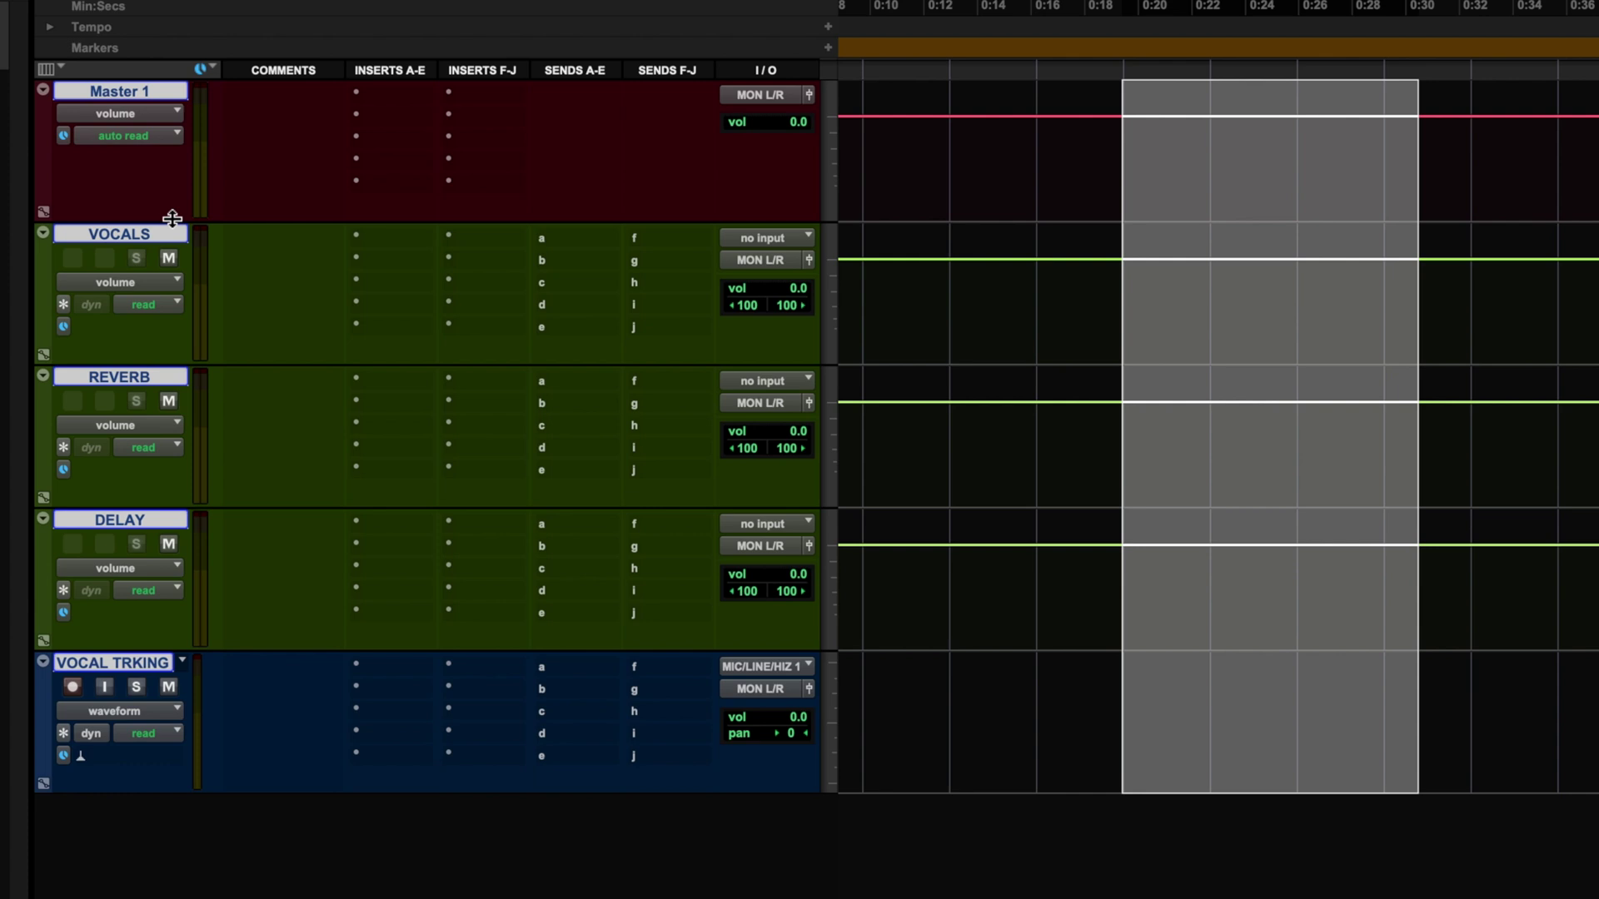
- Assign consecutive stereo buses as inputs to VOCALS, REVERB and DELAY, starting at Bus 1-2
super+click(148, 235)
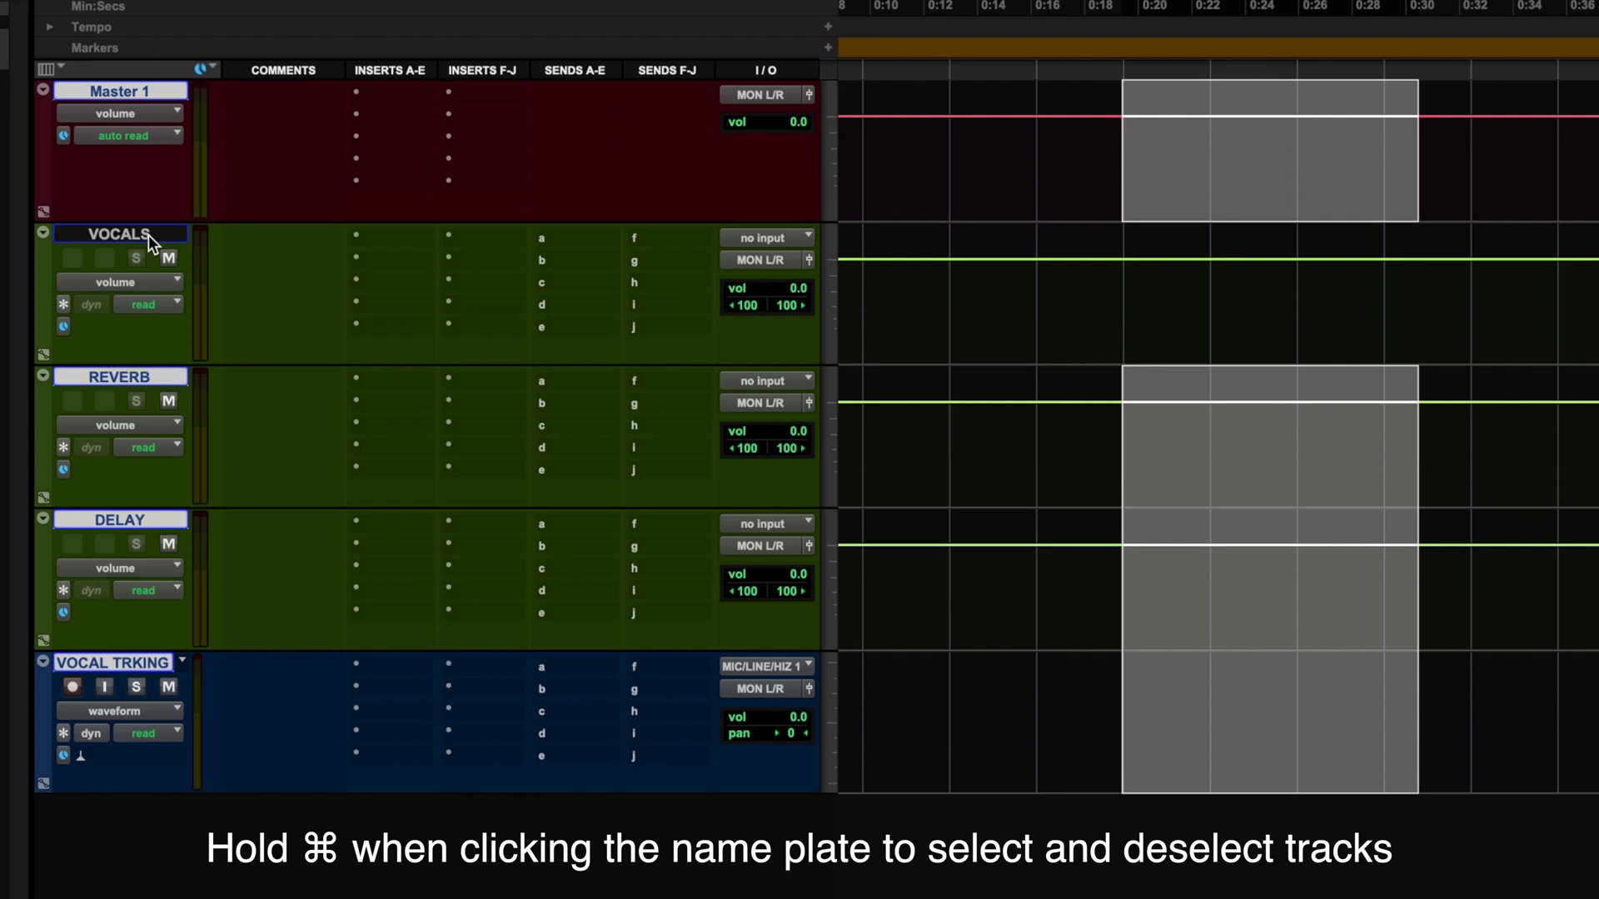
click(148, 235)
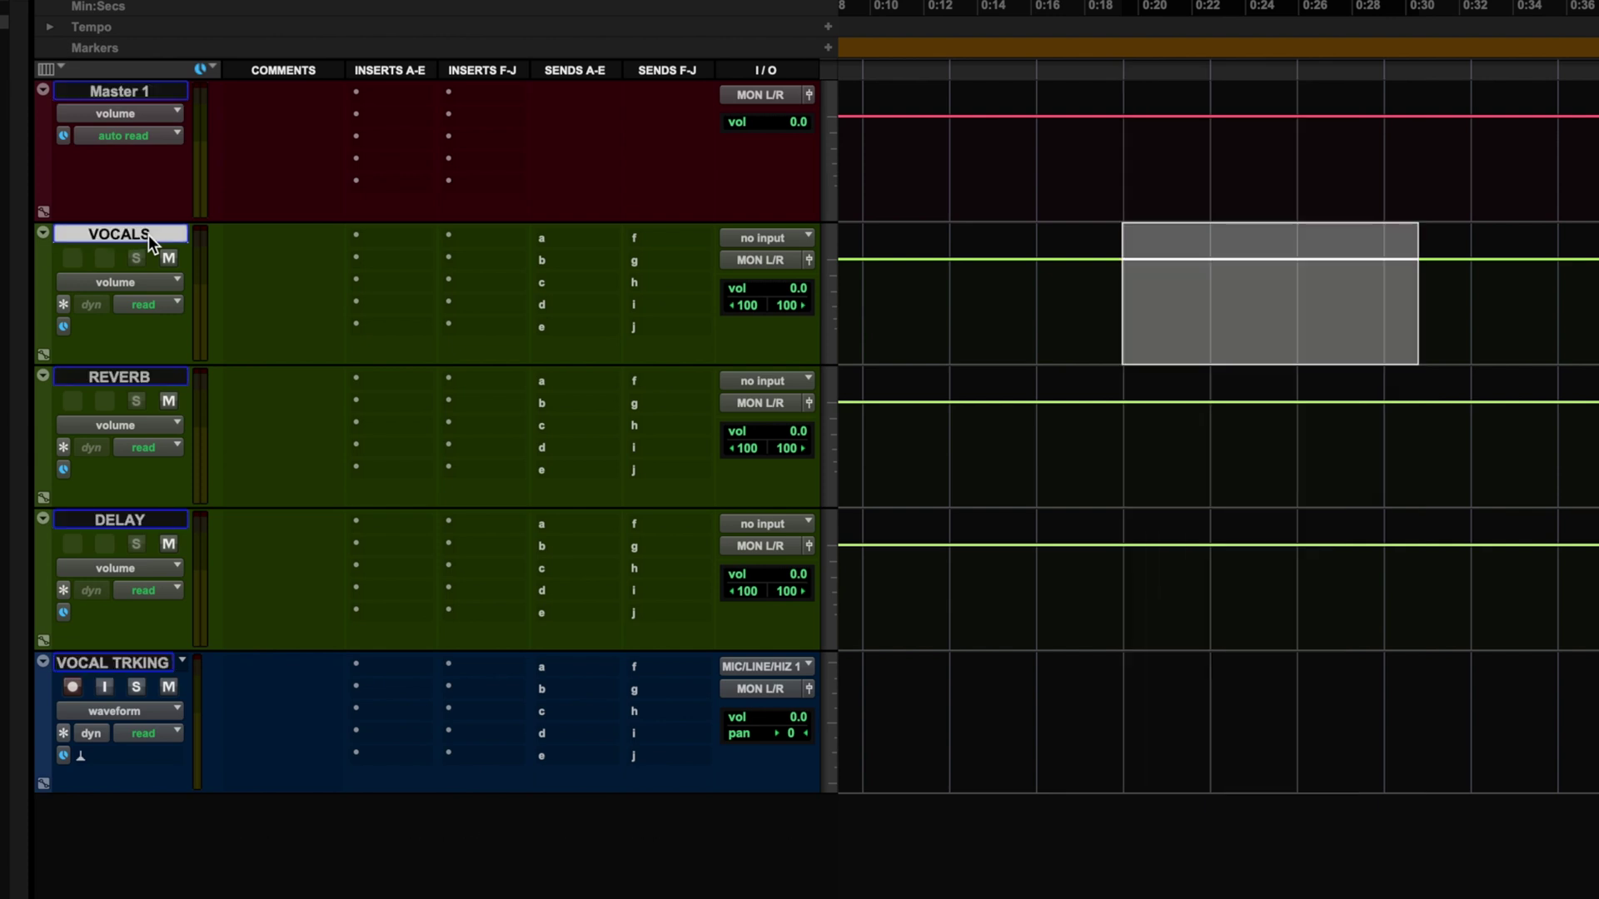
shift+click(151, 519)
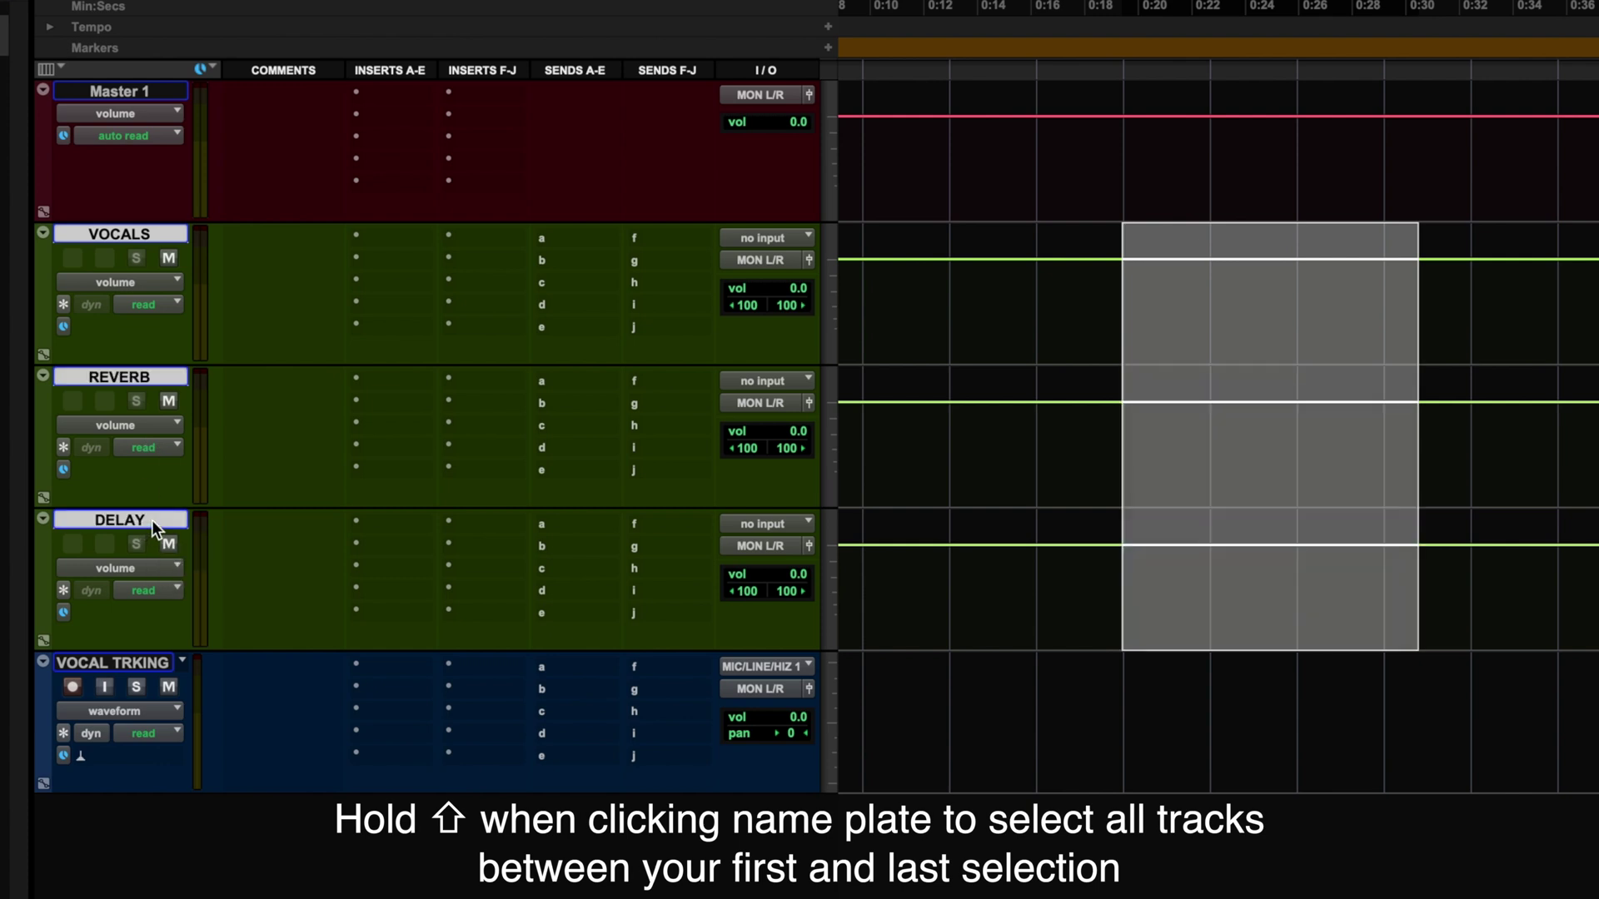
click(772, 236)
mouse_move(774, 260)
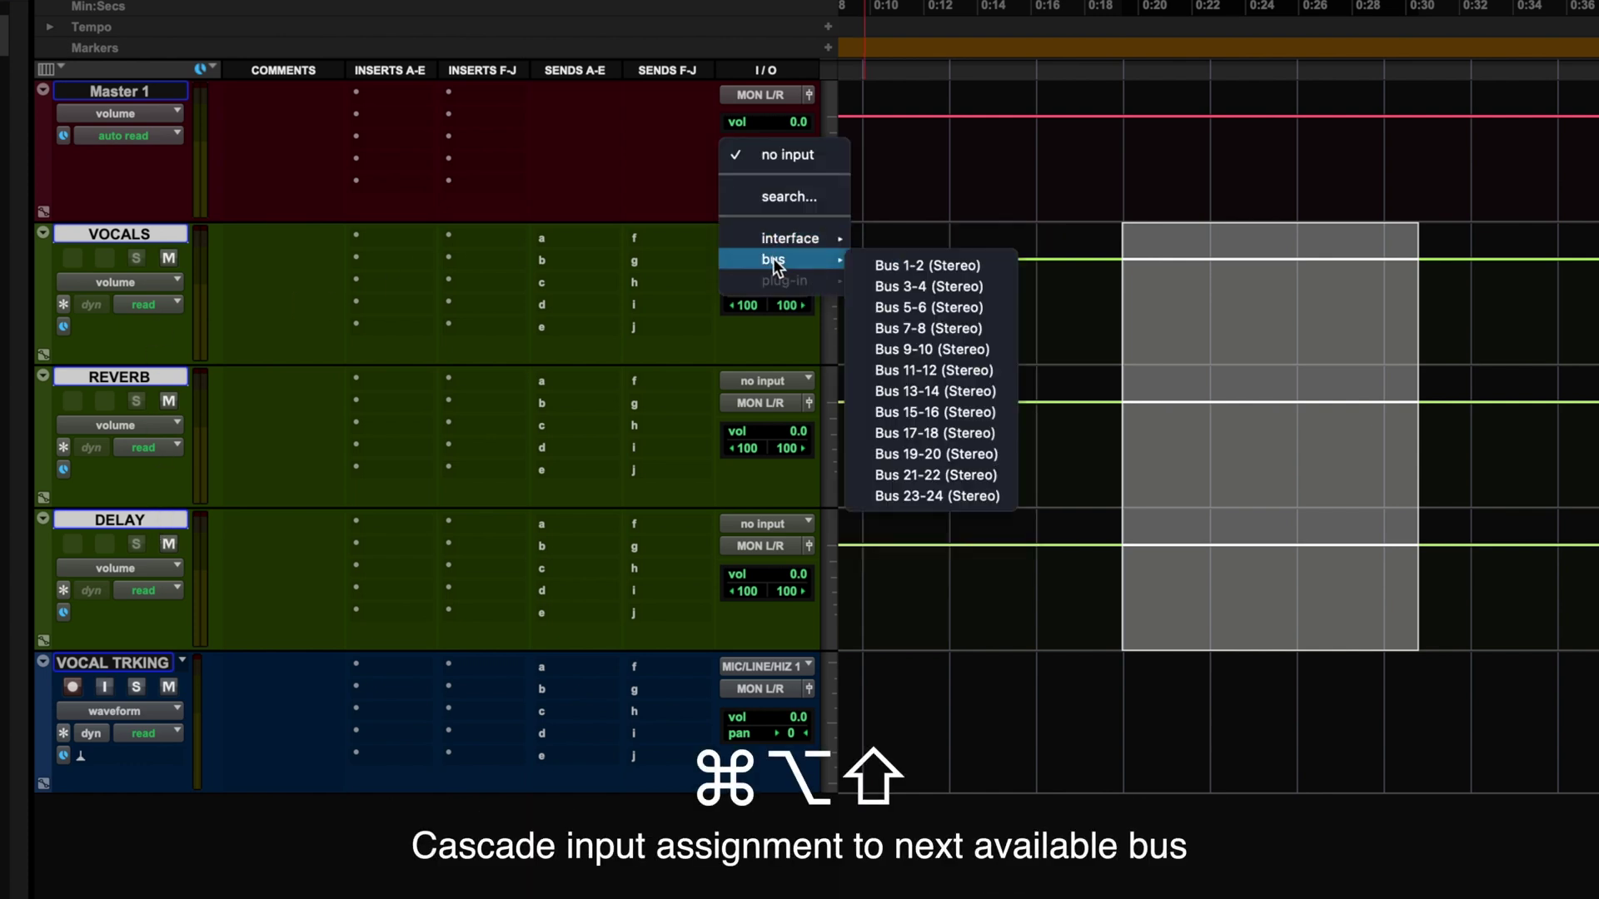
alt+shift+super+click(911, 264)
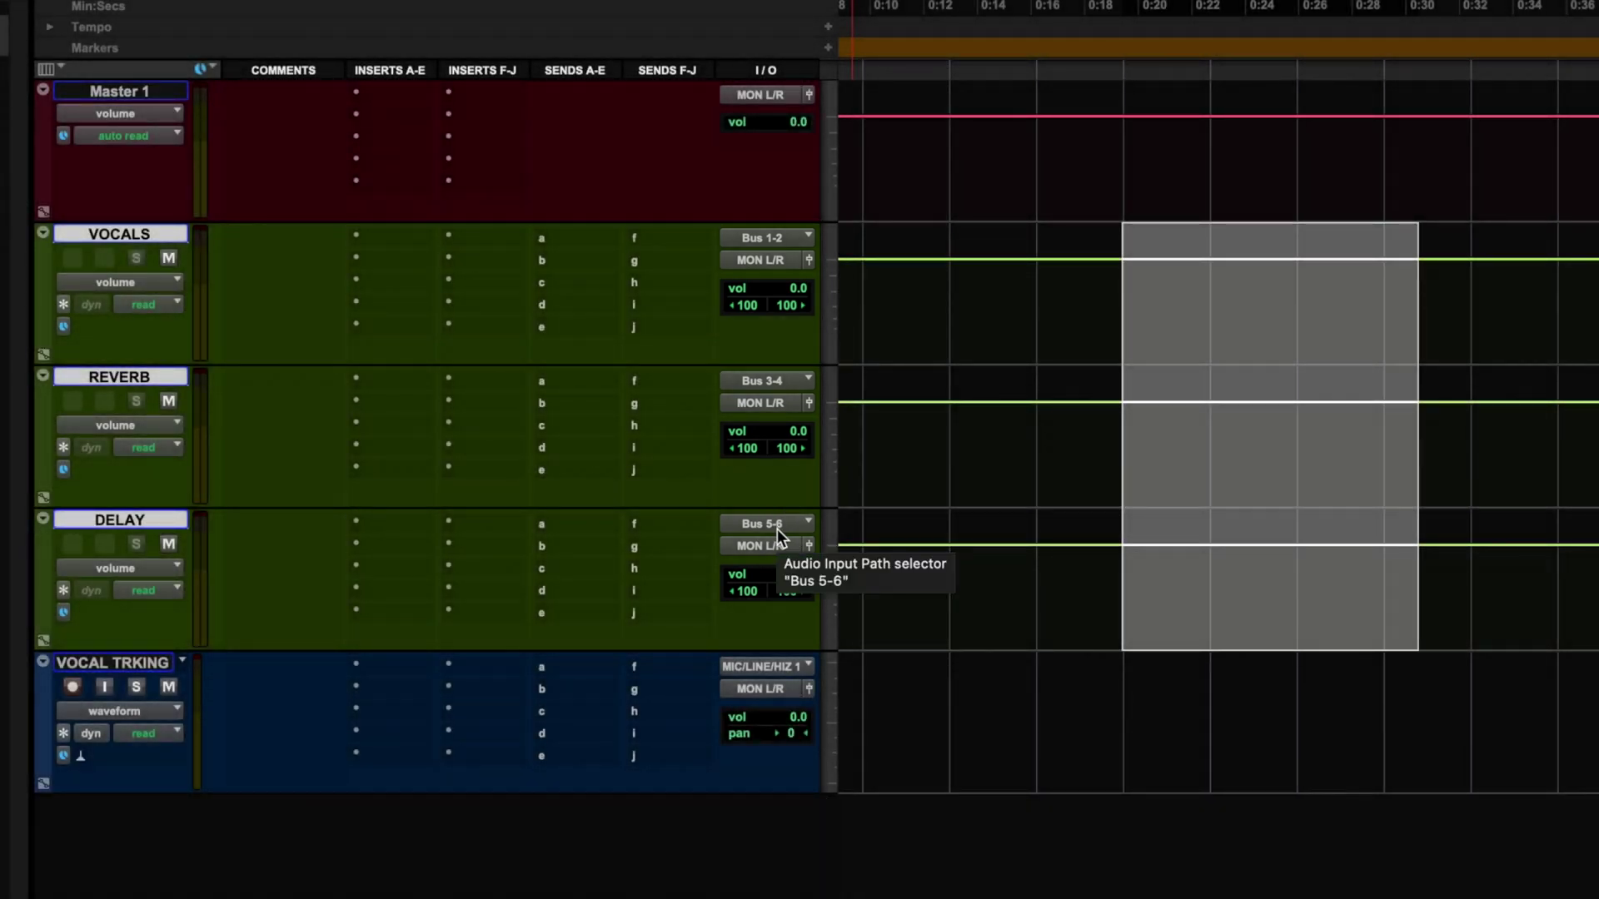
- Rename the Bus 1-2 path to VOCALS
right_click(783, 236)
click(872, 287)
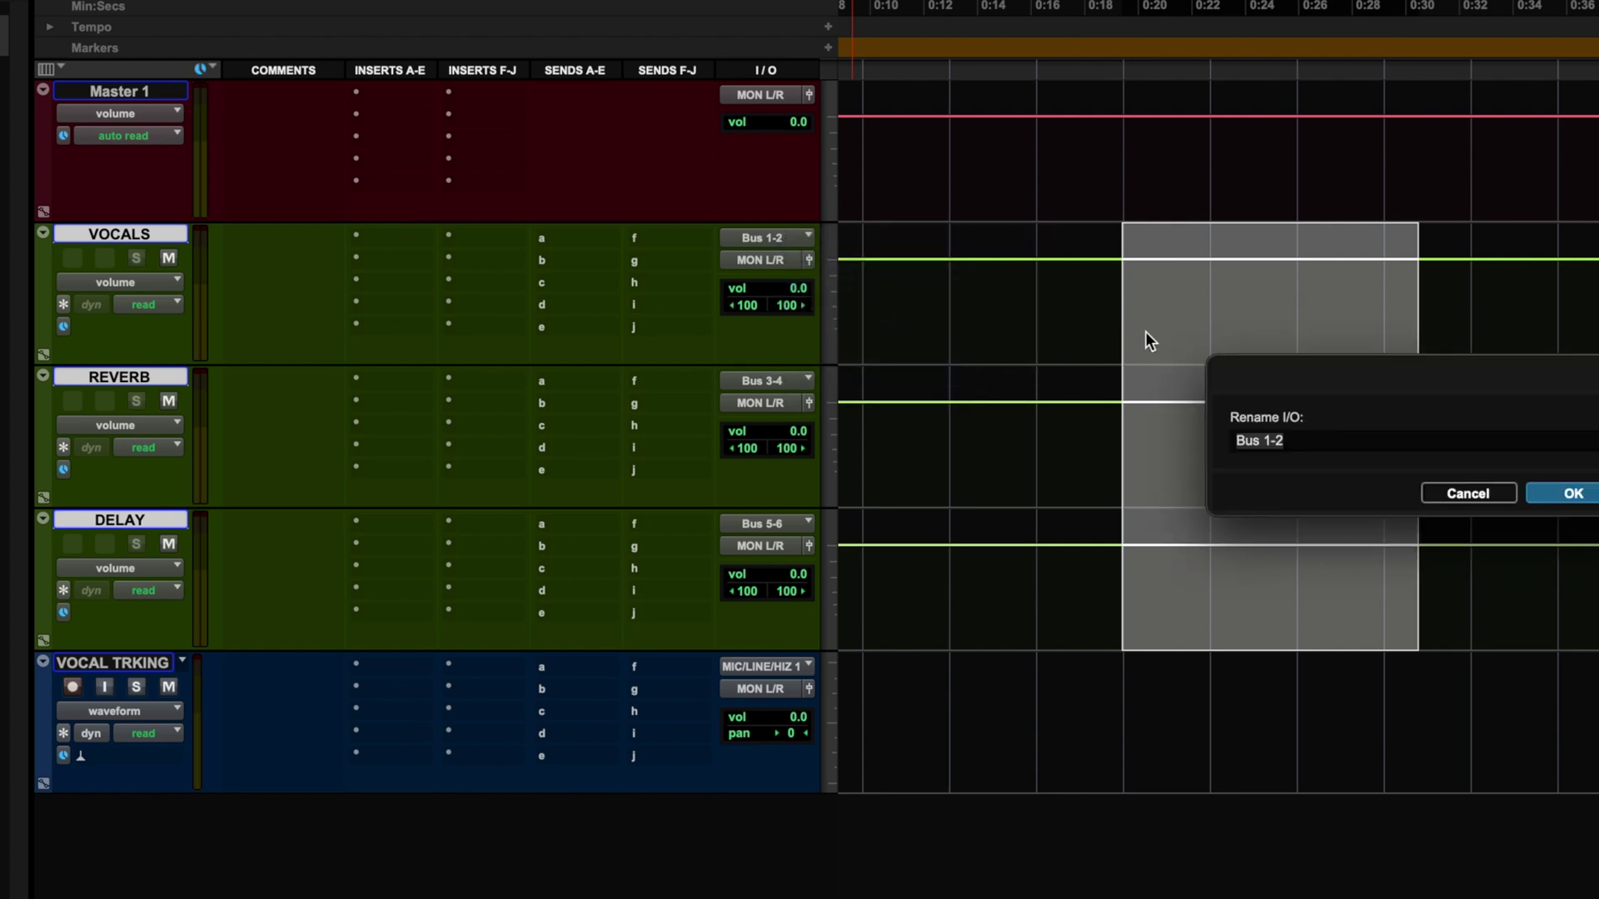
text(VOCALS)
key(Return)
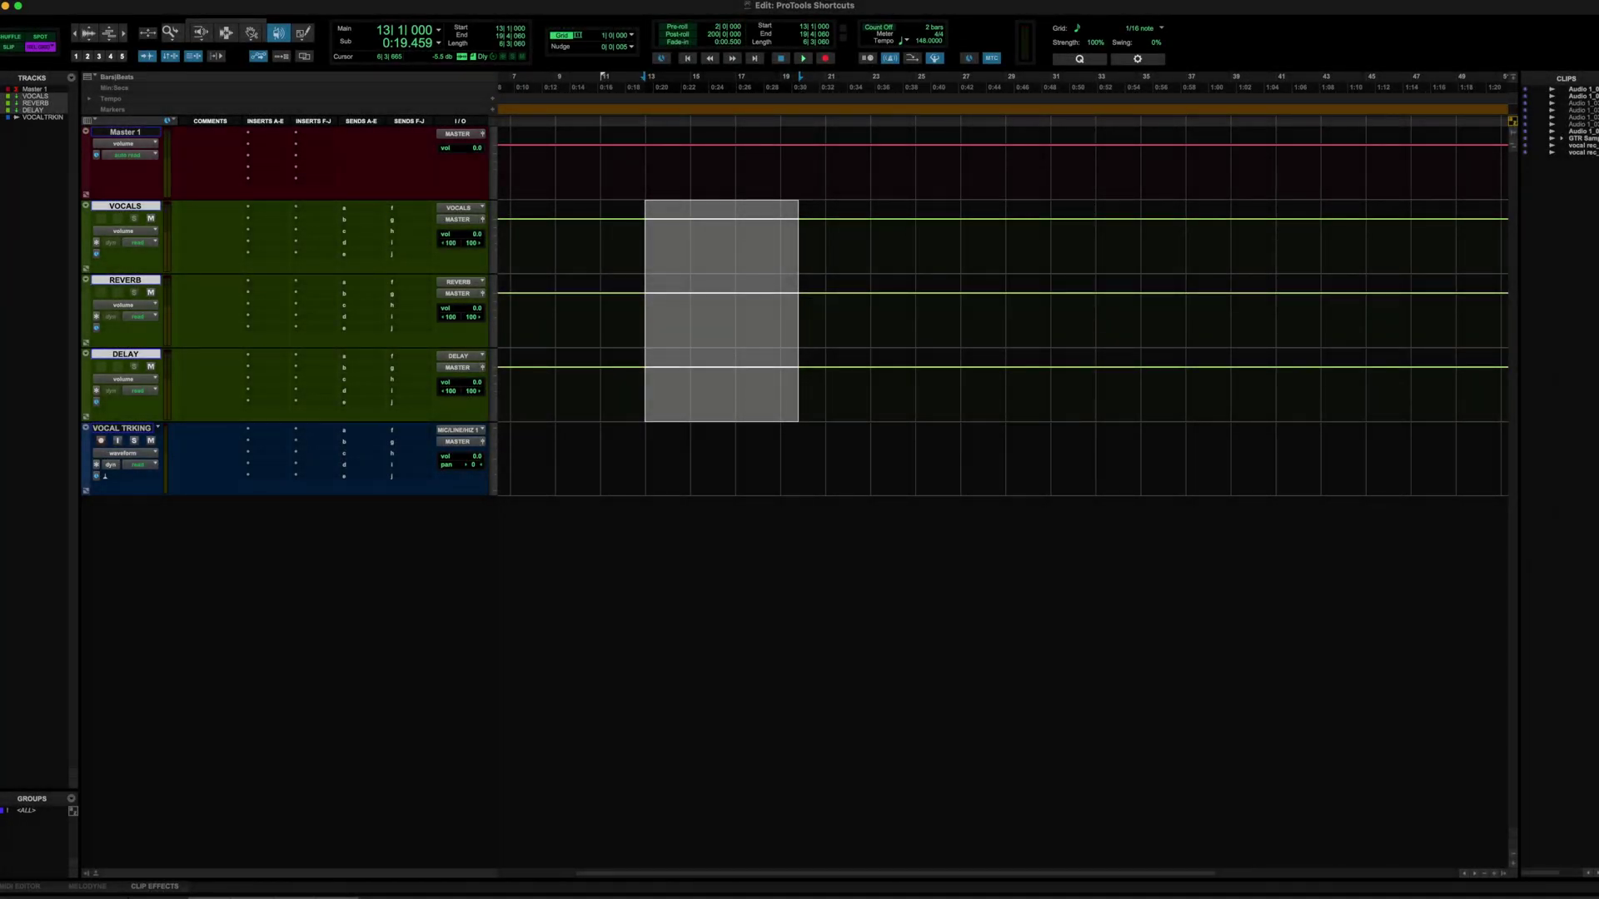
- Insert an EQ3 7-Band plug-in on the VOCALS, REVERB and DELAY aux tracks at once
click(254, 211)
mouse_move(384, 212)
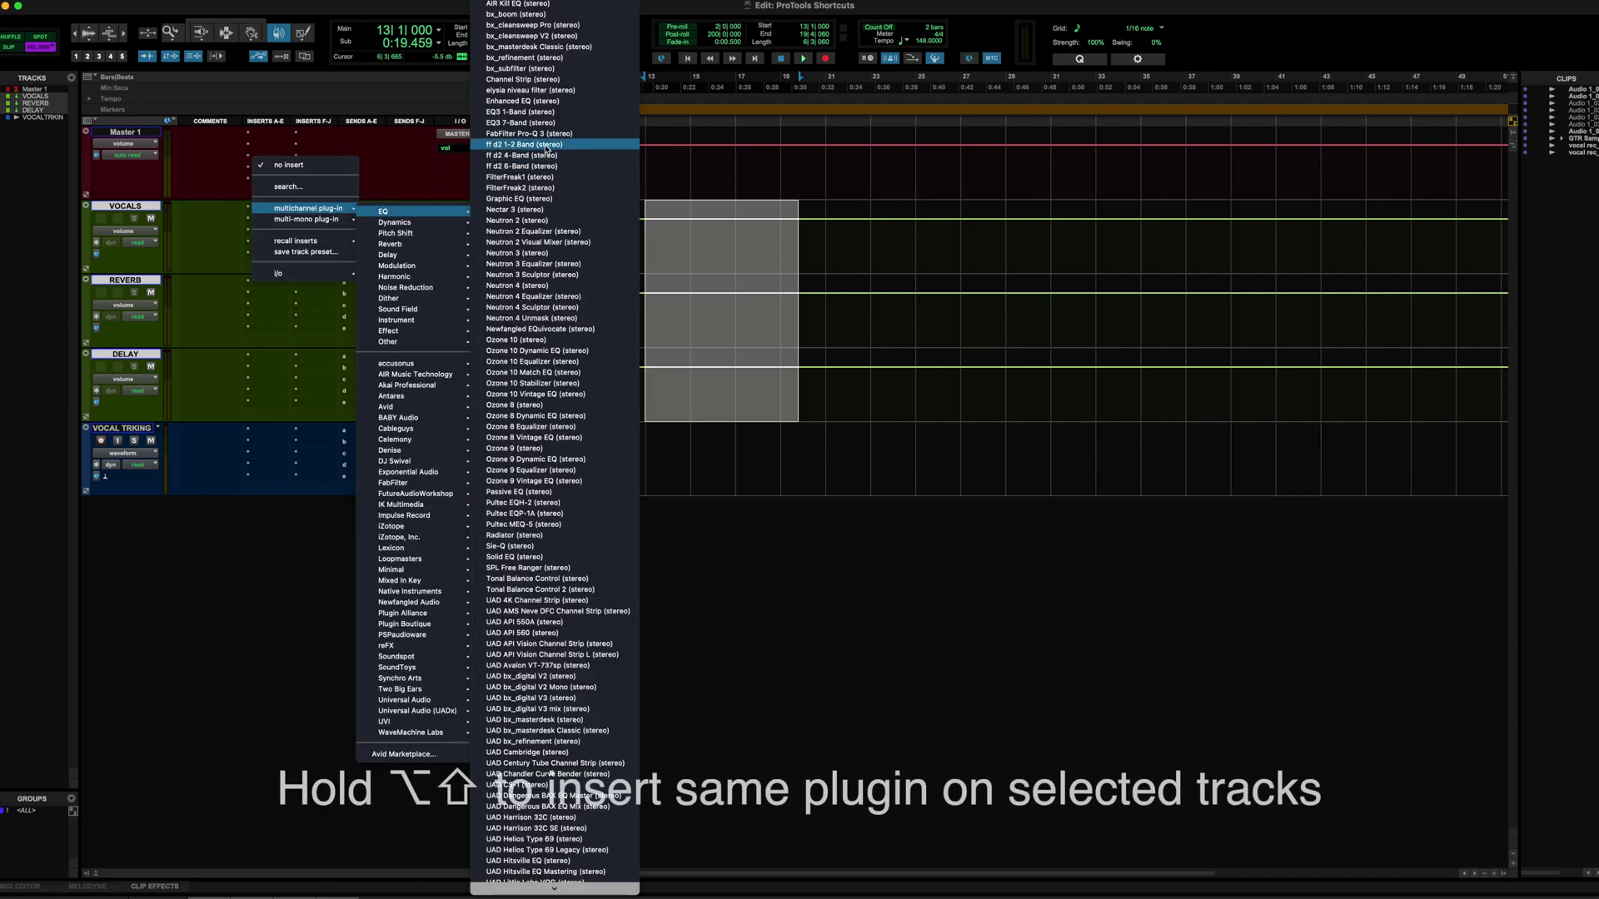
alt+shift+click(551, 134)
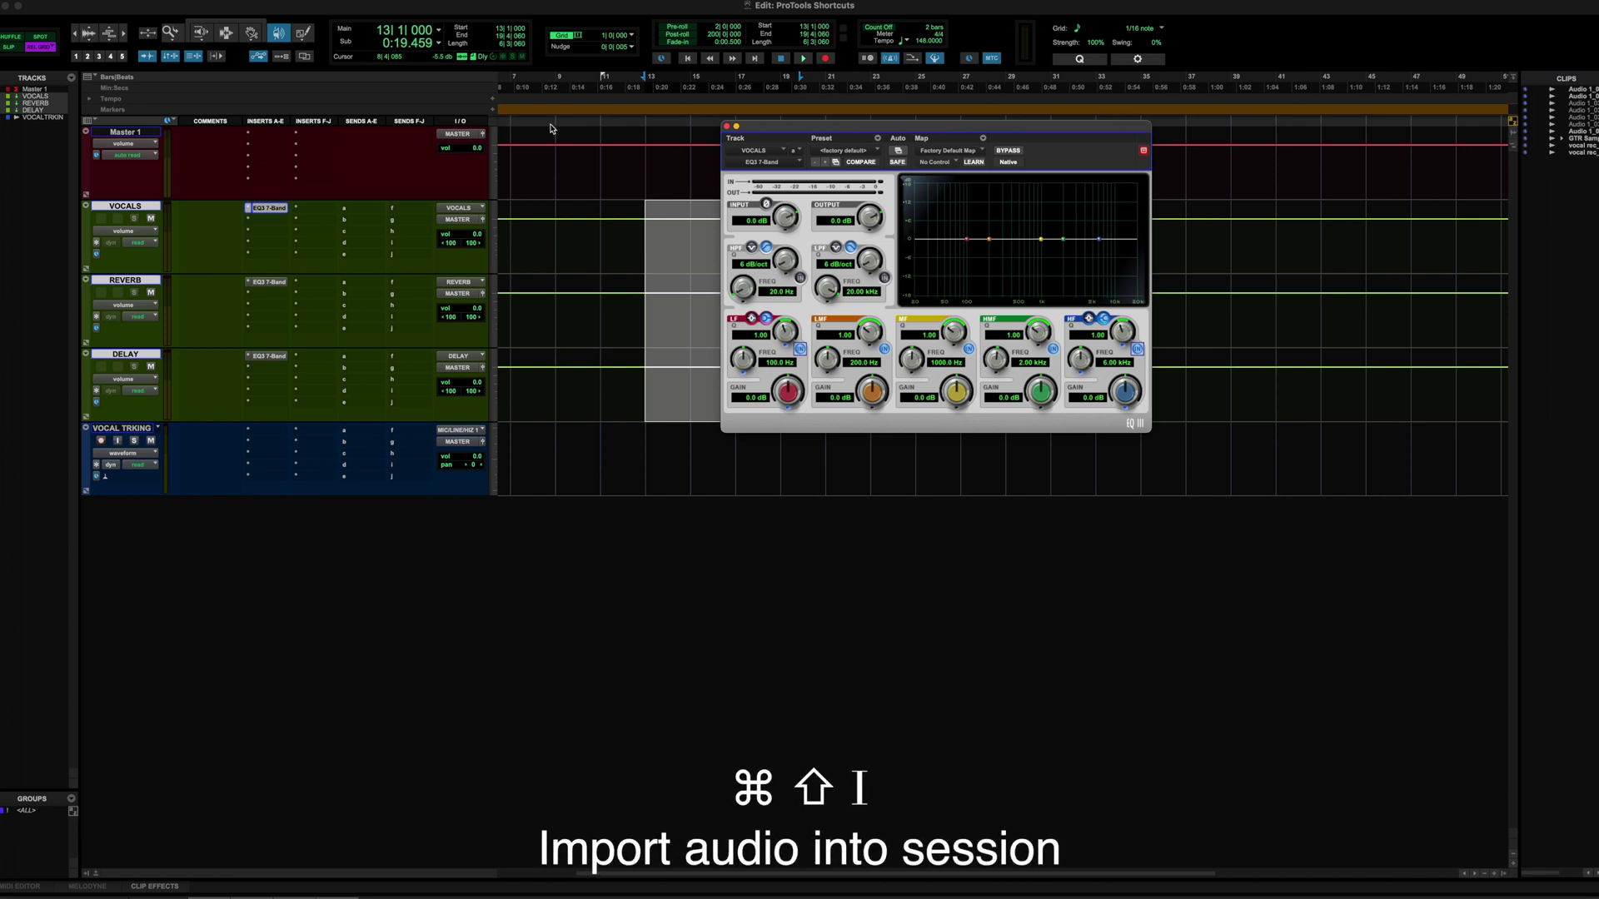
- Choose GTR Sample Idea.mp3 in the Import Audio dialog for conversion
key(super+shift+i)
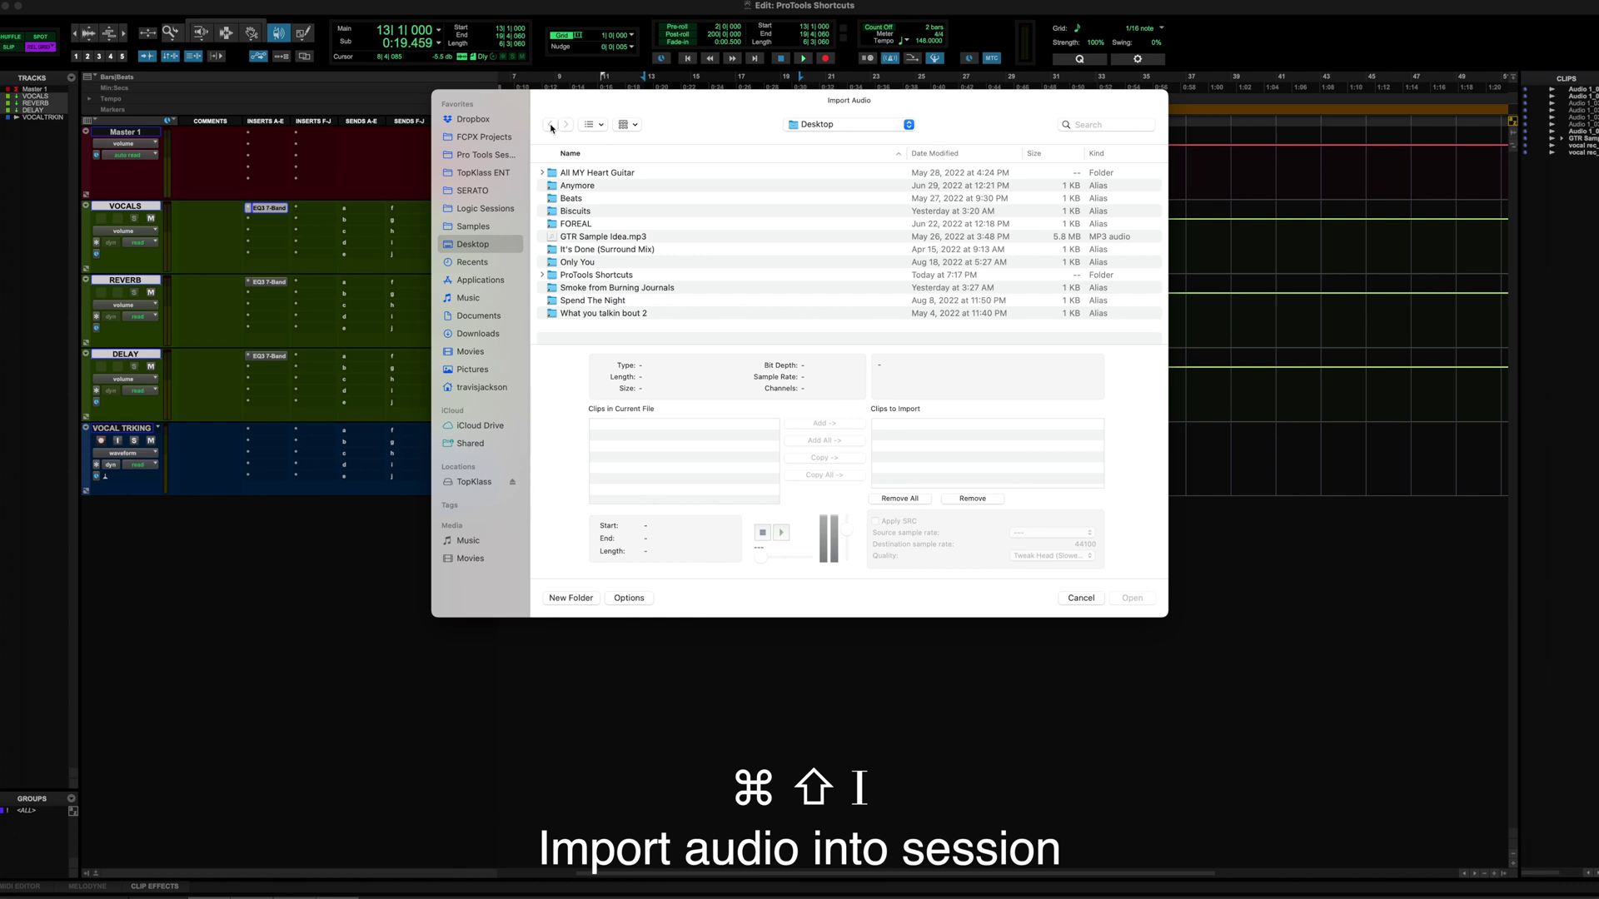
click(601, 239)
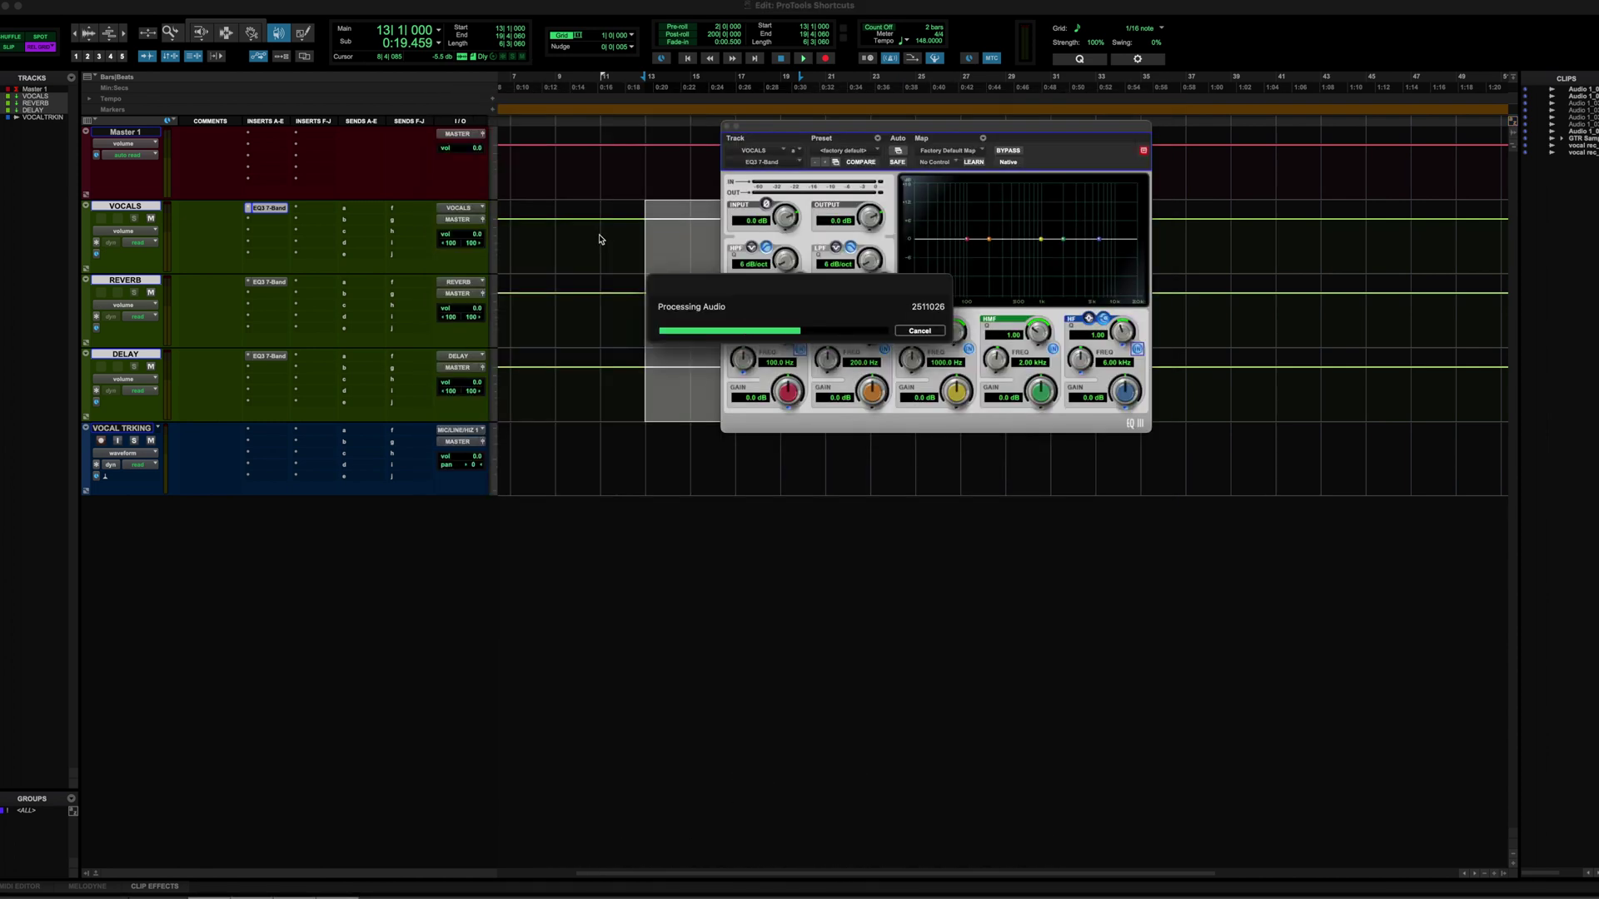
- Finish the guitar import, then mute, record-arm, input-monitor and solo VOCAL TRKING
key(Return)
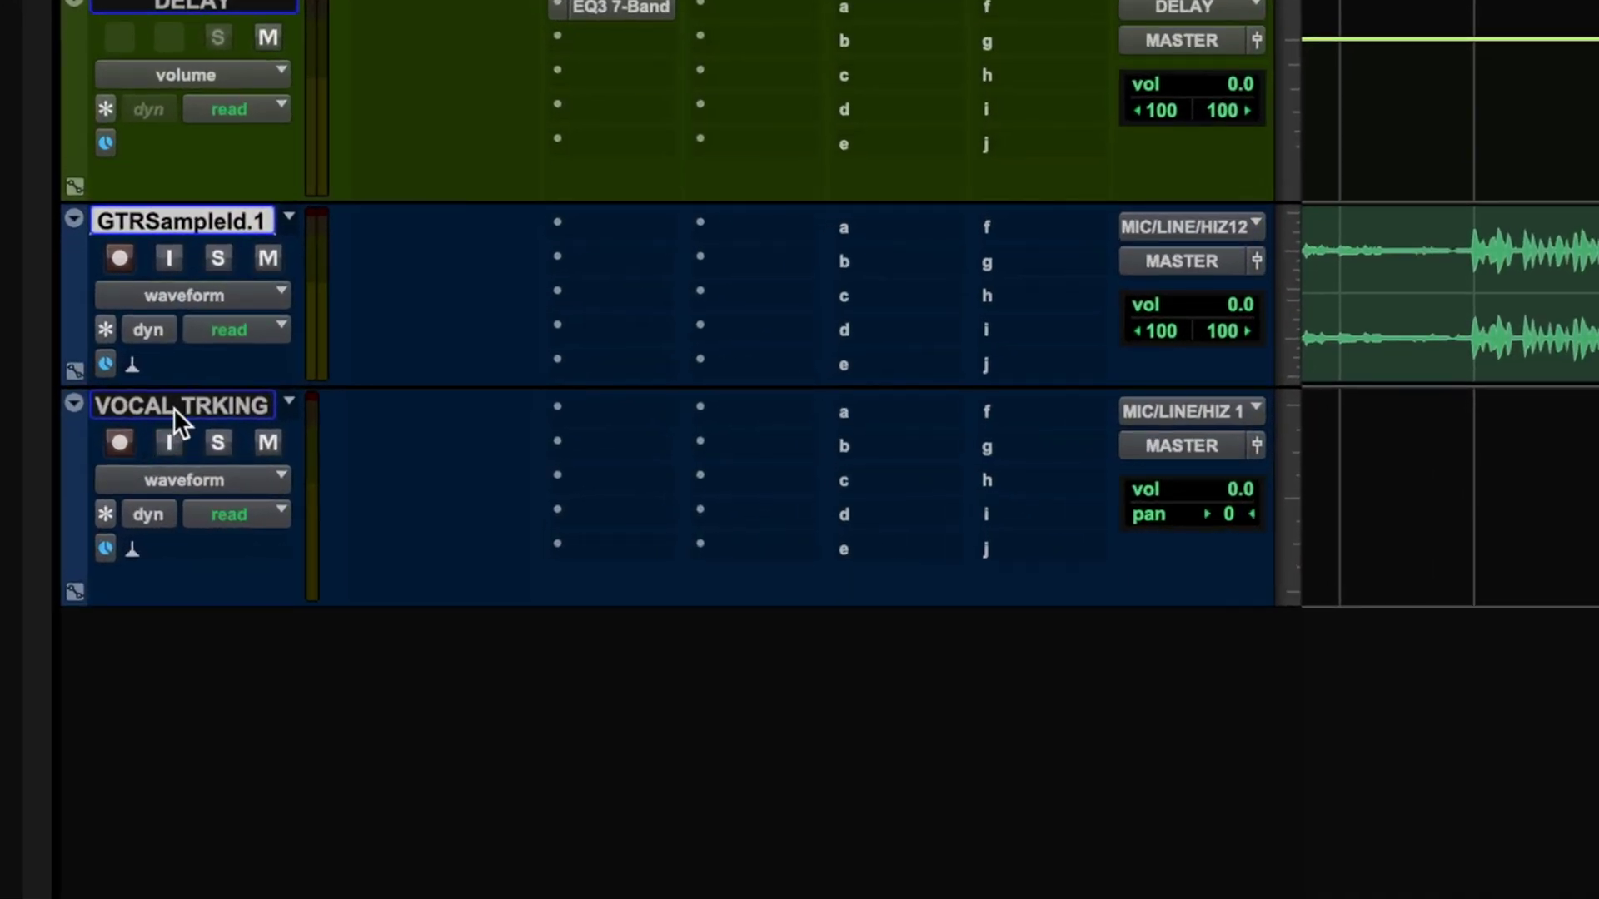
click(175, 408)
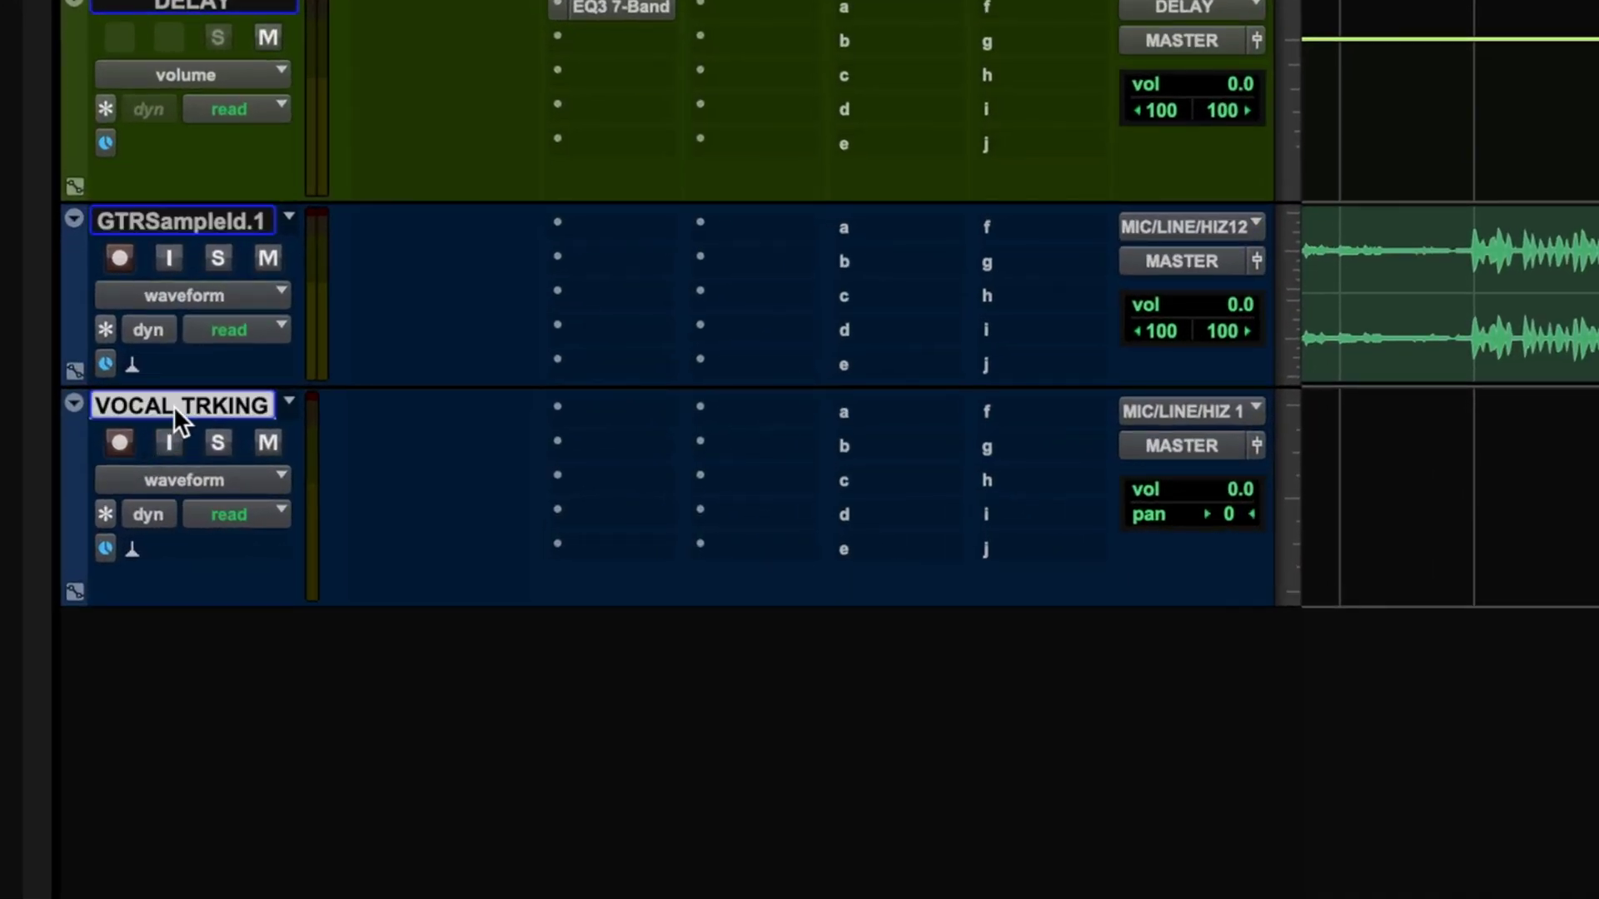
key(shift+m)
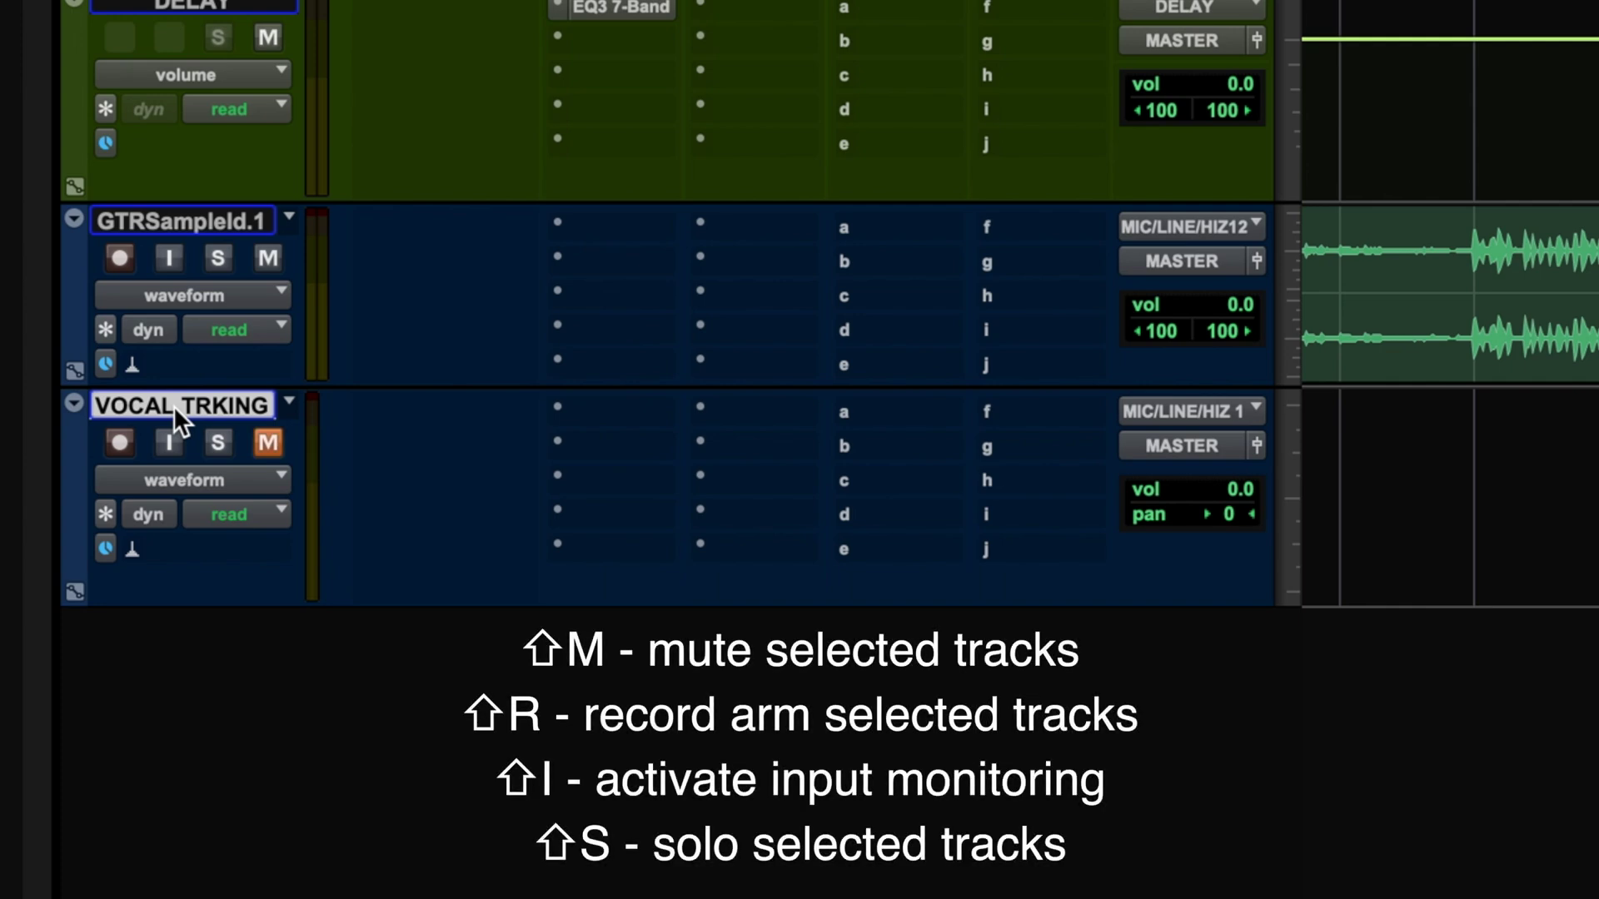
key(shift+r)
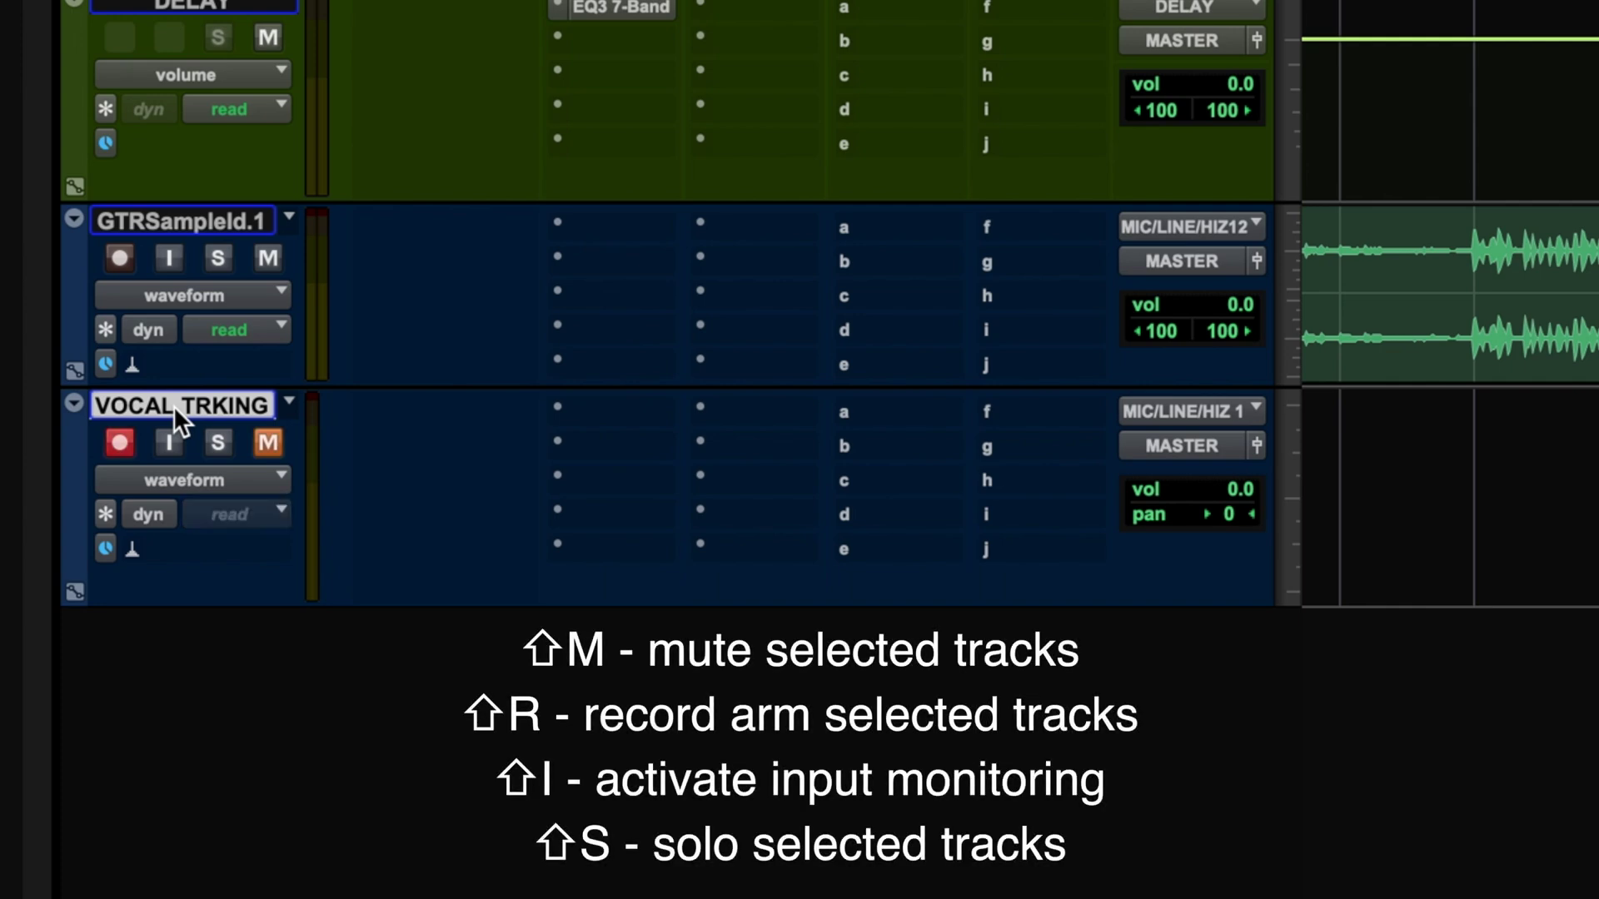
key(shift+i)
key(shift+s)
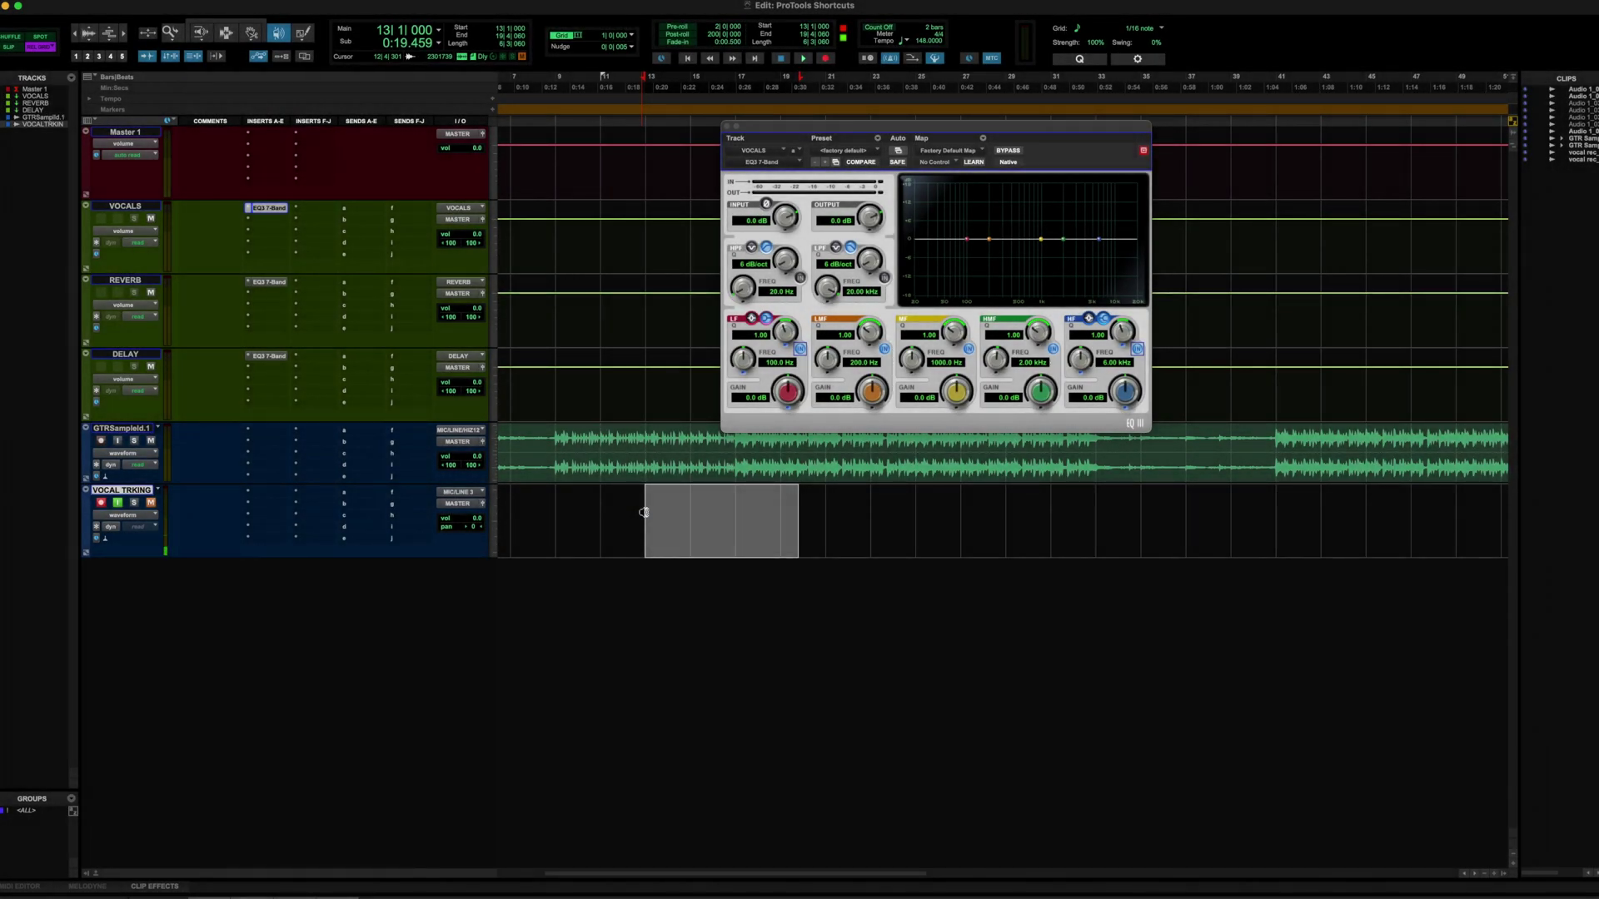
- Record two short takes on VOCAL TRKING and begin a third
key(KP_3)
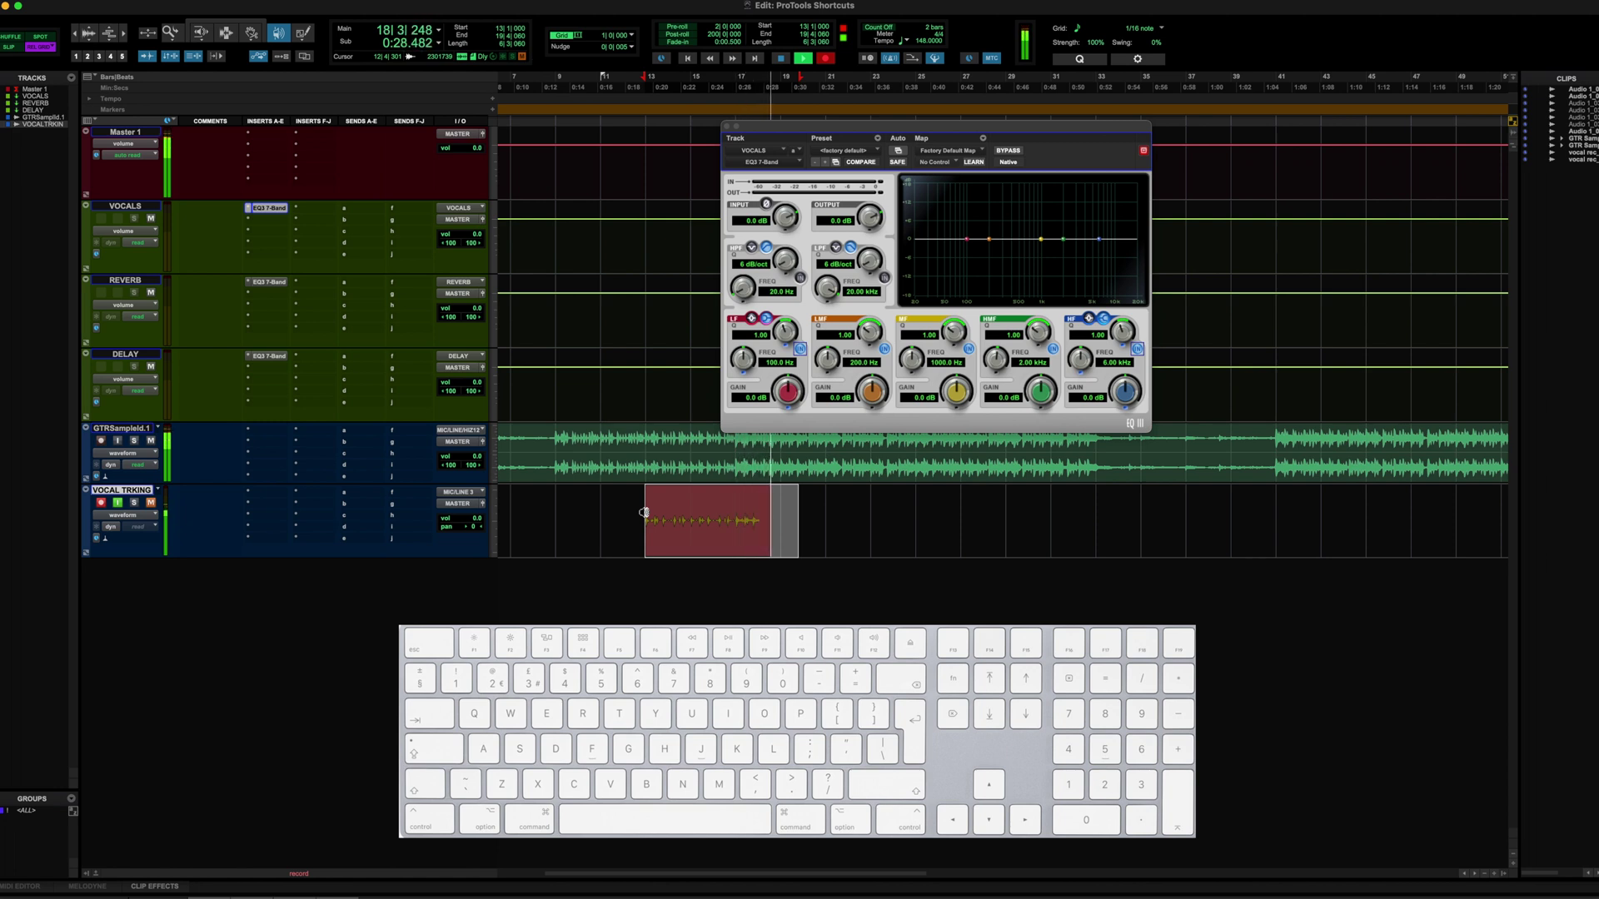
key(KP_0)
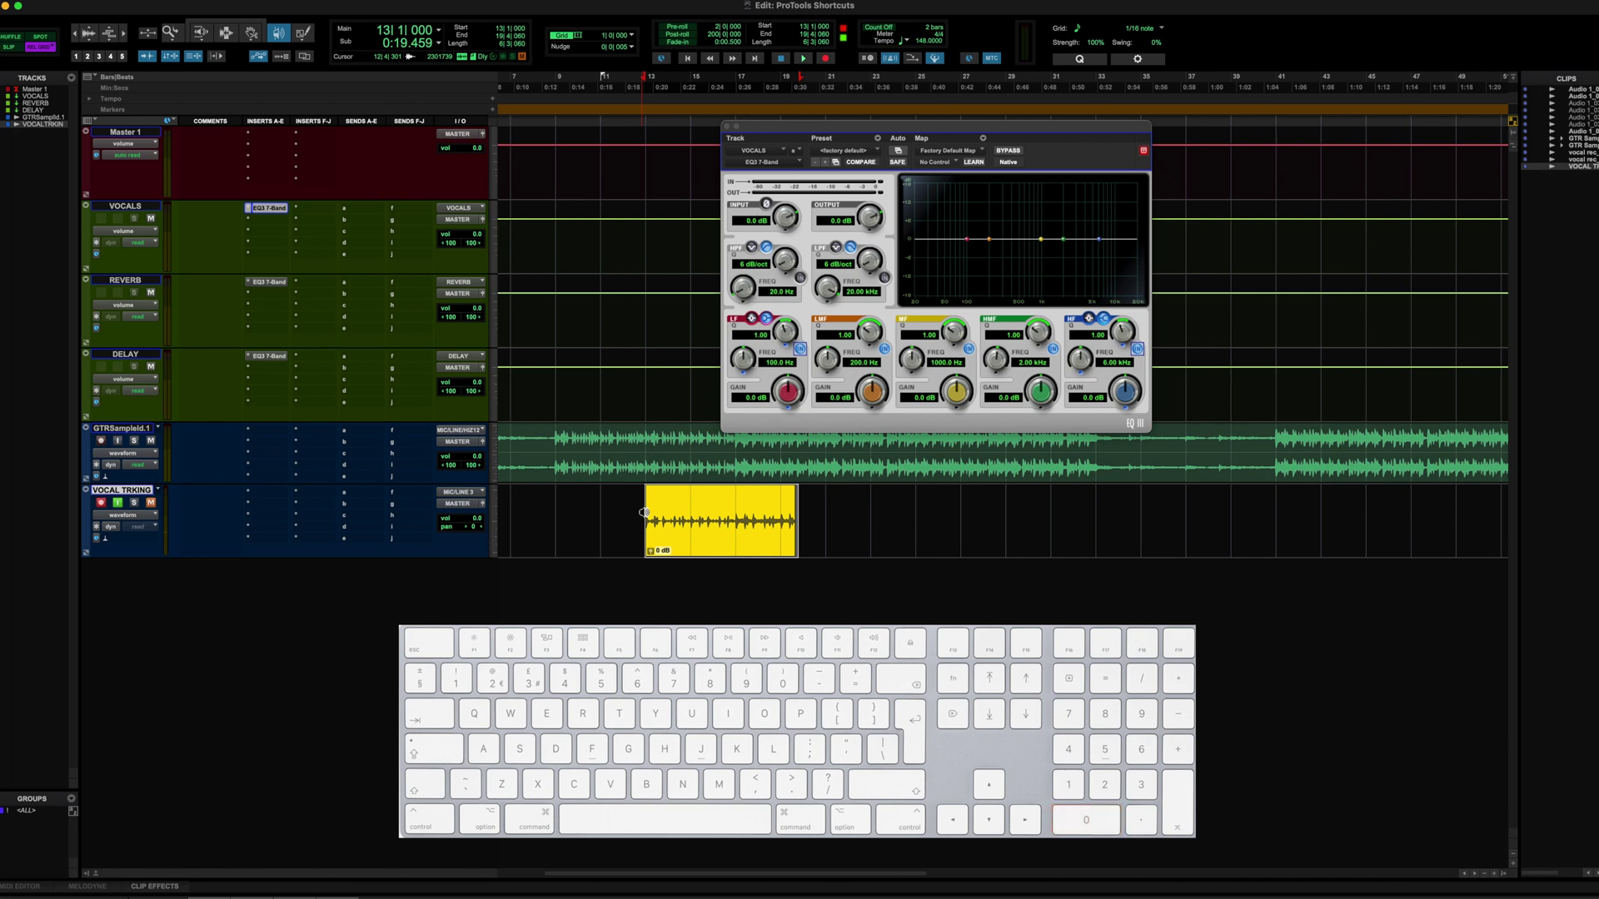
key(F12)
key(space)
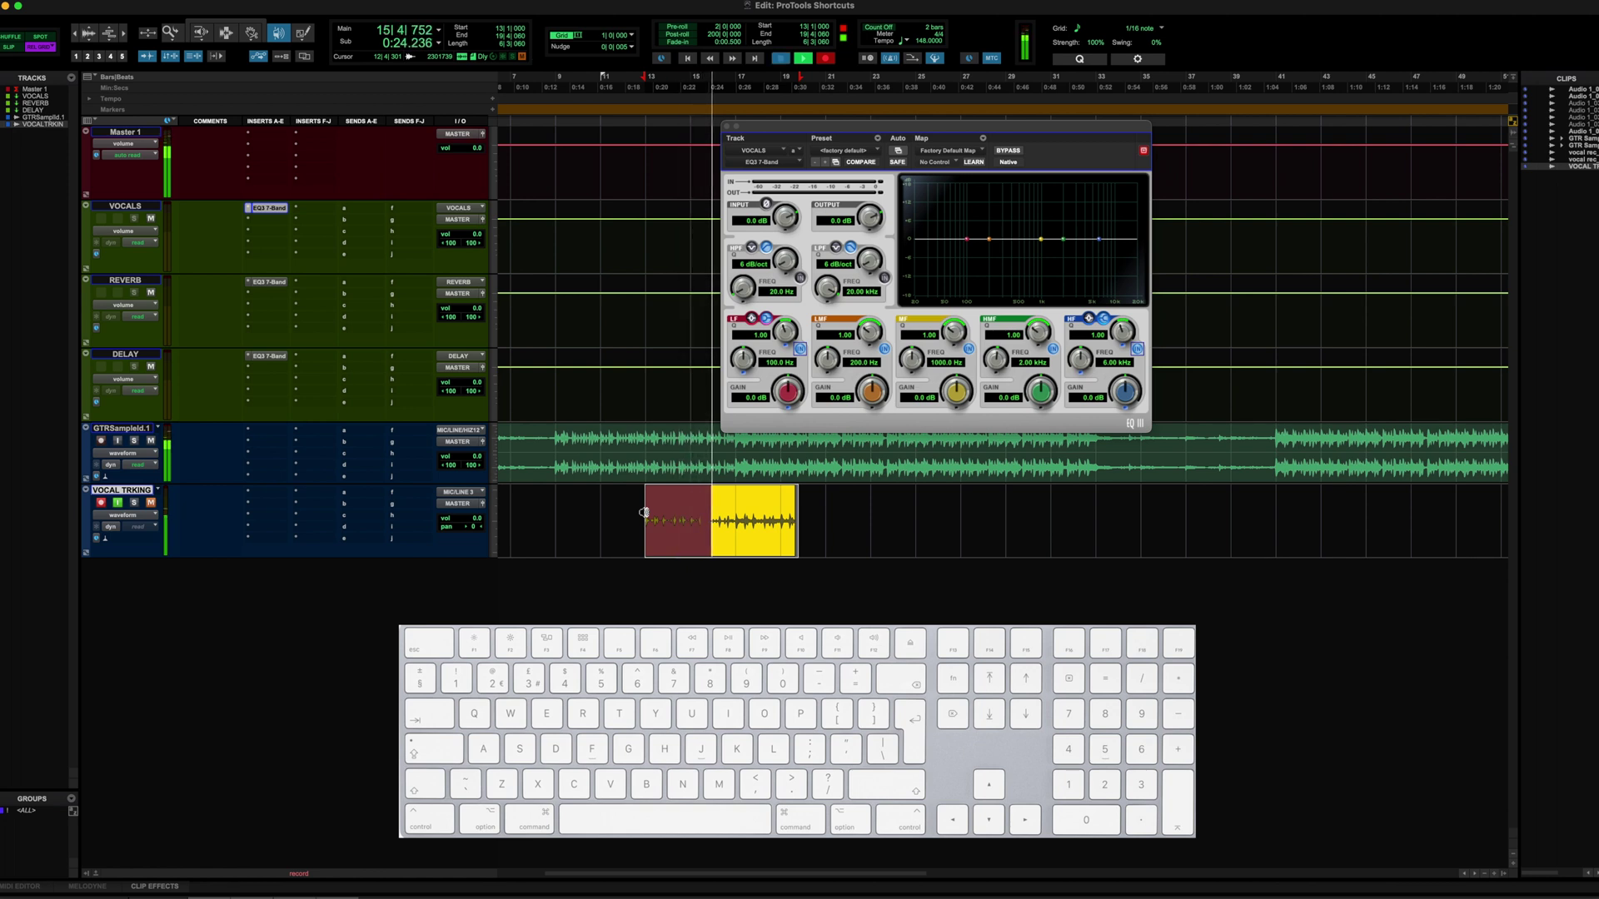
key(space)
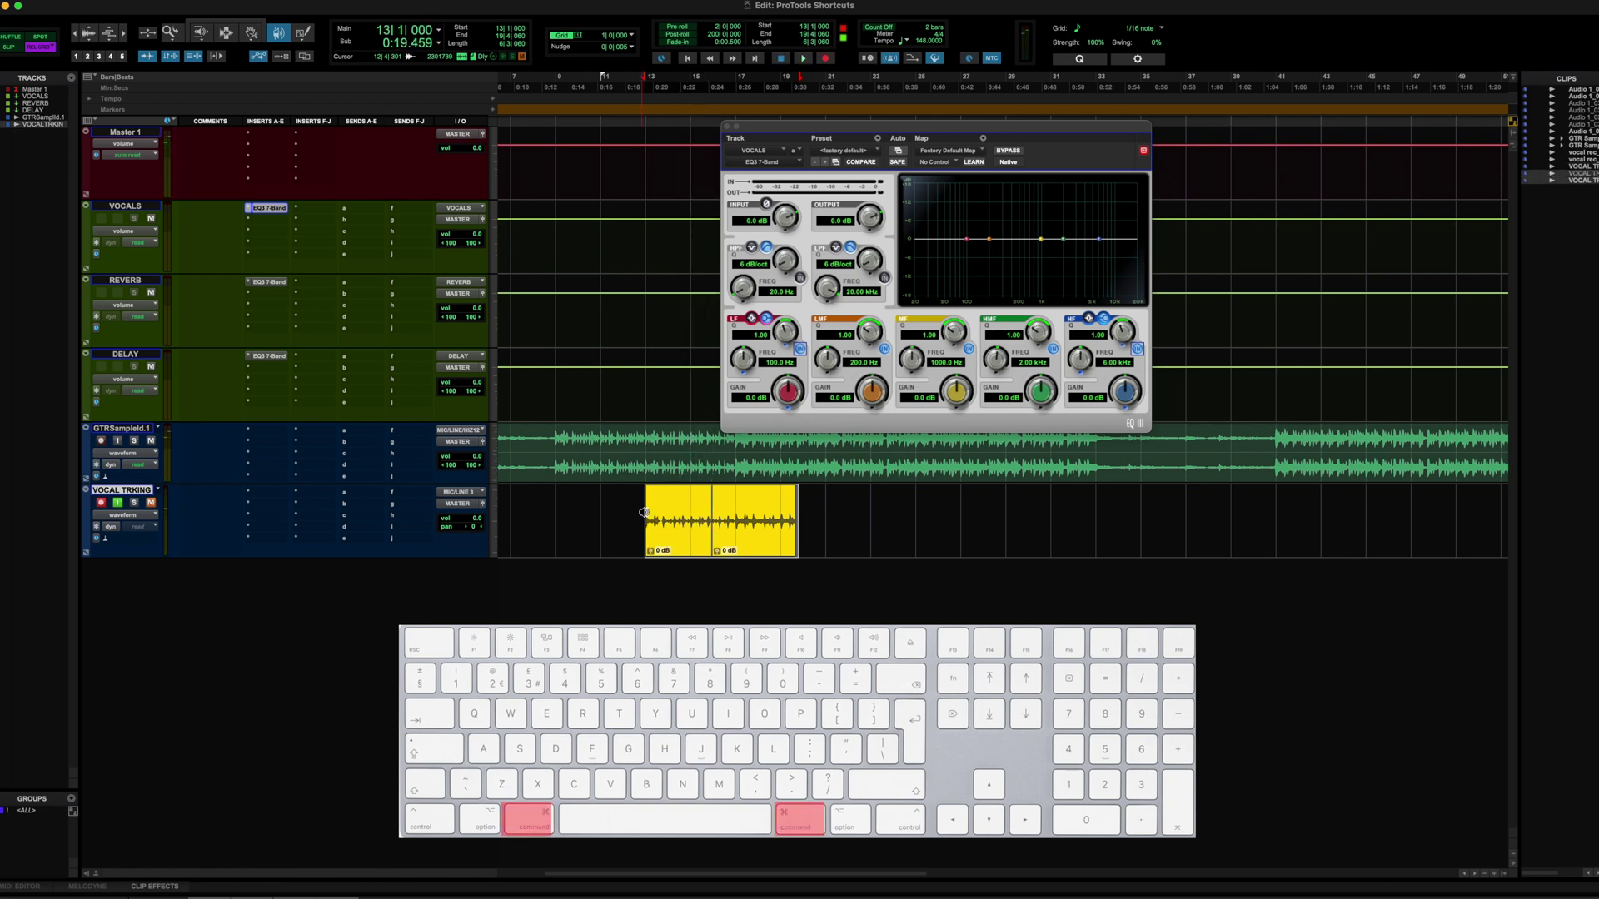
key(super+space)
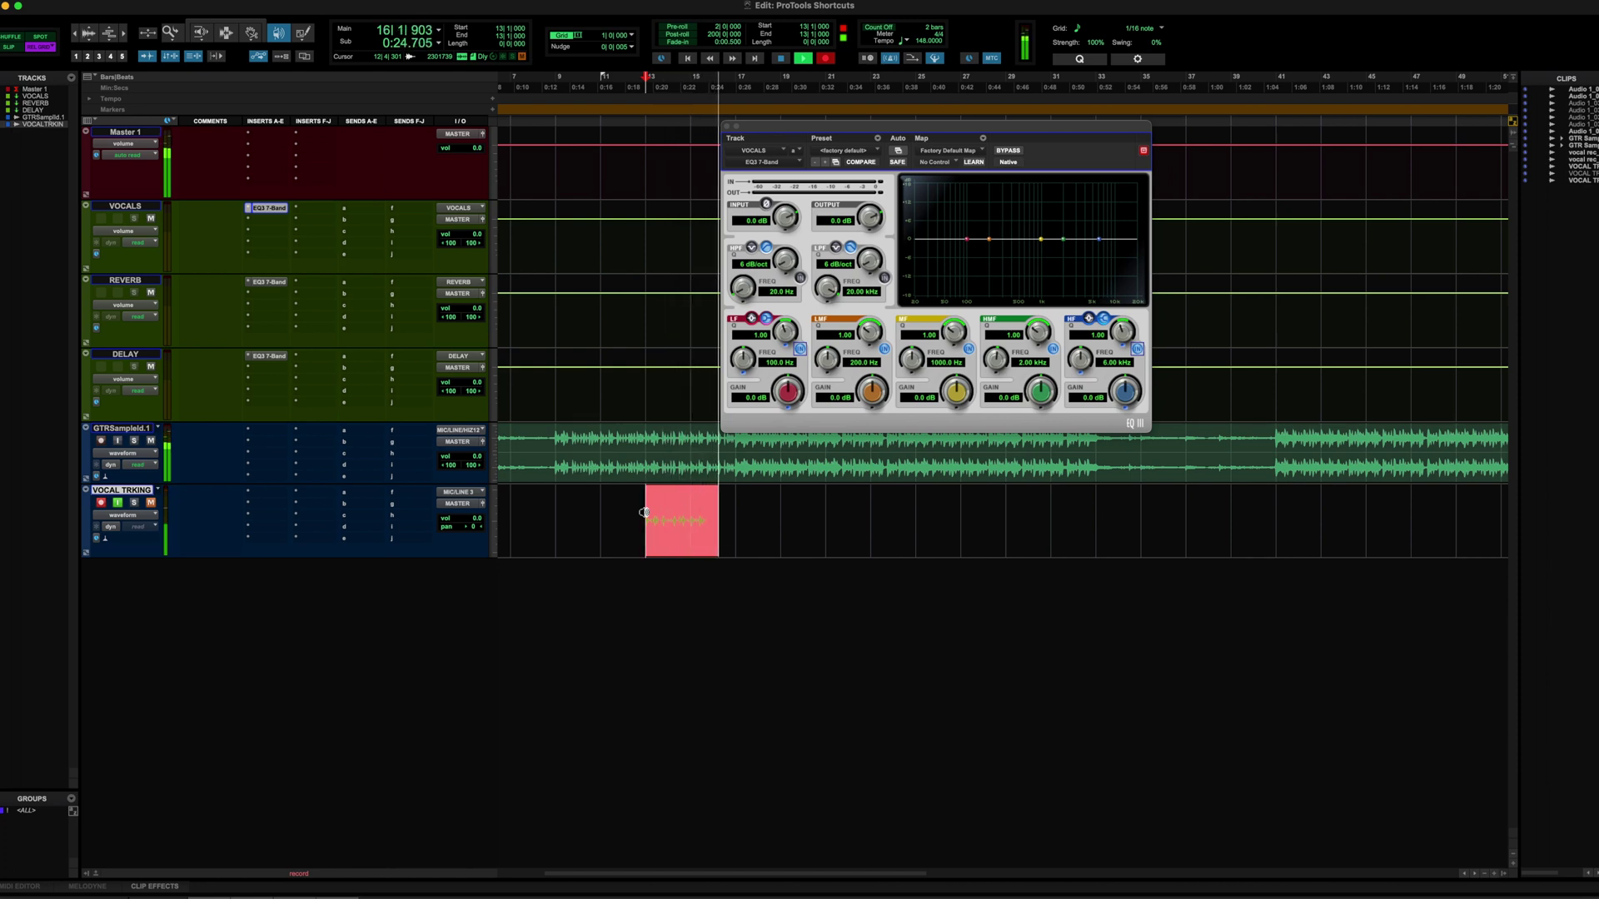
- Halt the in-progress VOCAL TRKING recording with Cmd+Period to discard the take
key(super+period)
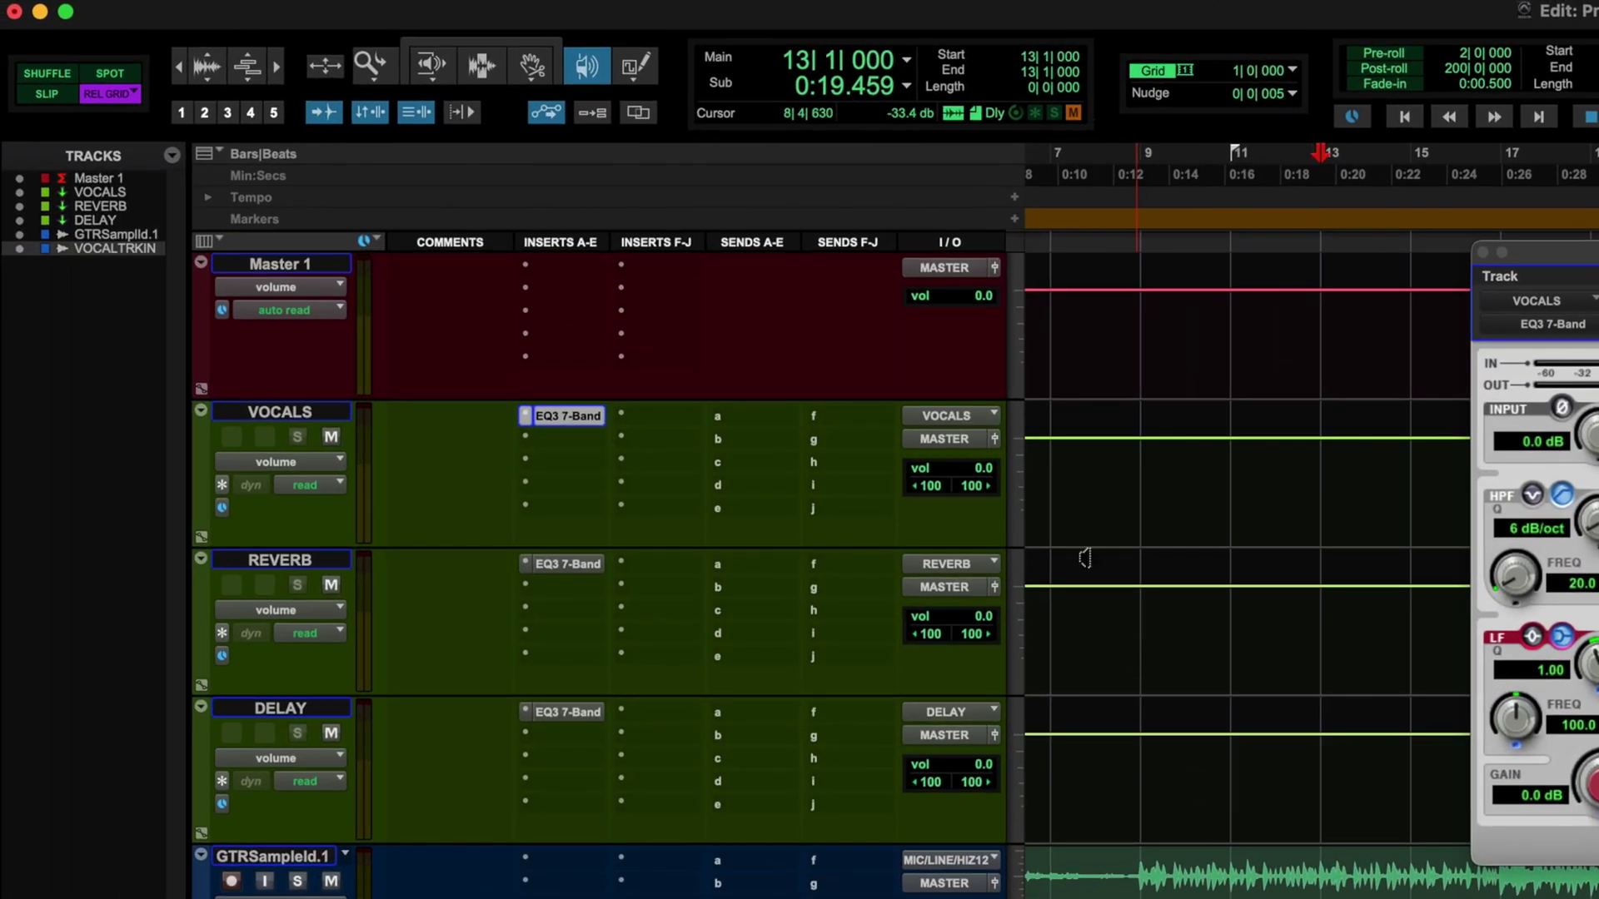
- Enable standard F1, F2 function keys in Keyboard preferences
click(13, 2)
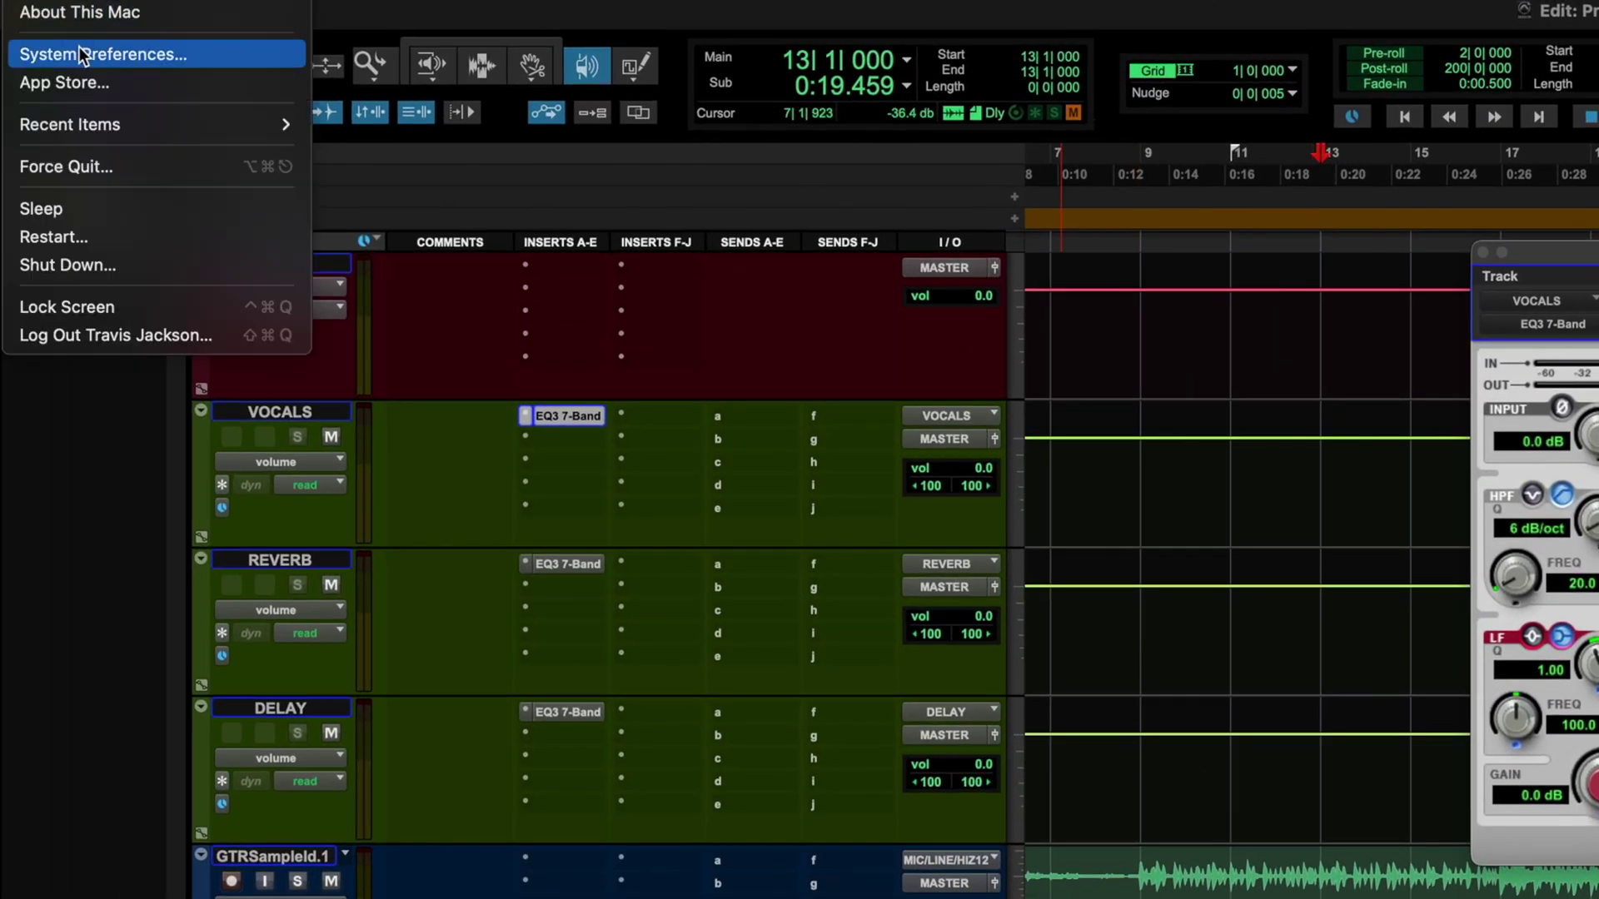
click(86, 50)
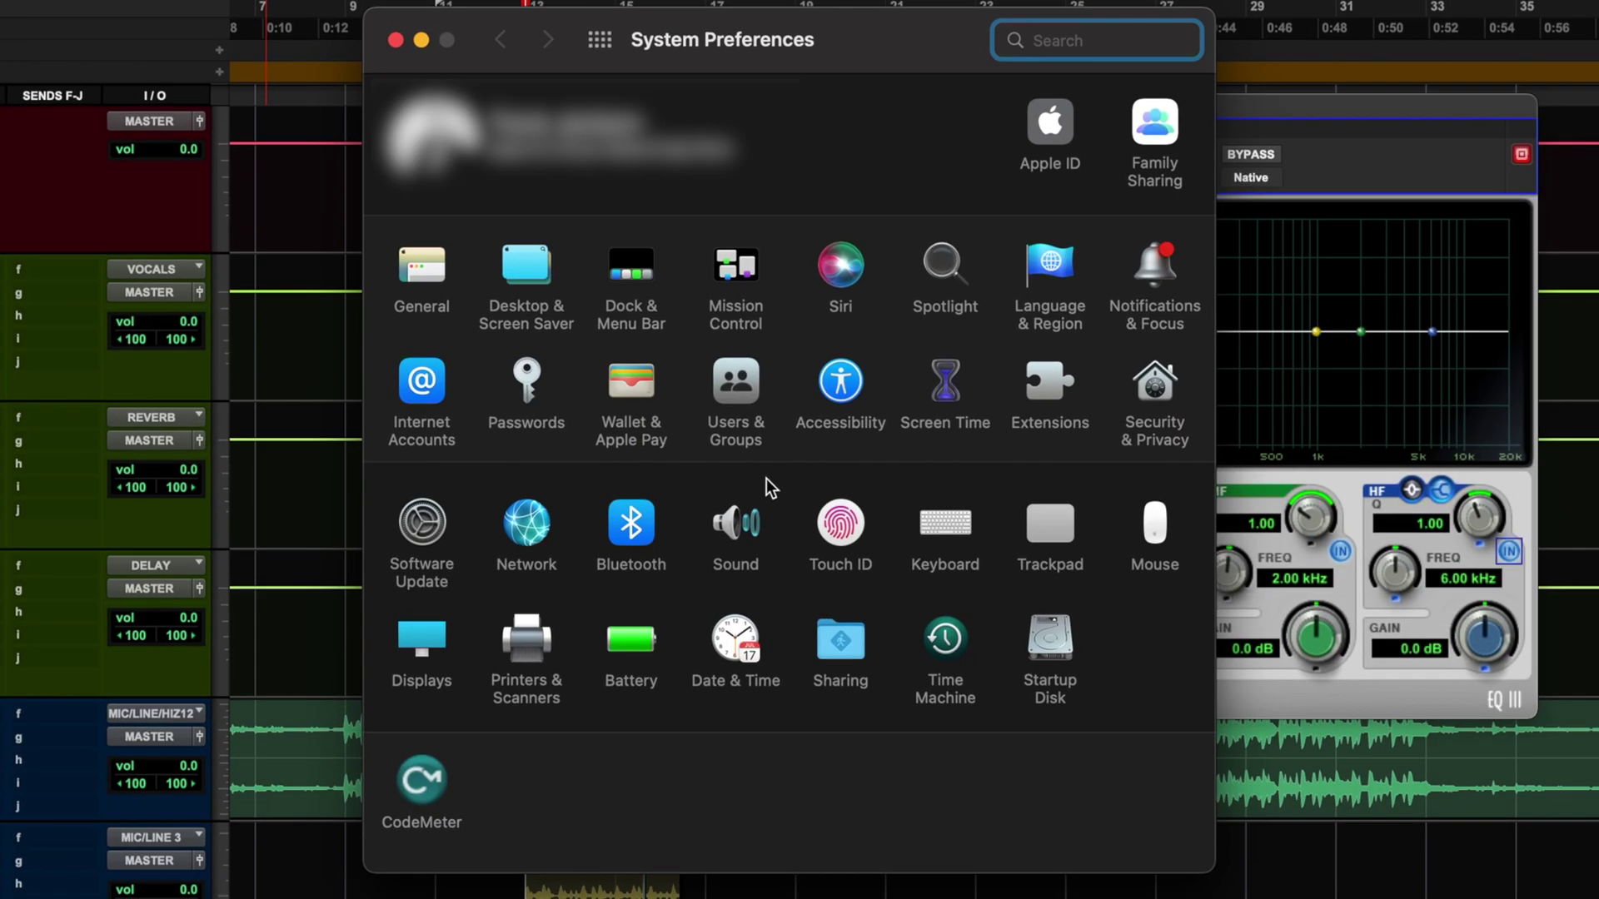
click(951, 531)
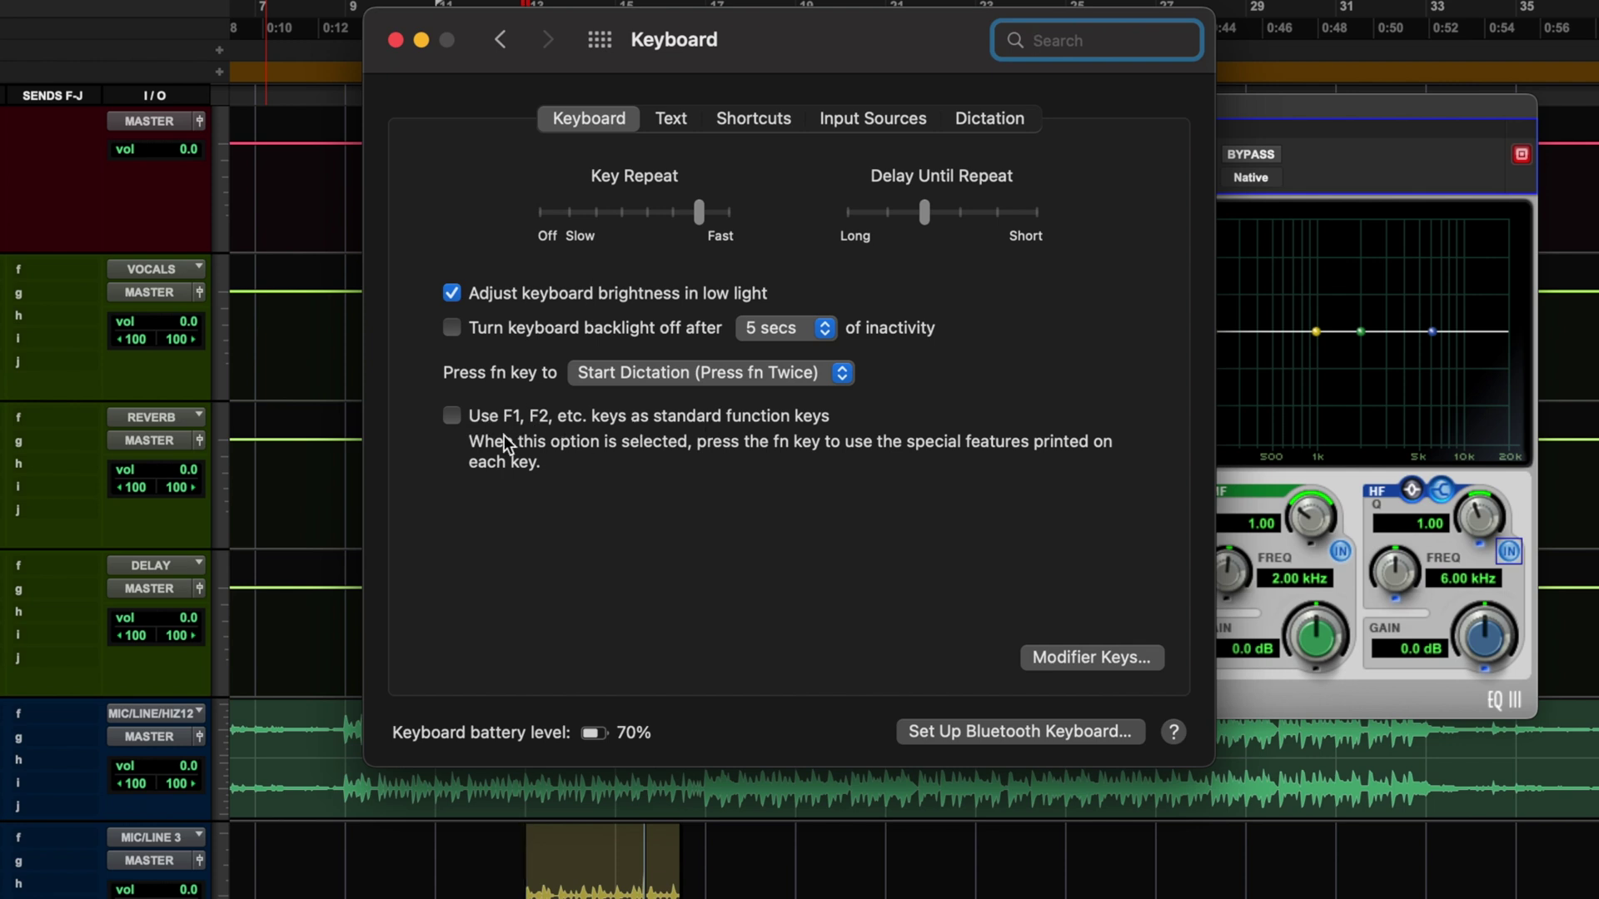
click(448, 416)
- Turn off the Show Spotlight search keyboard shortcut
click(761, 116)
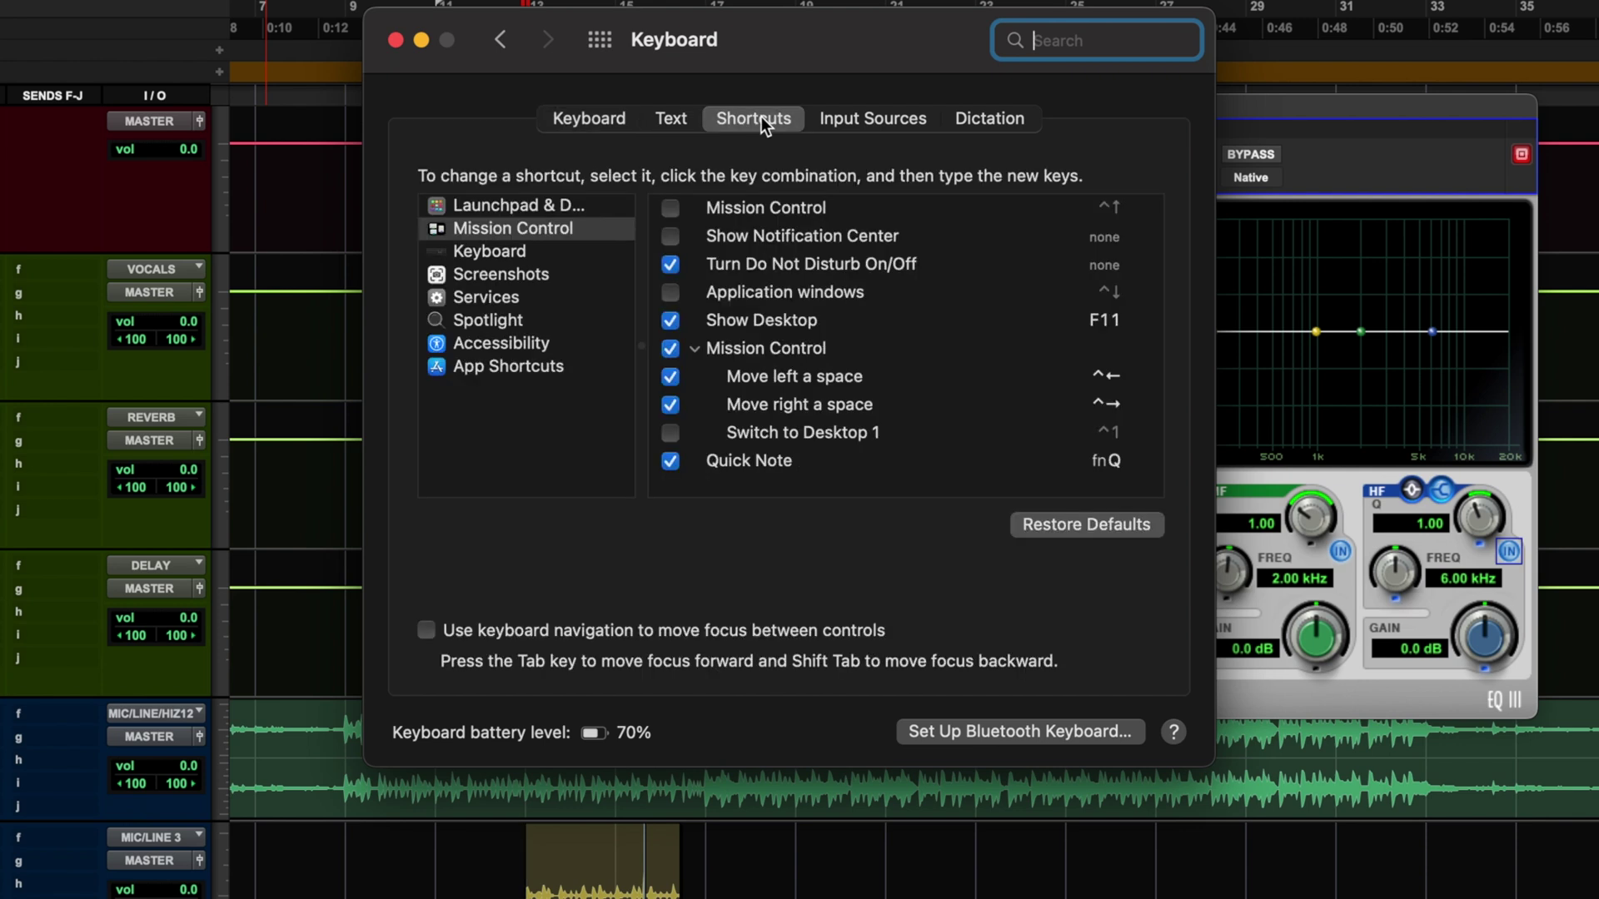
click(526, 320)
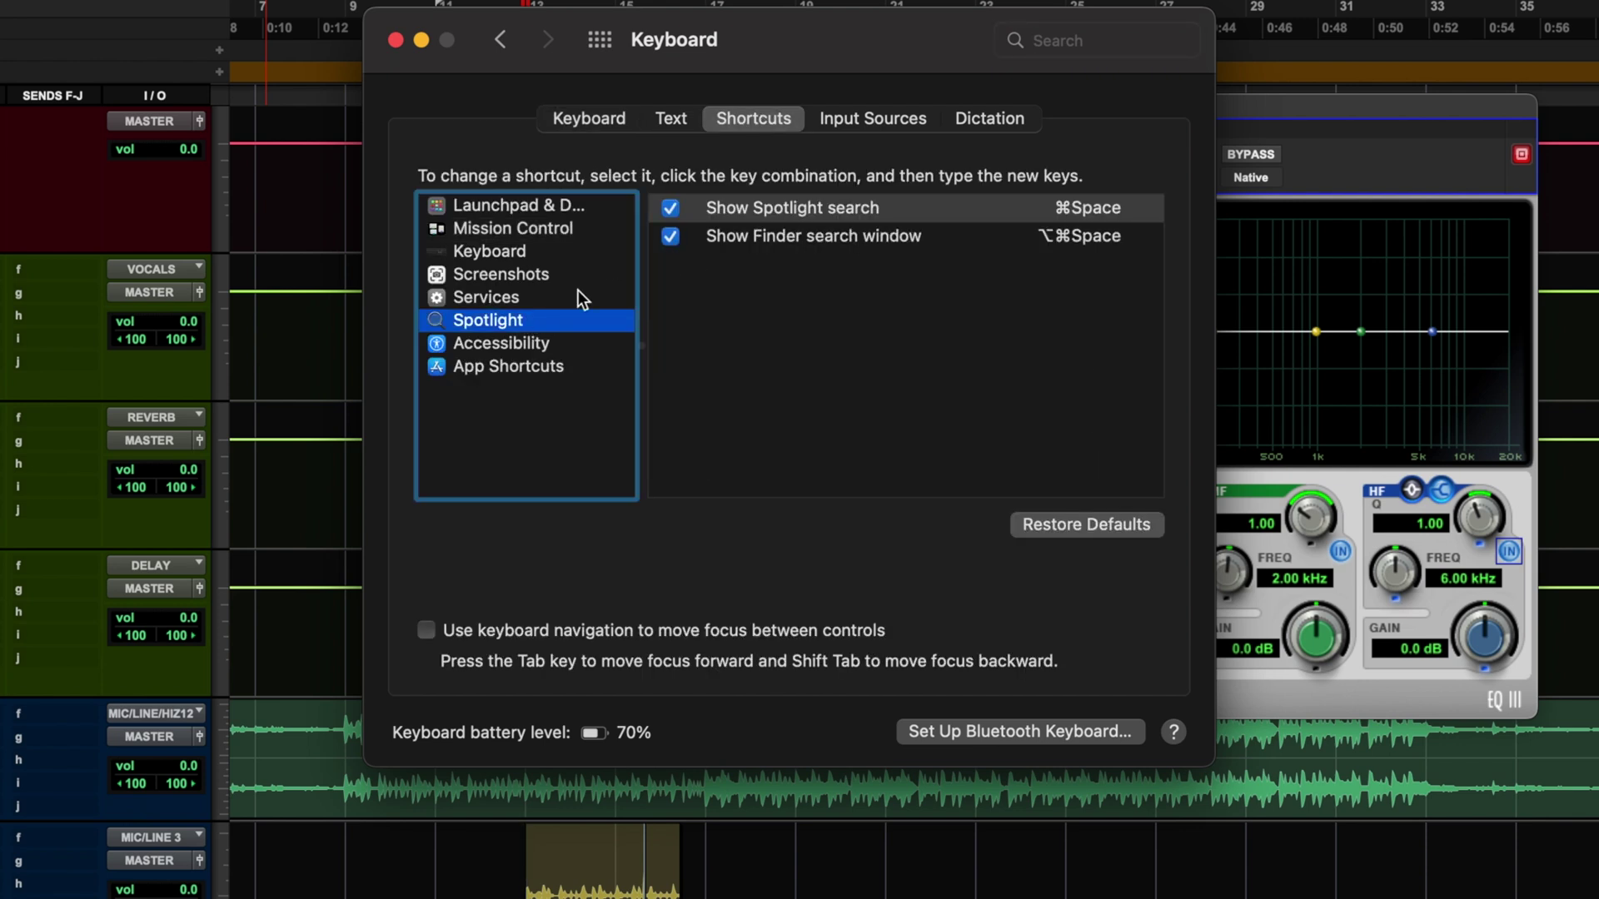
click(671, 208)
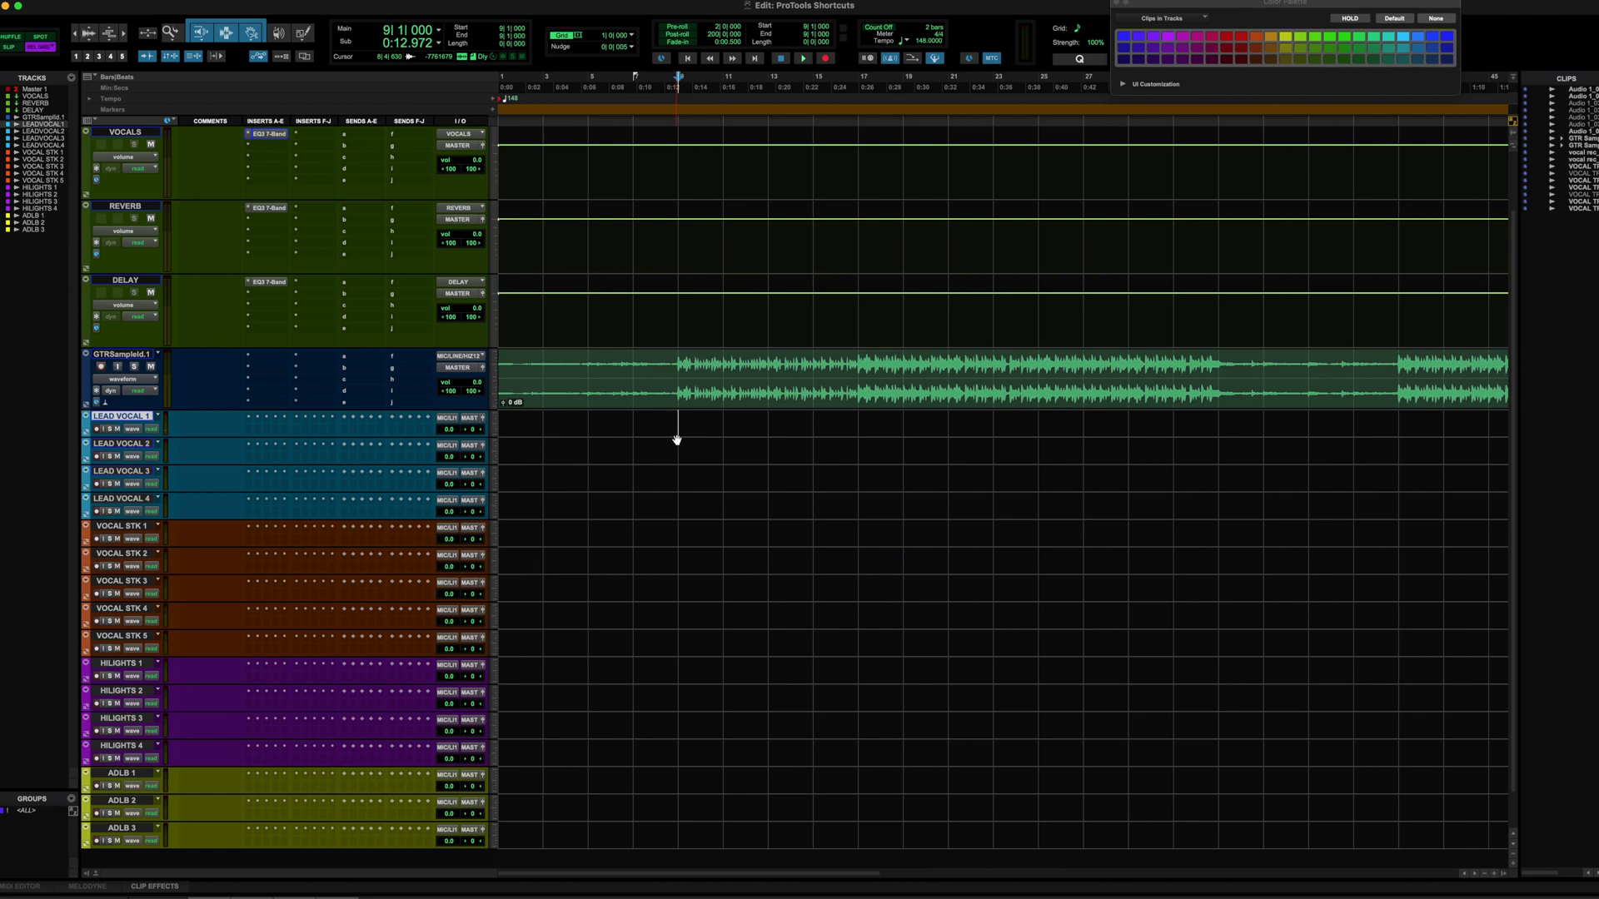
- Record short takes on LEAD VOCAL 1, 2 and 3 in turn, arming each track
key(space)
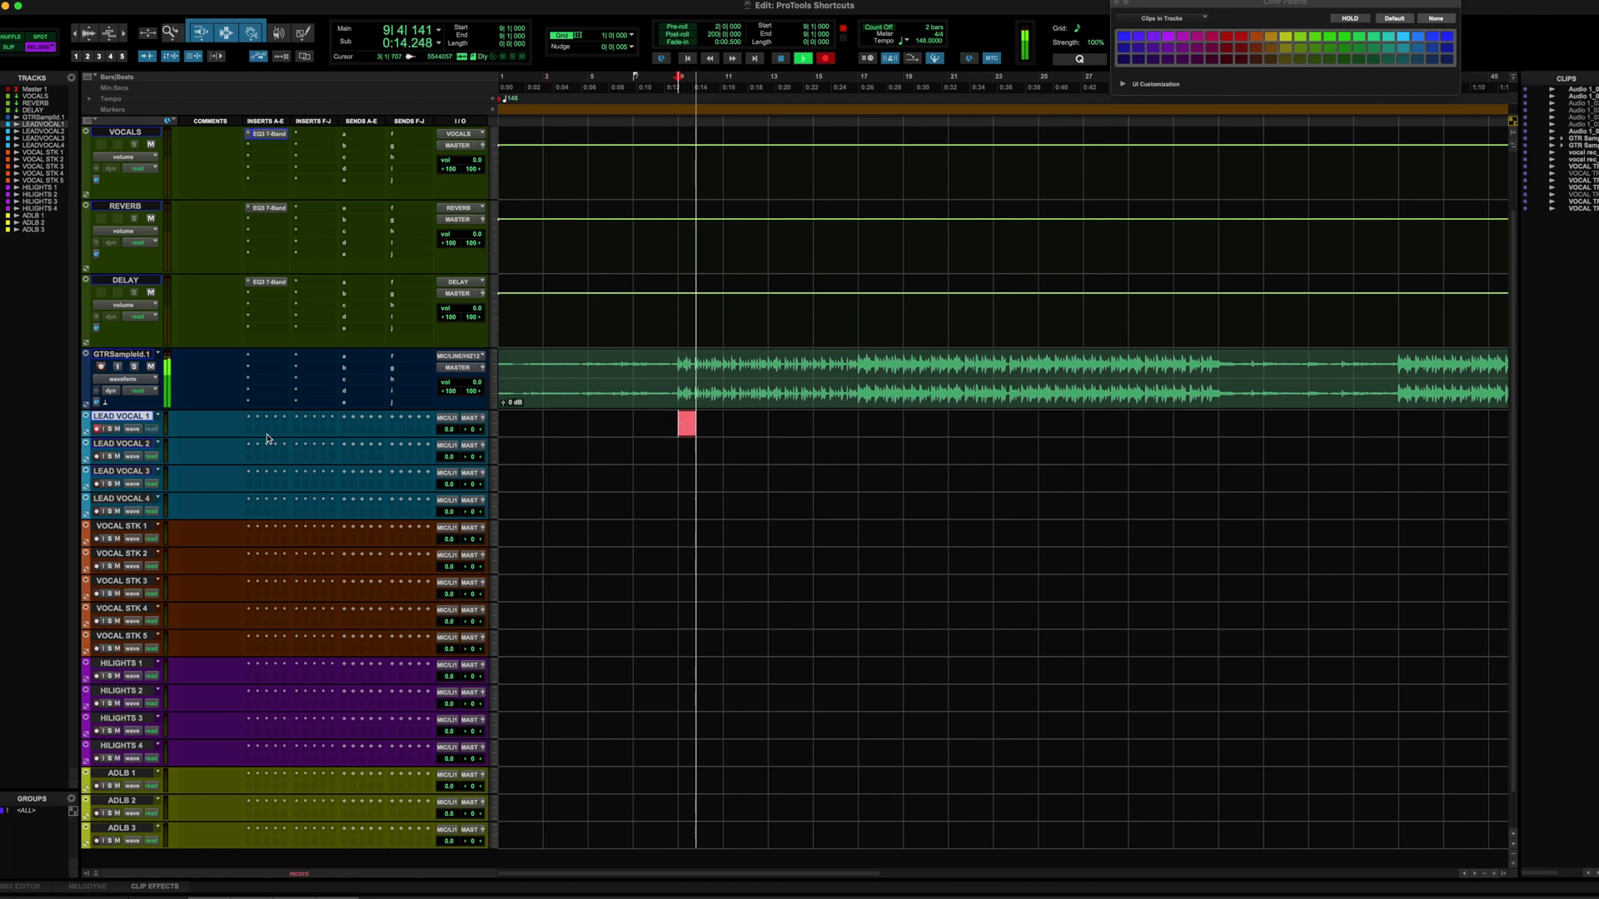
key(space)
click(96, 429)
click(97, 456)
key(space)
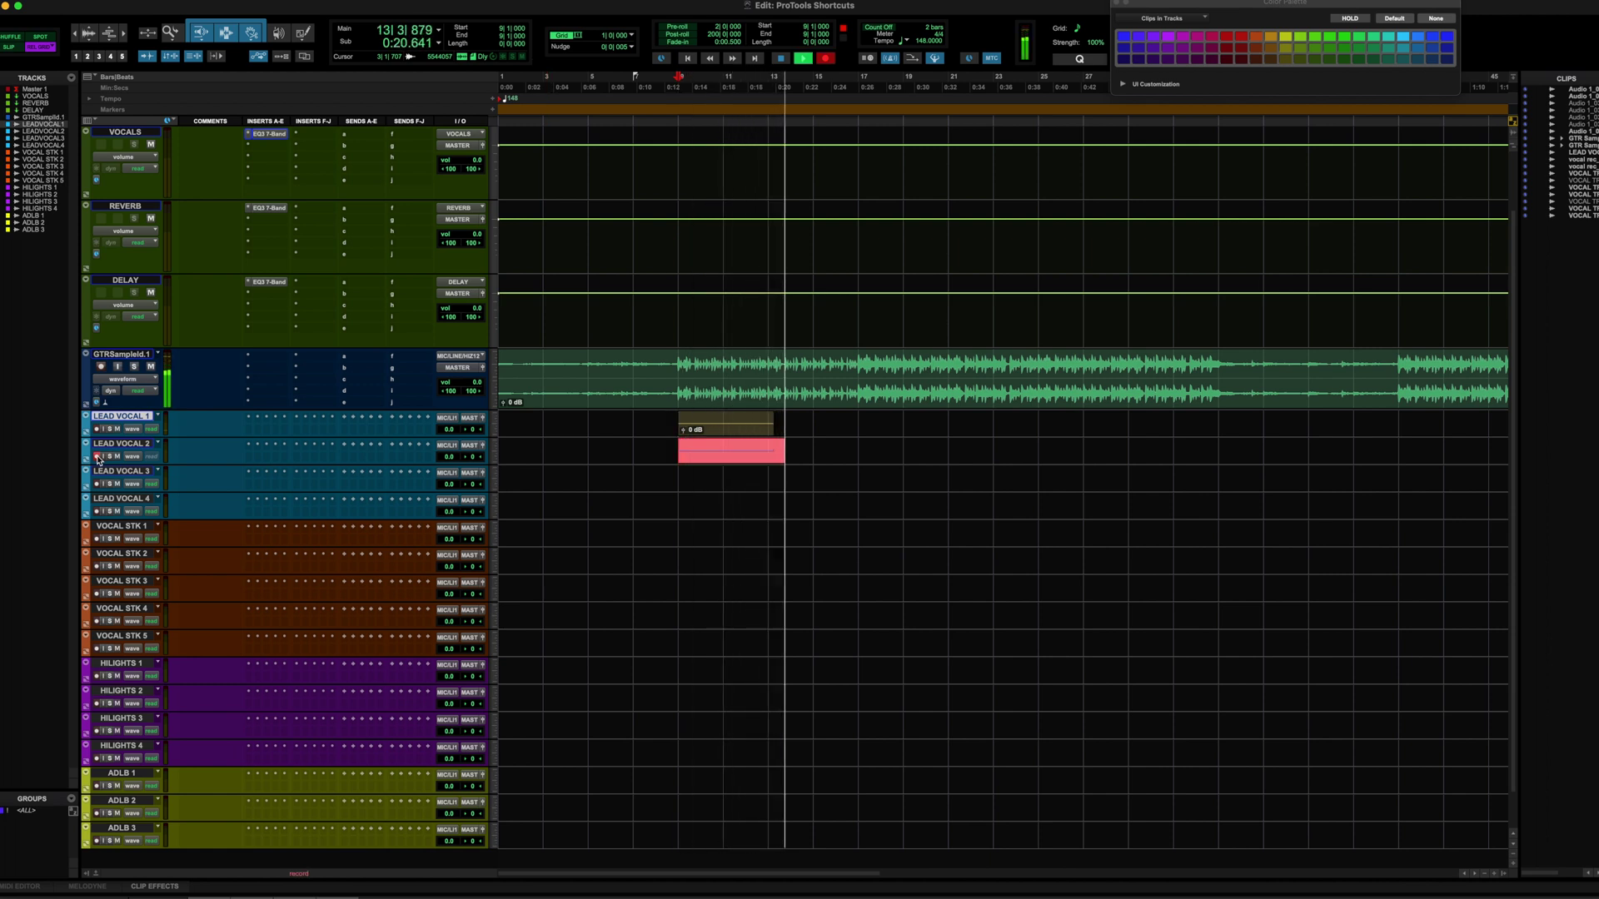
key(space)
click(97, 457)
click(96, 484)
key(space)
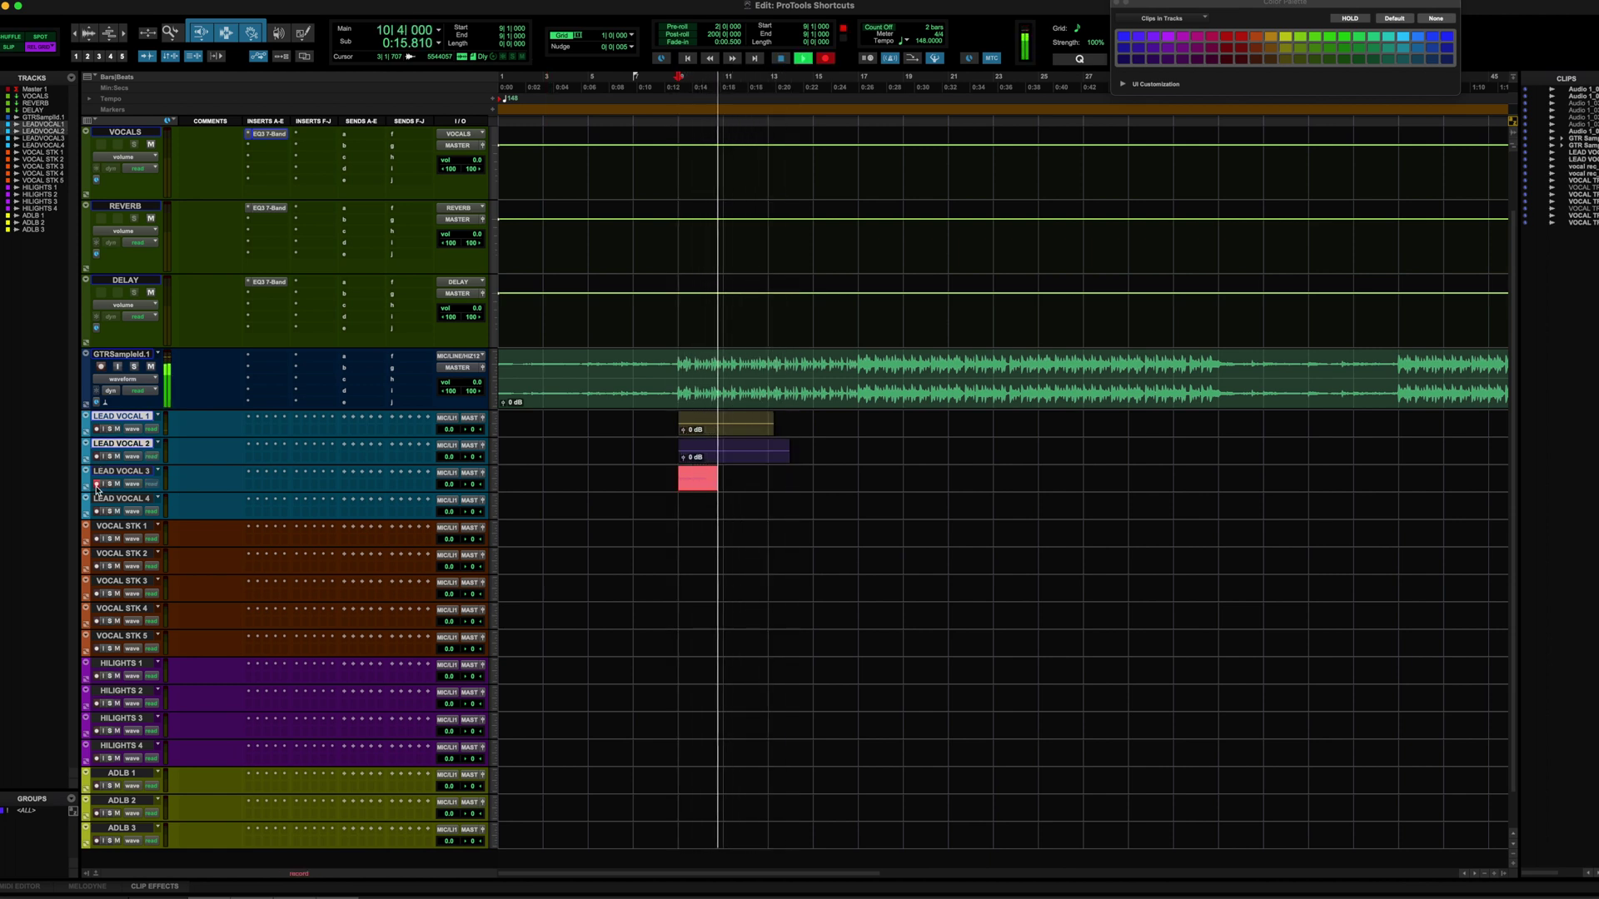
key(space)
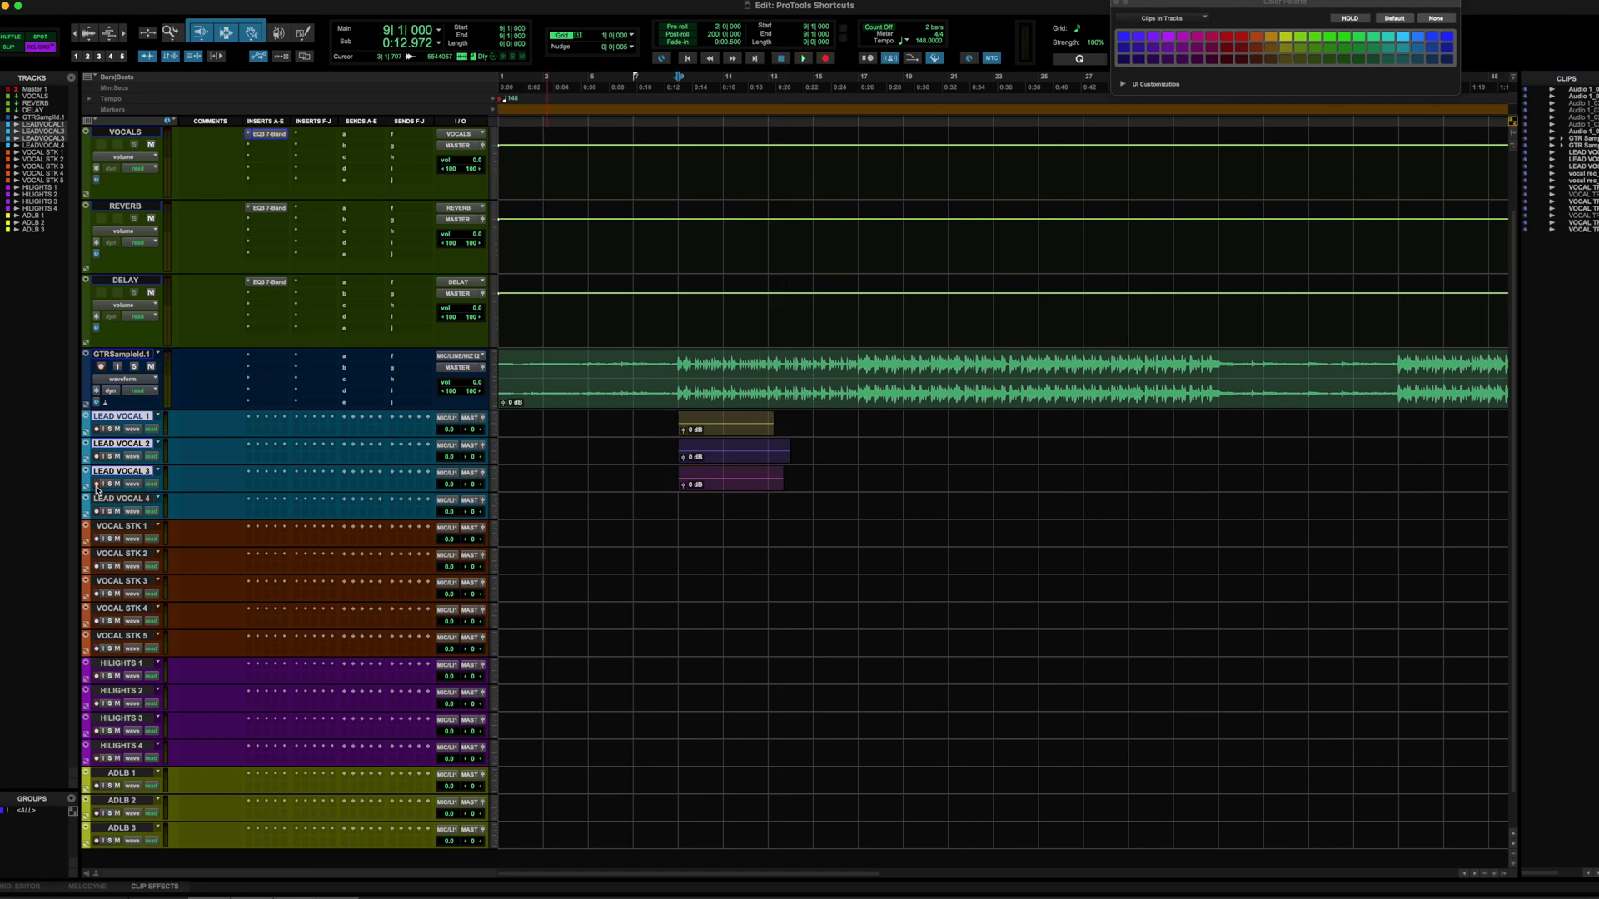
- Add a new Audio 1 track below GTRSampleId.1 and make it taller
click(136, 356)
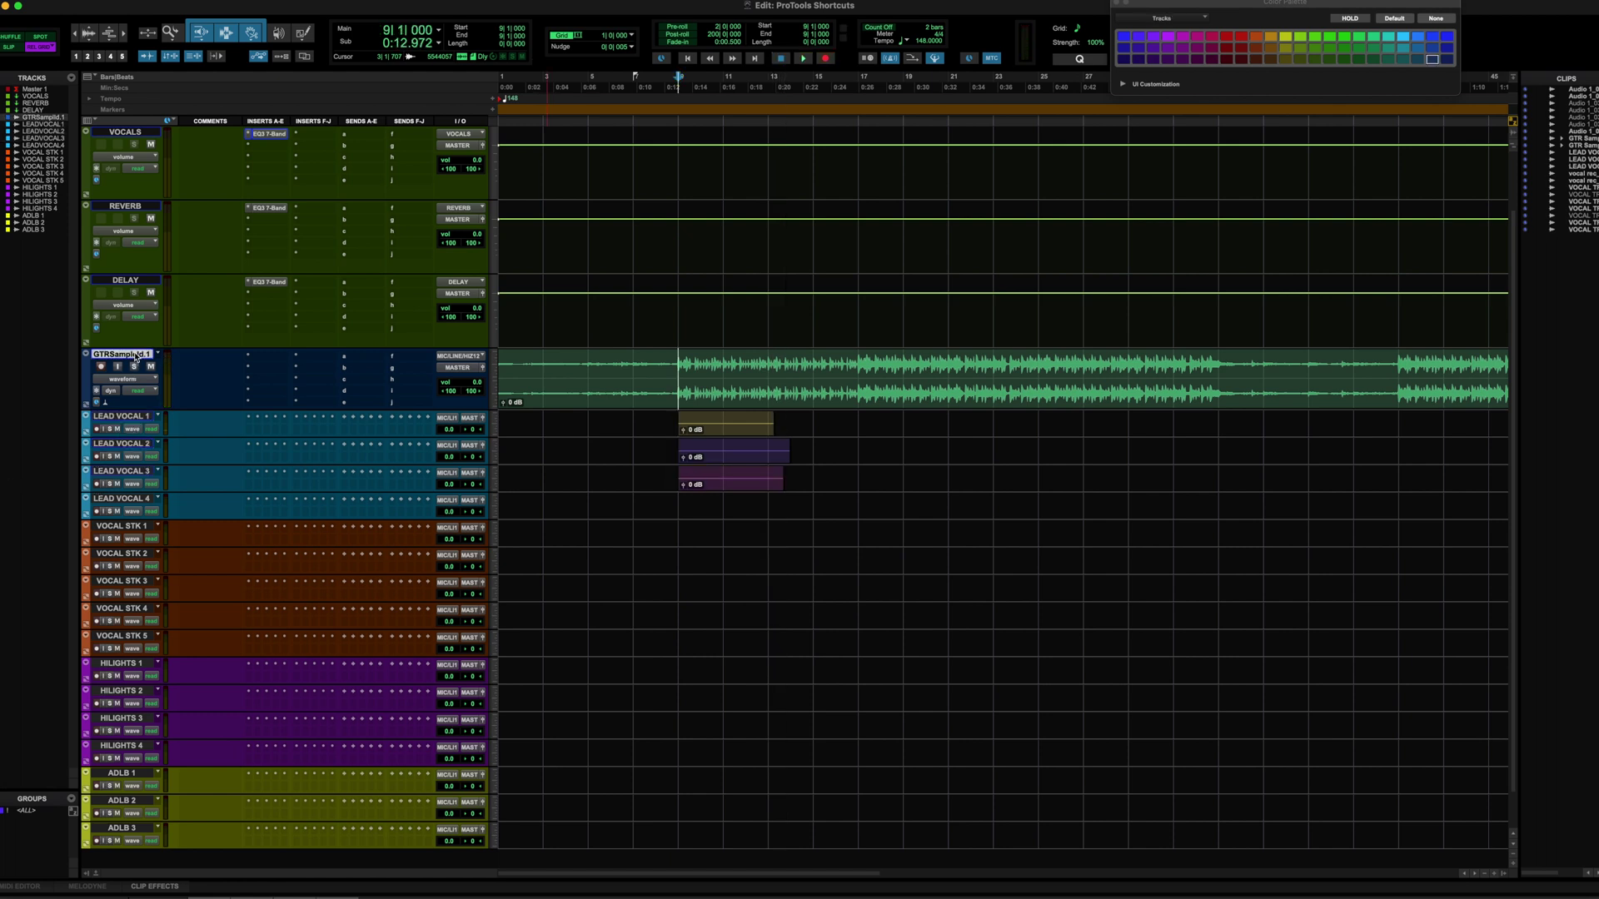
key(ctrl+shift+n)
key(Return)
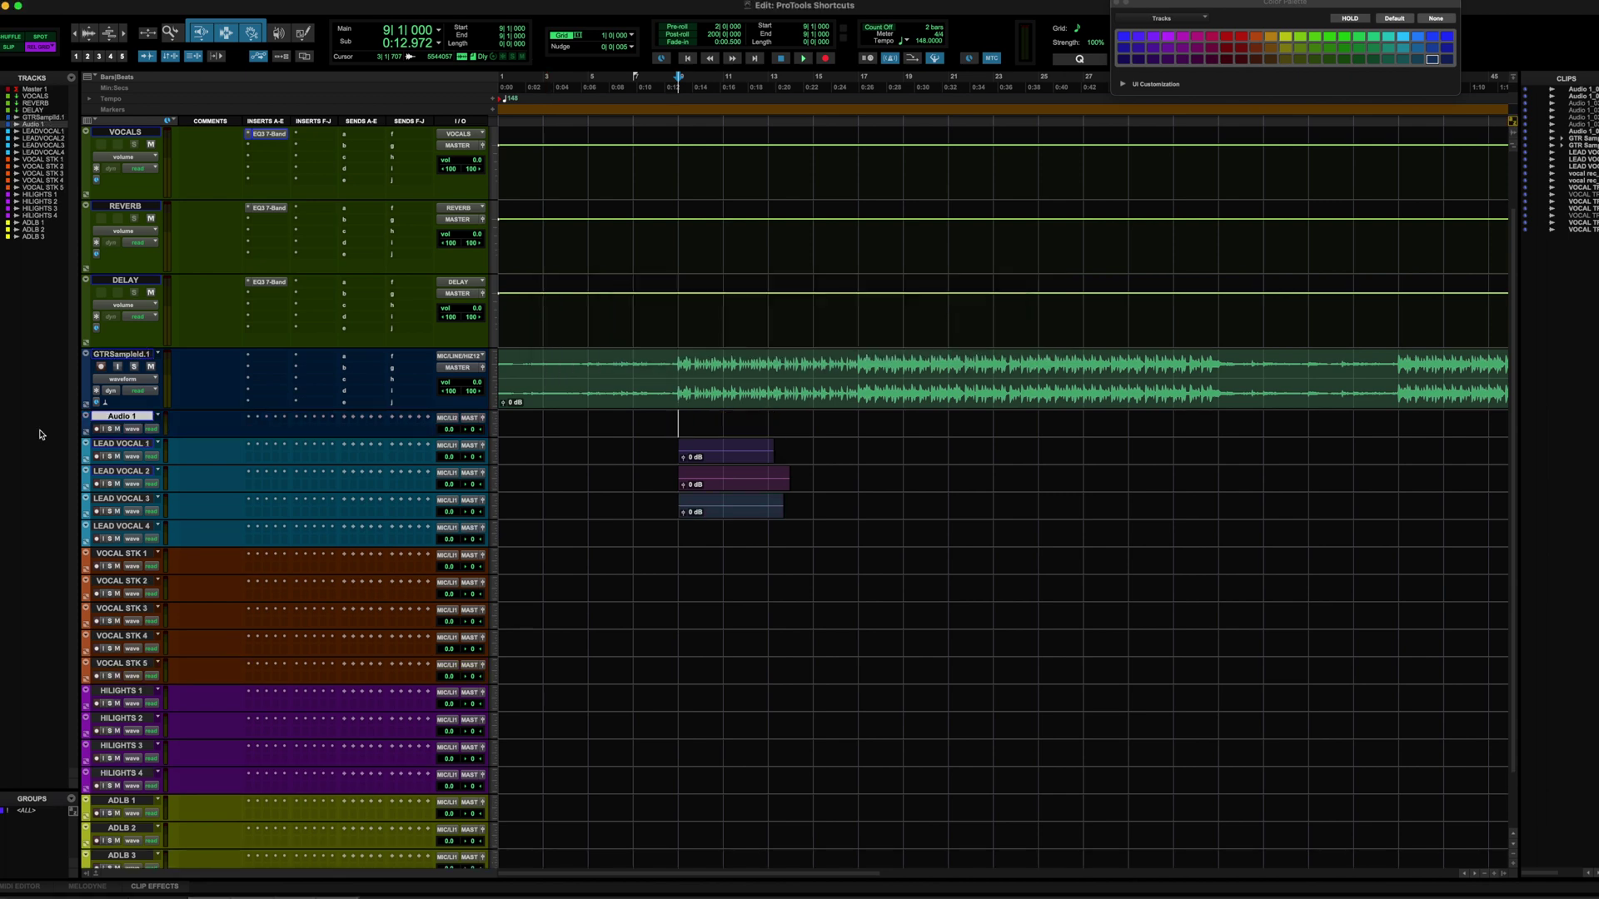
drag(138, 441, 139, 450)
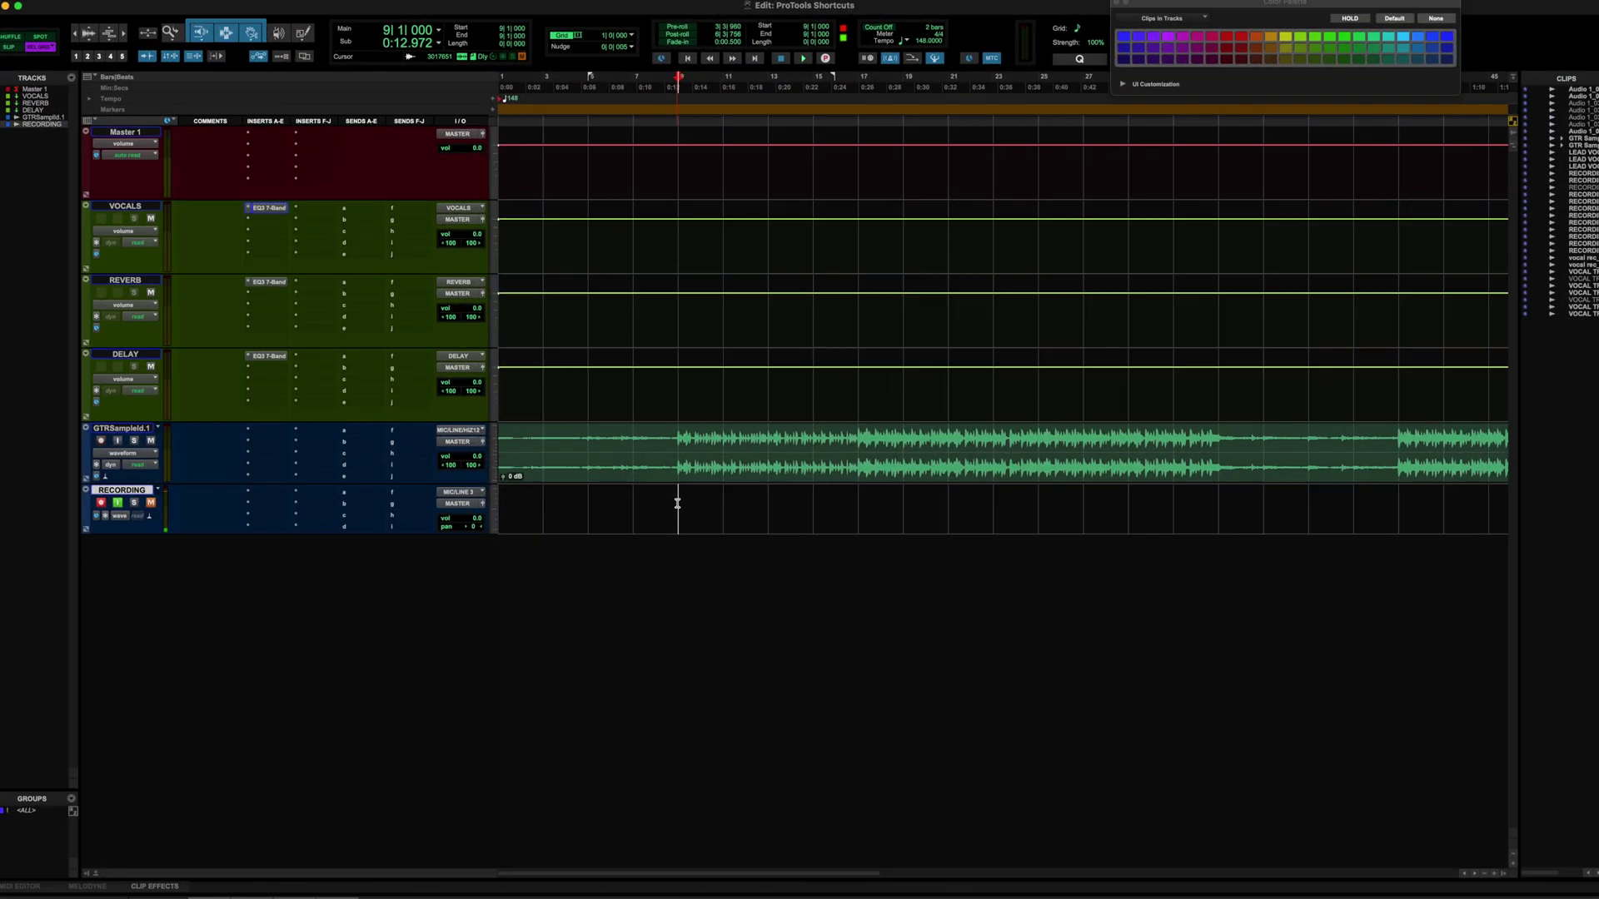
- Record a short take on the RECORDING track and bring up the Duplicate Tracks options
key(super+space)
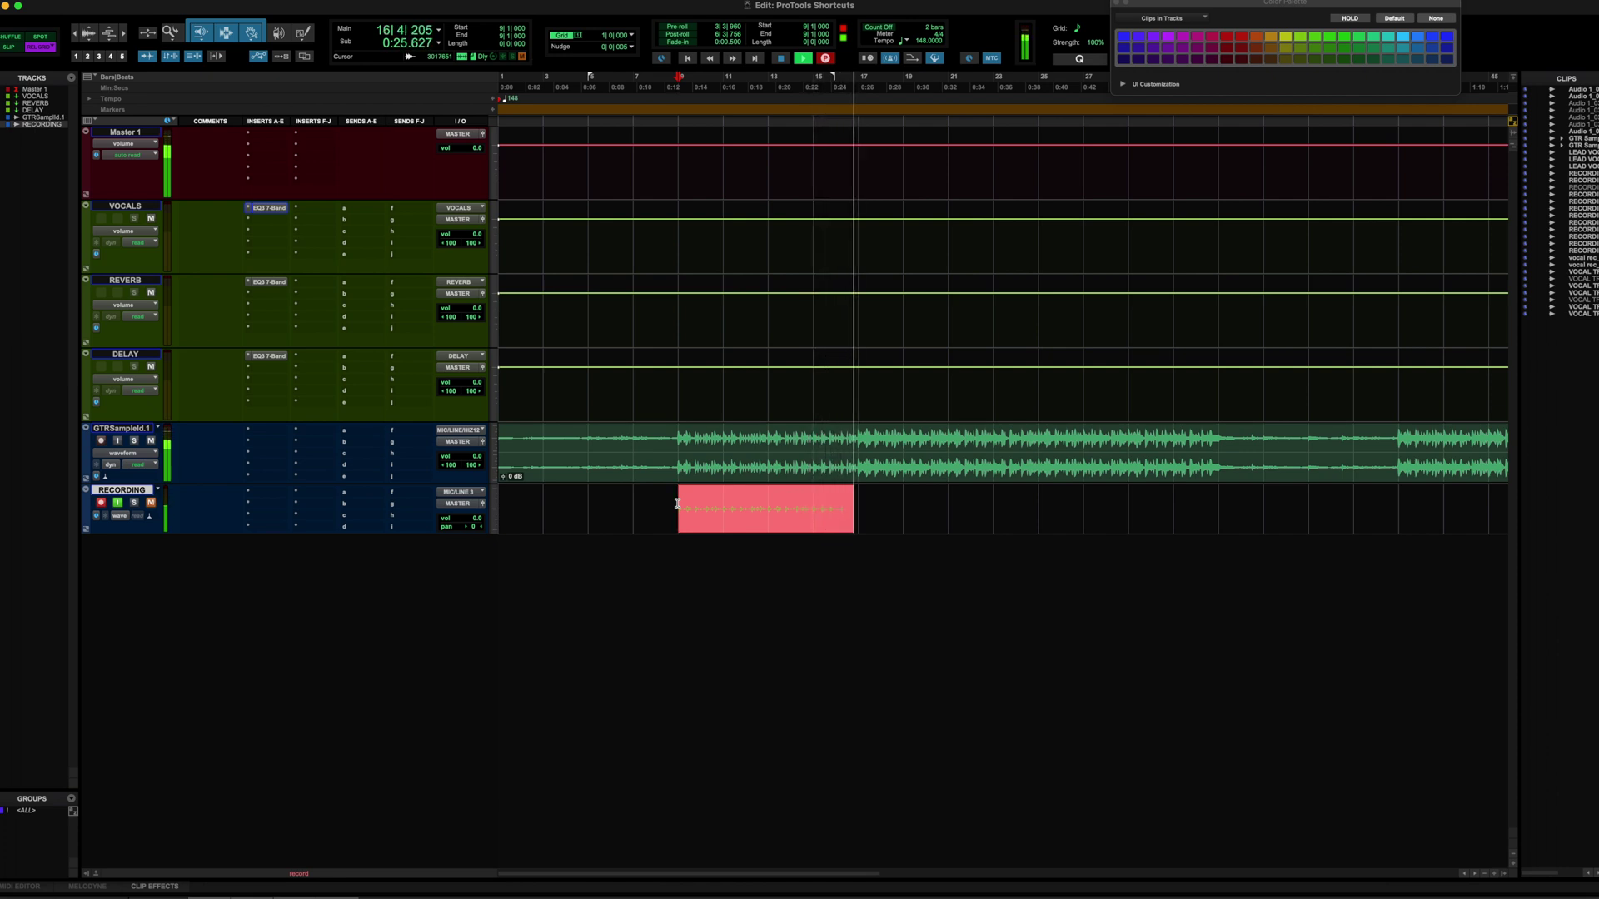
key(space)
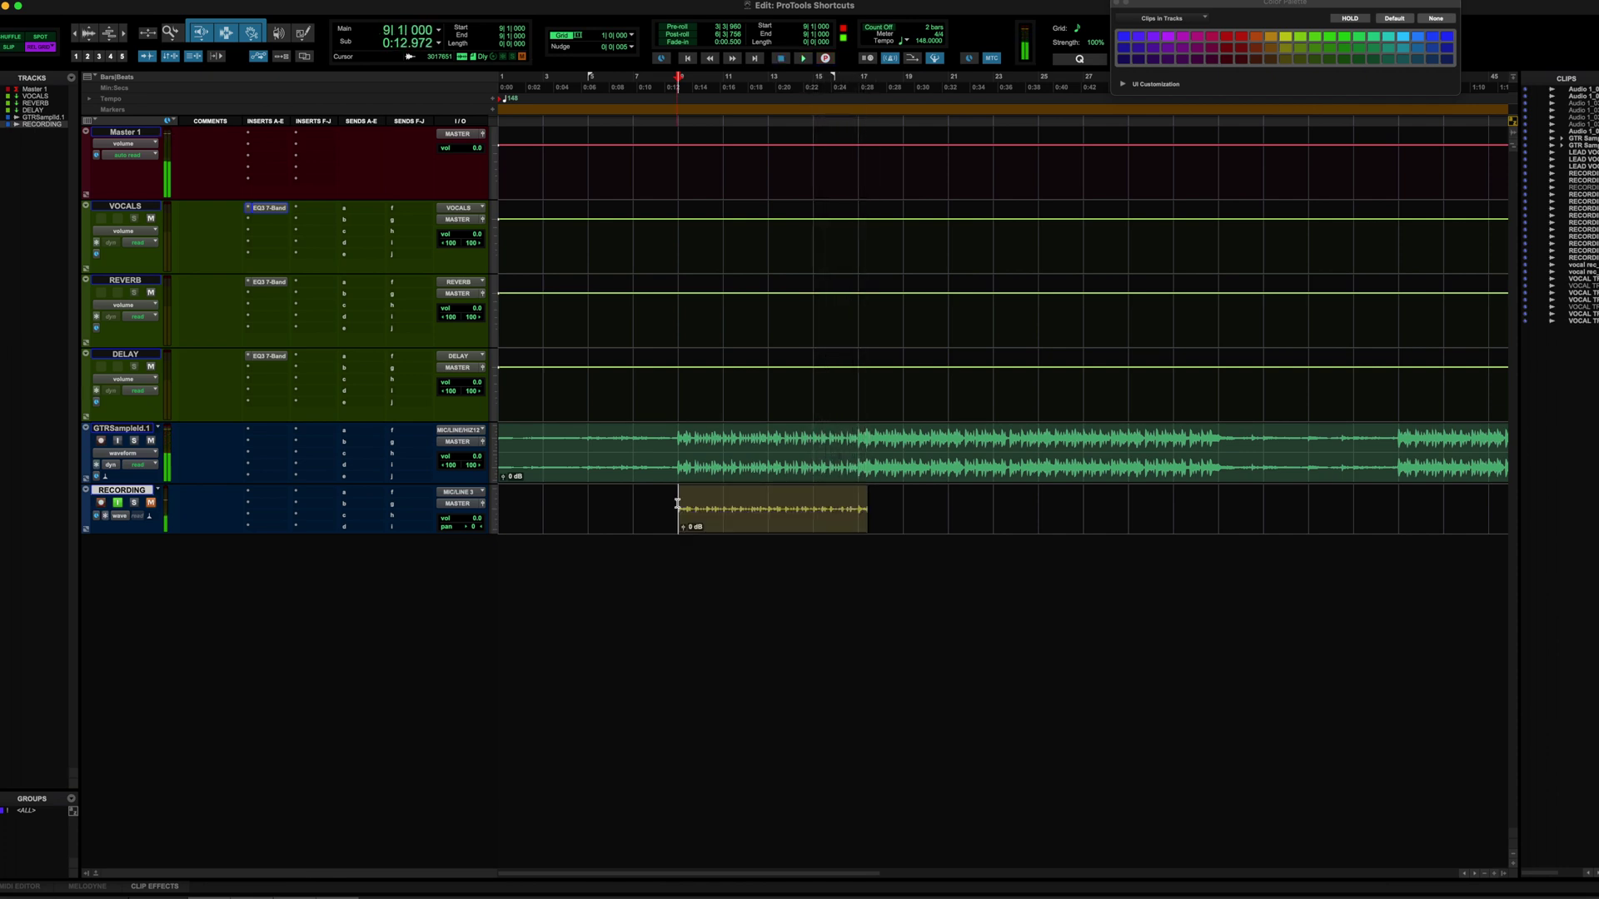
key(shift+alt+d)
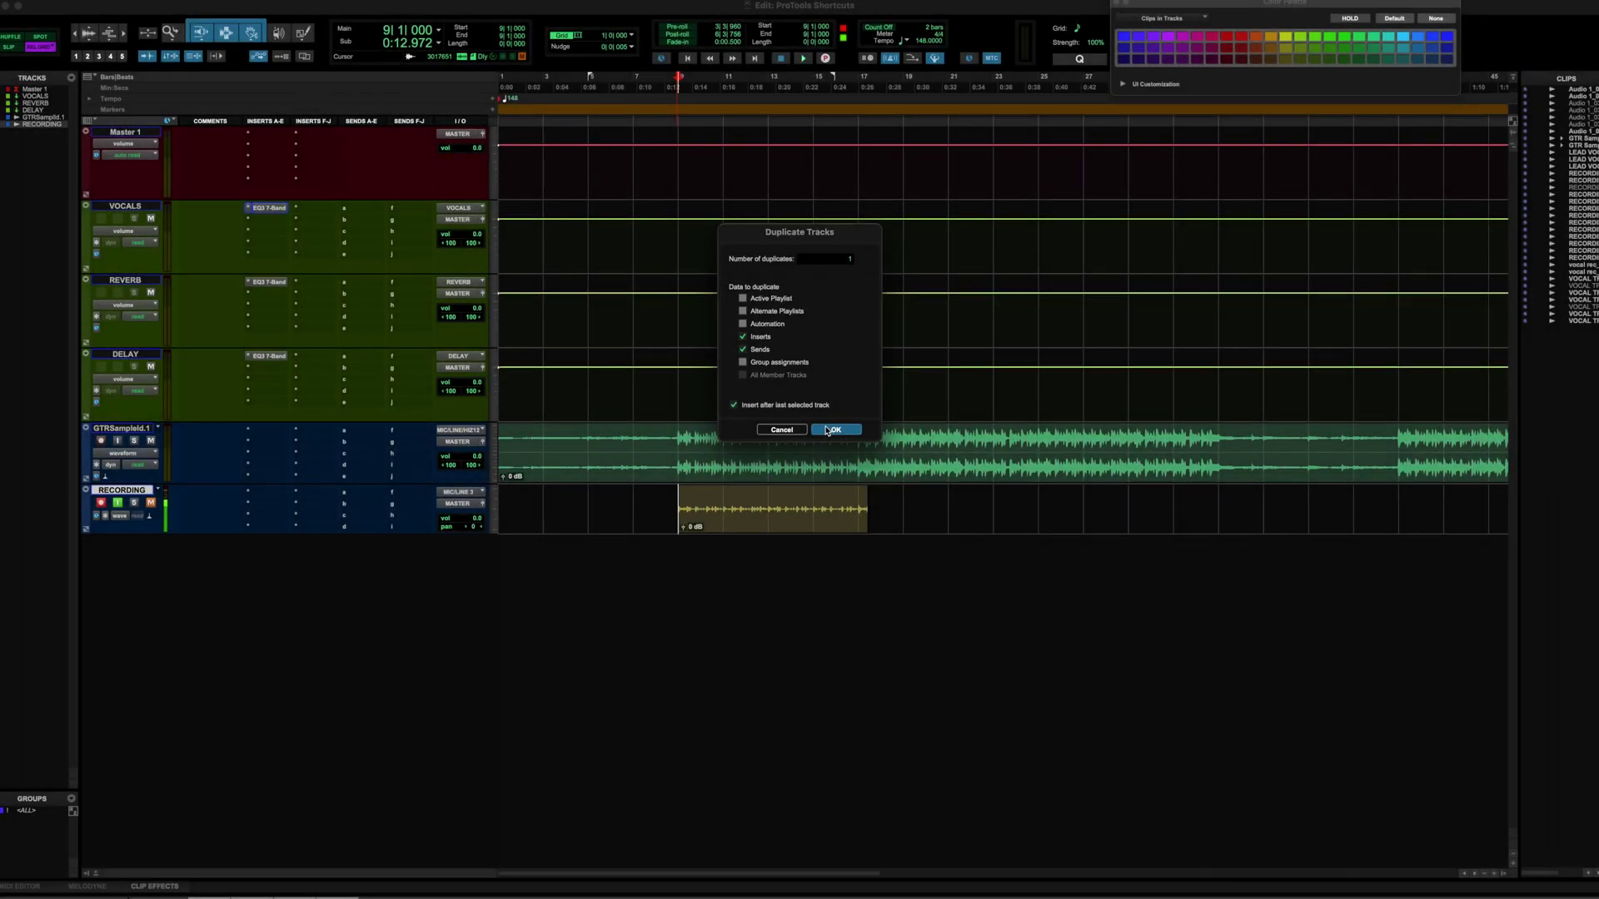
- Duplicate the RECORDING track and move its recorded clip onto RECORDINGd1
click(827, 430)
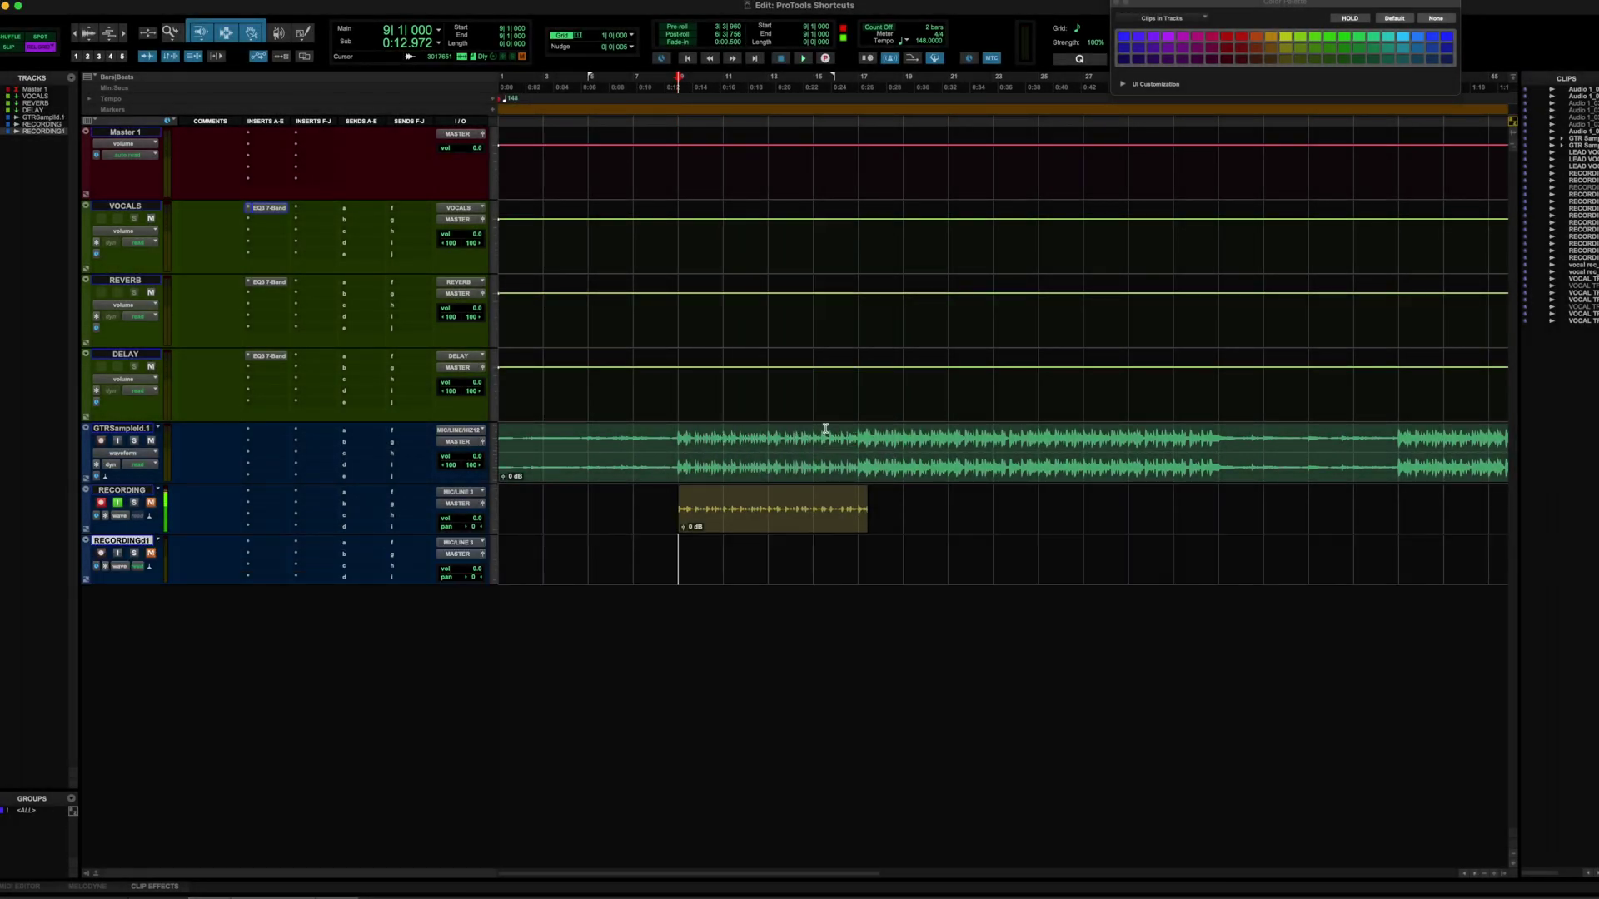
click(771, 523)
drag(772, 525, 778, 576)
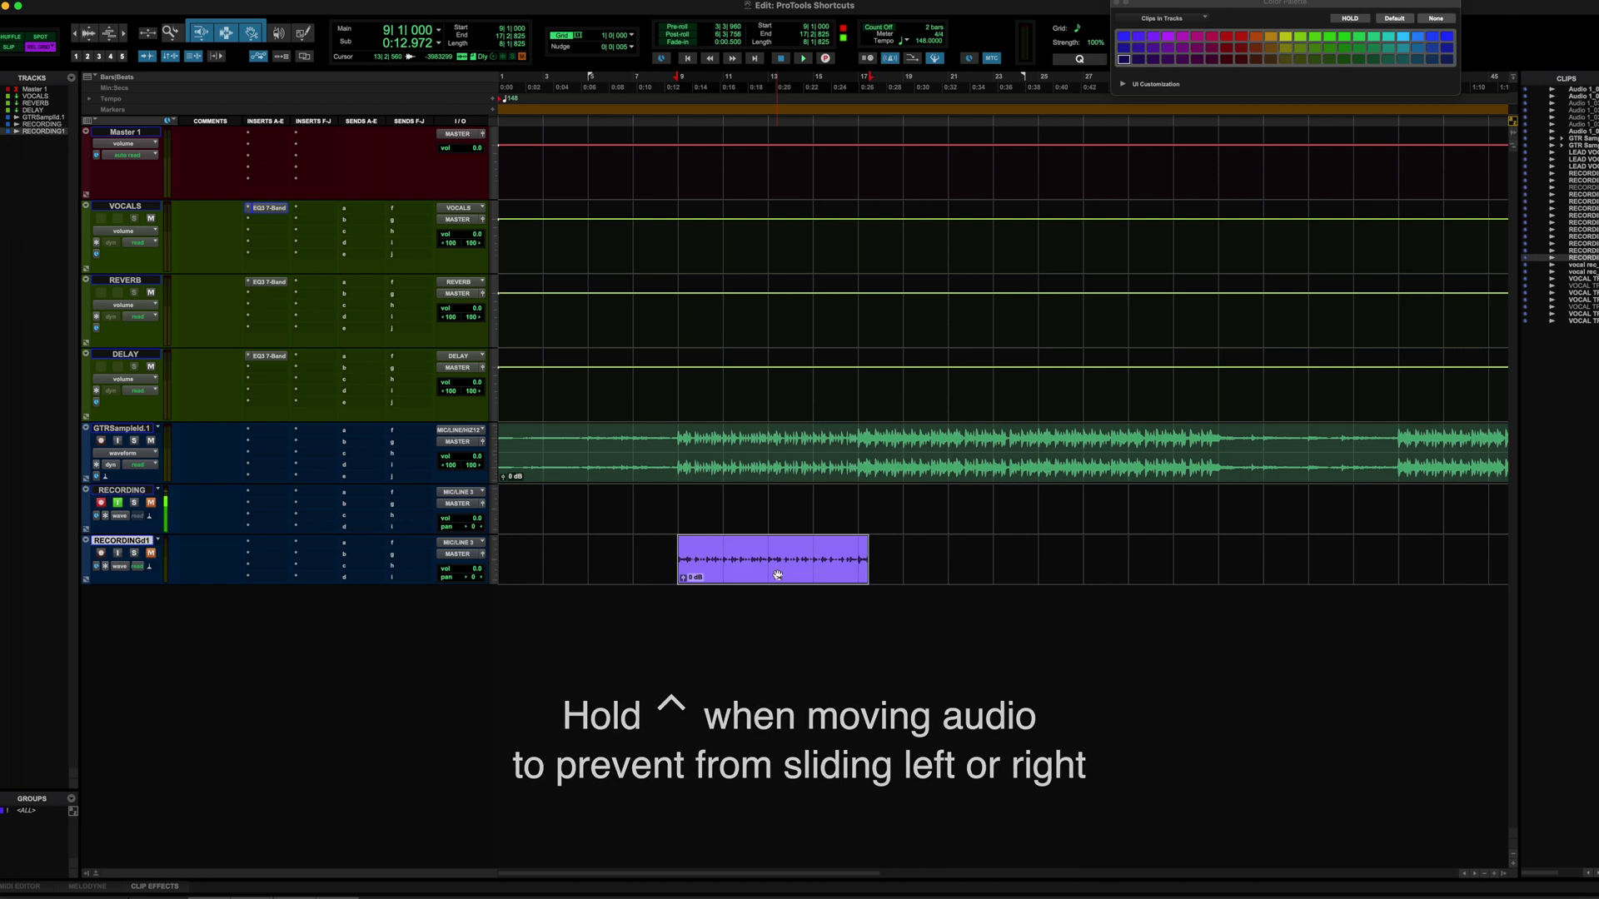
- Record a new take, duplicate the track again, and move the take onto RECORDINGd2
key(super+space)
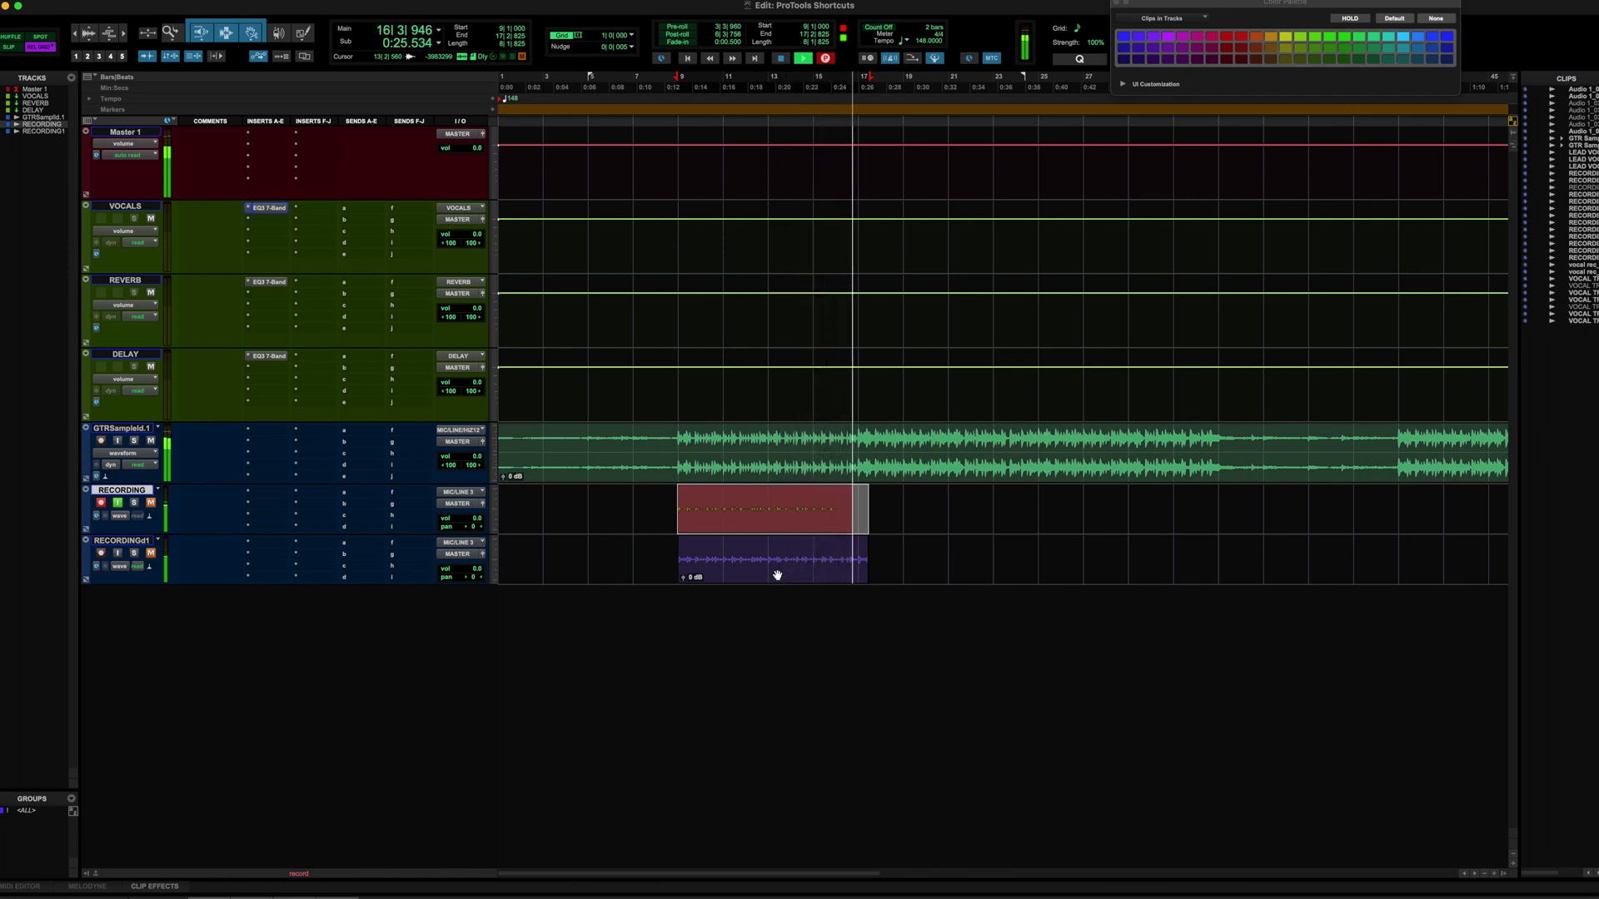
key(space)
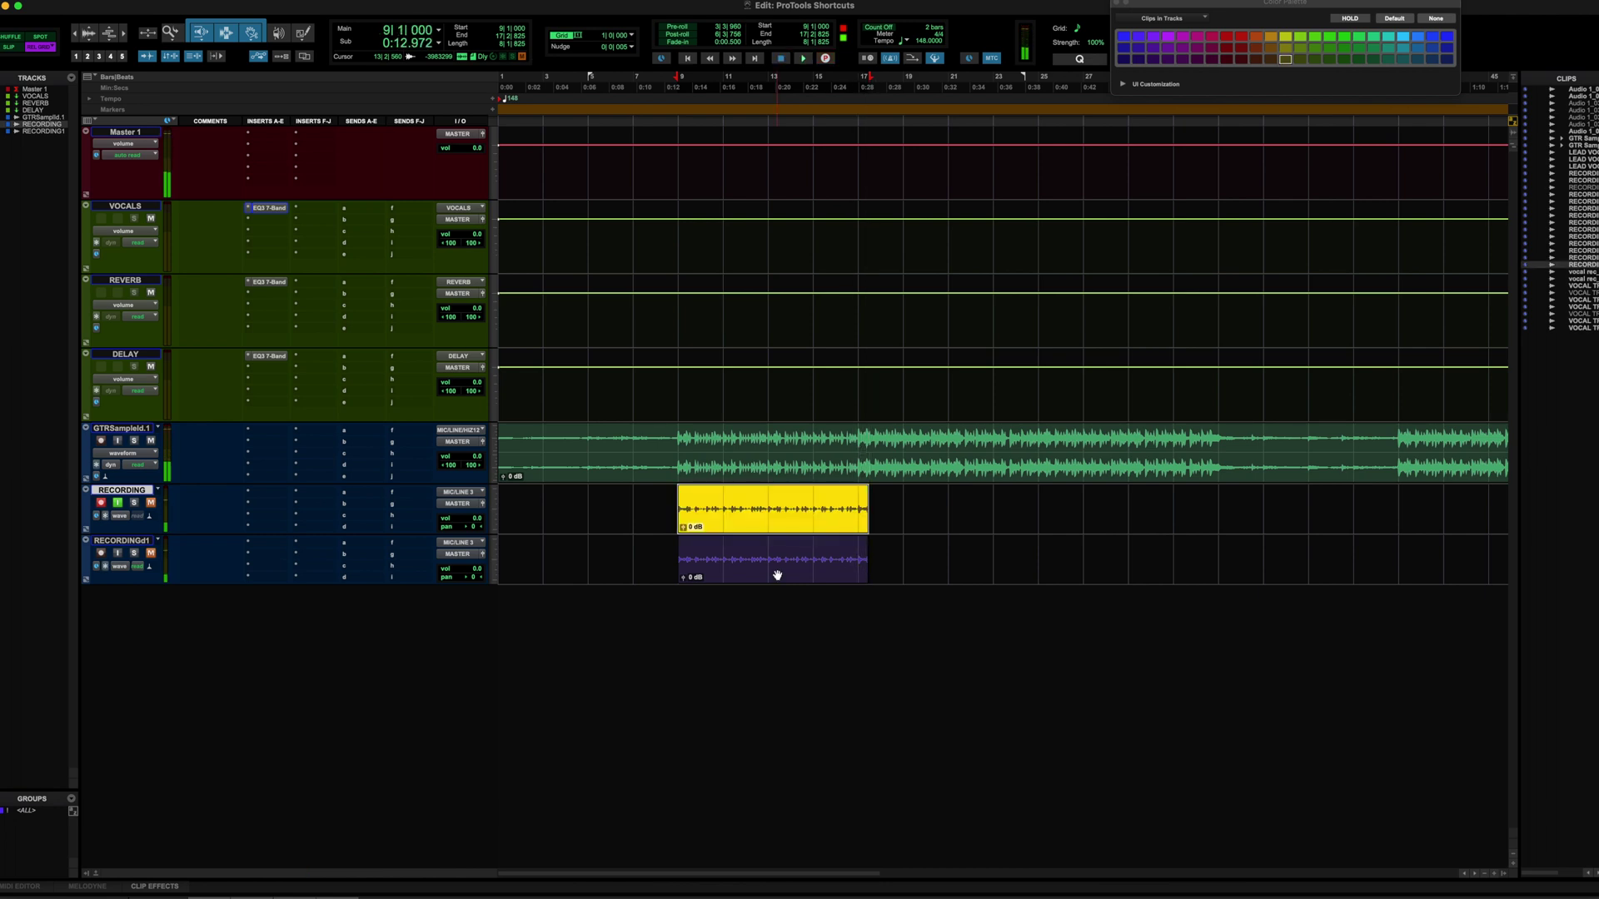
key(alt+shift+d)
key(Return)
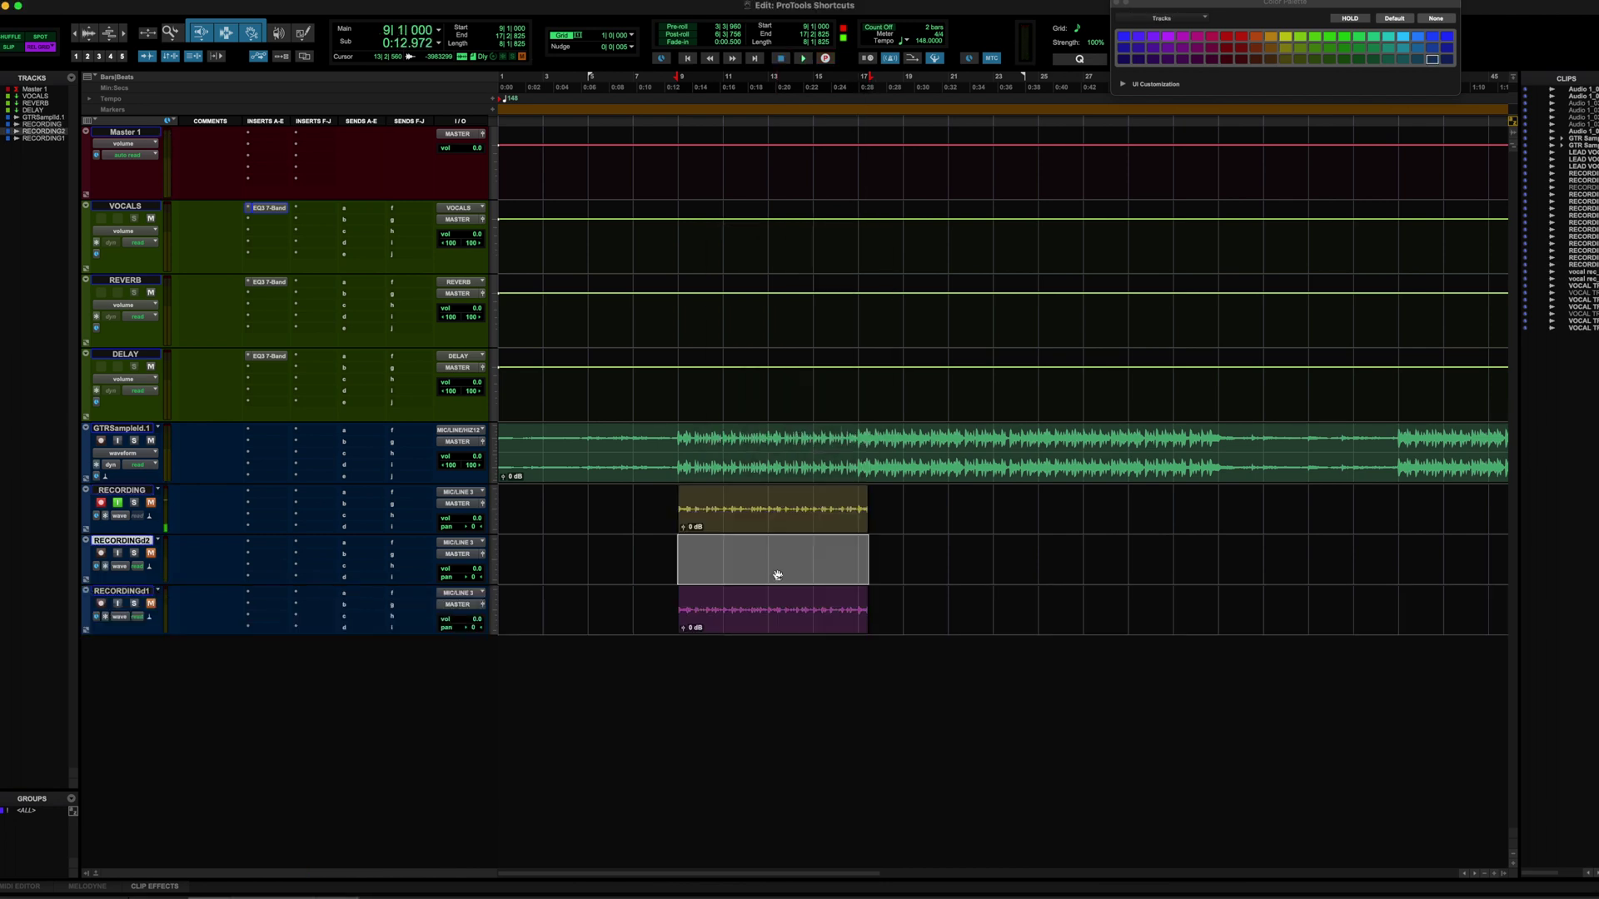
drag(779, 522, 781, 568)
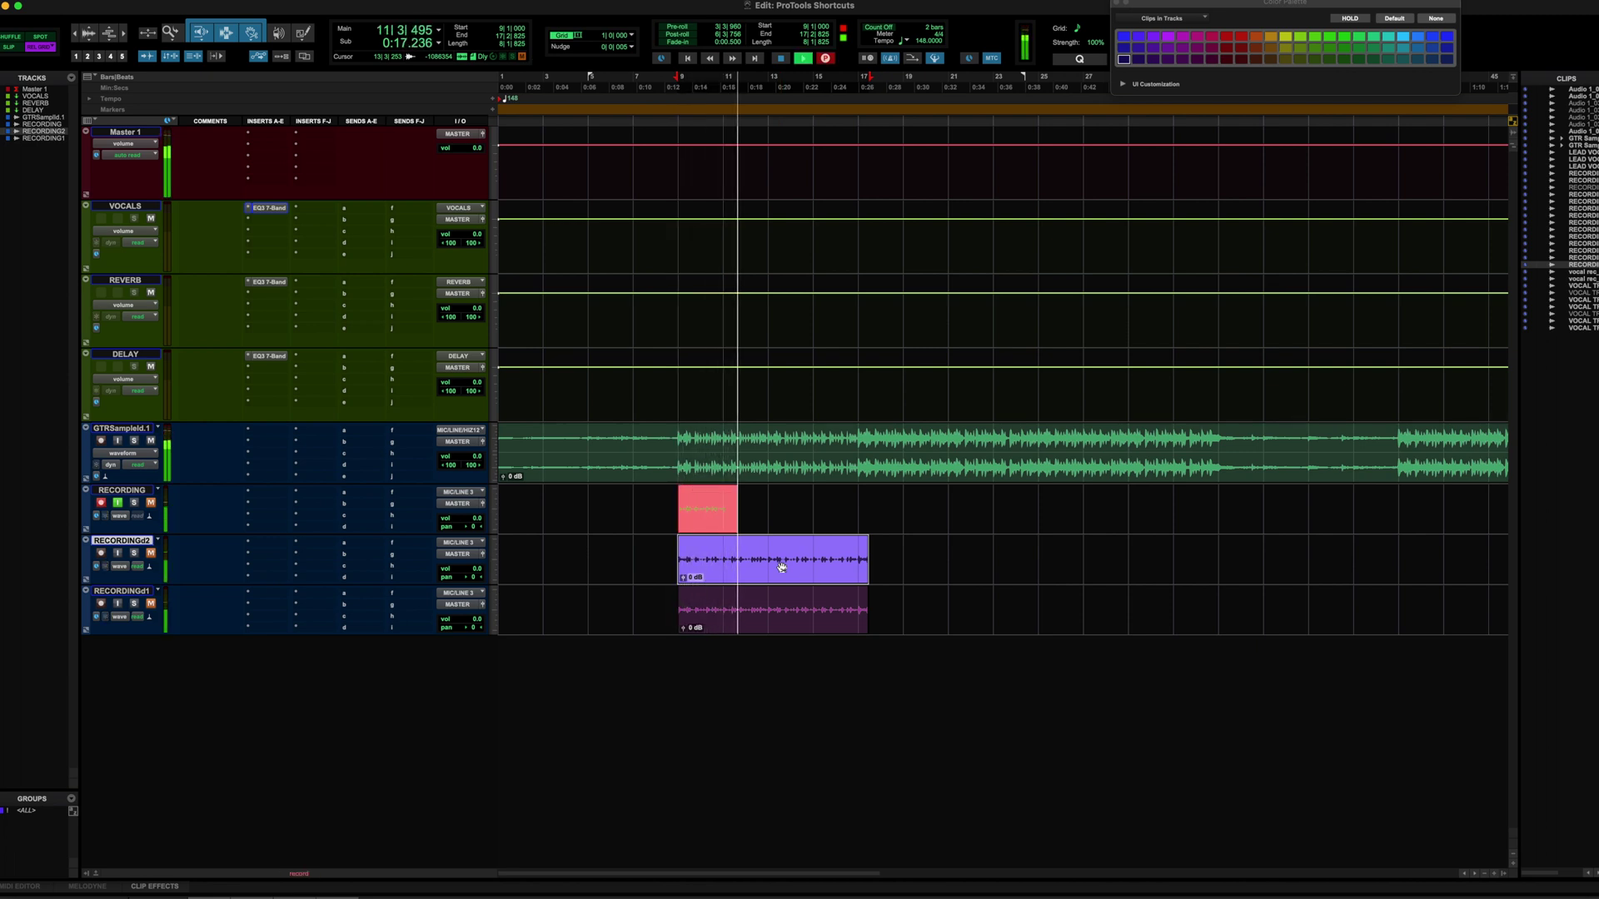
- Make two more copies and move the next takes onto RECORDINGd3 and RECORDINGd4
key(space)
key(alt+shift+d)
key(Return)
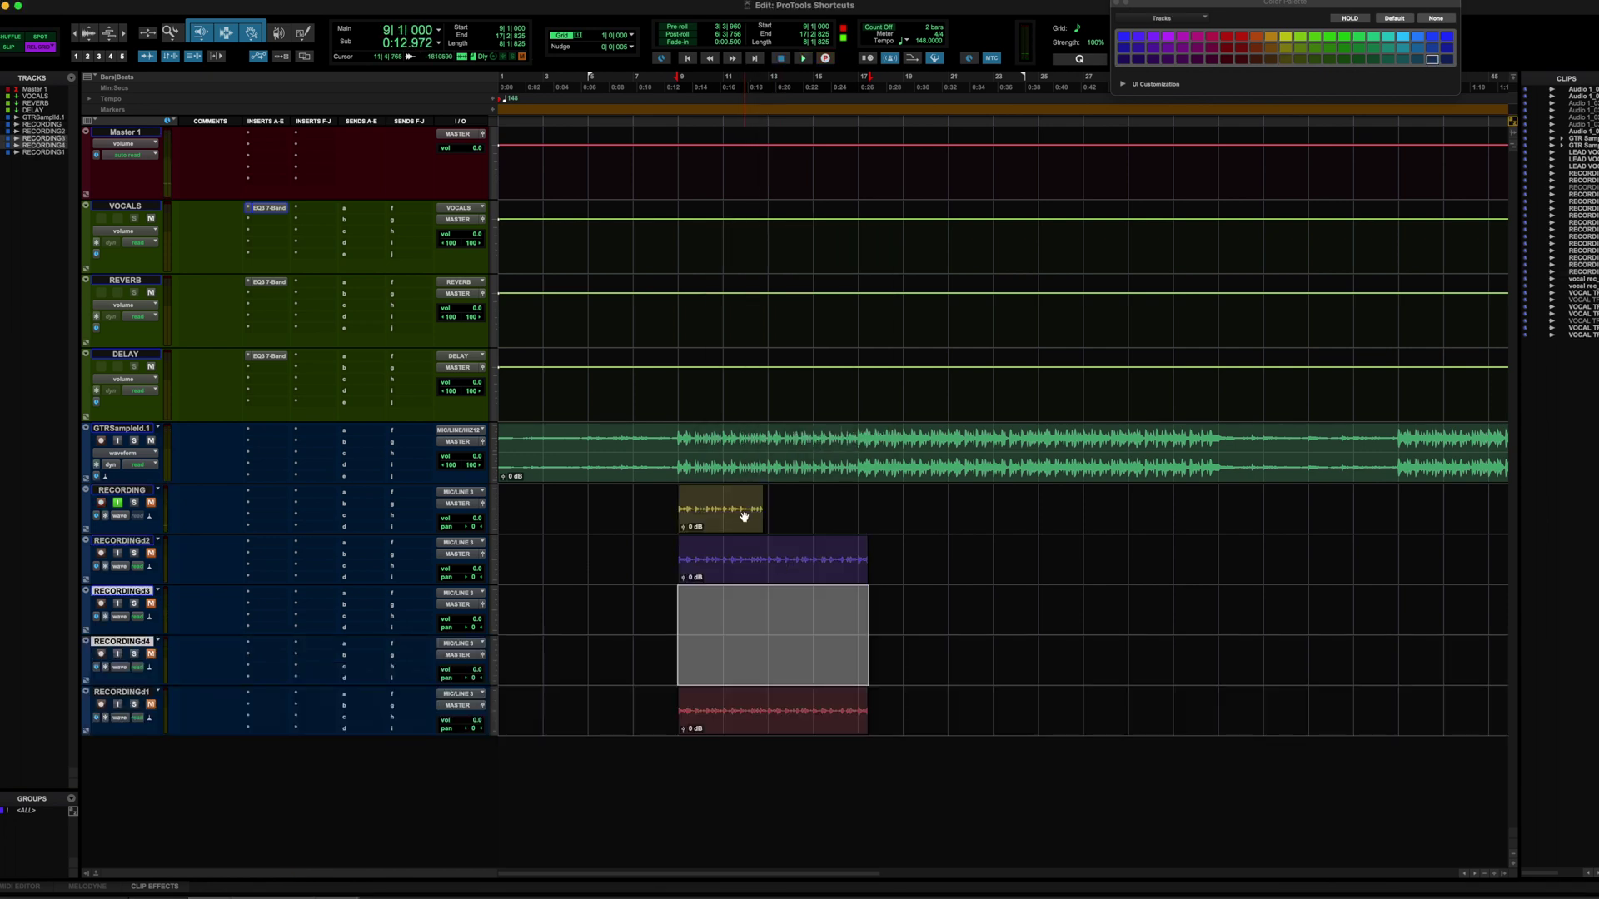
drag(741, 510, 734, 623)
key(super+space)
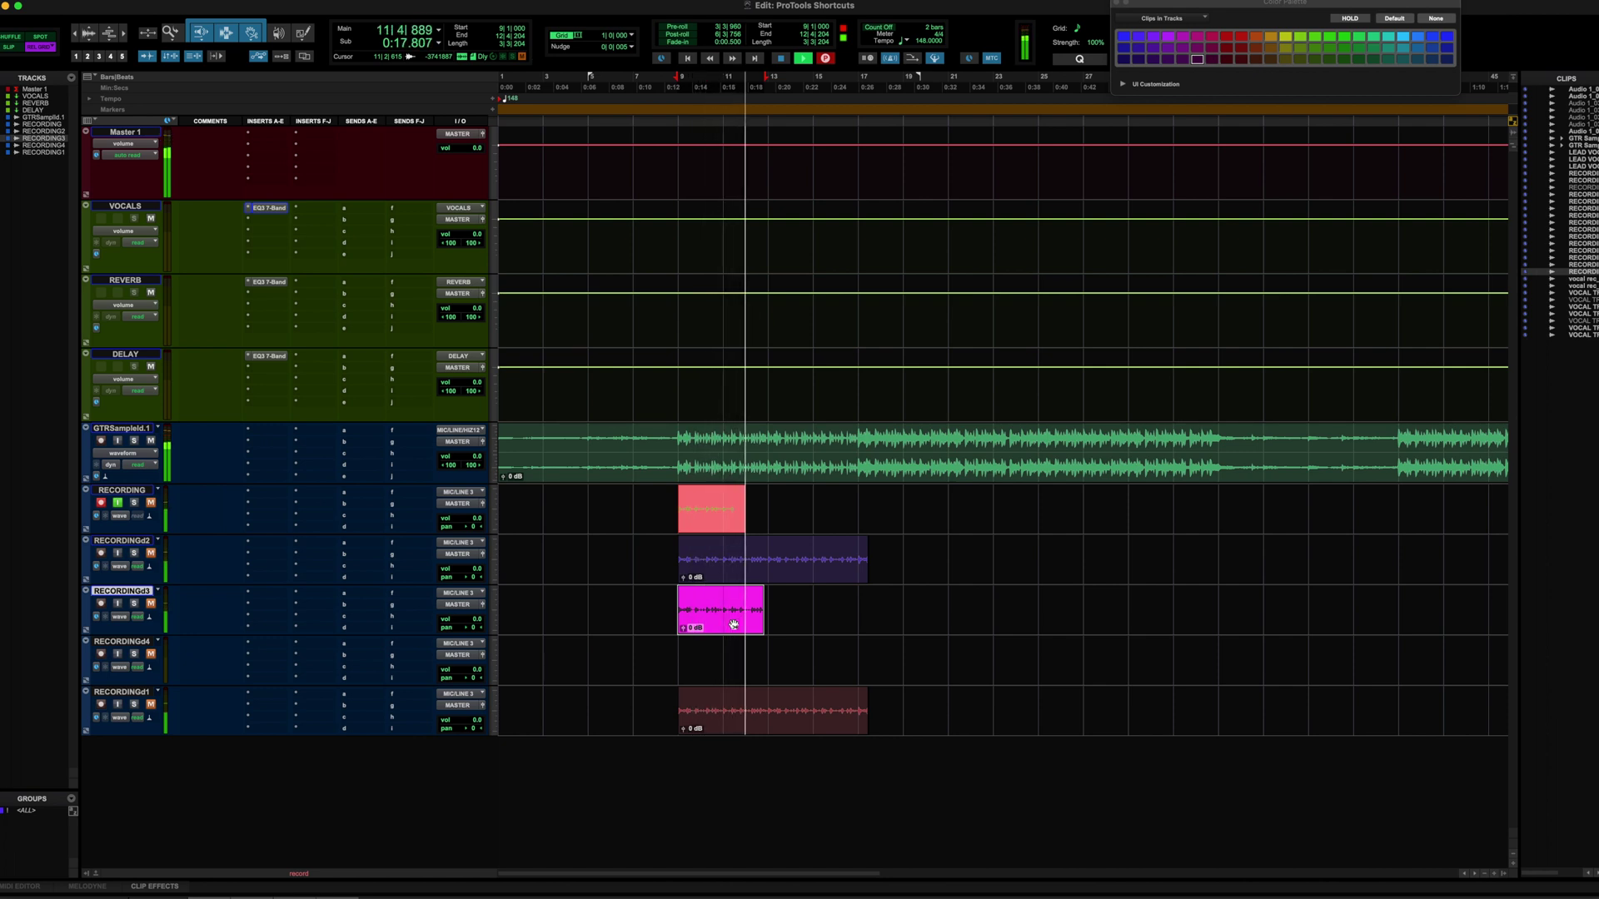
key(super+period)
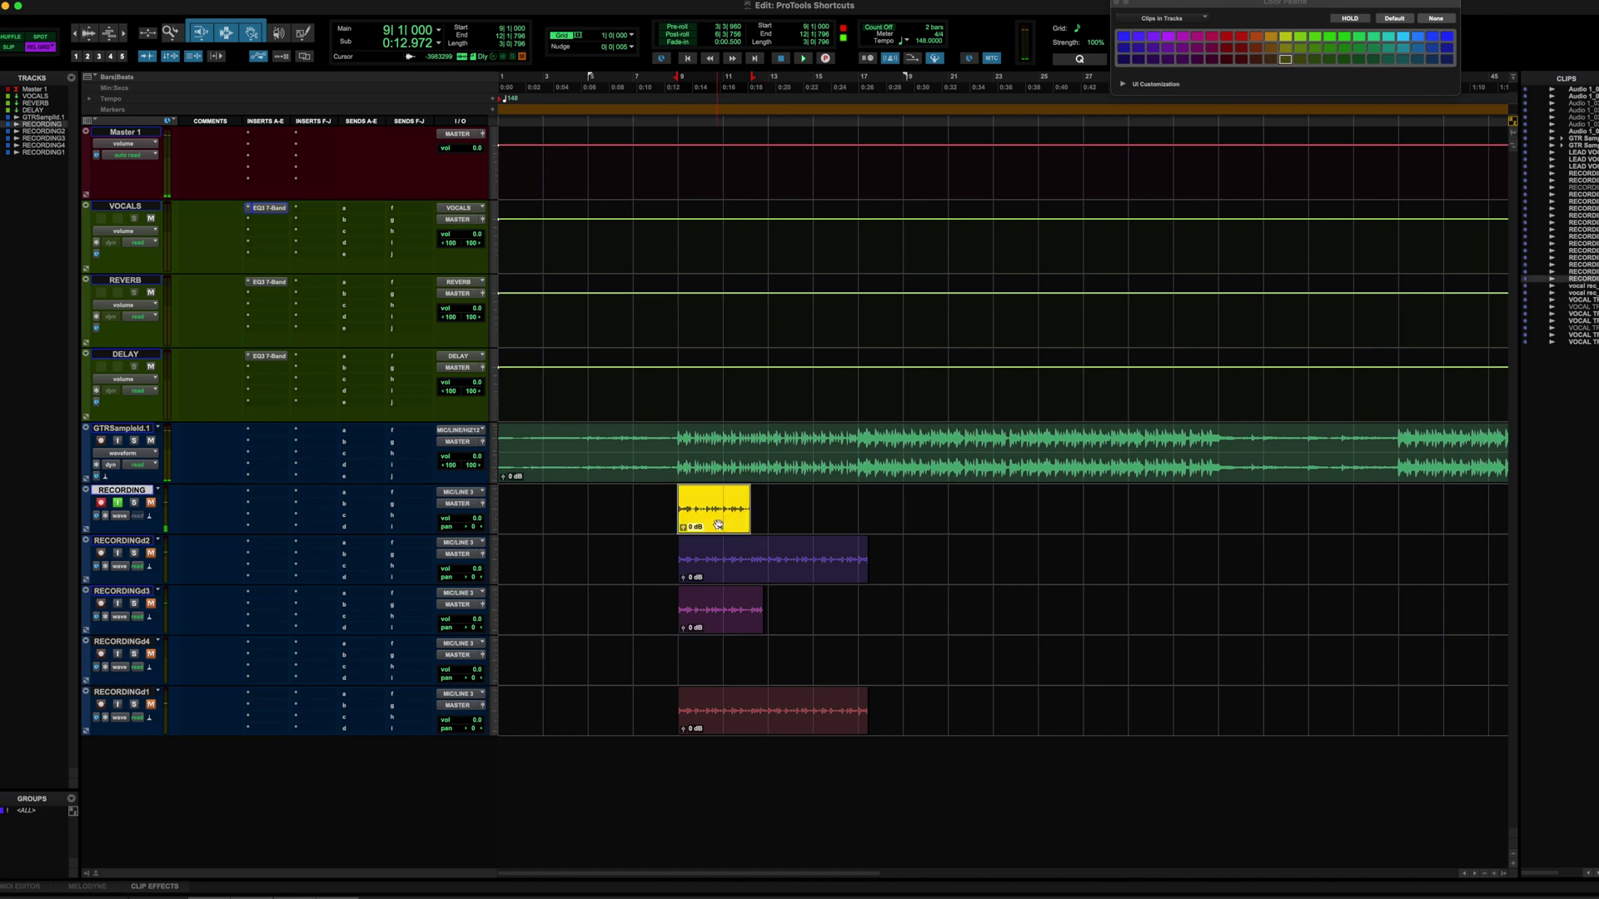
drag(716, 526, 717, 681)
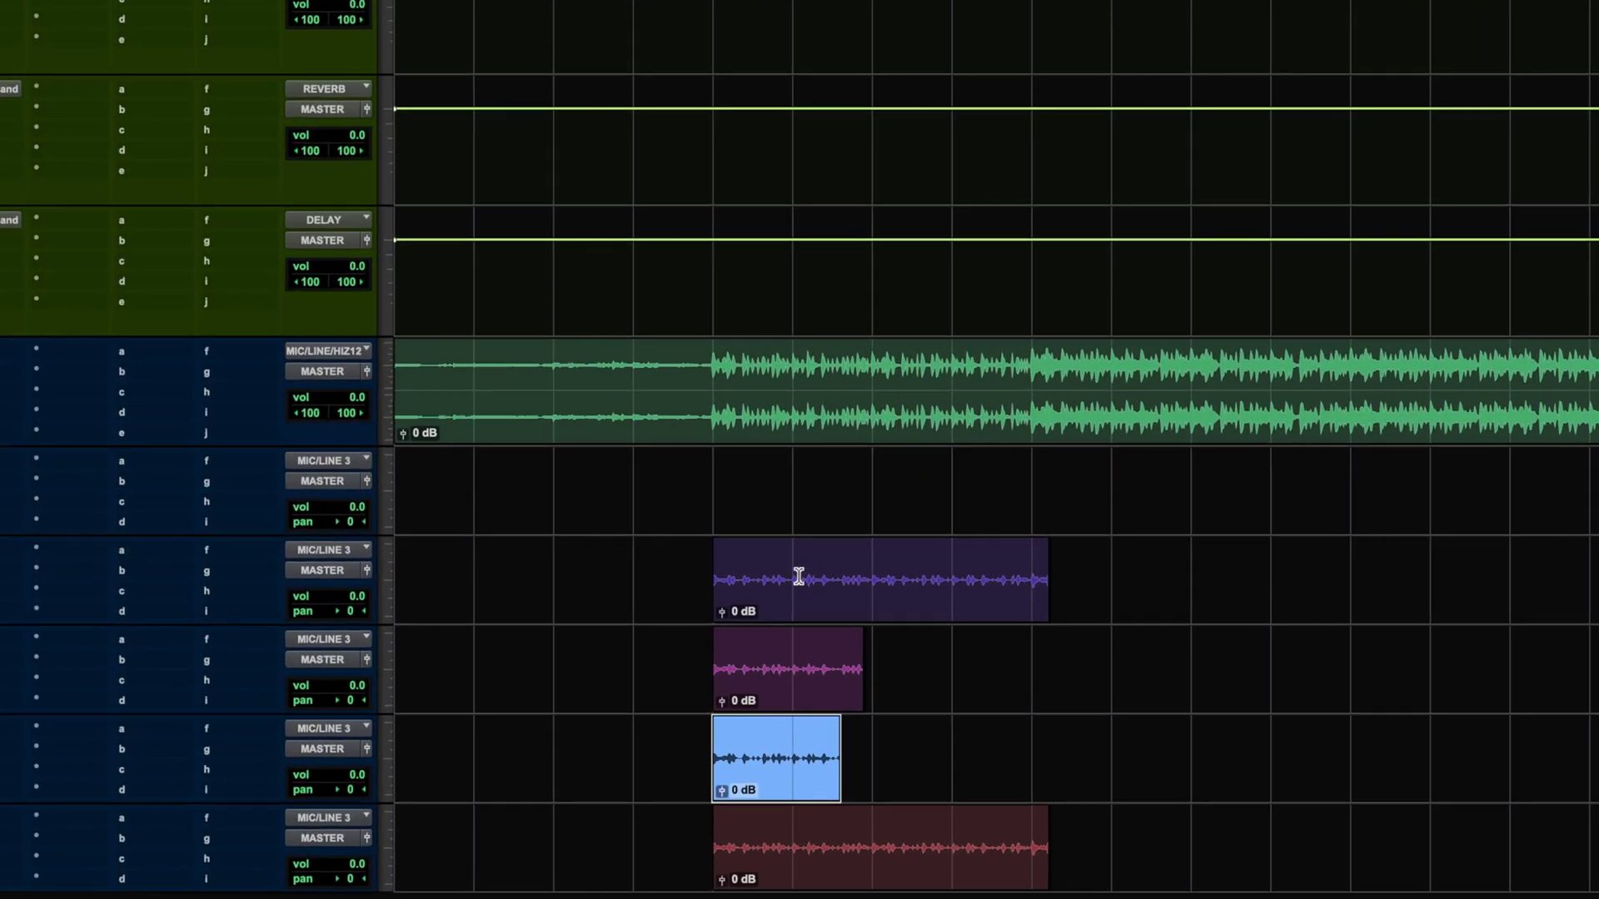
- Drop the new take into a selected middle section of RECORDINGd2 and record with pre-roll
drag(798, 576, 952, 587)
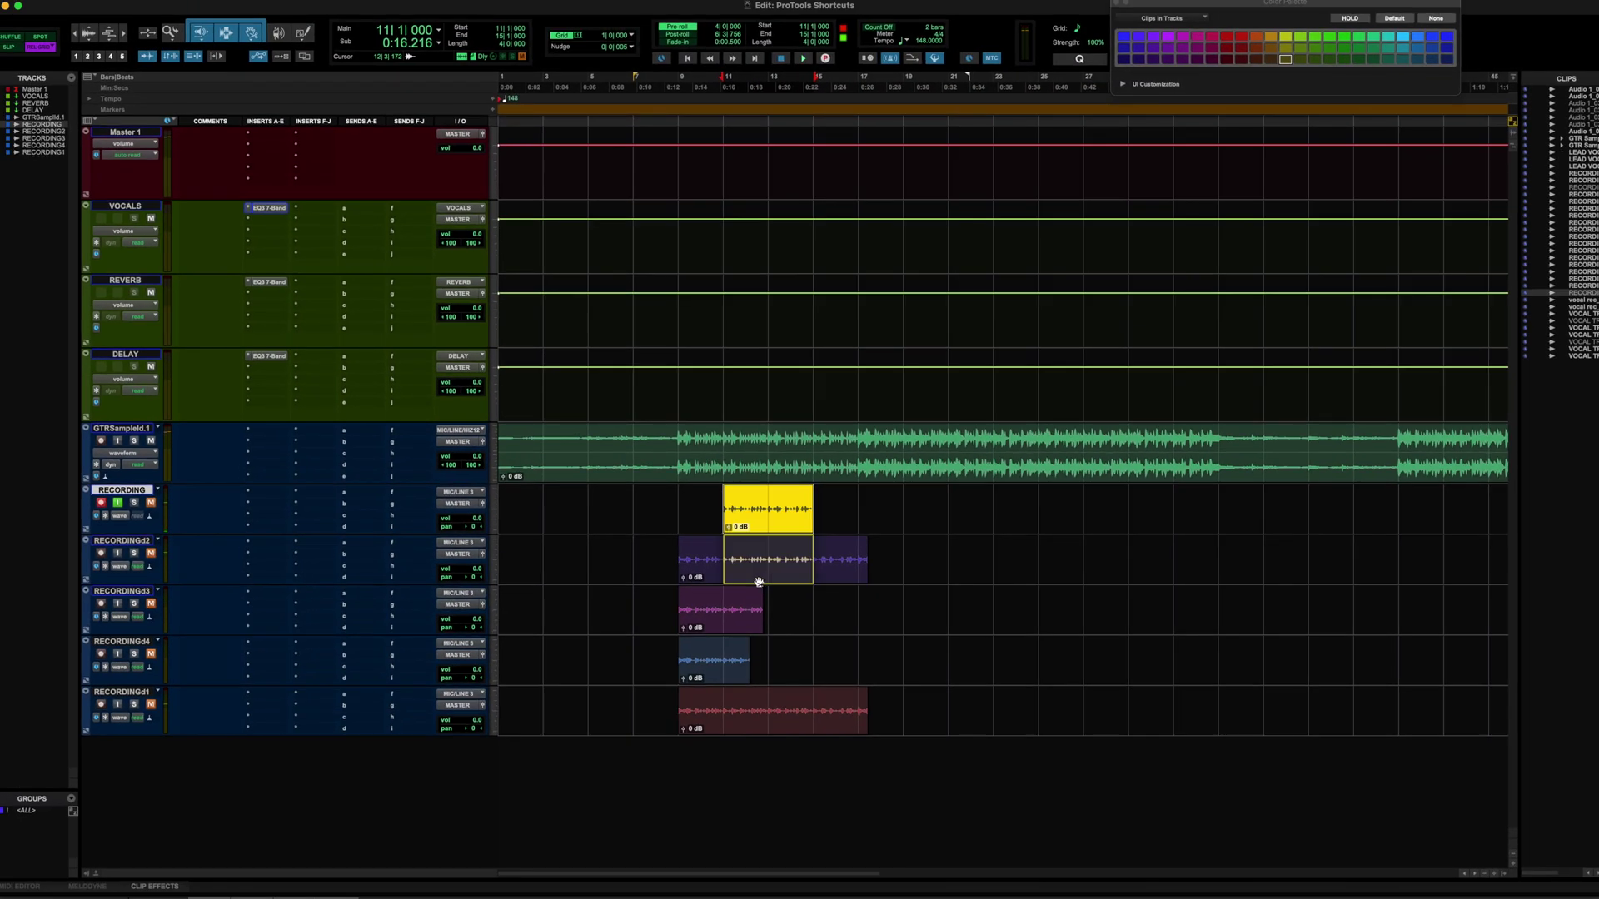
drag(759, 510, 759, 562)
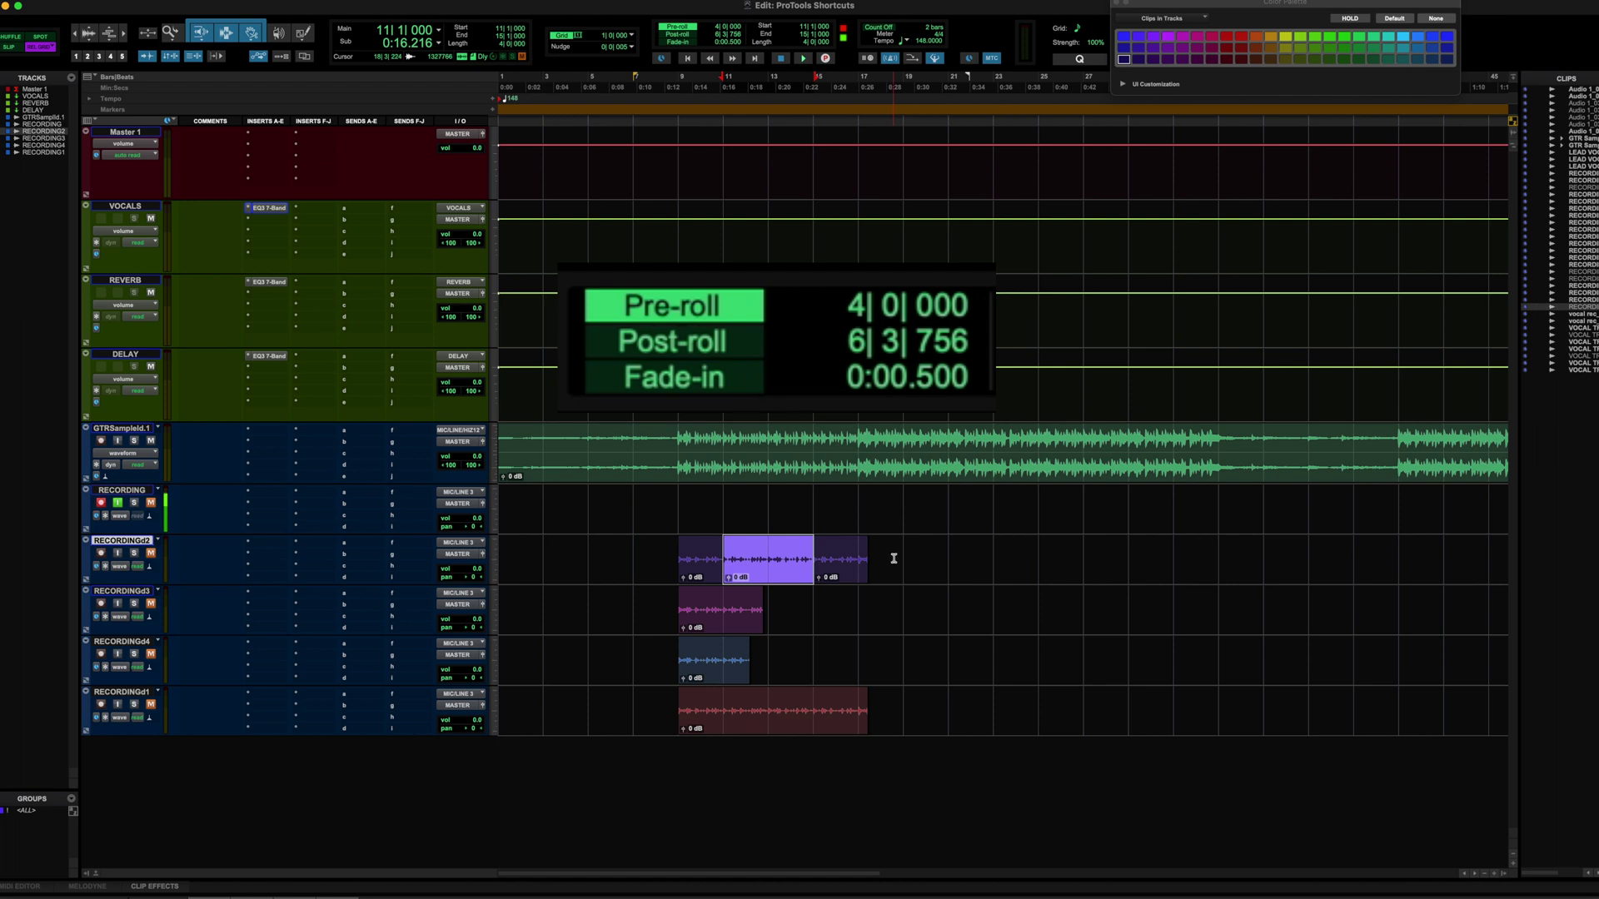
key(space)
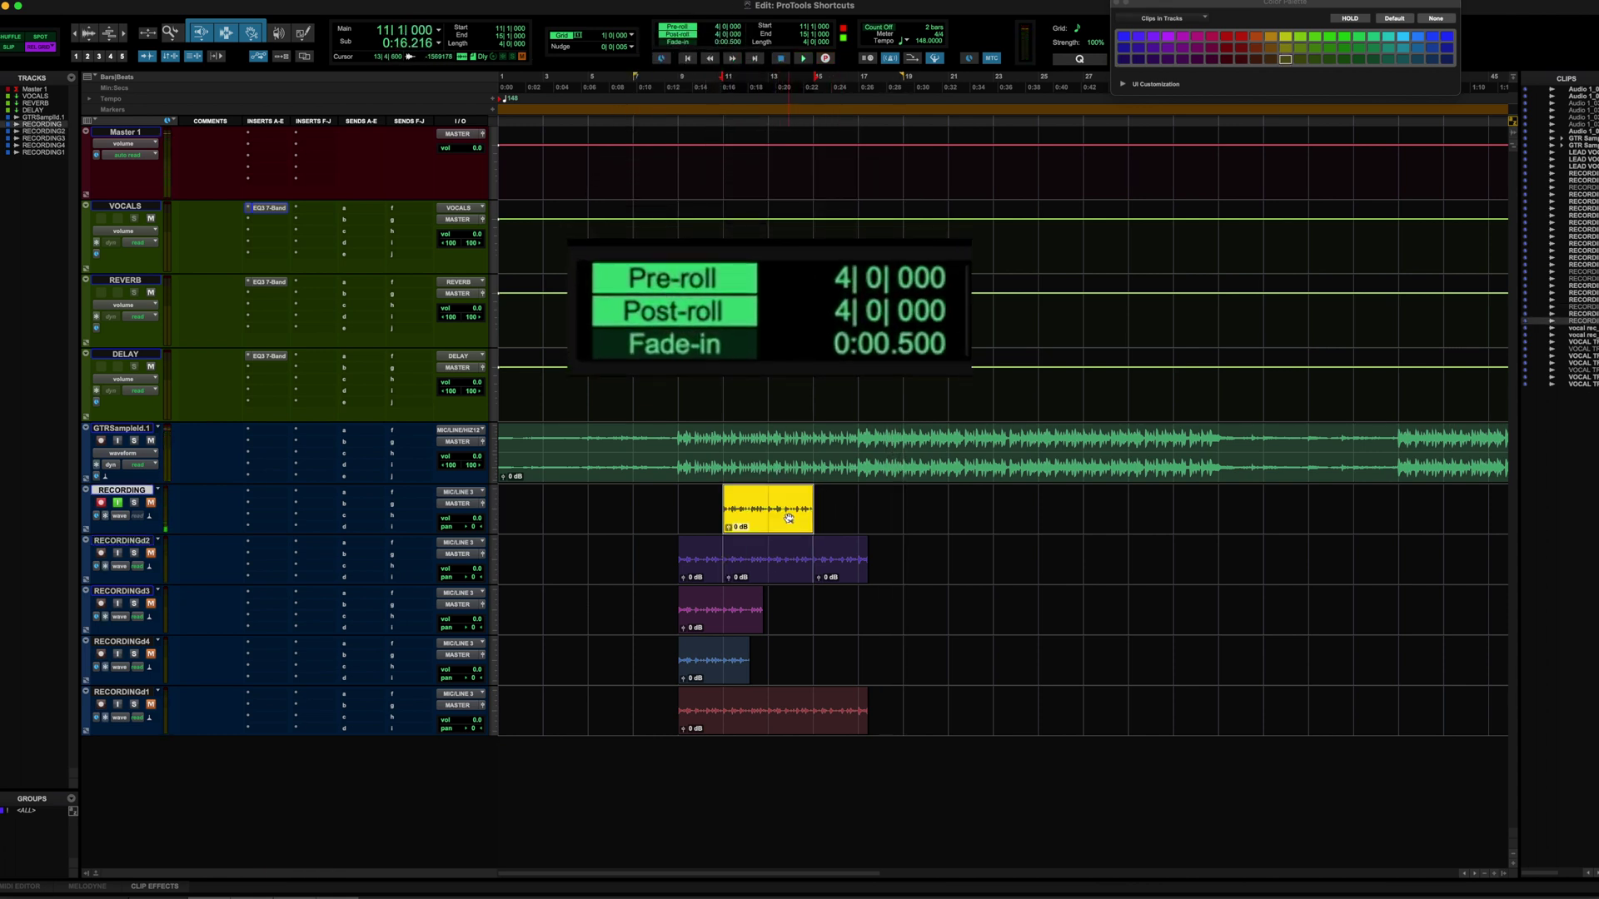
- Undo the last take, turn pre-roll/post-roll off with Cmd+K, and record a fresh take
key(super+z)
key(super+k)
key(super+k)
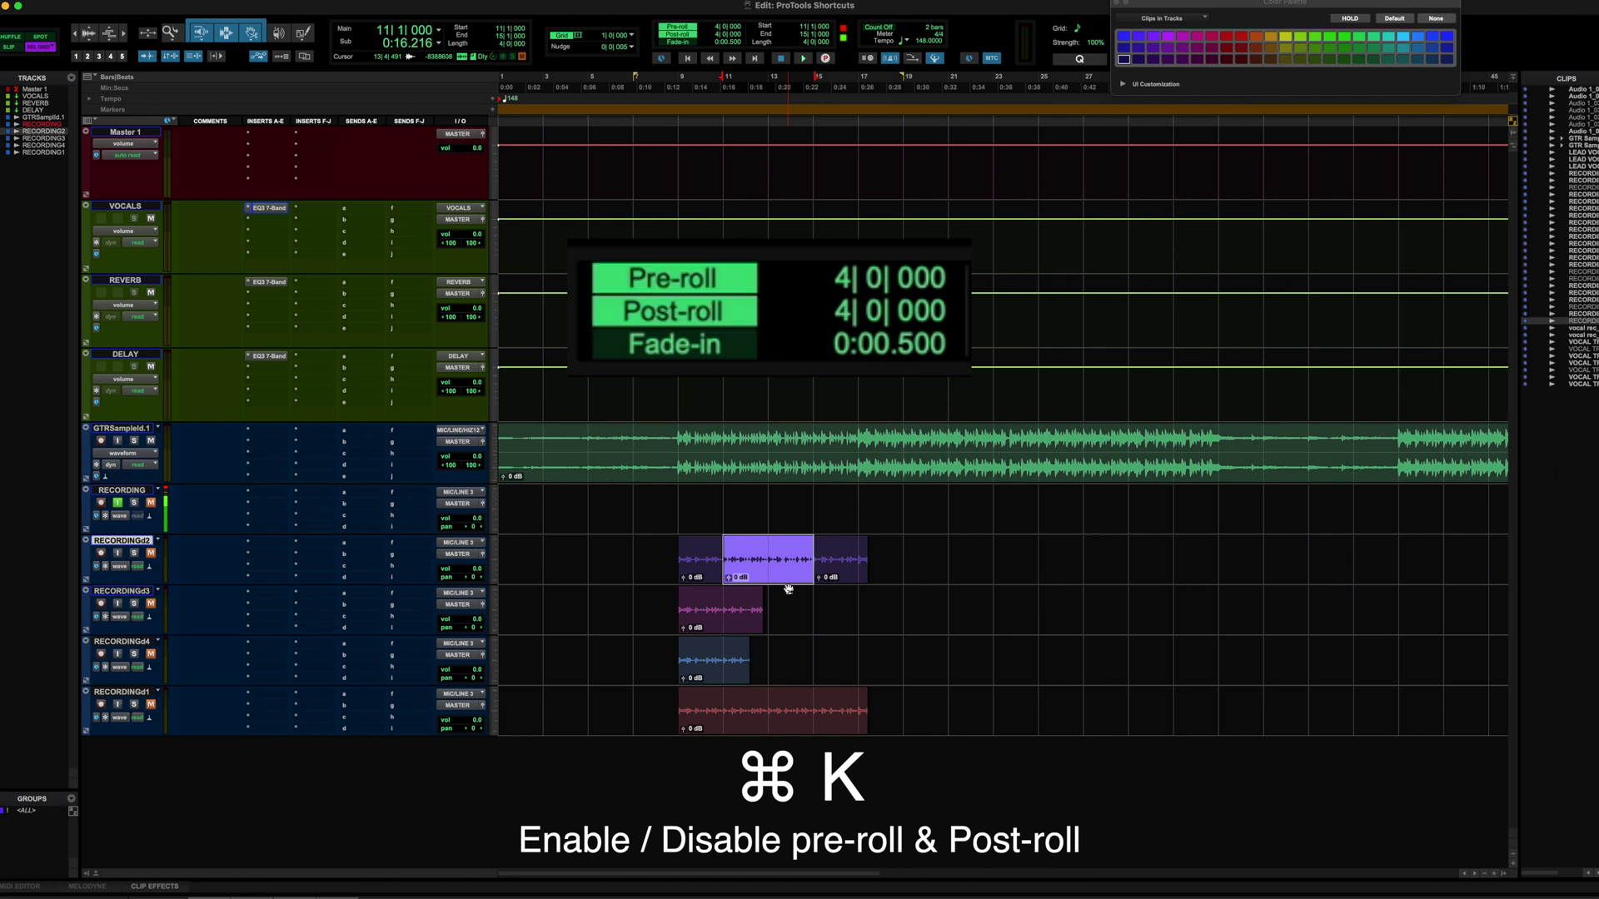
key(super+k)
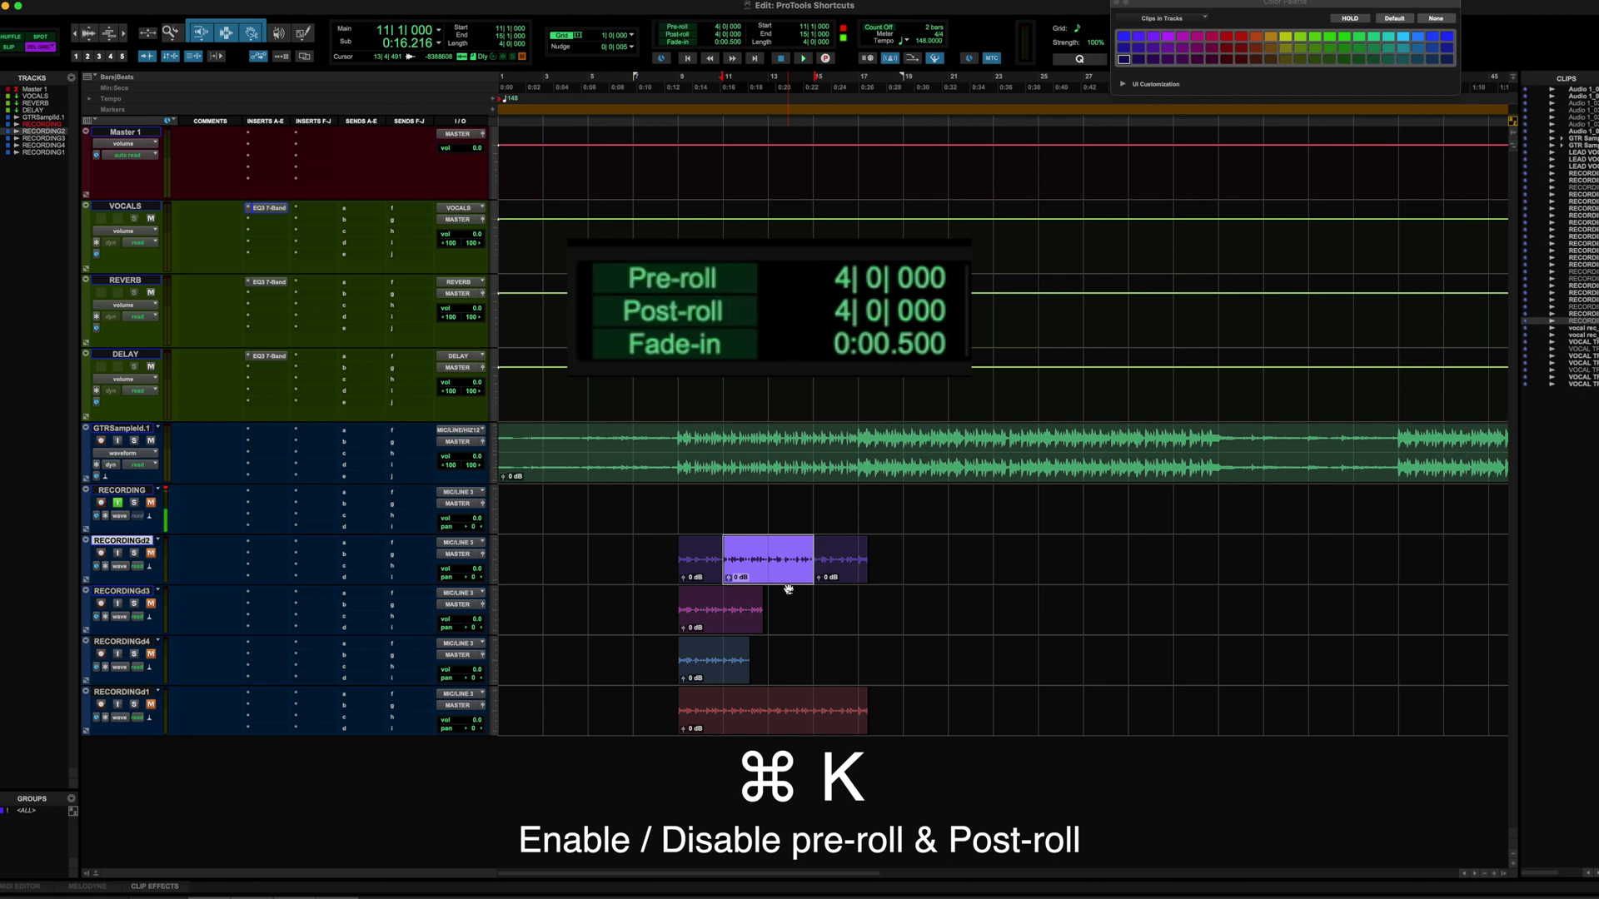
key(super+k)
key(super+k)
key(space)
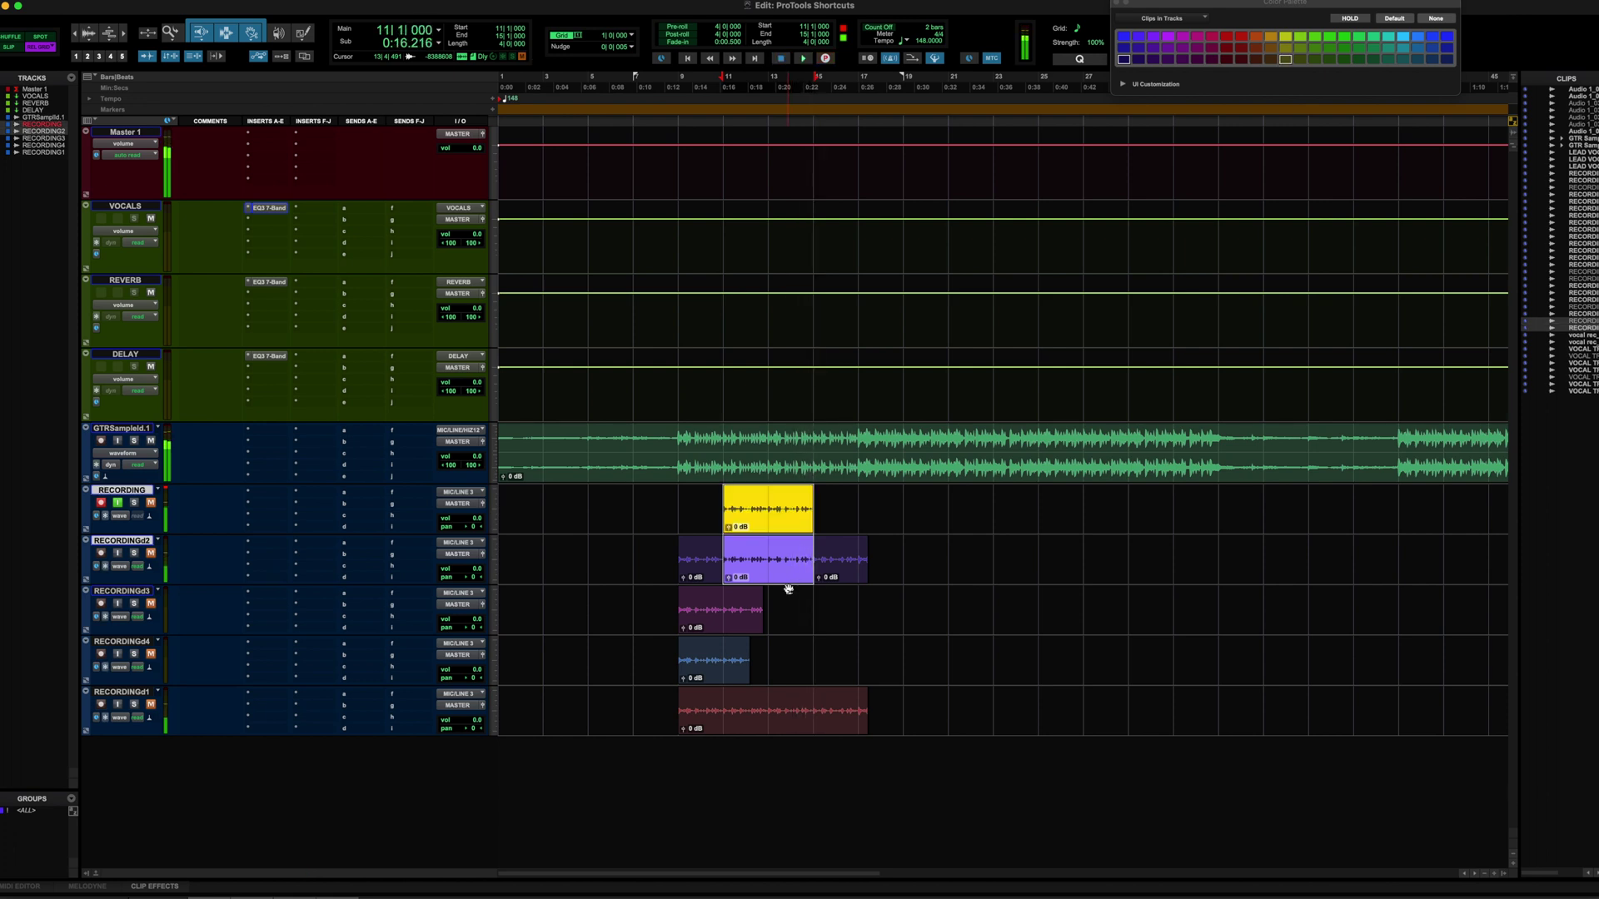
click(725, 721)
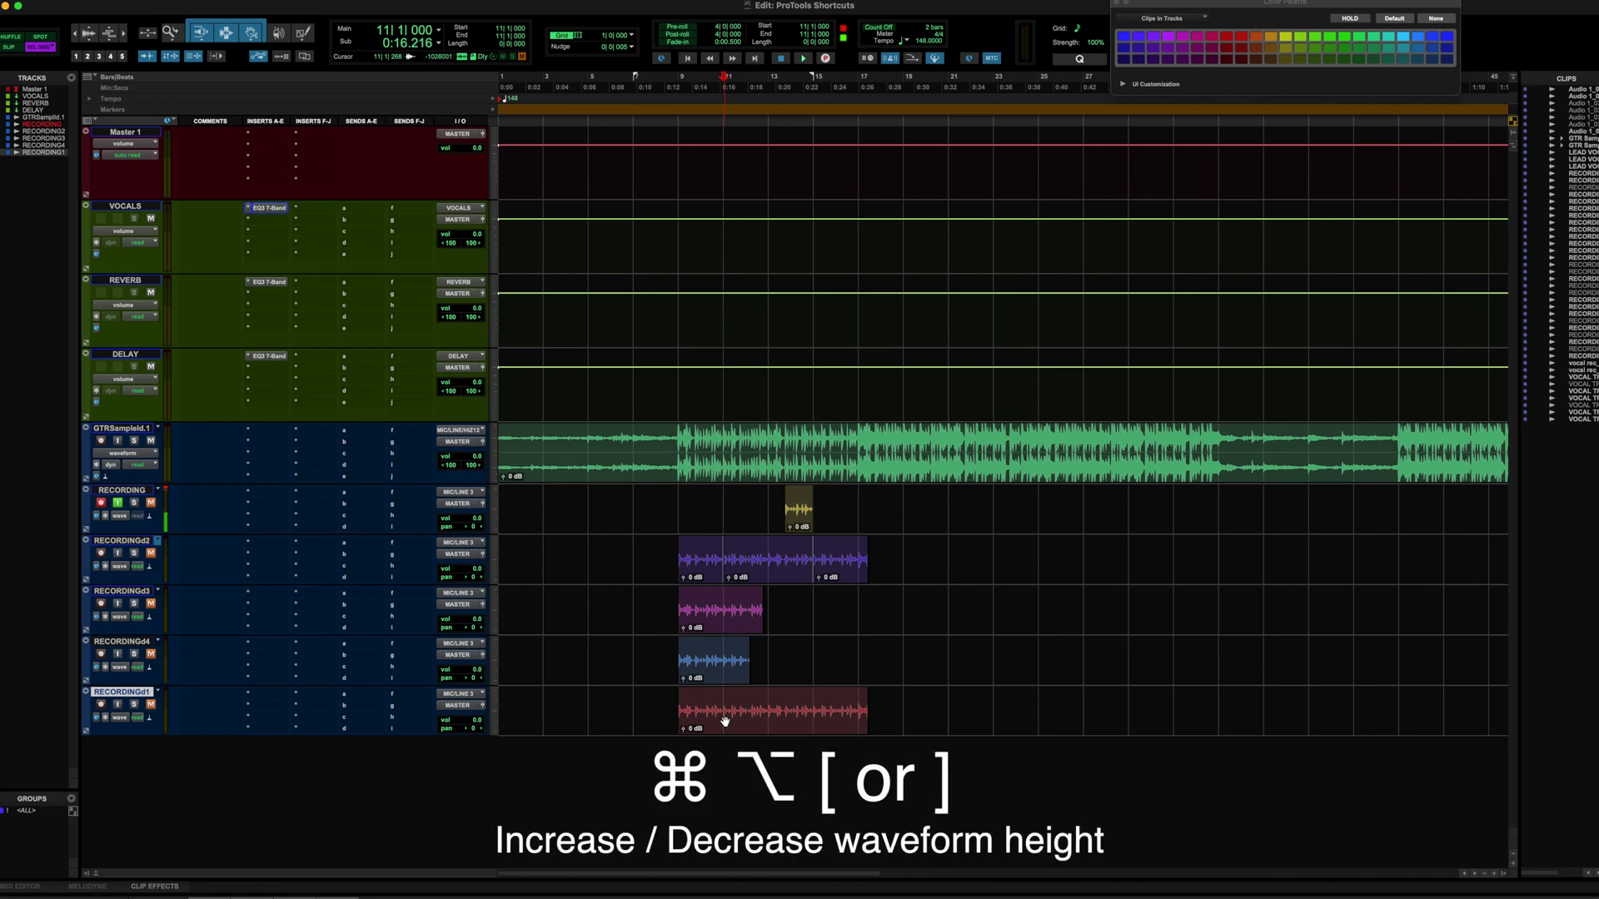
- Adjust the waveform height up and down so the recordings are easier to read
key(super+alt+bracketright)
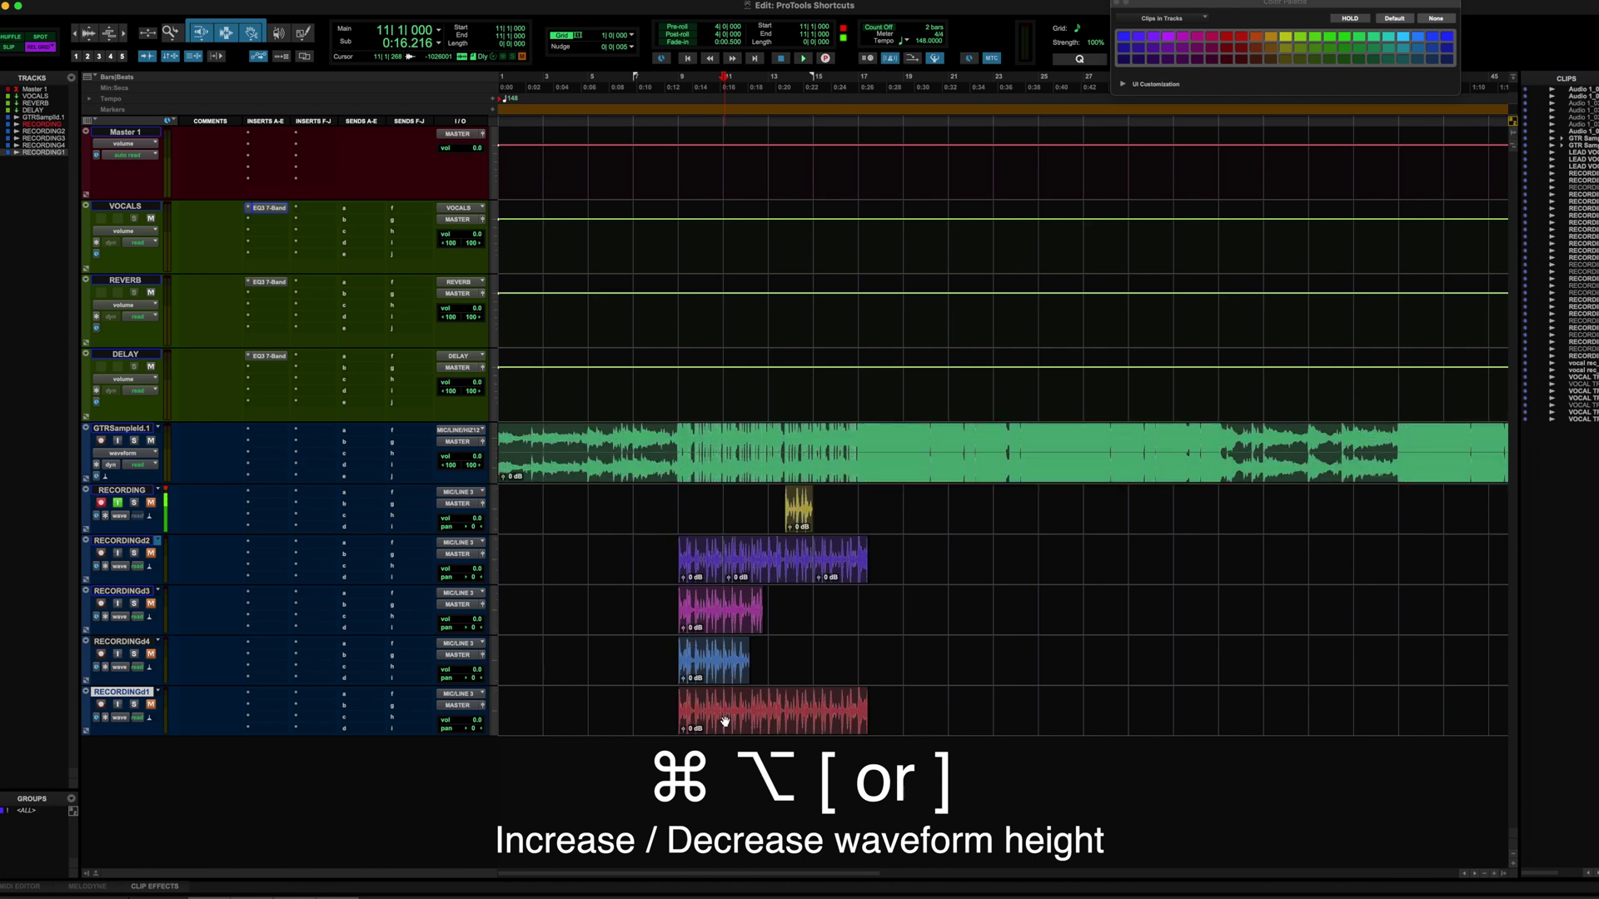
key(super+alt+bracketleft)
key(super+alt+bracketleft)
key(super+alt+bracketright)
key(super+alt+bracketright)
key(super+alt+bracketright)
key(super+alt+bracketright)
key(super+alt+bracketleft)
key(super+alt+bracketleft)
key(super+alt+bracketright)
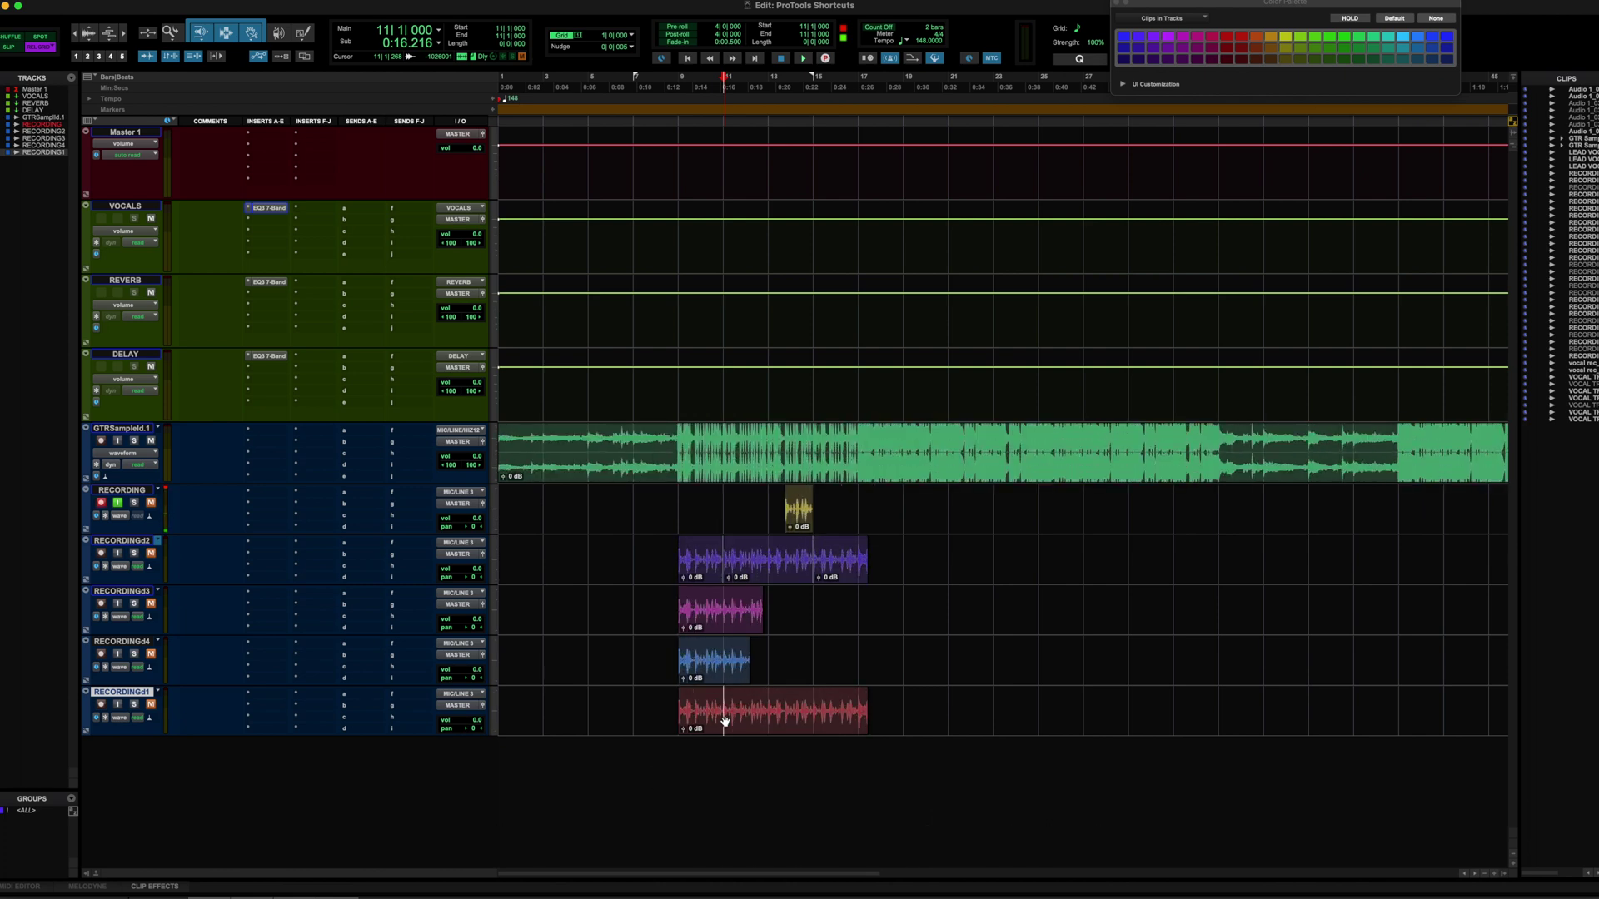
- Zoom between bars 7–13 and the whole song, ending with the cursor at bar 11 on RECORDINGd1
key(super+bracketright)
key(super+bracketright)
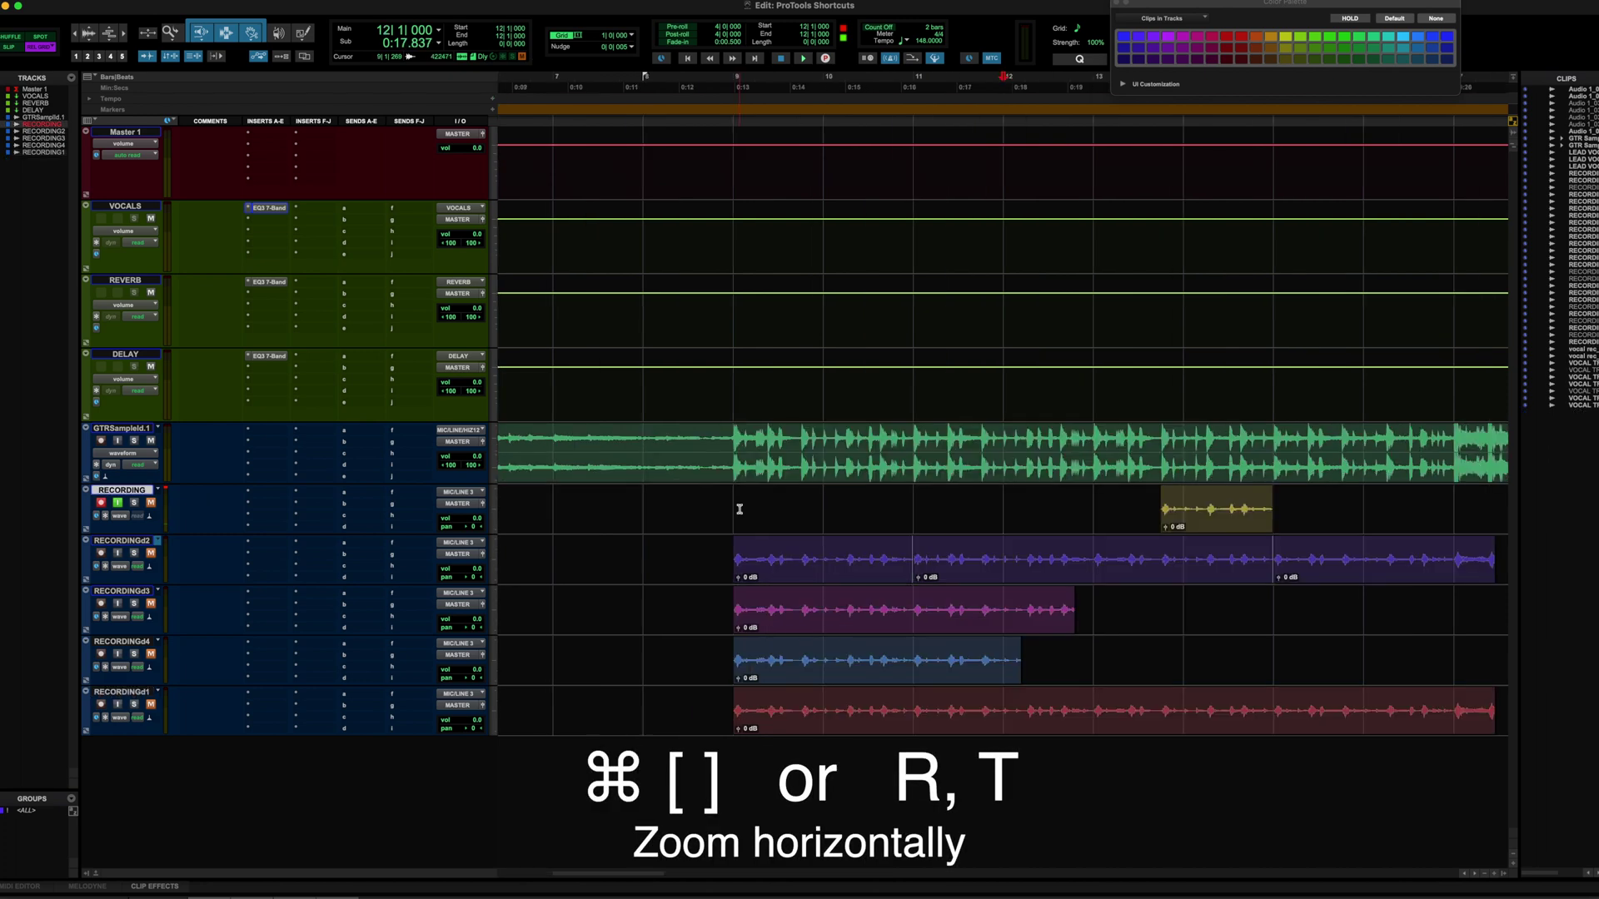
key(super+bracketleft)
key(super+bracketleft)
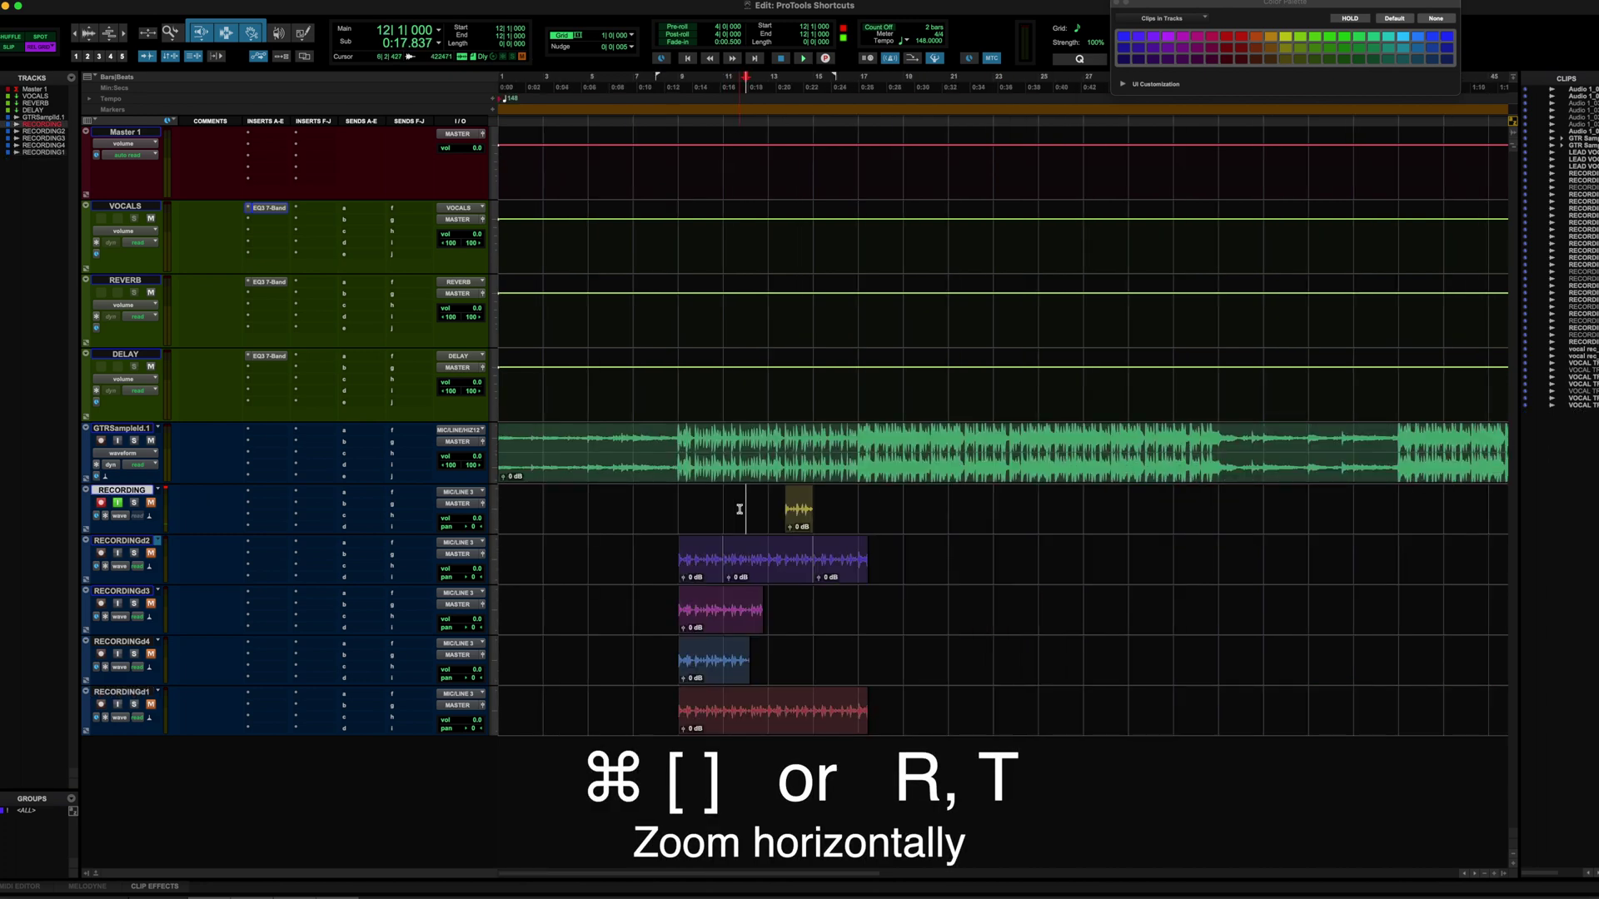
key(super+bracketright)
key(super+bracketright)
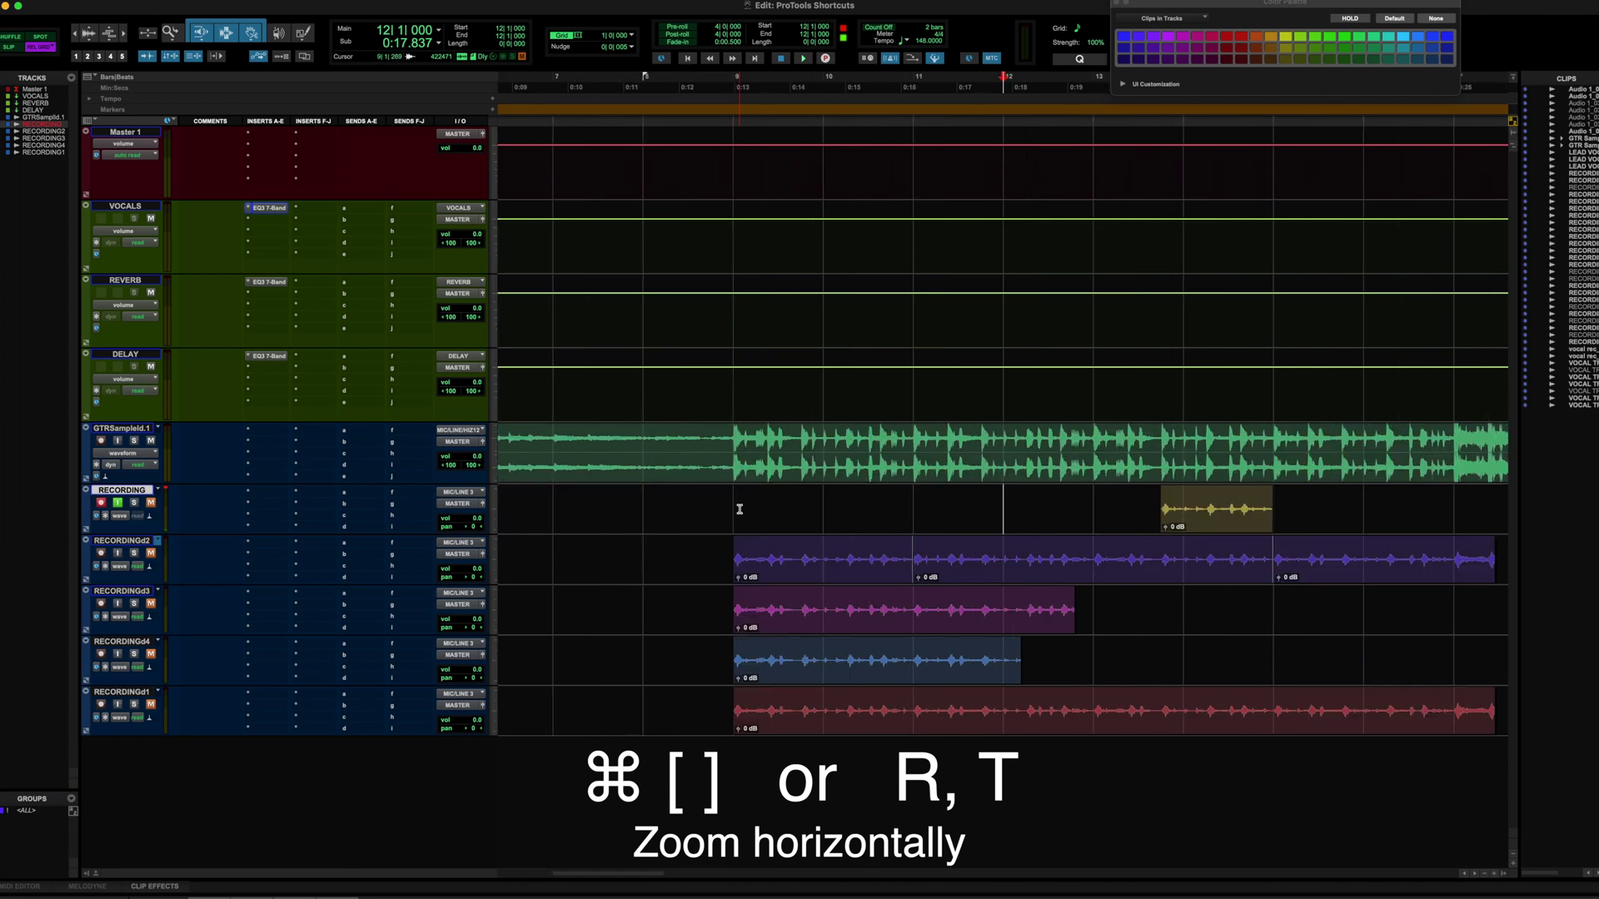
key(super+bracketleft)
key(super+bracketleft)
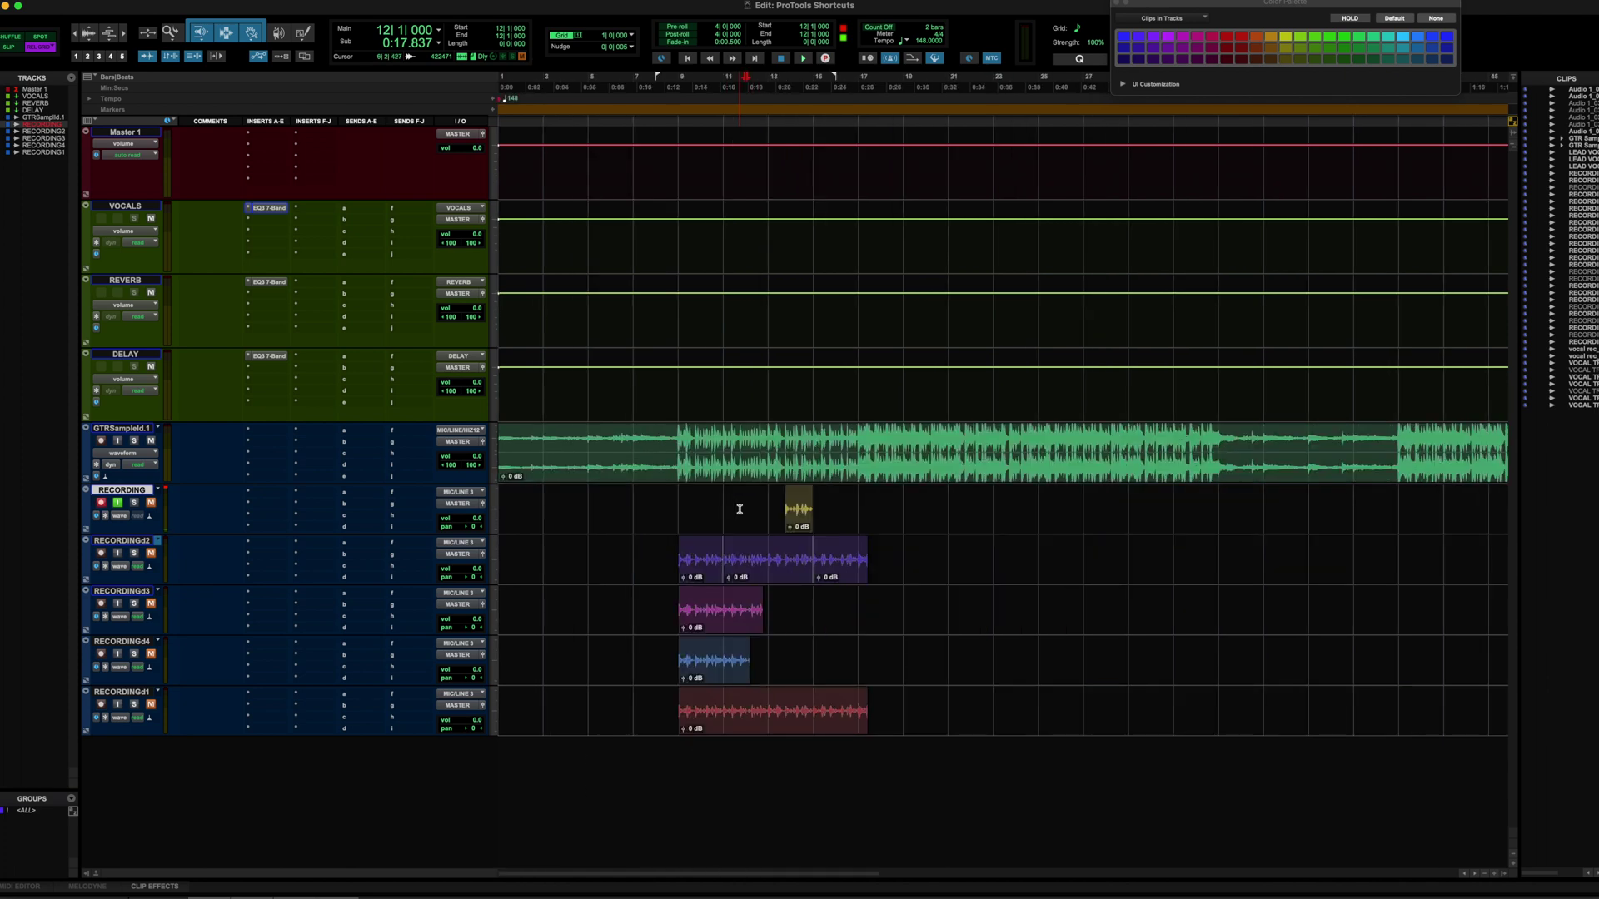
click(724, 707)
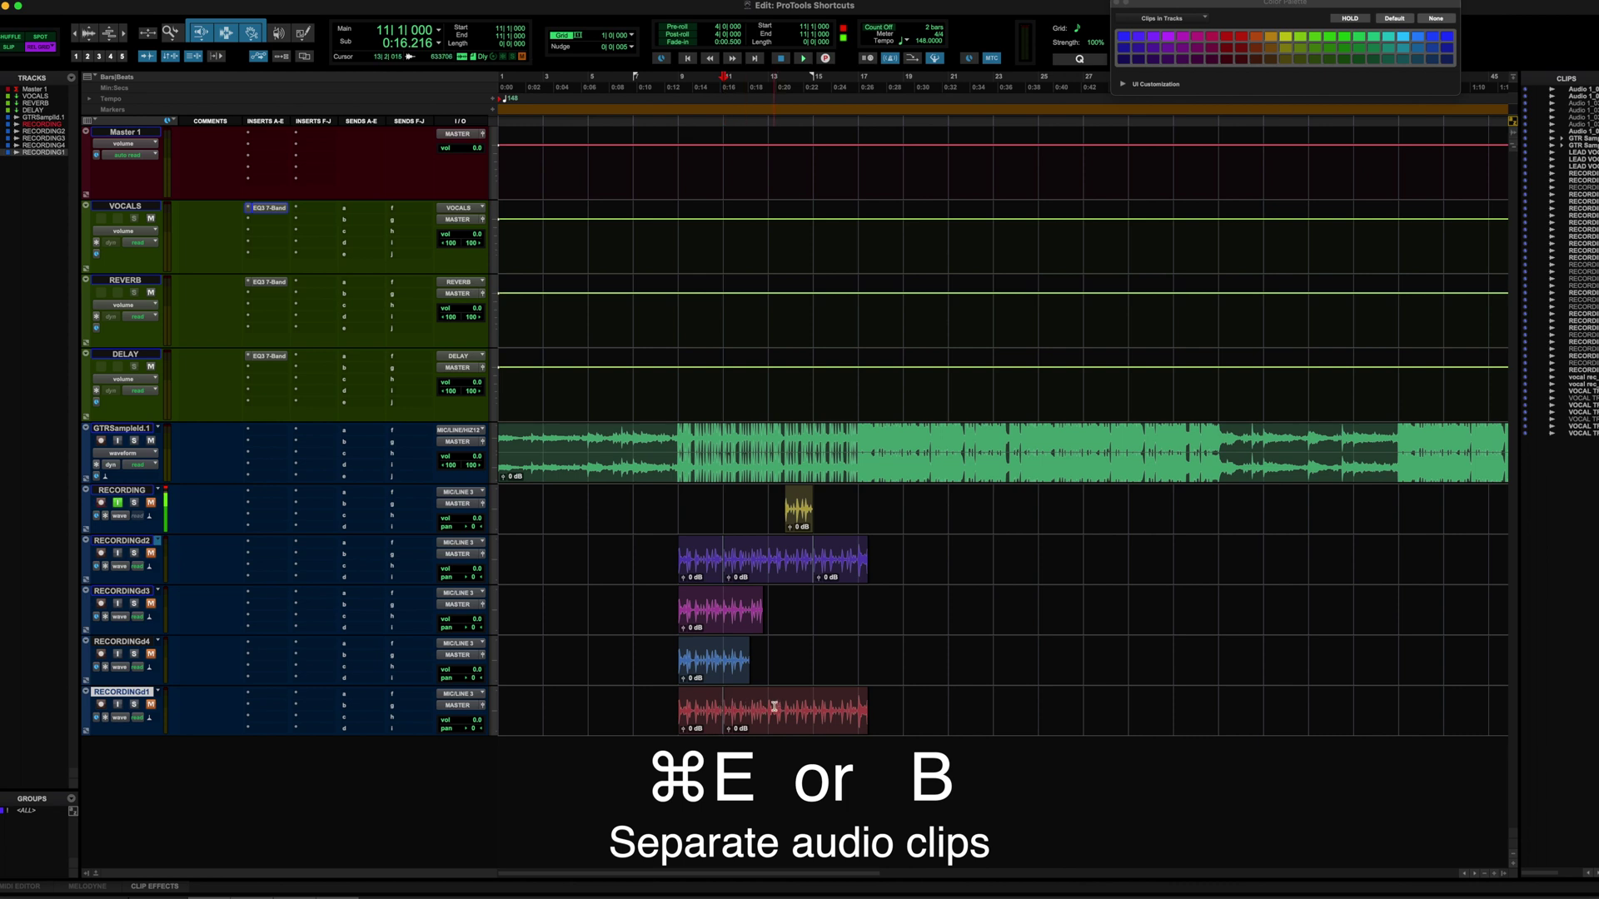
- Split the RECORDINGd1 clip at the insertion point, heal it back together, and select Grid mode
key(super+e)
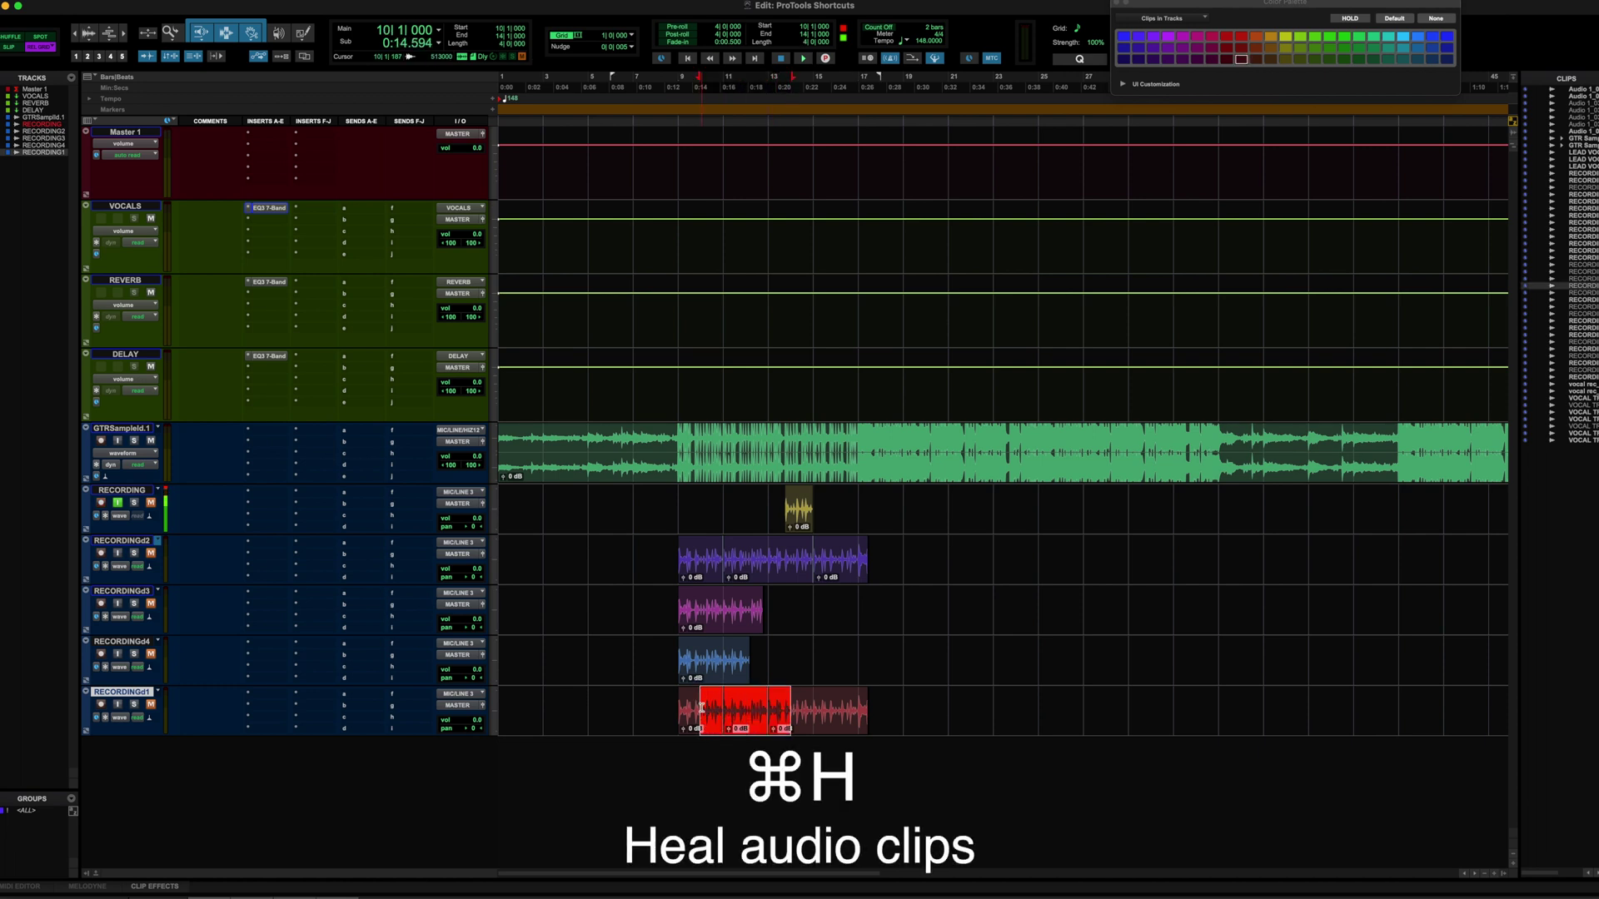
key(super+h)
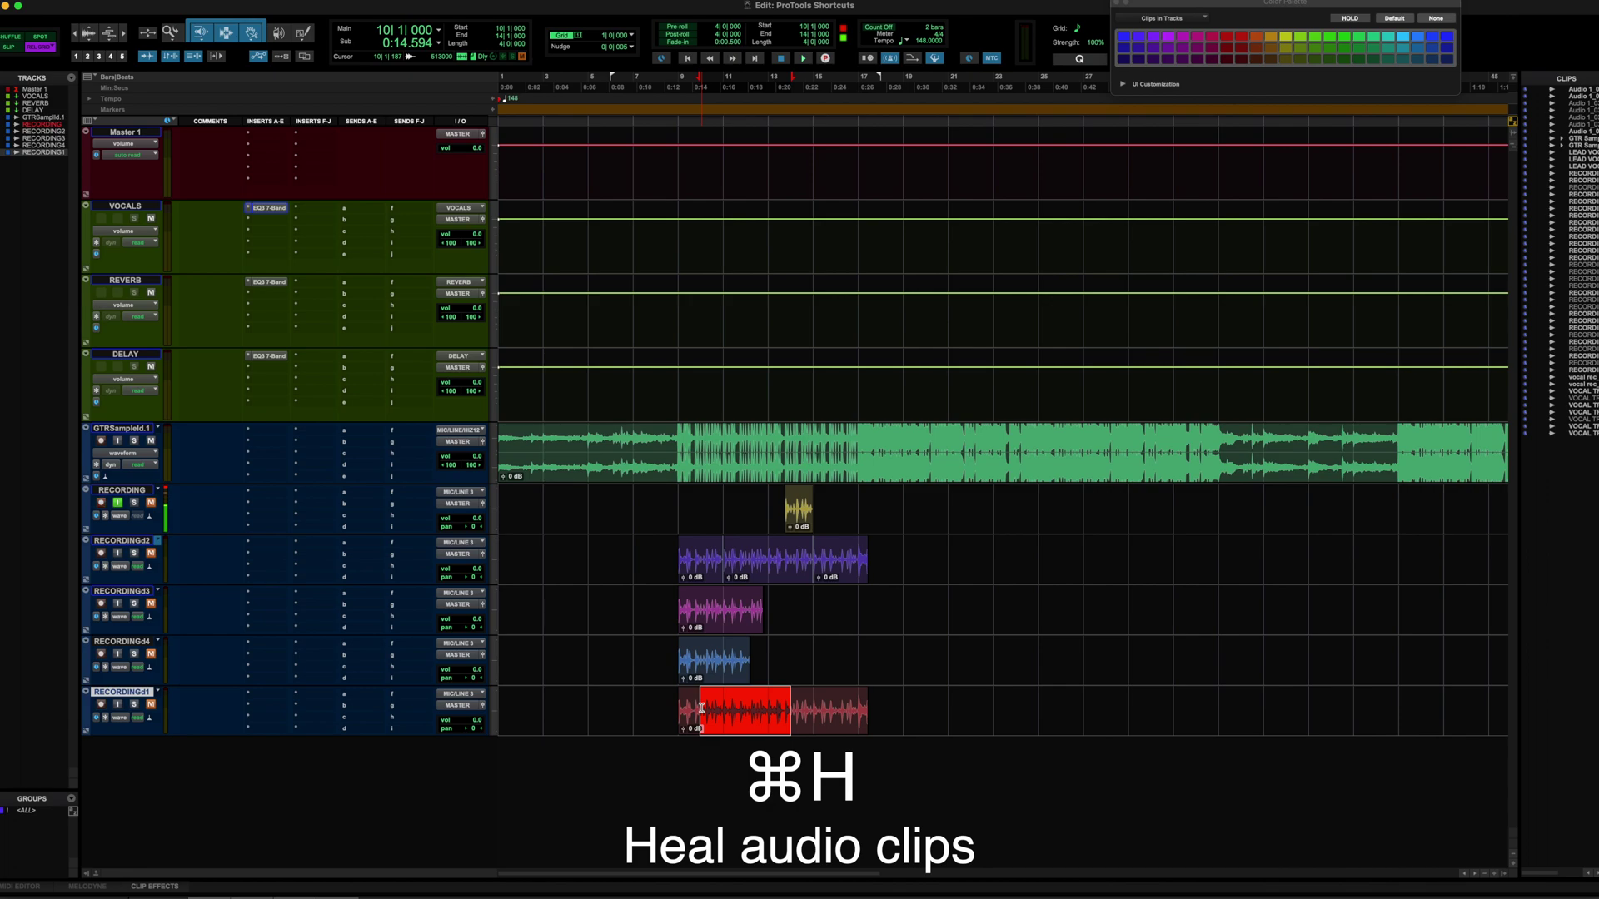
click(53, 49)
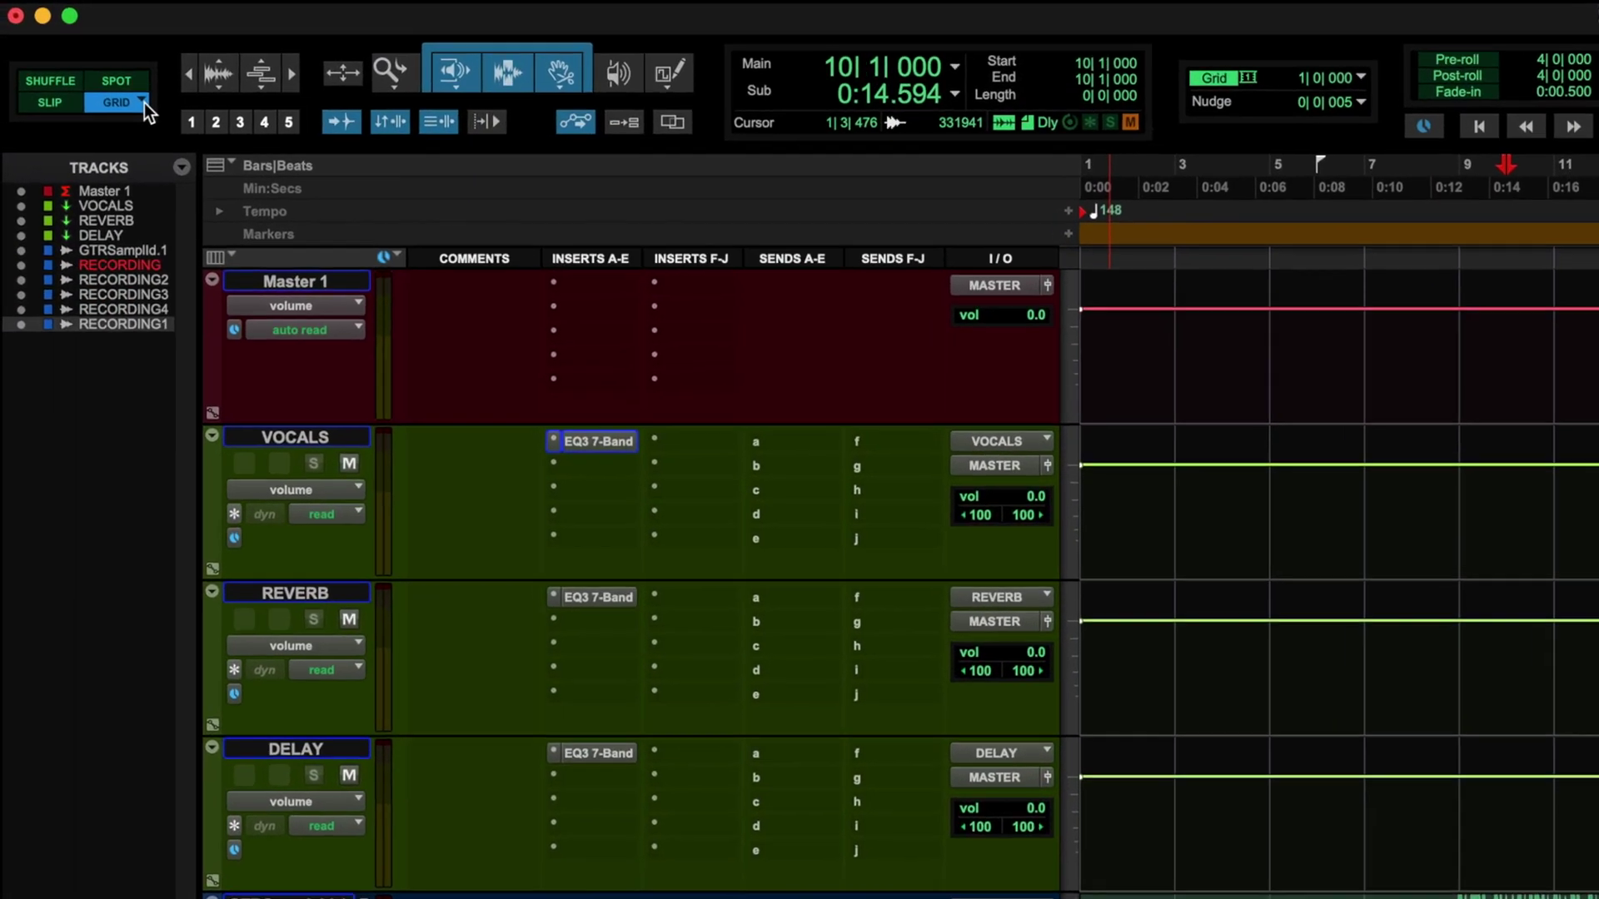
- Cycle through Shuffle, Slip, Spot and Grid edit modes with F1–F4 and Option+1–4, ending on Grid
key(F1)
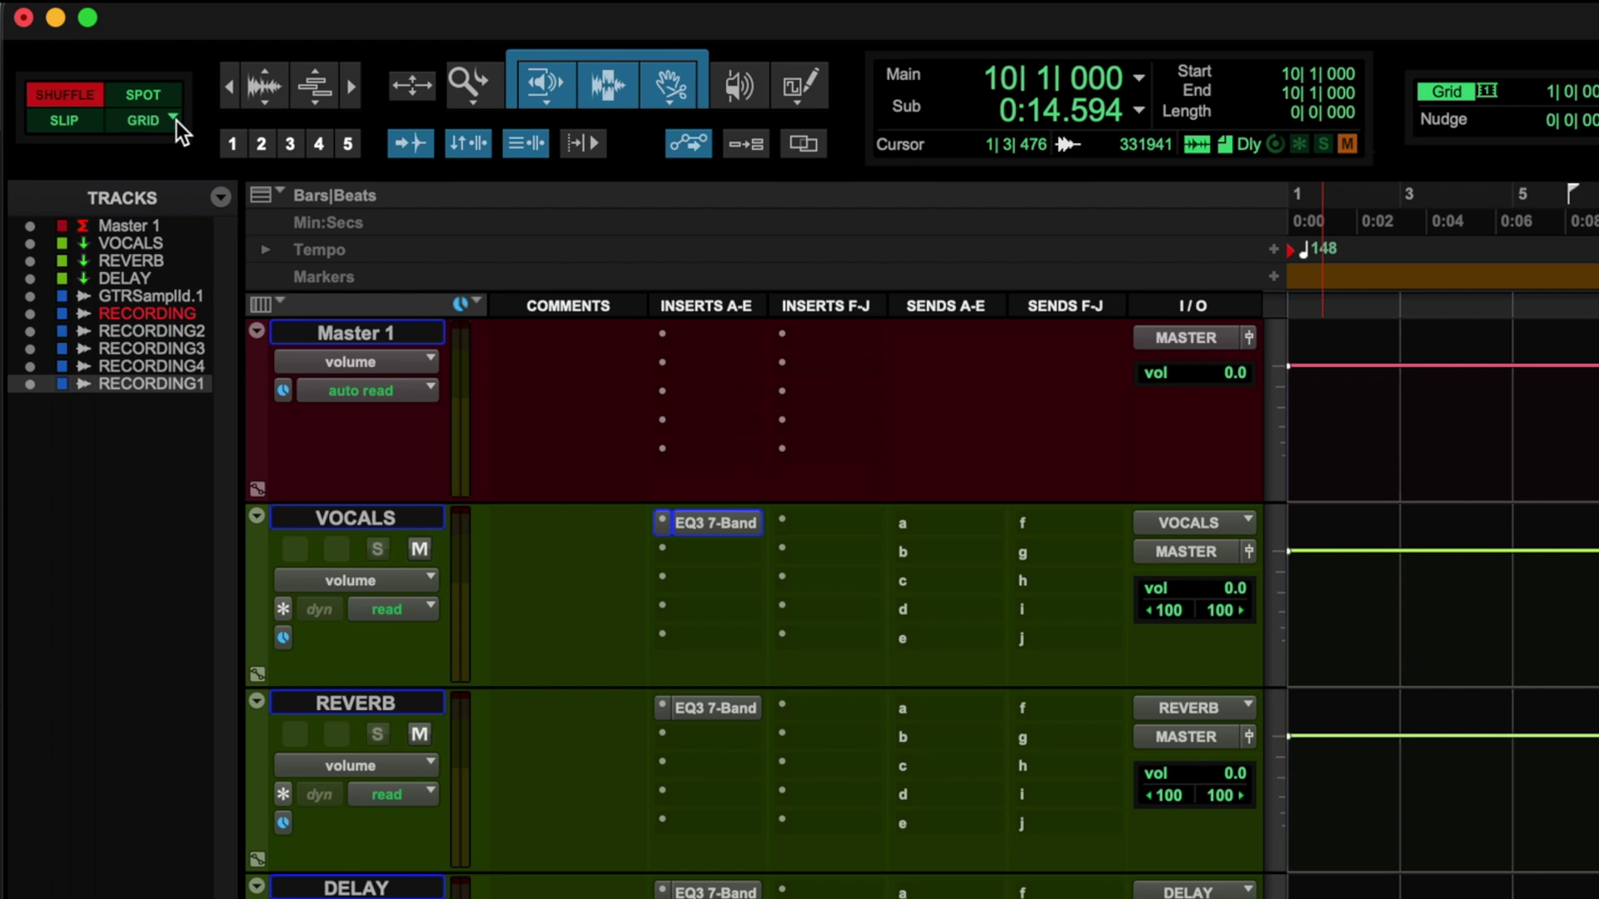
key(F2)
key(F3)
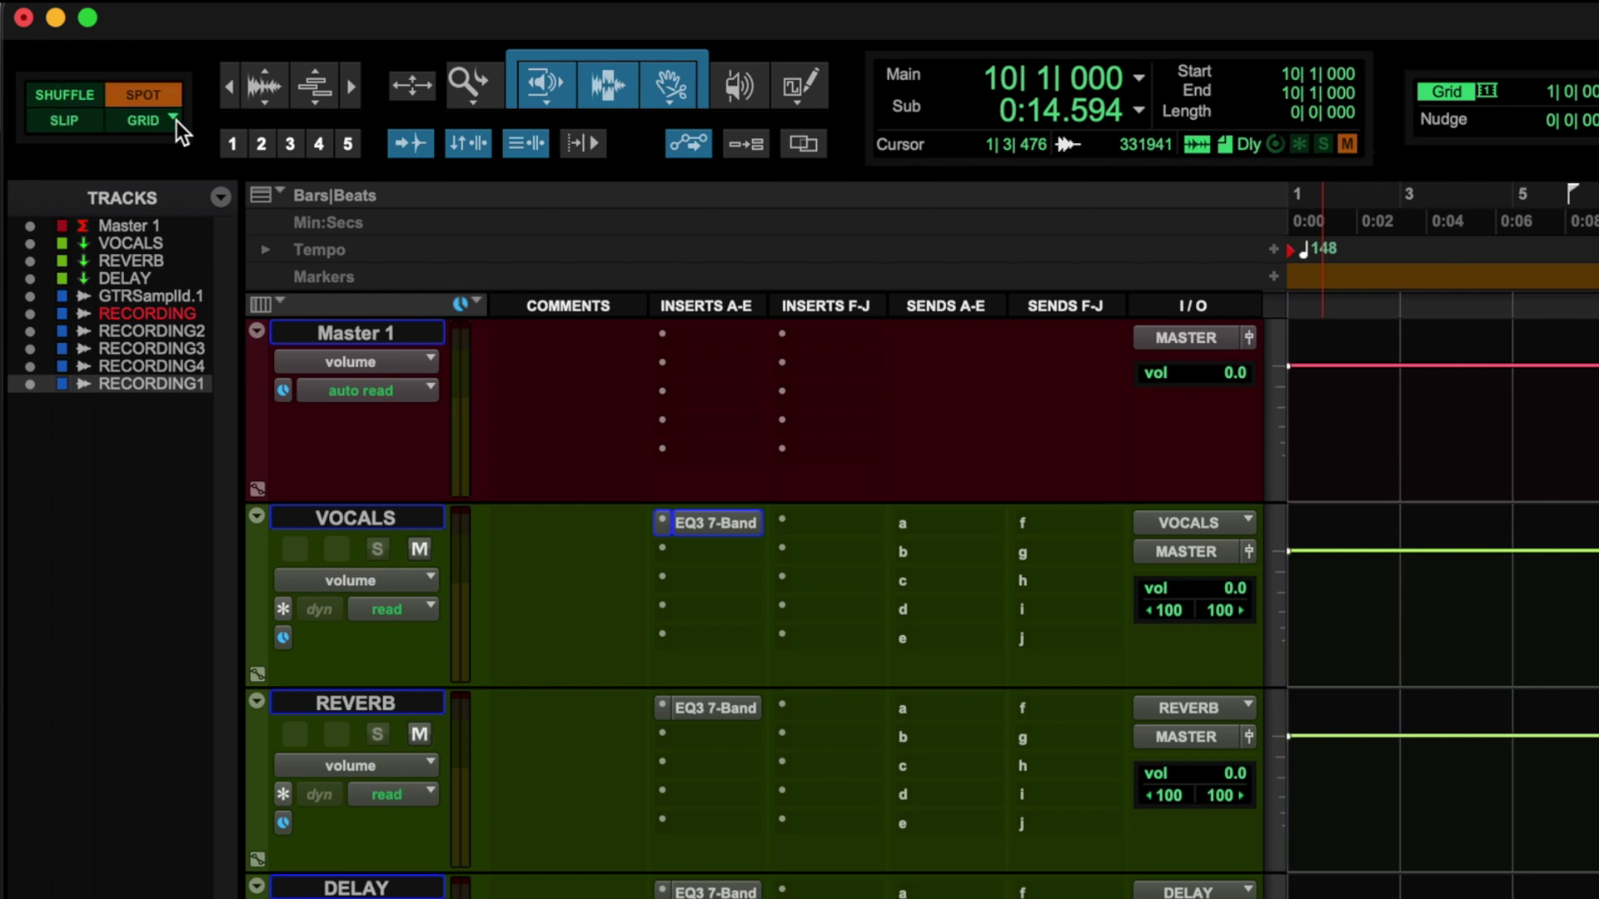
key(F4)
key(F4)
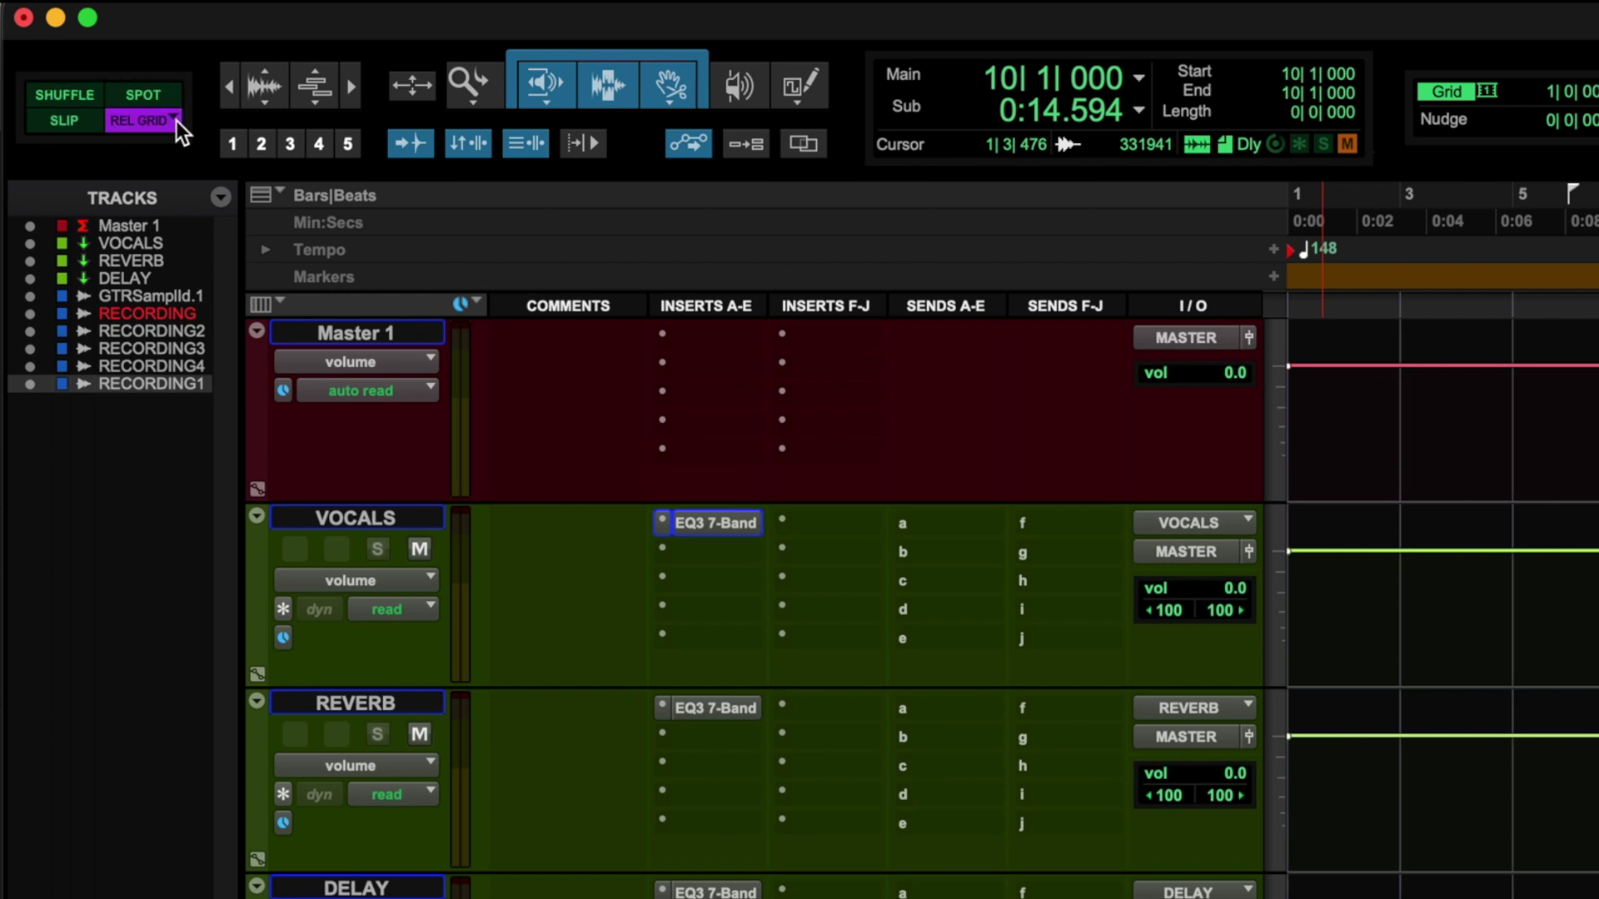
key(F4)
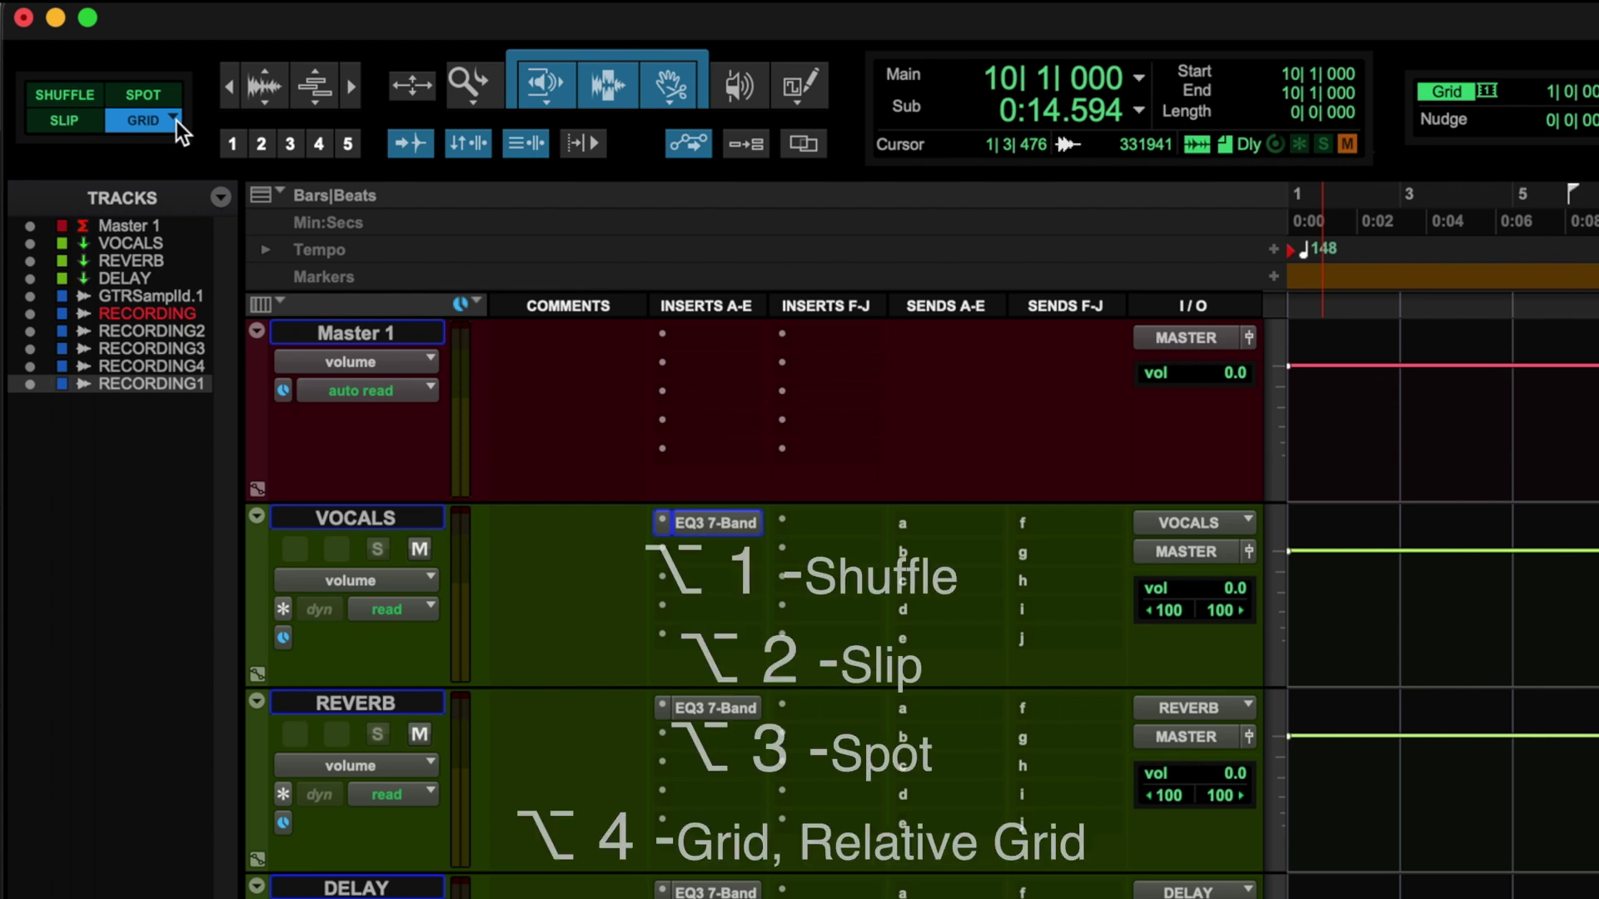
key(alt+1)
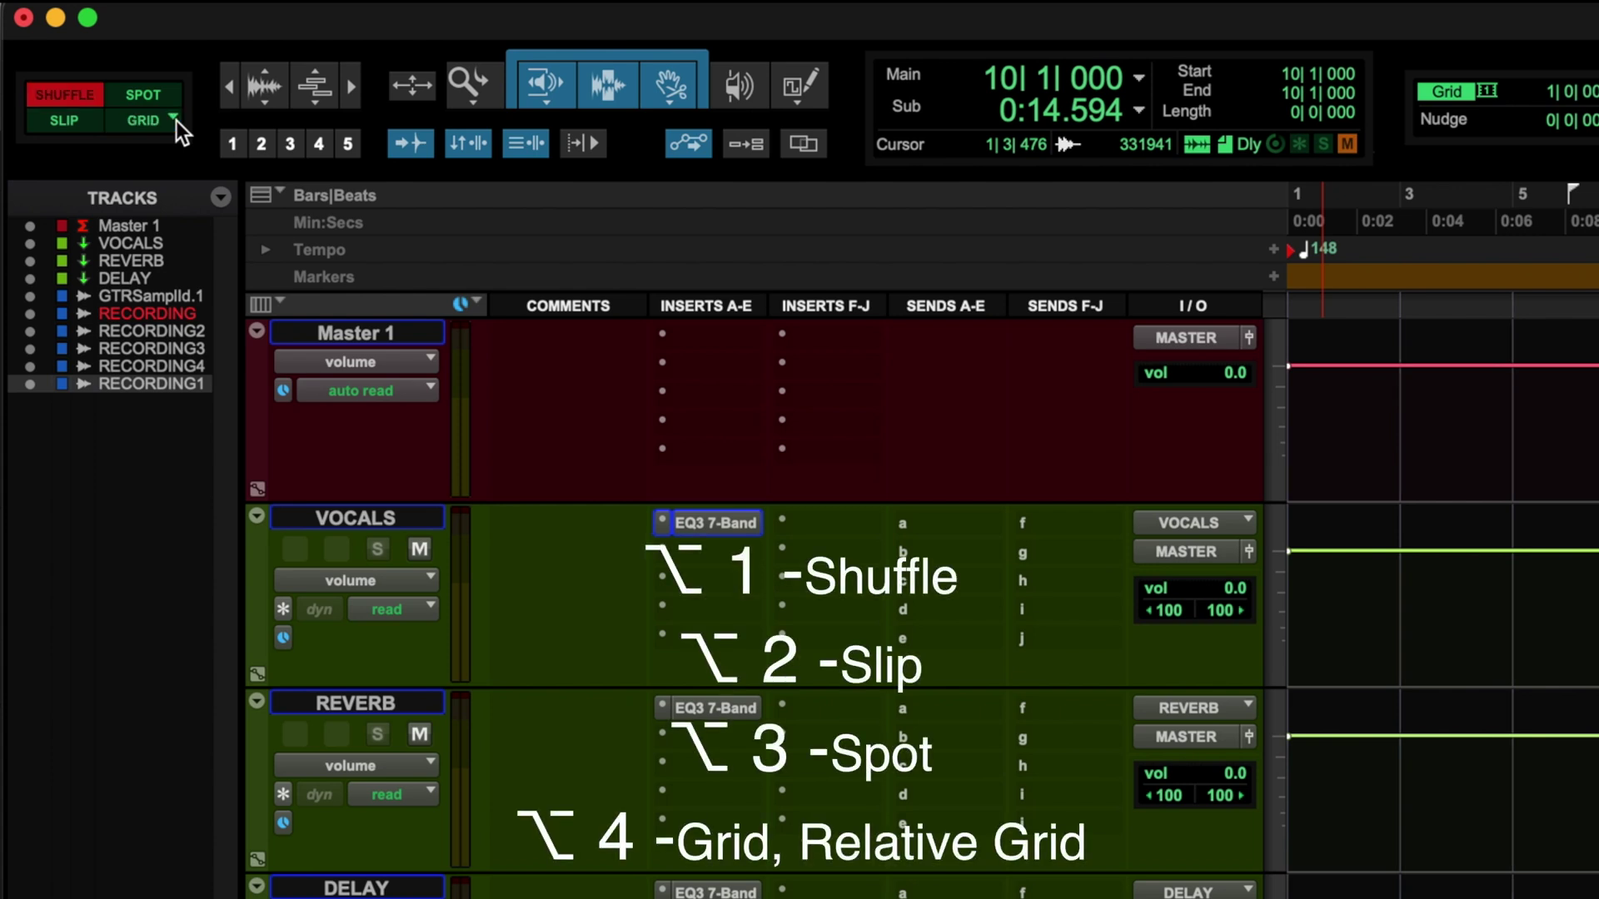
key(alt+2)
key(alt+3)
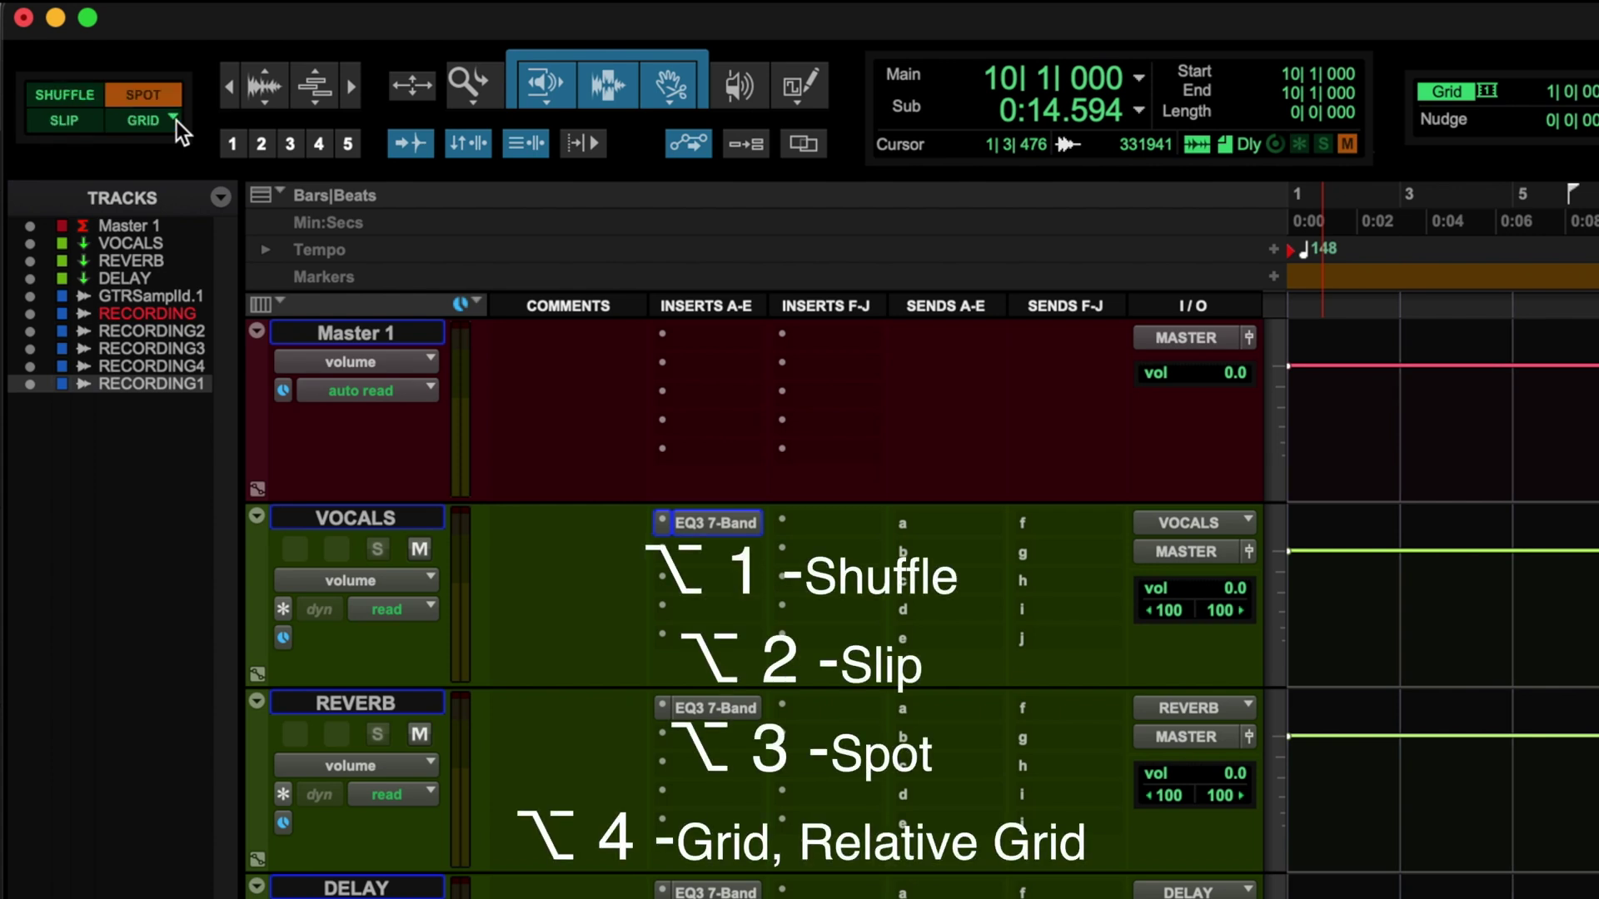
key(alt+4)
key(alt+4)
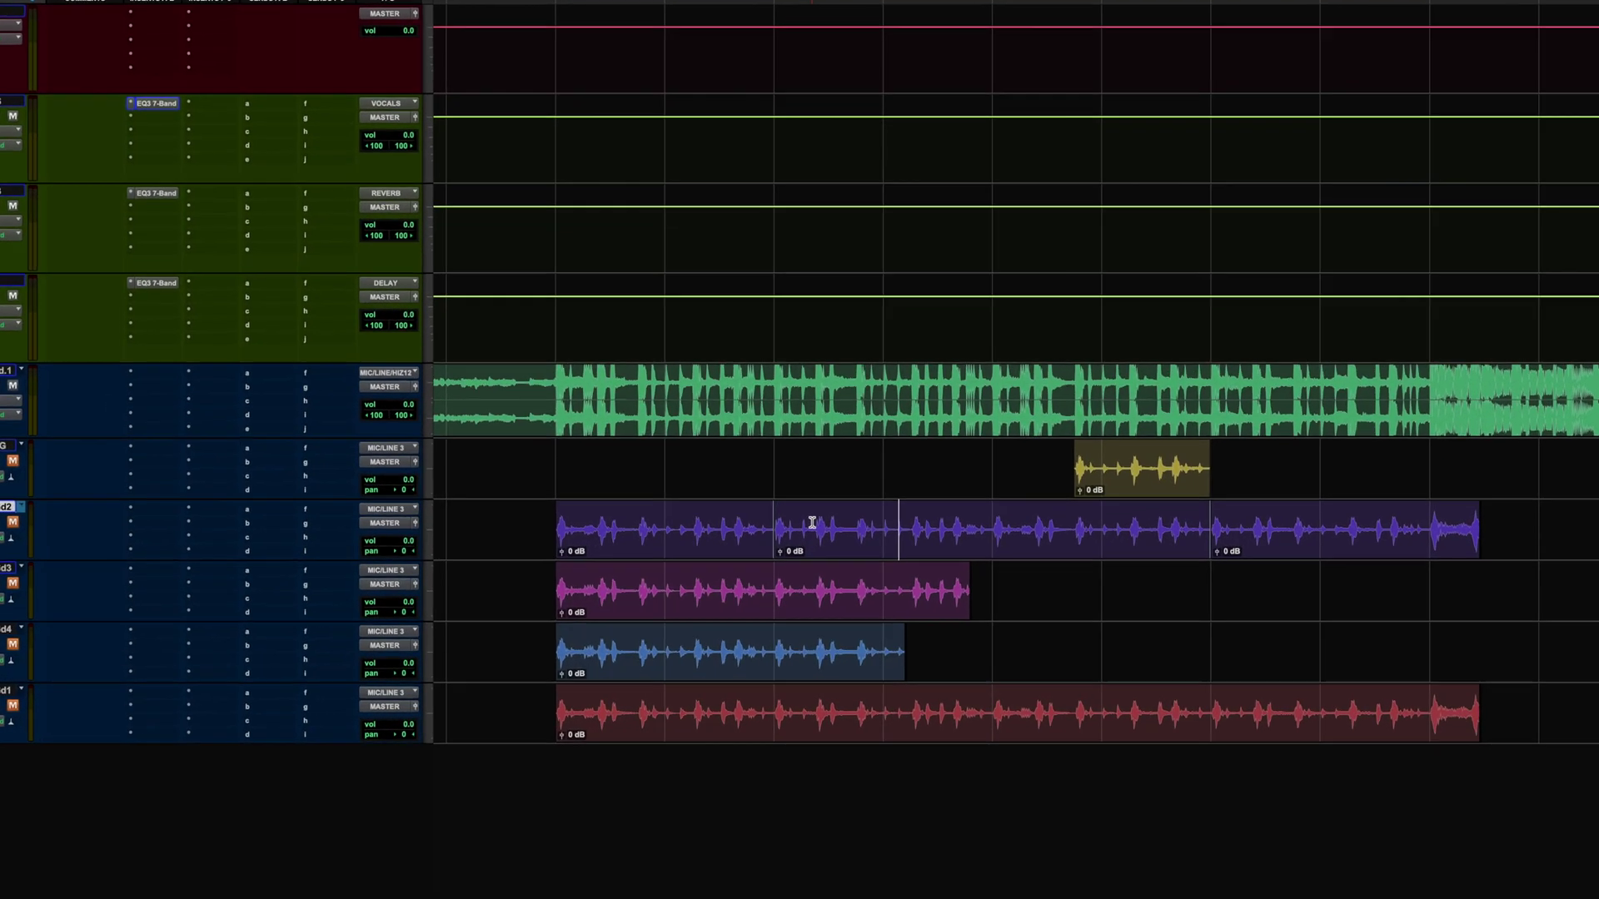
- Try moving selected sections of the RECORDING2 clip later, undoing each attempt
drag(810, 560, 925, 559)
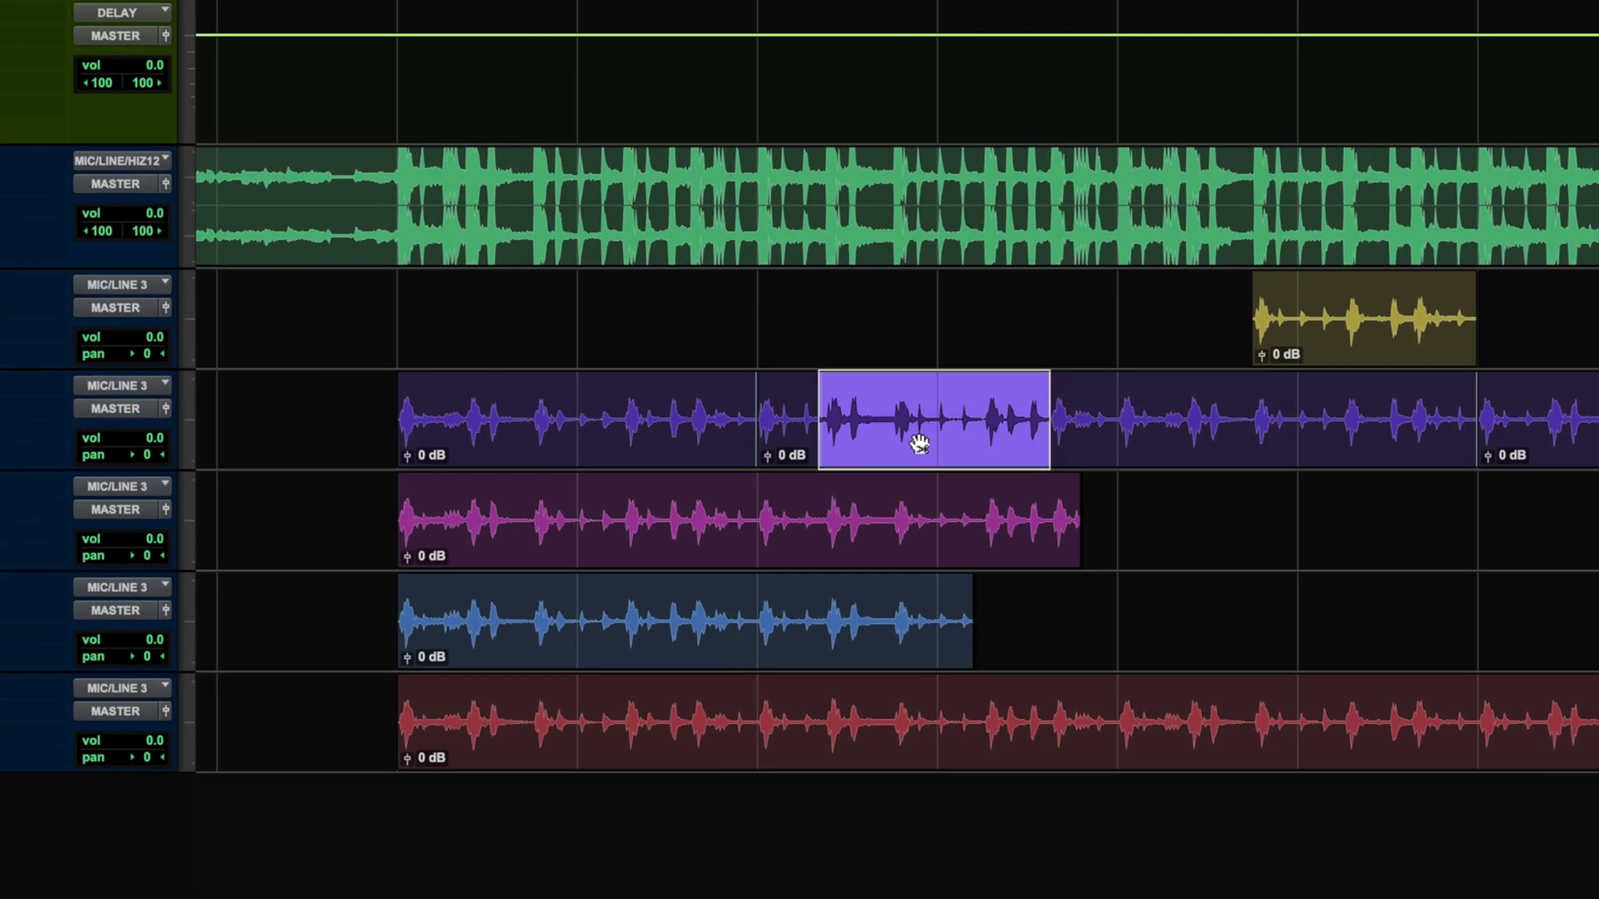
mouse_move(919, 443)
mouse_down()
mouse_move(899, 442)
mouse_move(1006, 446)
mouse_up()
key(ctrl+z)
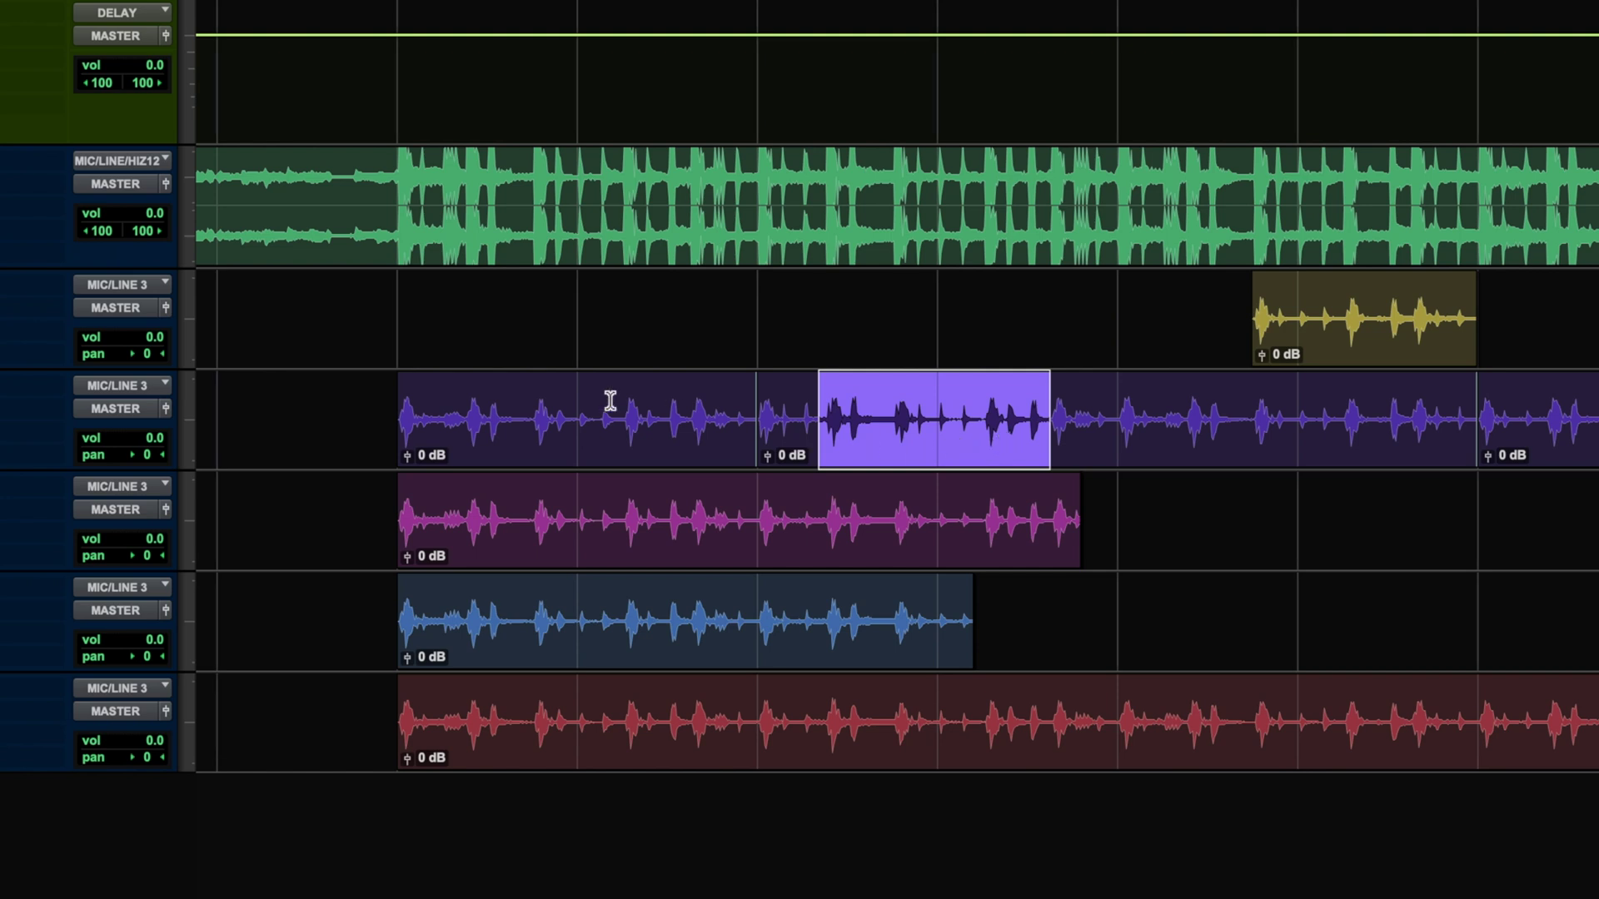
drag(577, 409, 1044, 444)
shift+click(889, 419)
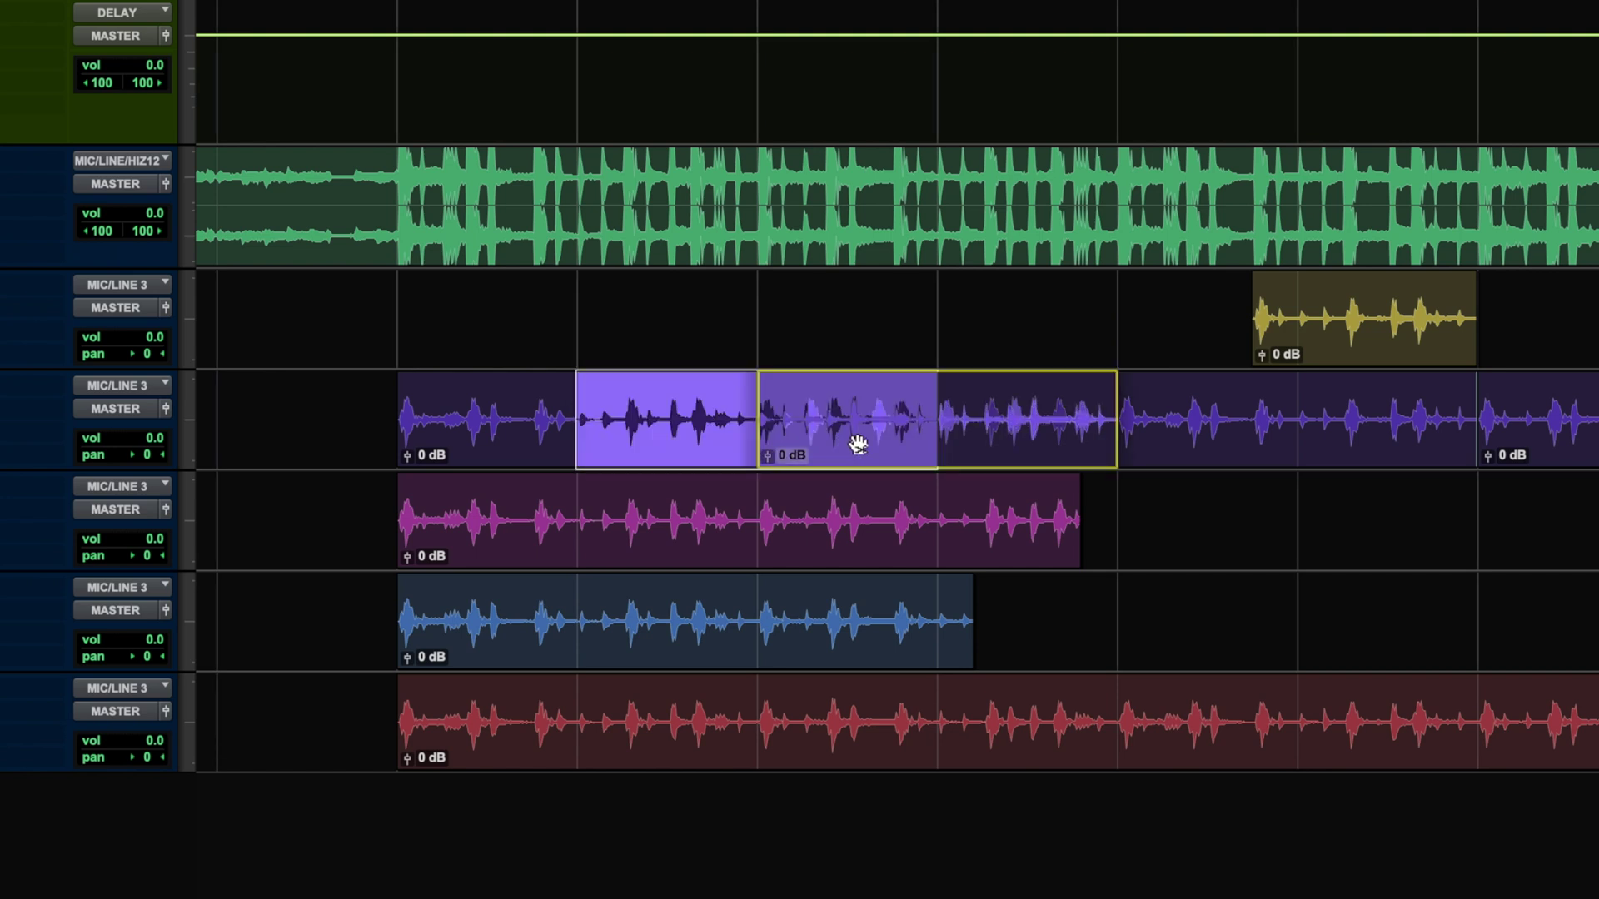
key(ctrl+z)
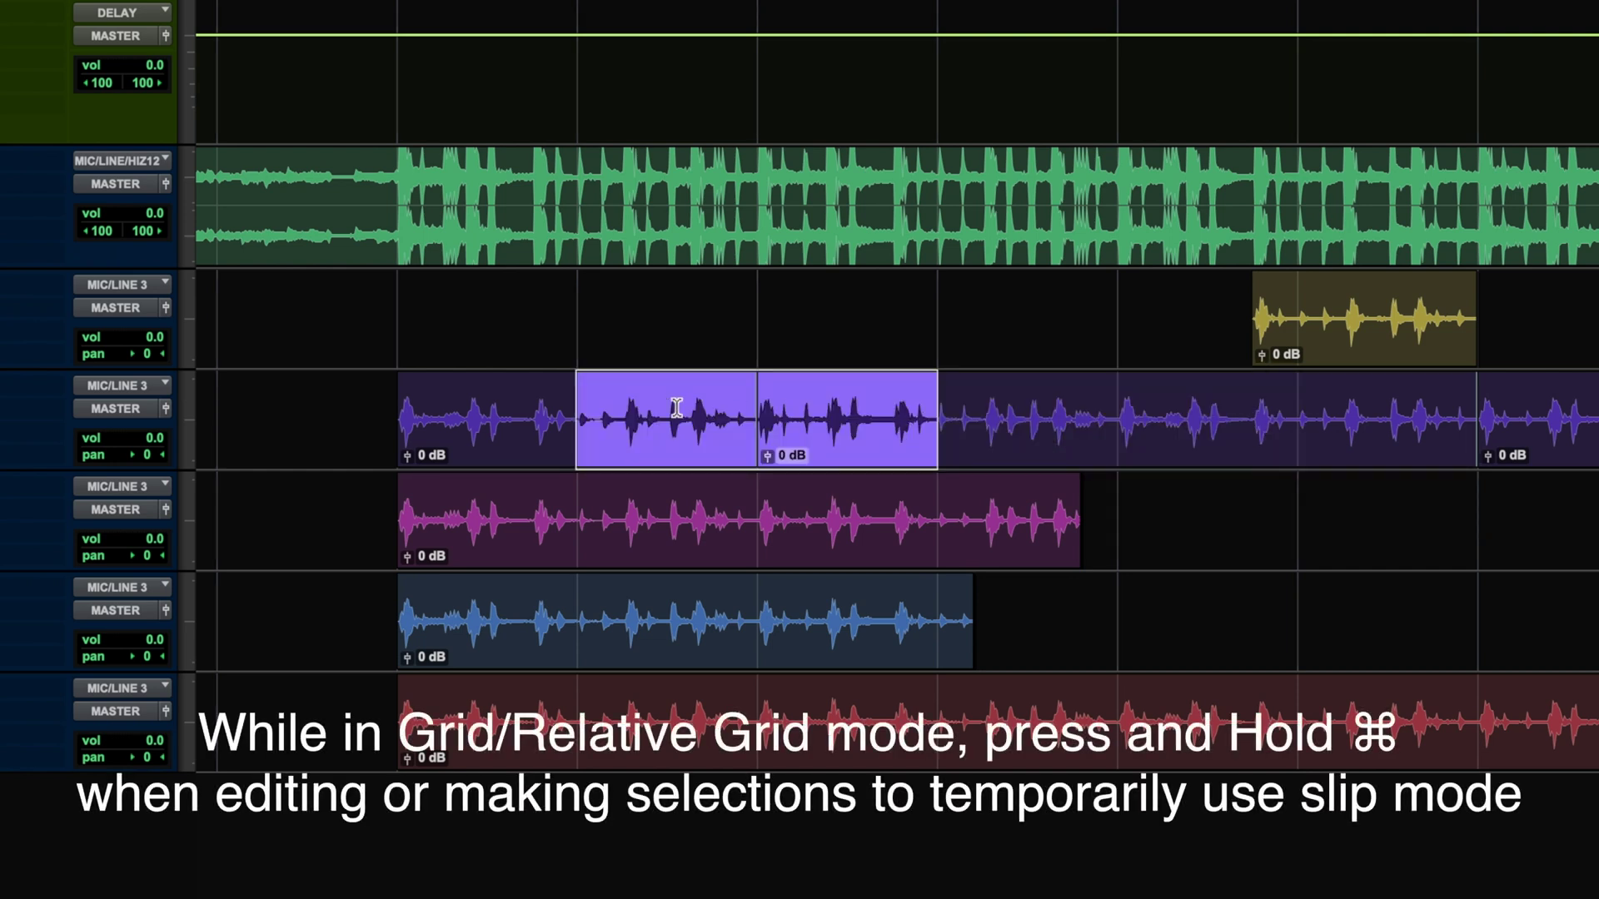
- Select part of the RECORDING3 clip and drag it later along its track
click(661, 514)
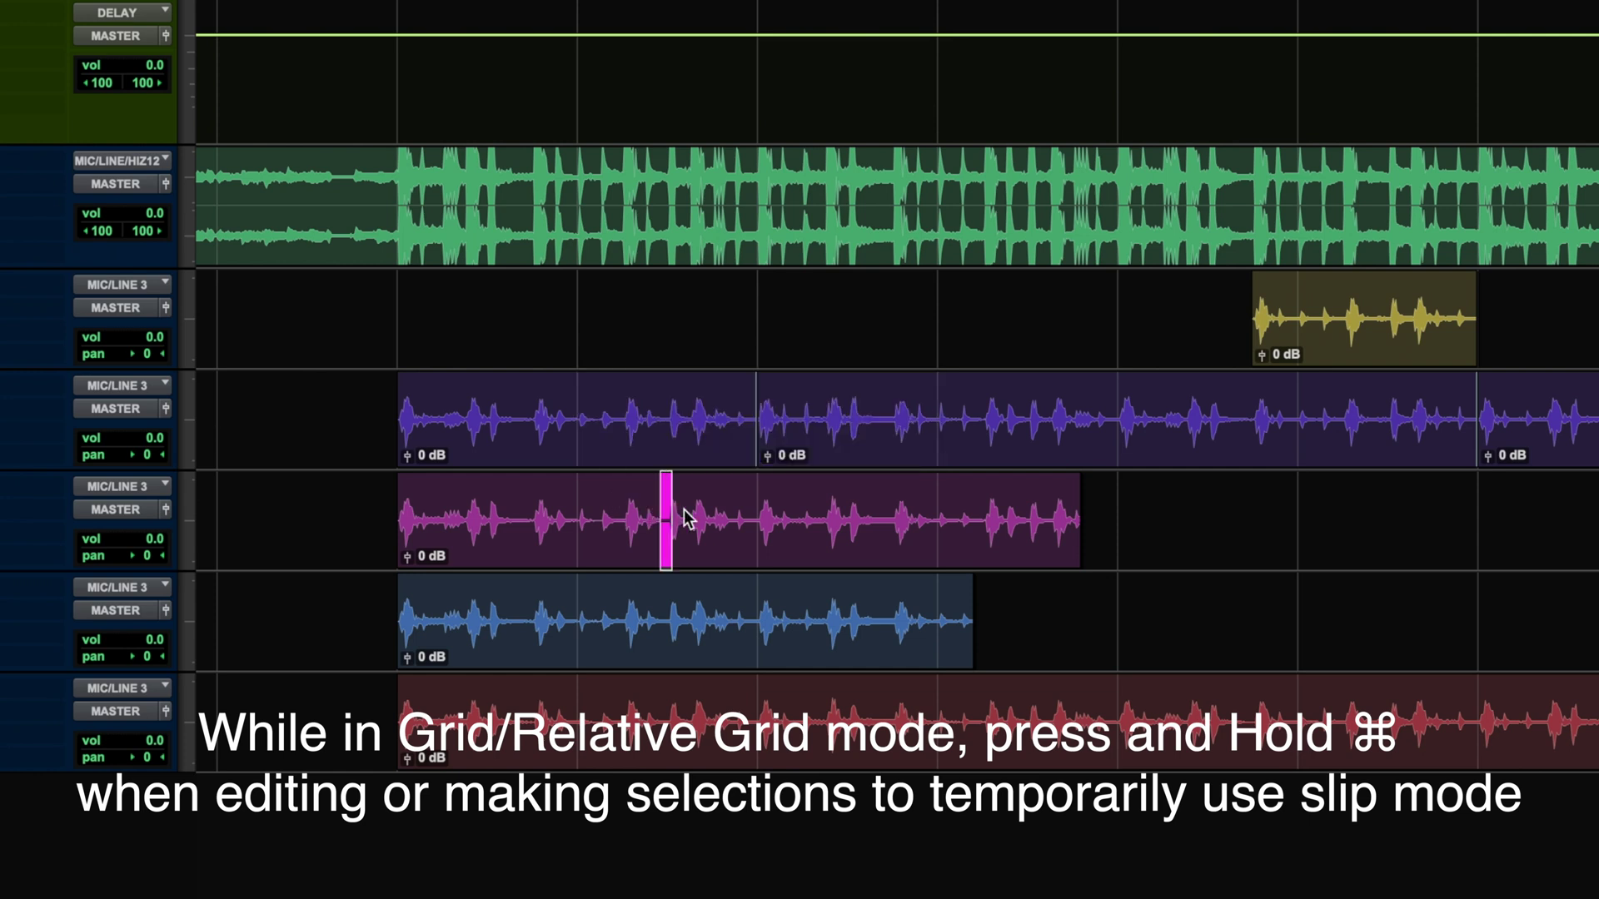
drag(699, 516, 797, 522)
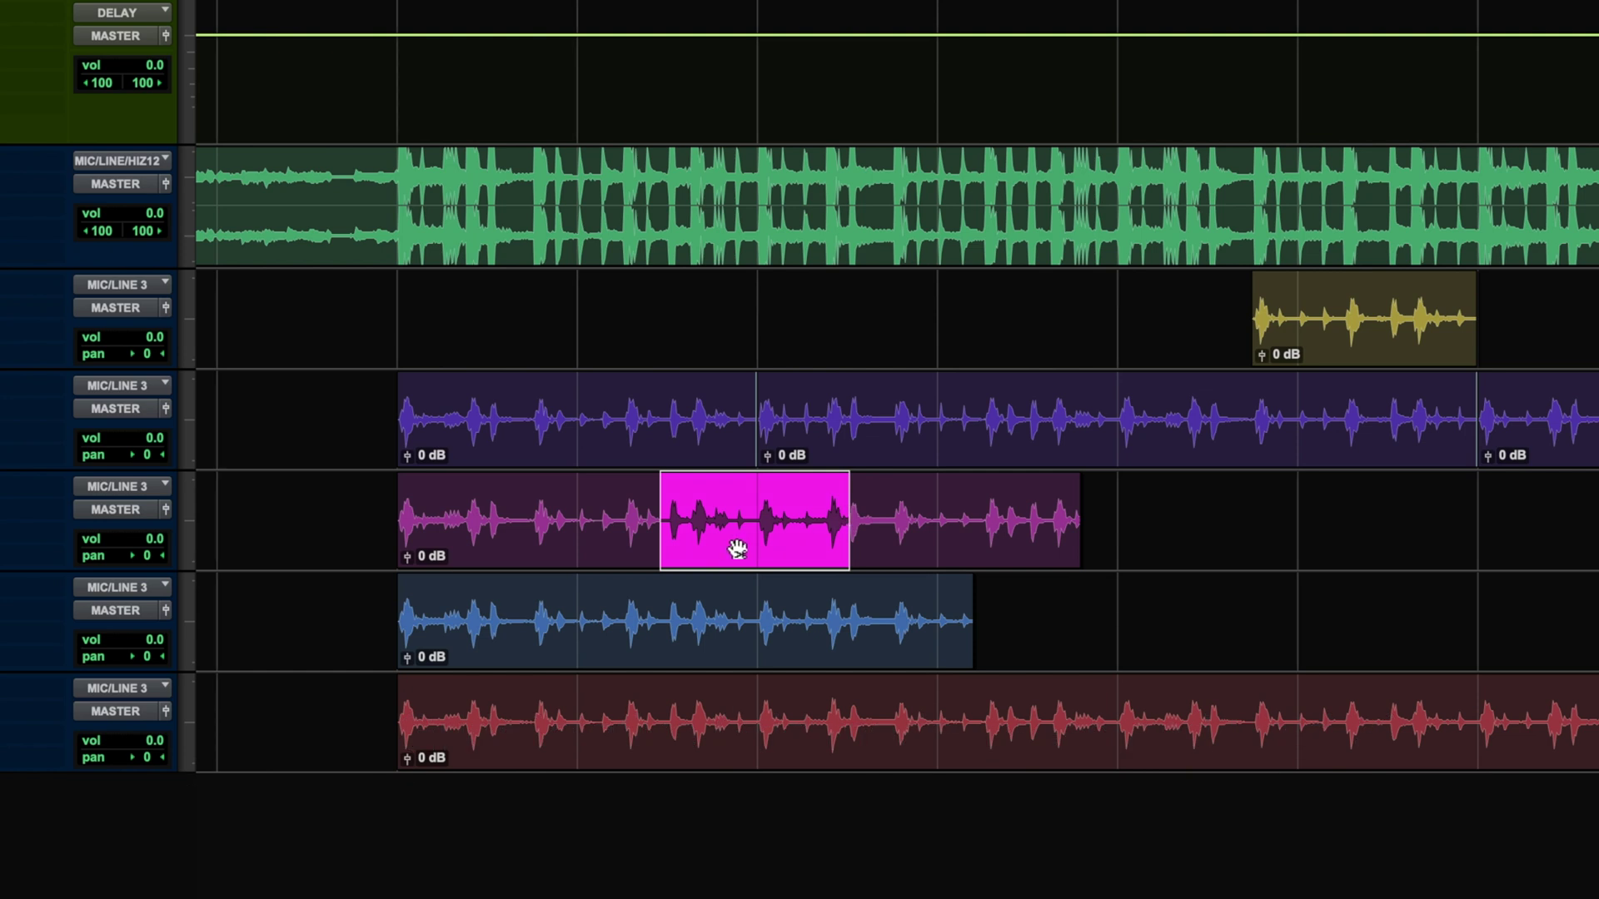
drag(738, 549, 831, 547)
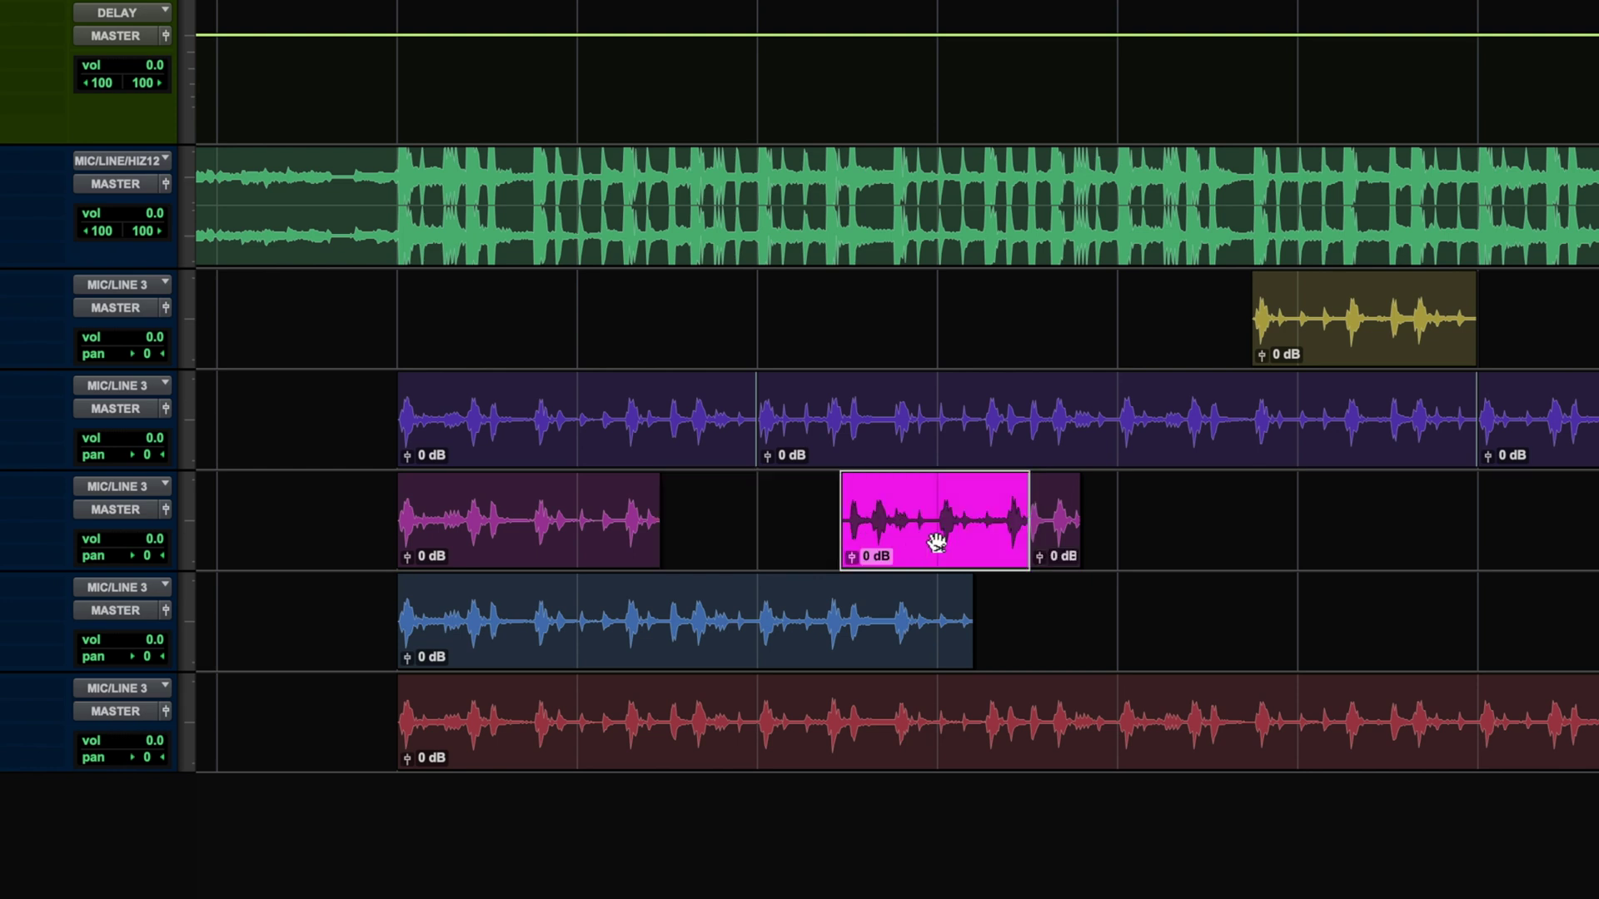
drag(946, 542, 1426, 535)
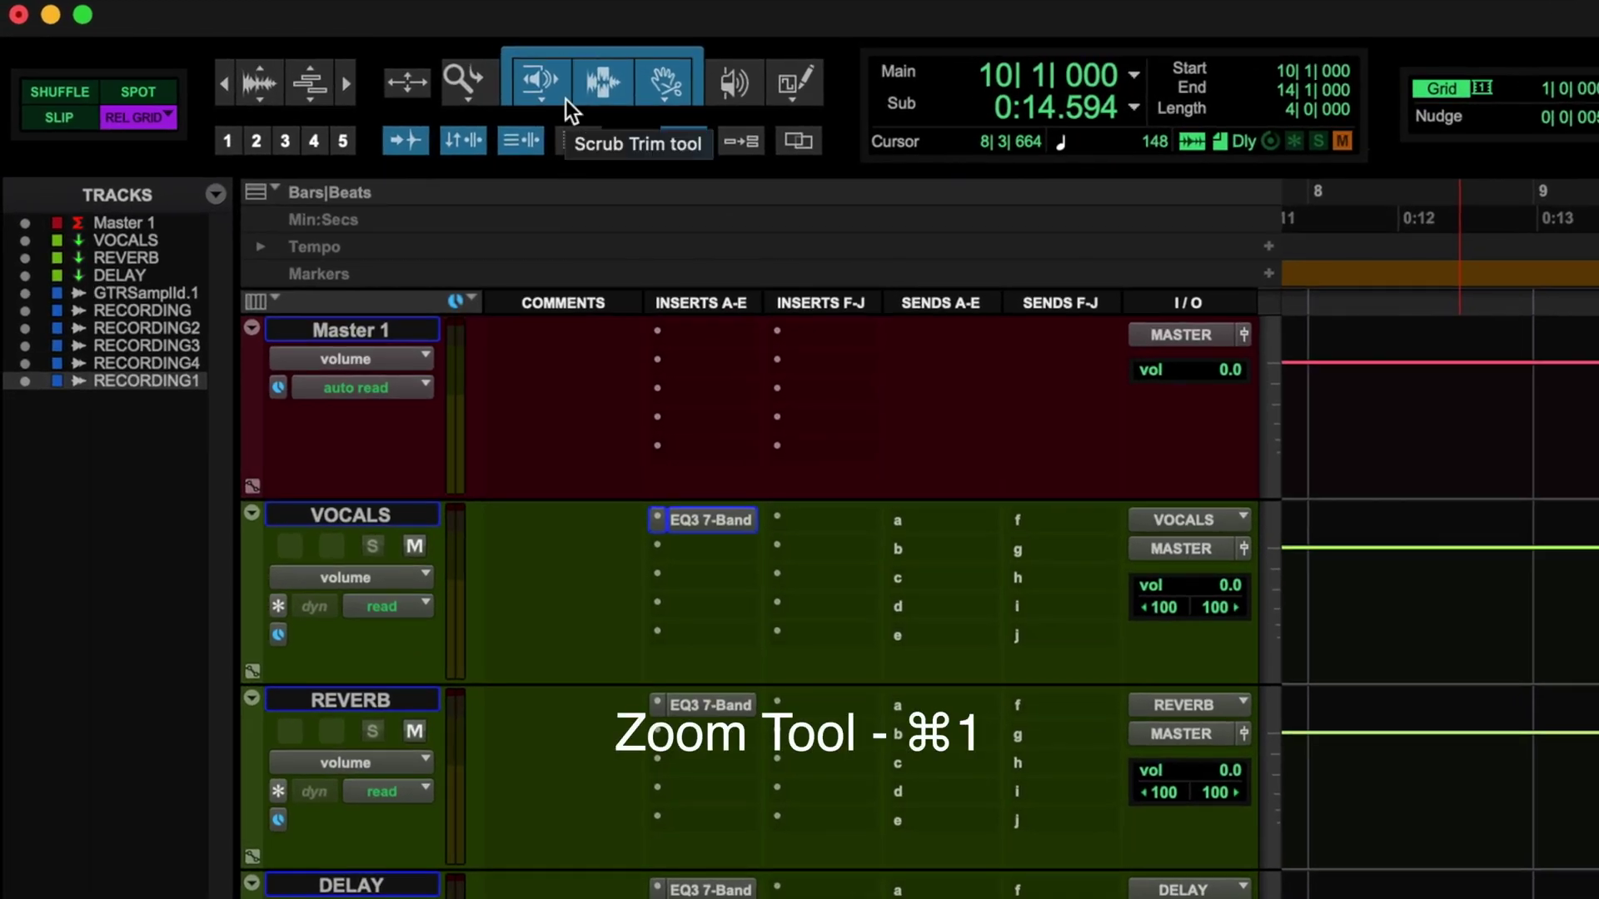
- Try the Zoom, Trim, Selector, Grabber, Scrubber and Pencil tools, then enable the Smart Tool
click(465, 89)
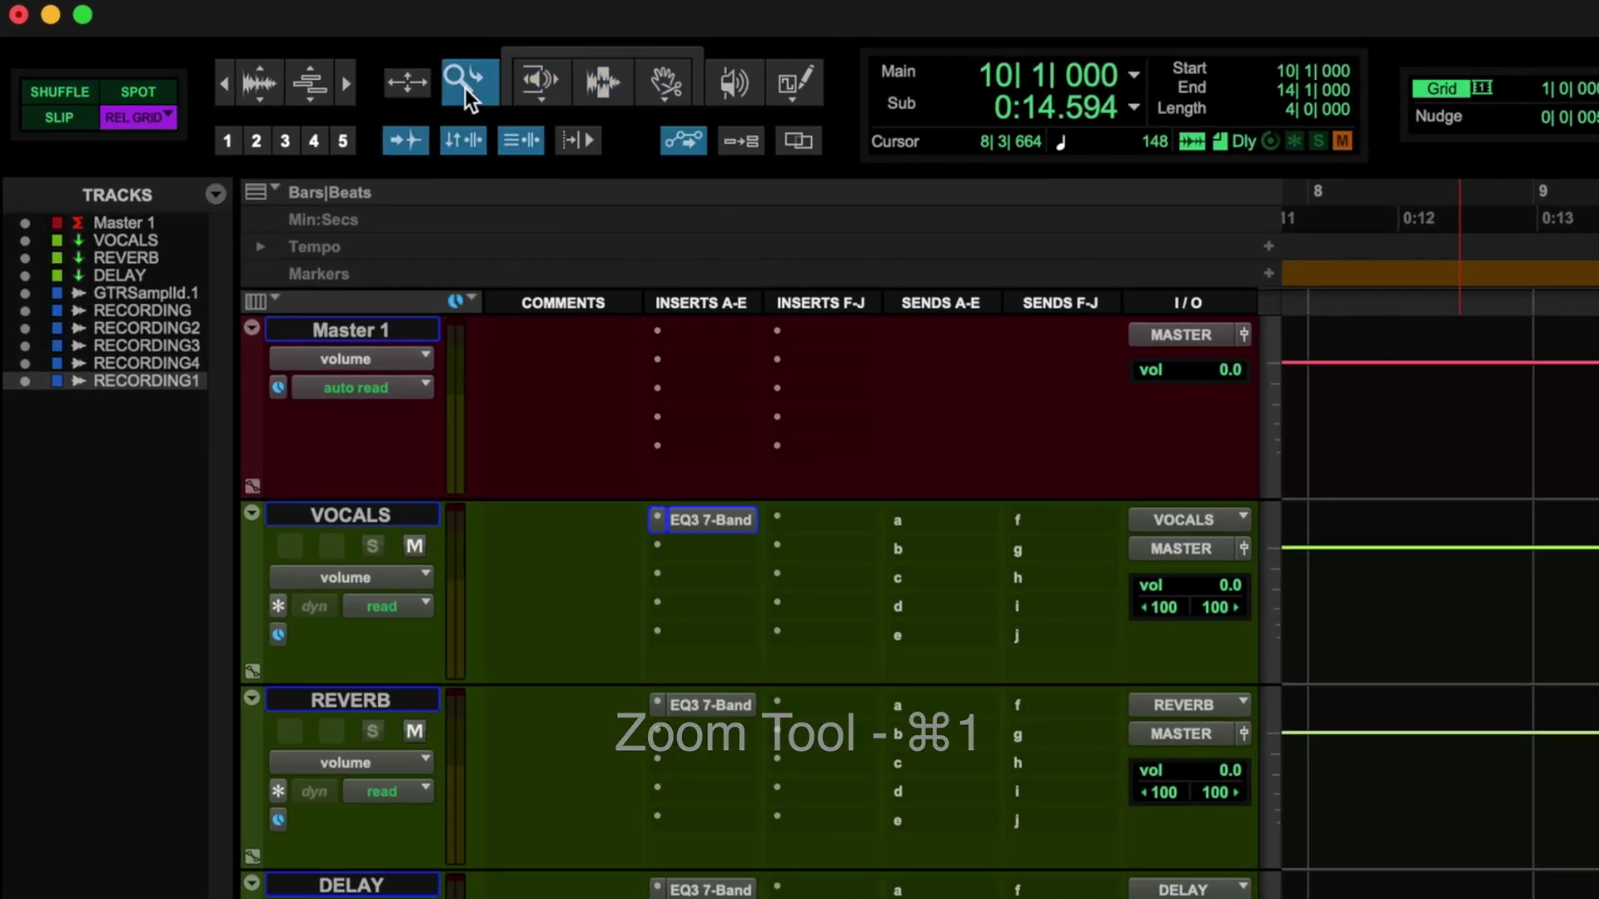
click(552, 88)
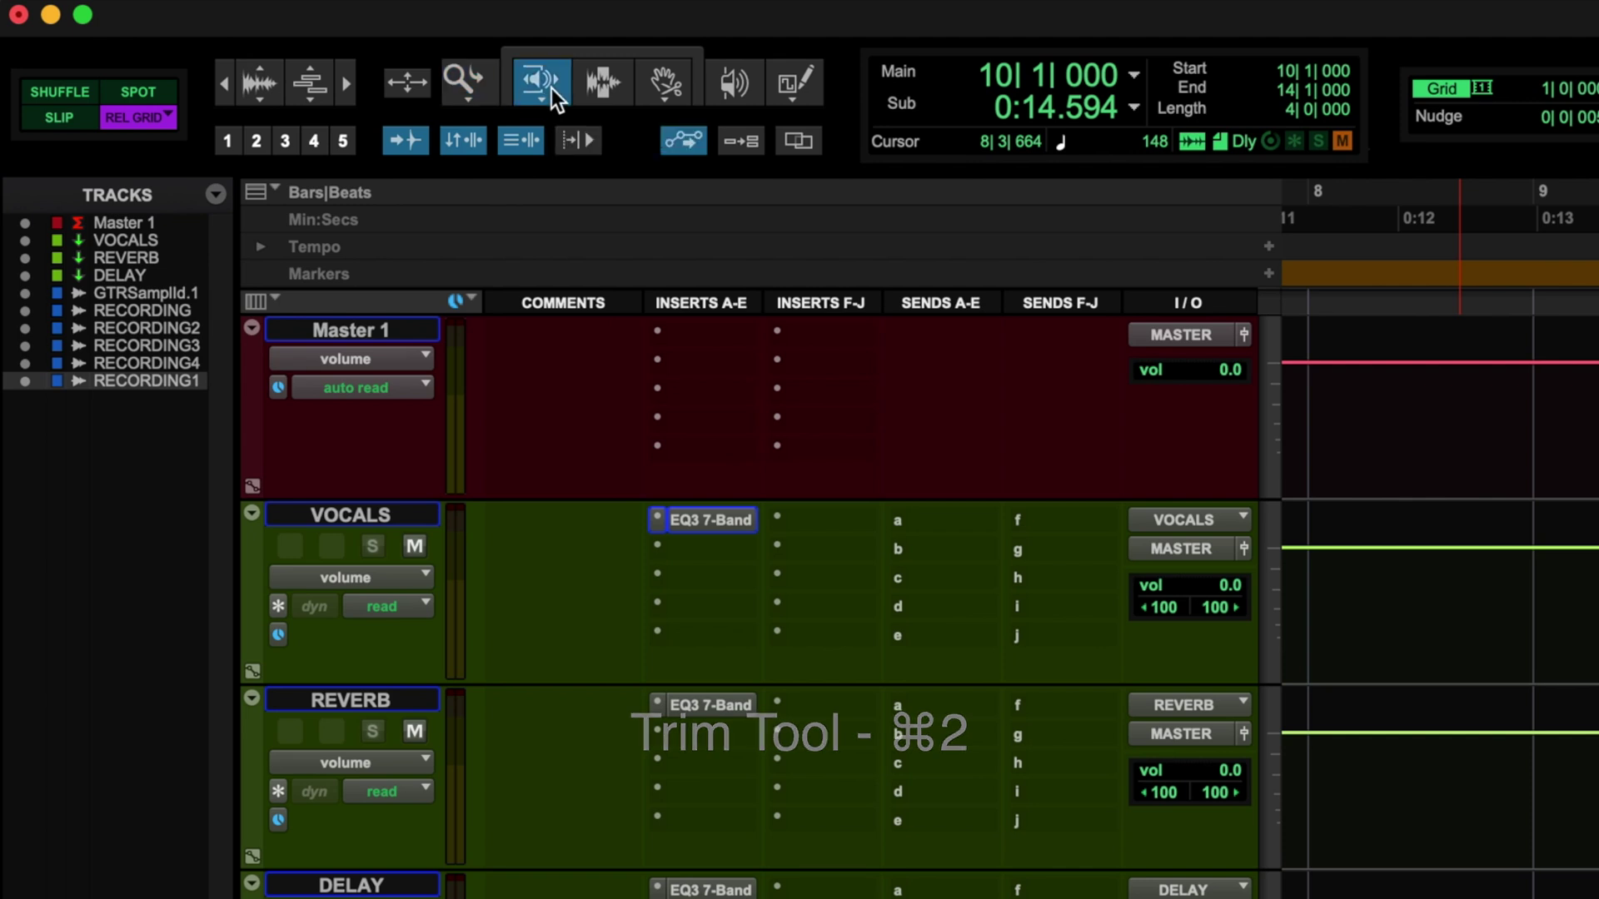
click(620, 90)
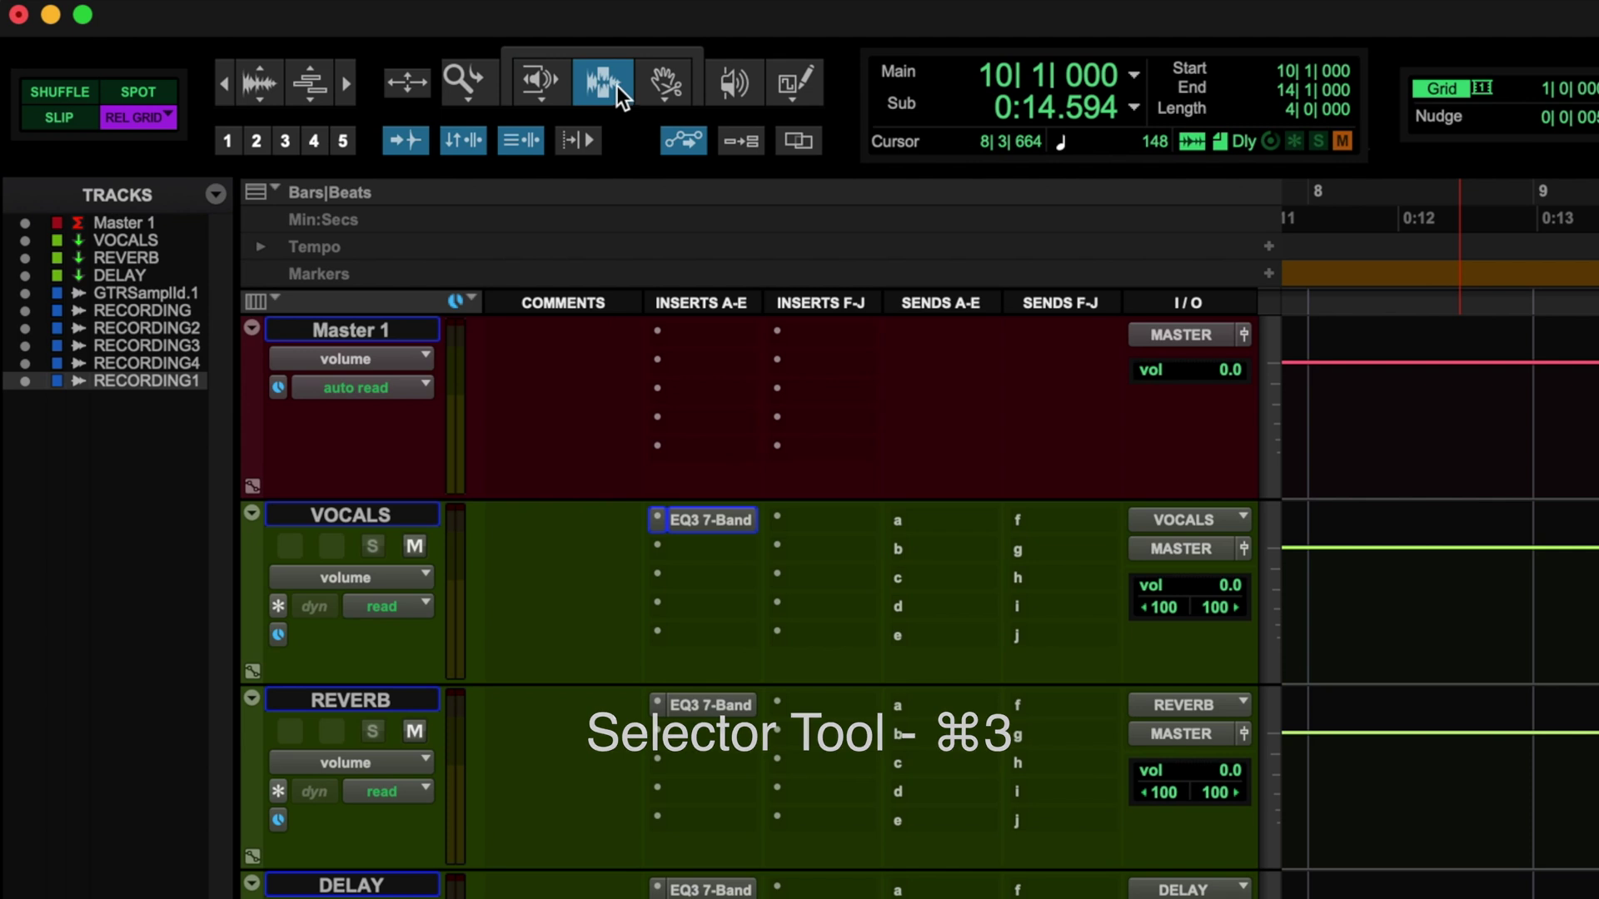
click(664, 84)
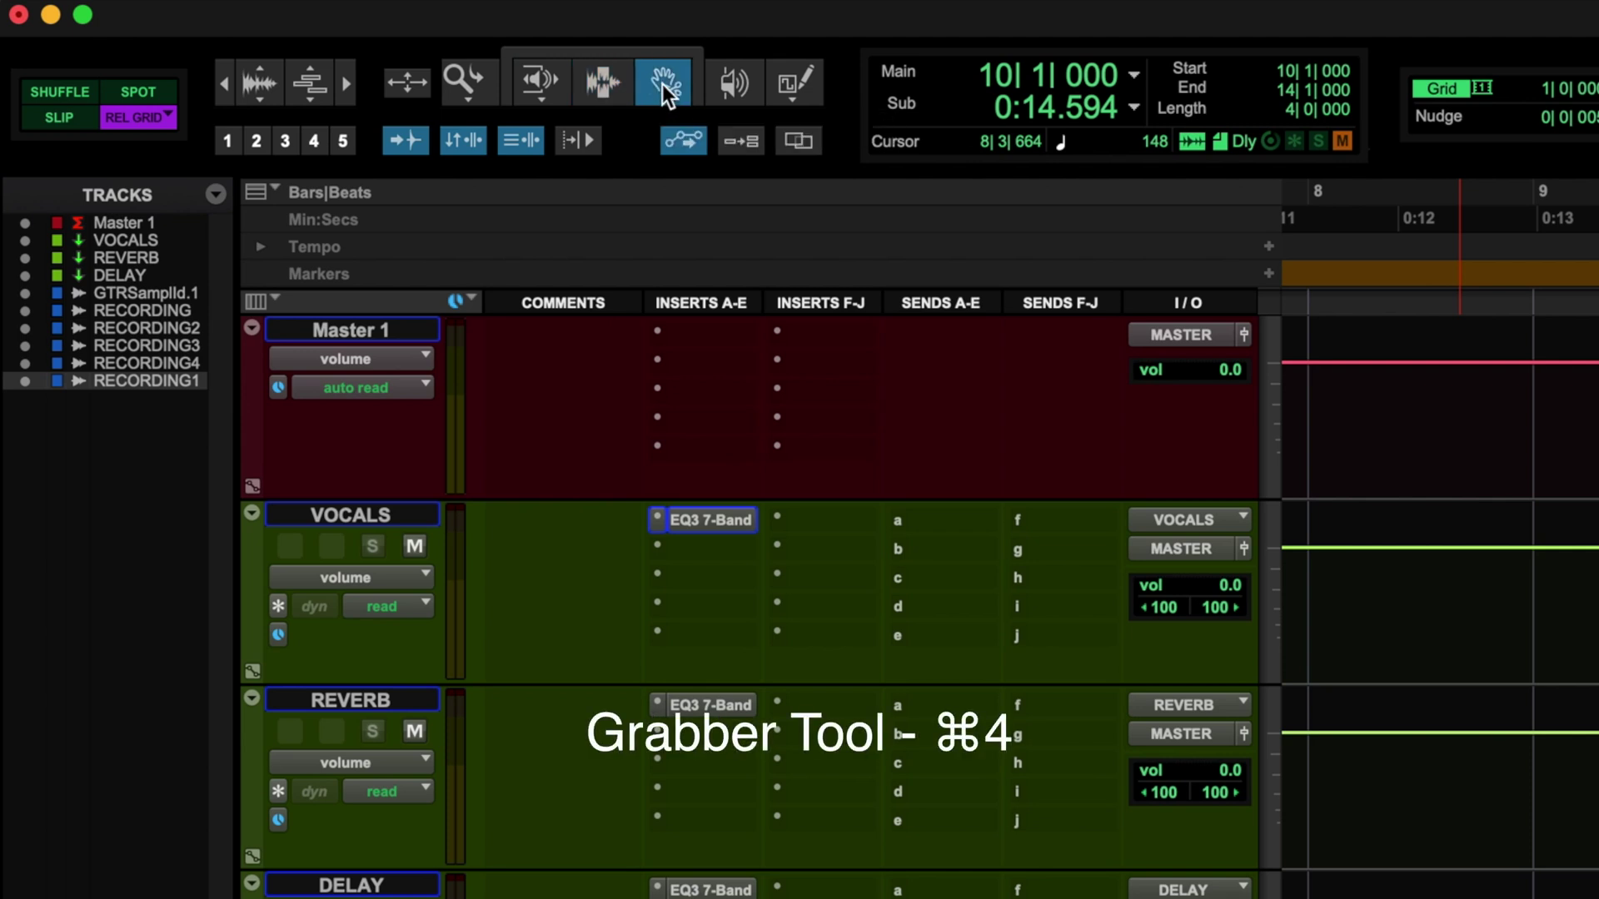
click(733, 84)
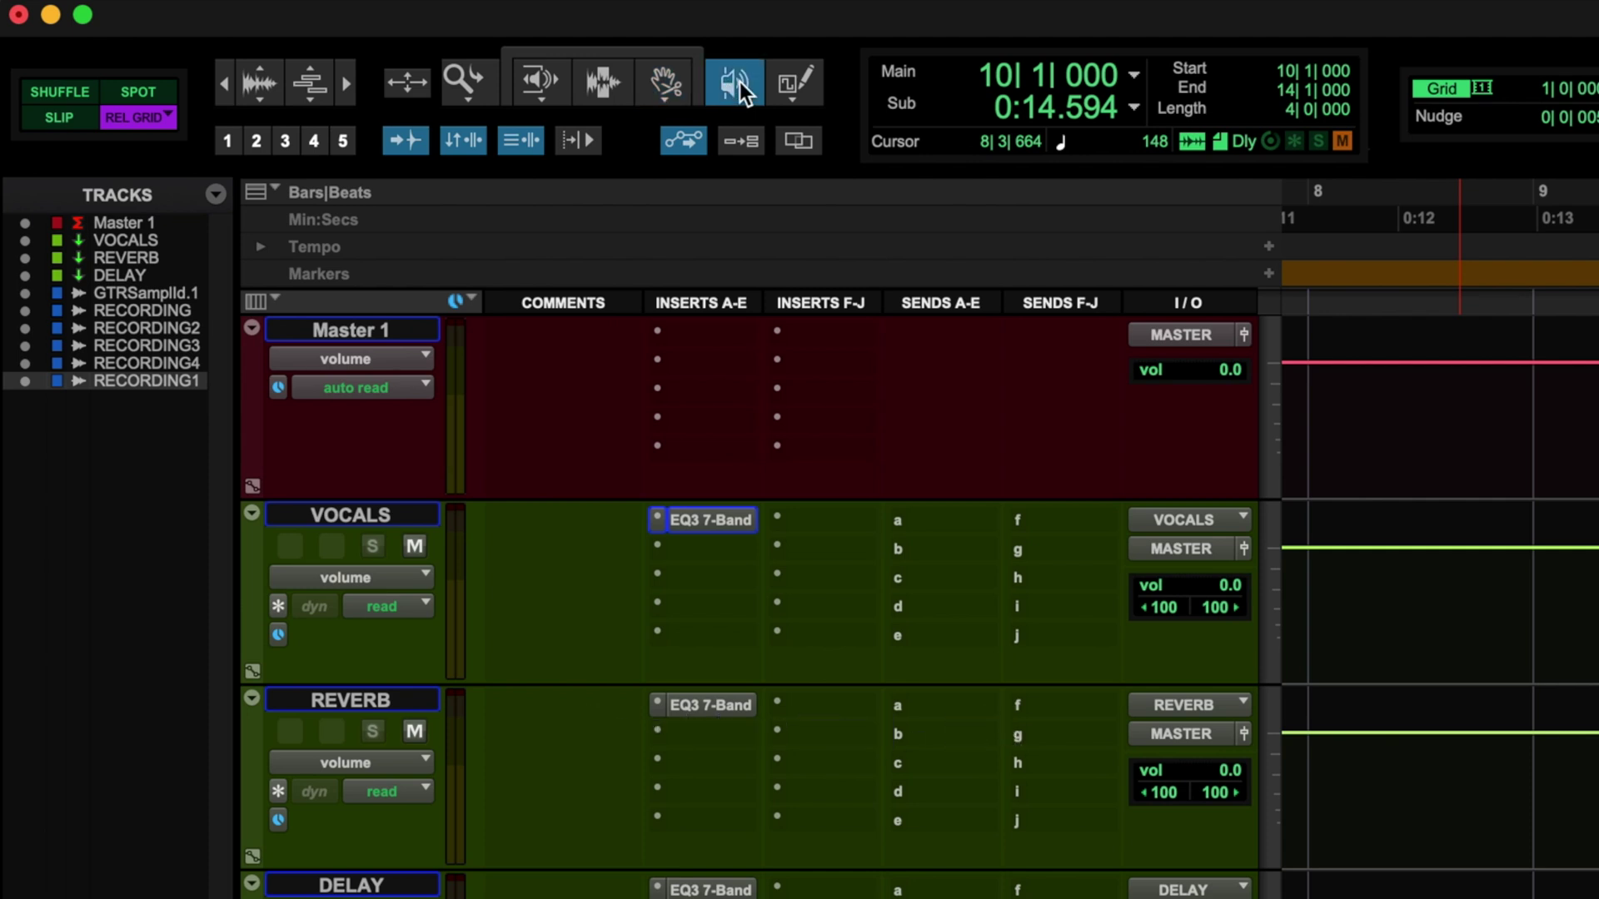
click(792, 87)
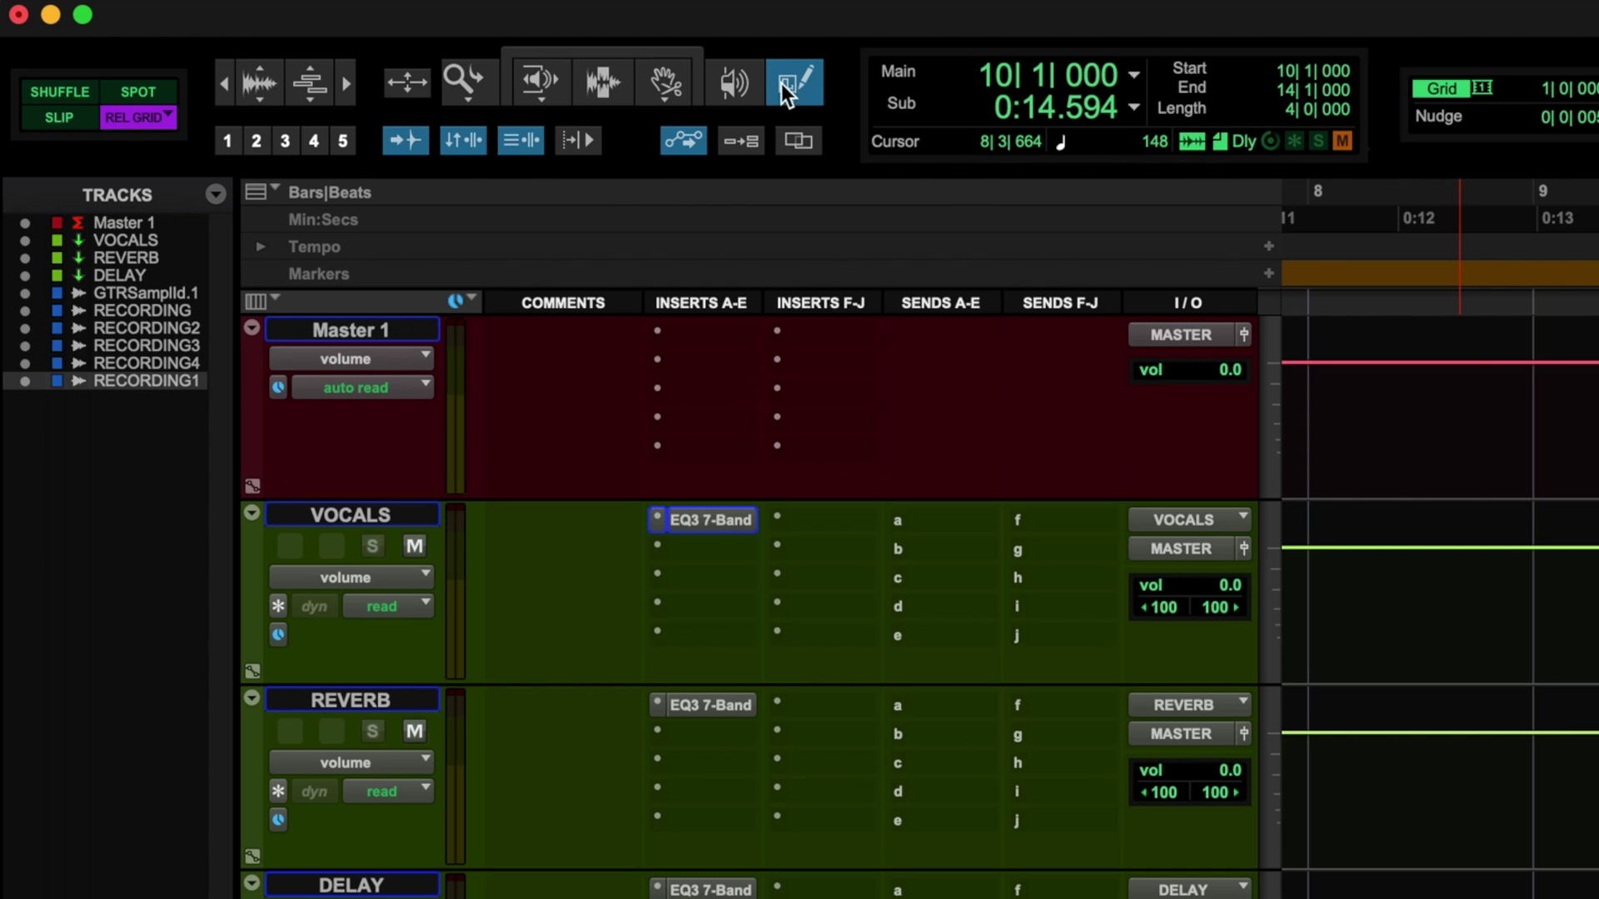
click(610, 53)
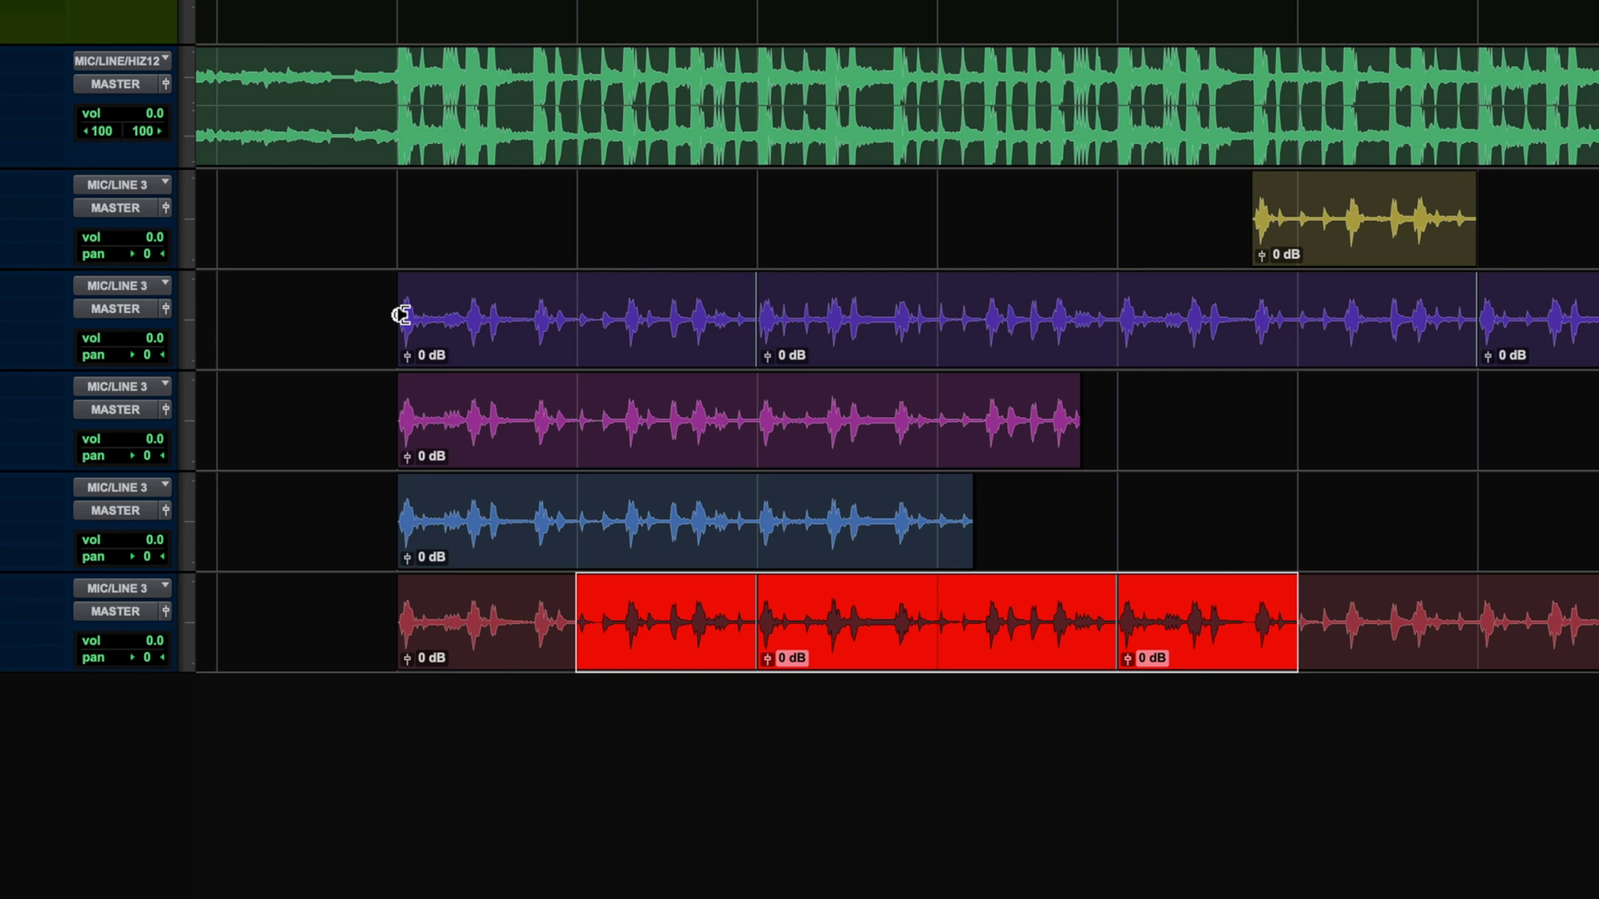
- Try trimming the first RECORDING2 clip's start, undo it, then try moving the clip down a track
click(401, 315)
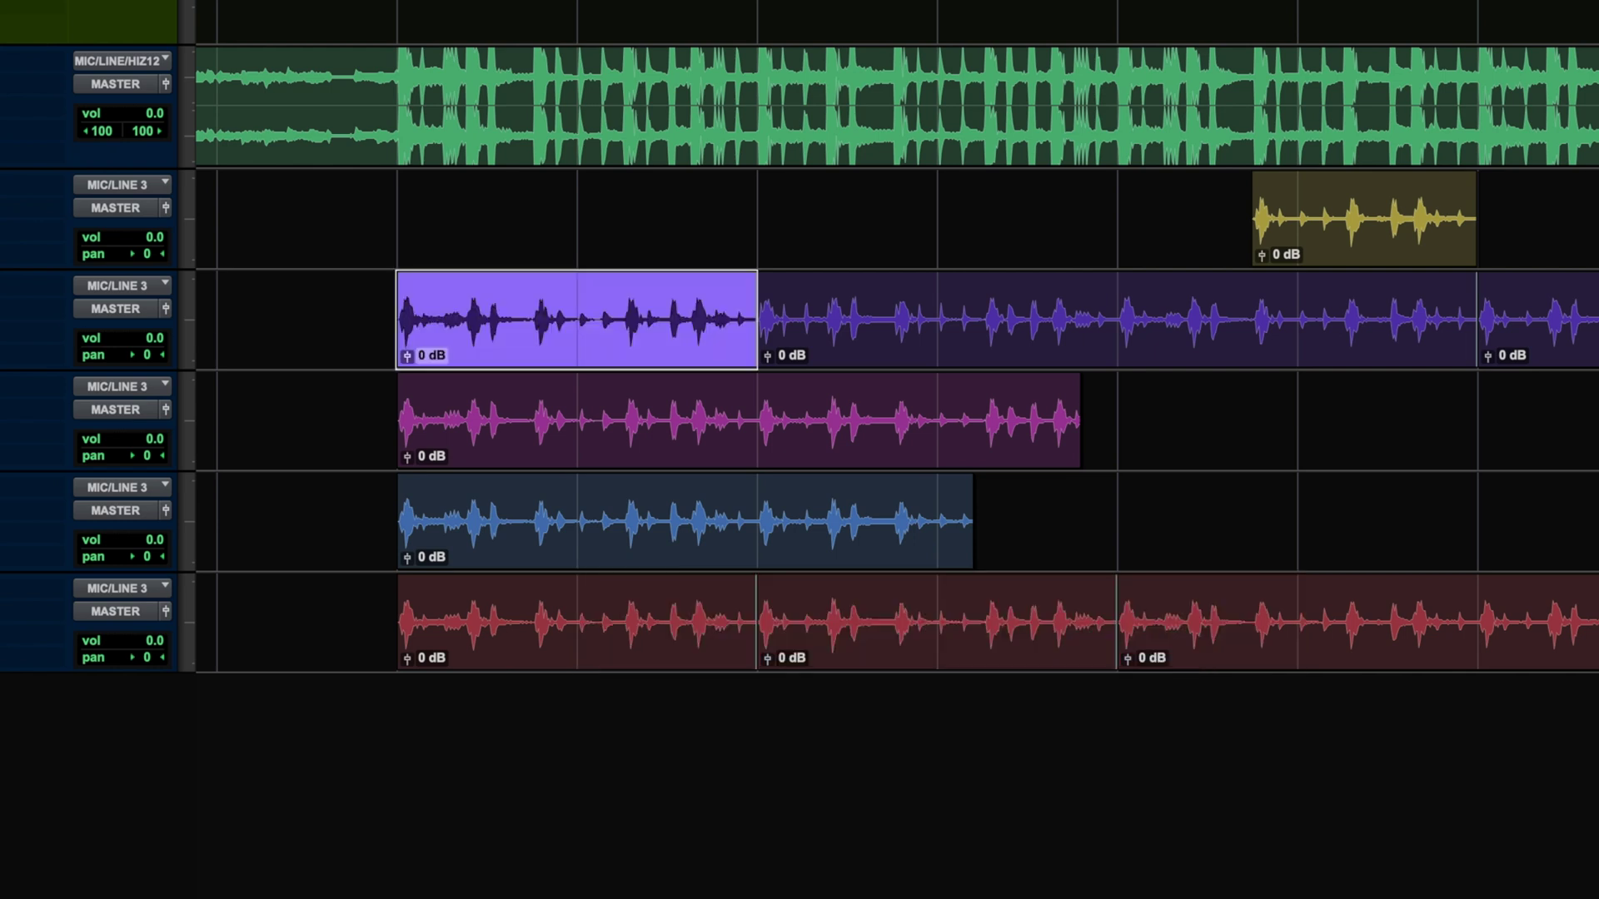
key(ctrl+t)
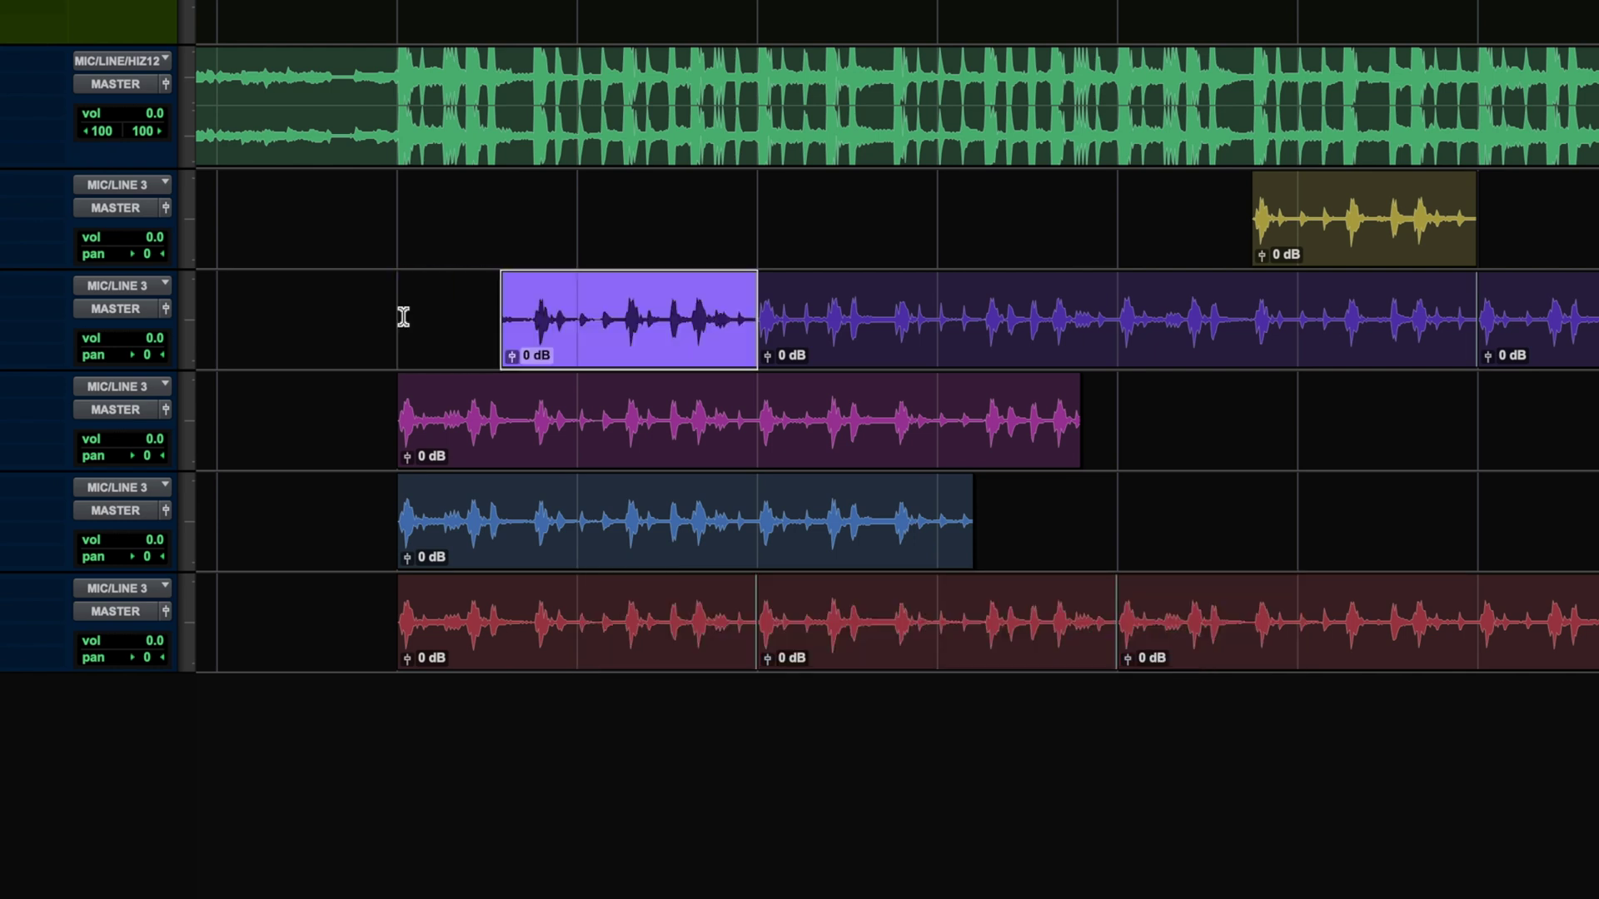
key(ctrl+z)
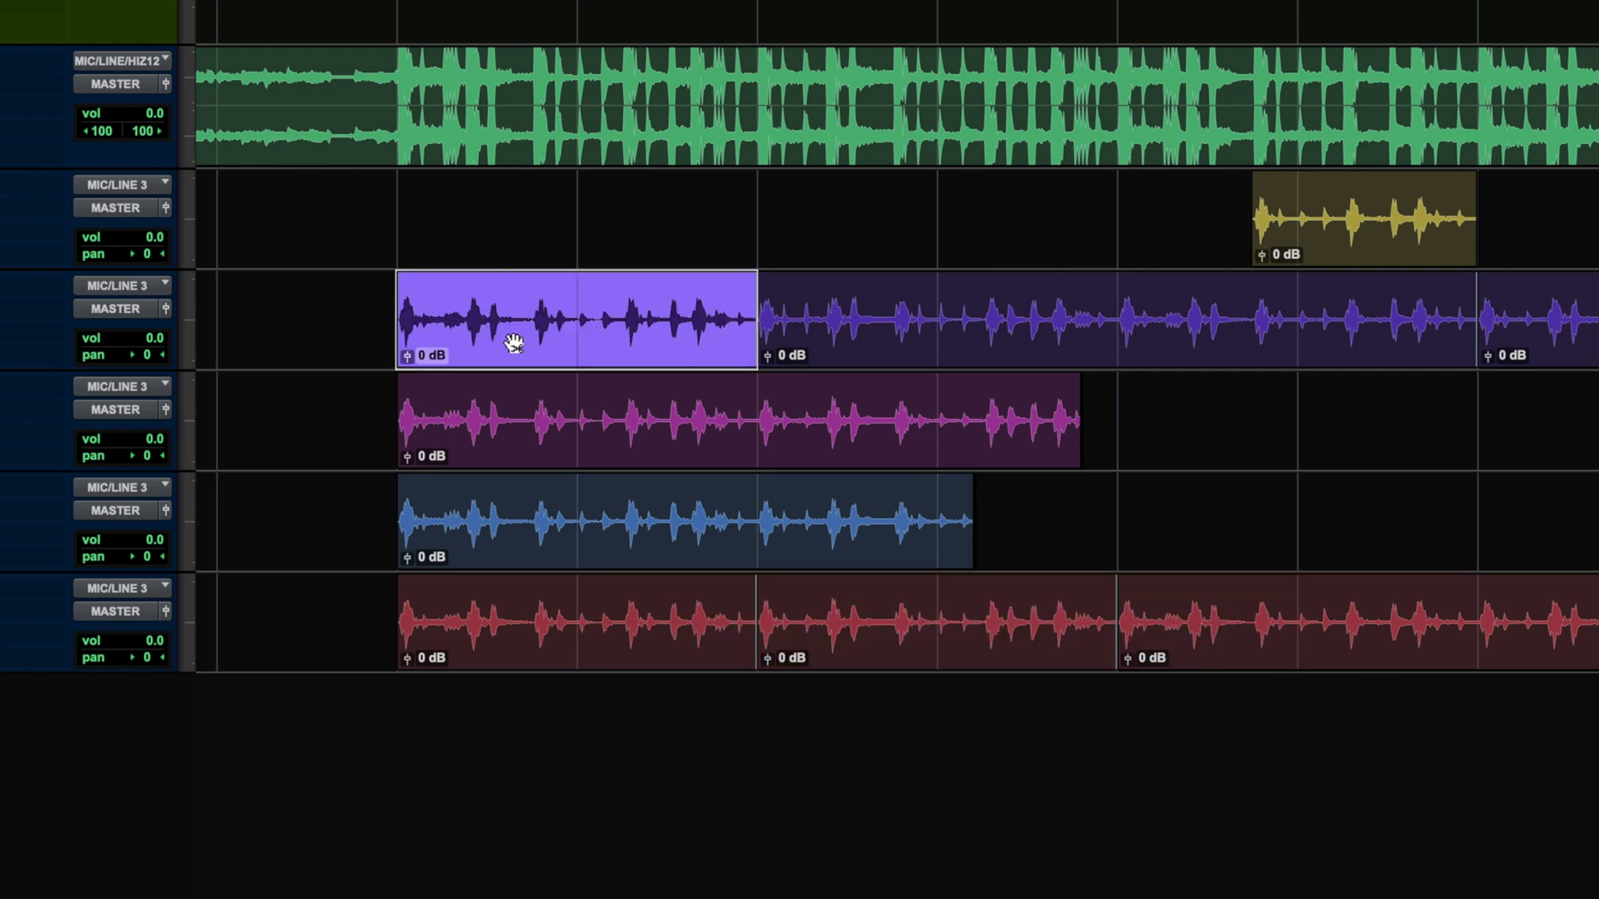
drag(513, 343, 530, 319)
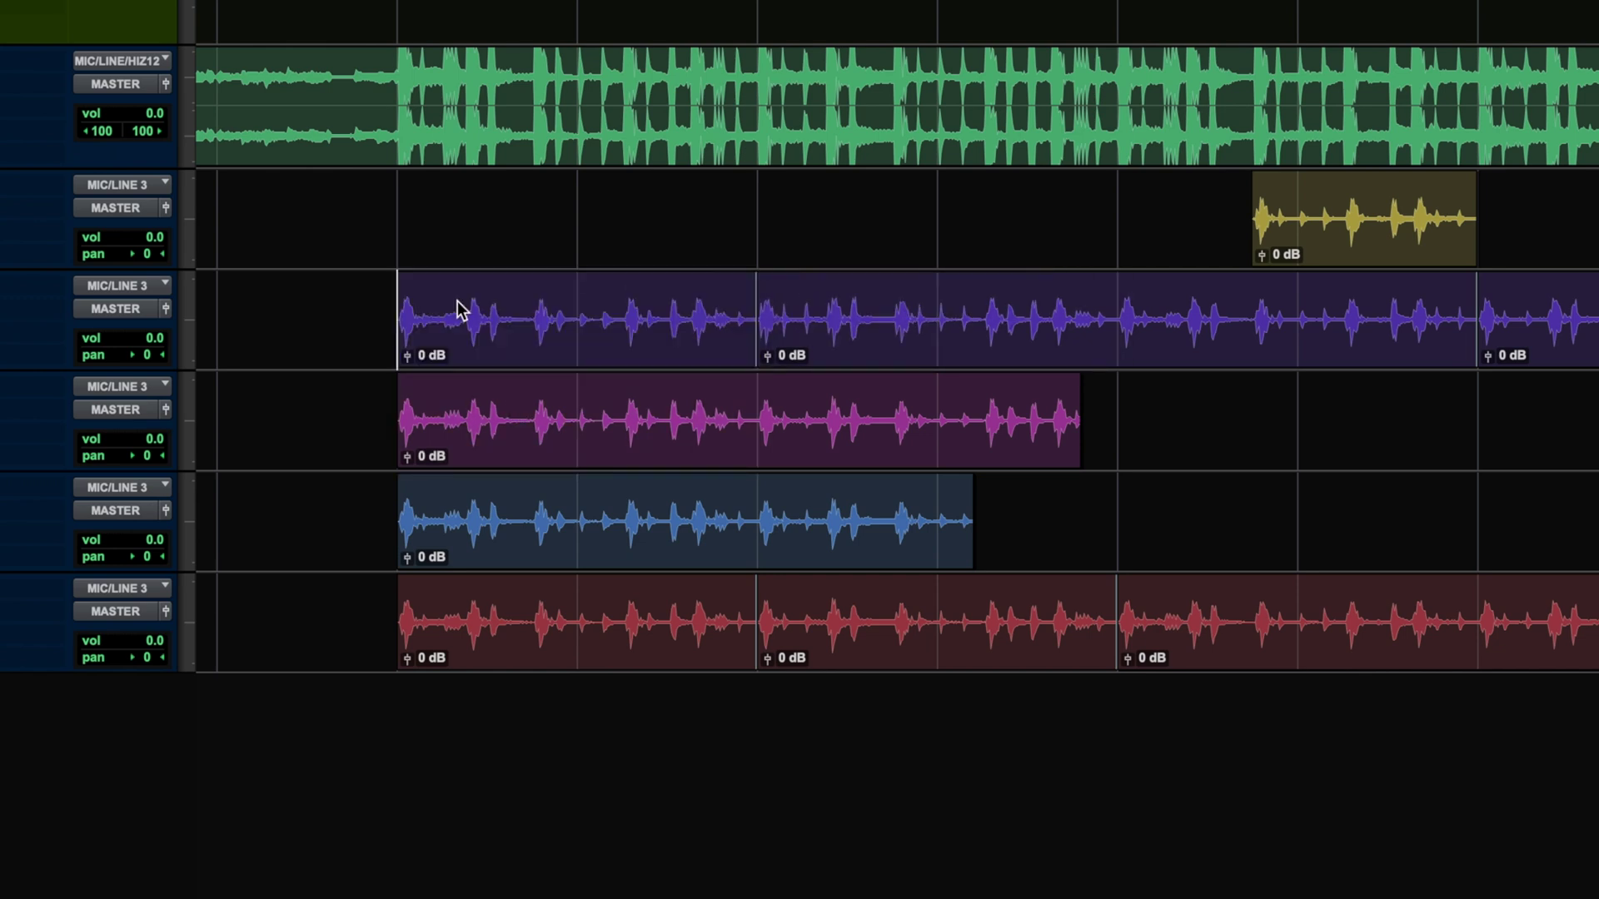
- Select and delete several stretches of RECORDING2, leaving short separated pieces
drag(457, 310, 648, 303)
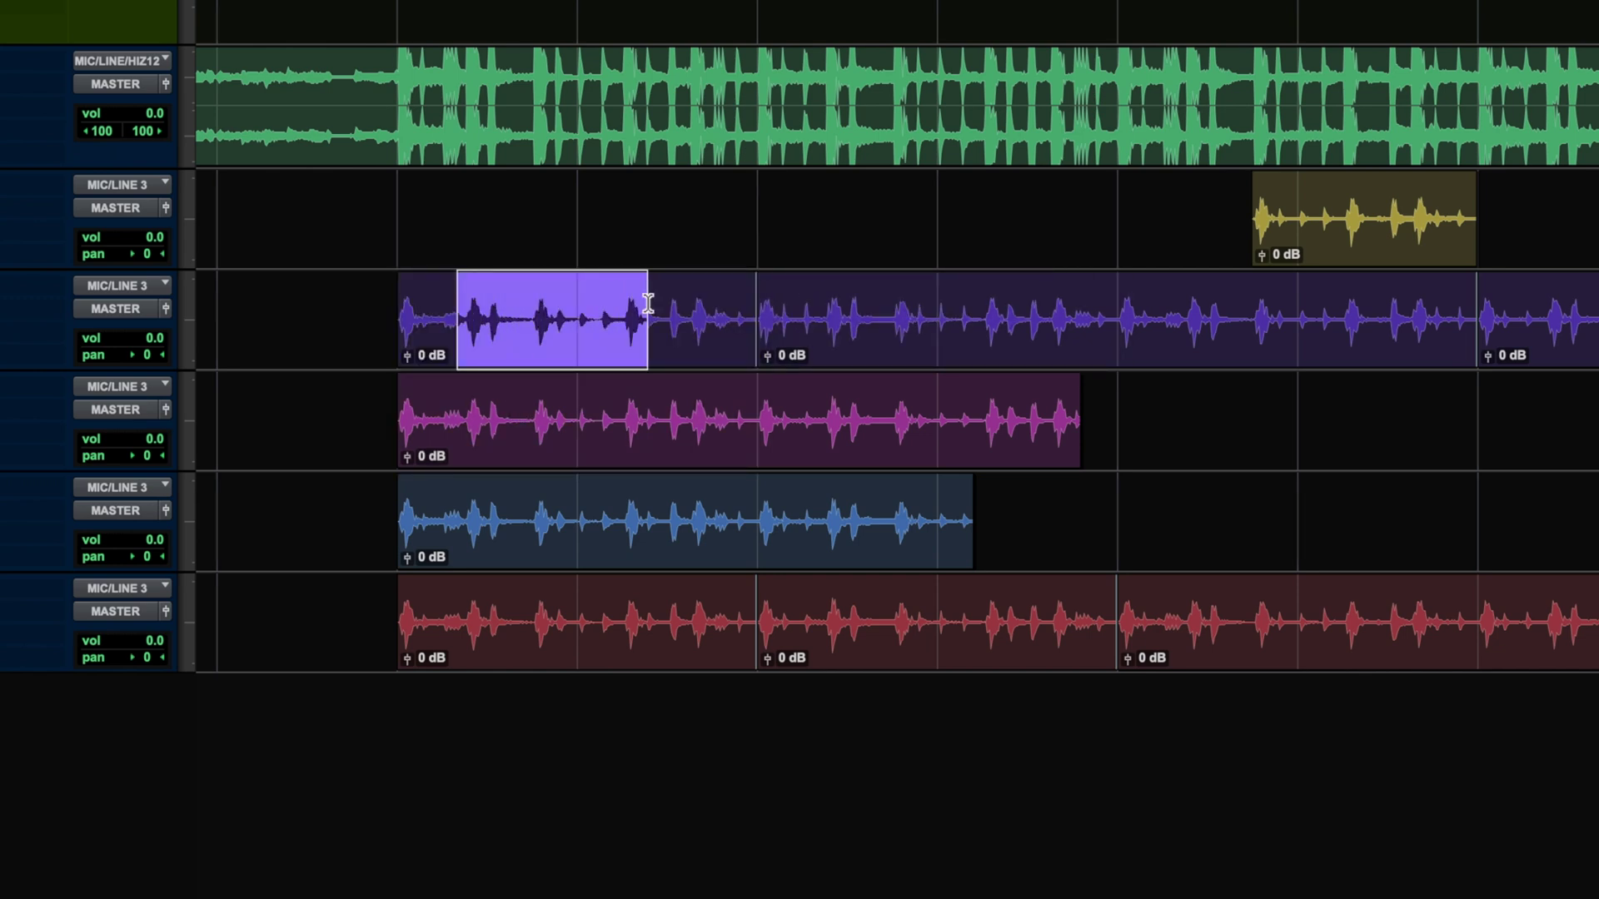
drag(536, 314, 719, 314)
key(Delete)
key(Delete)
drag(810, 317, 1288, 316)
key(Delete)
key(Delete)
key(Delete)
drag(1352, 316, 1448, 317)
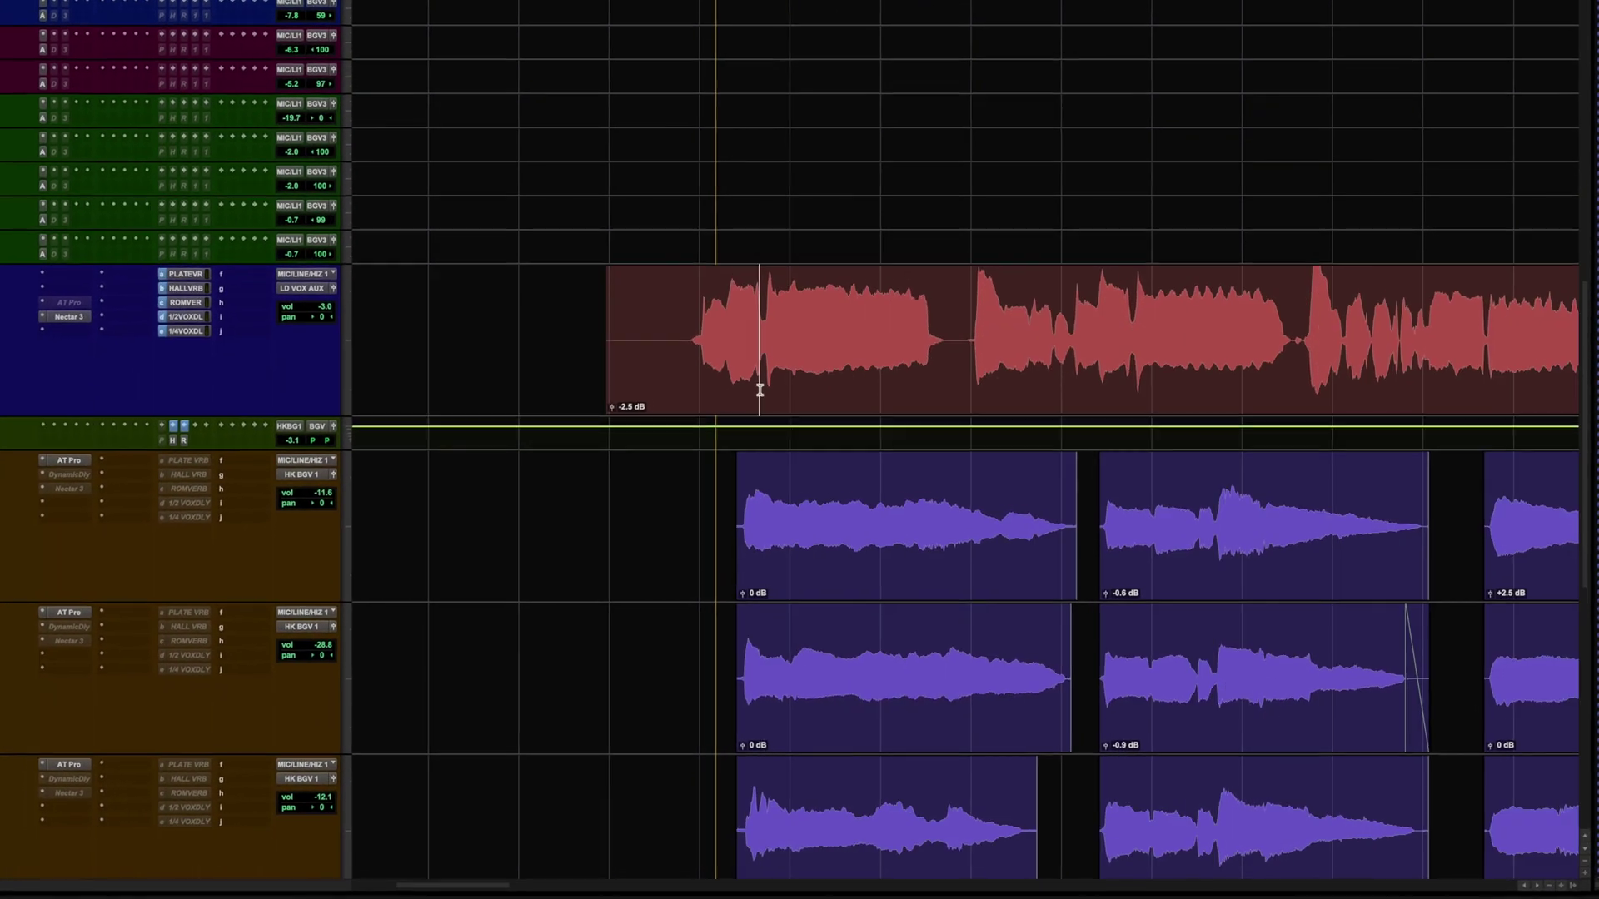
- Try Strip Silence on the VS LD REAMP clip at a -58 dB threshold, closing without stripping
double_click(784, 424)
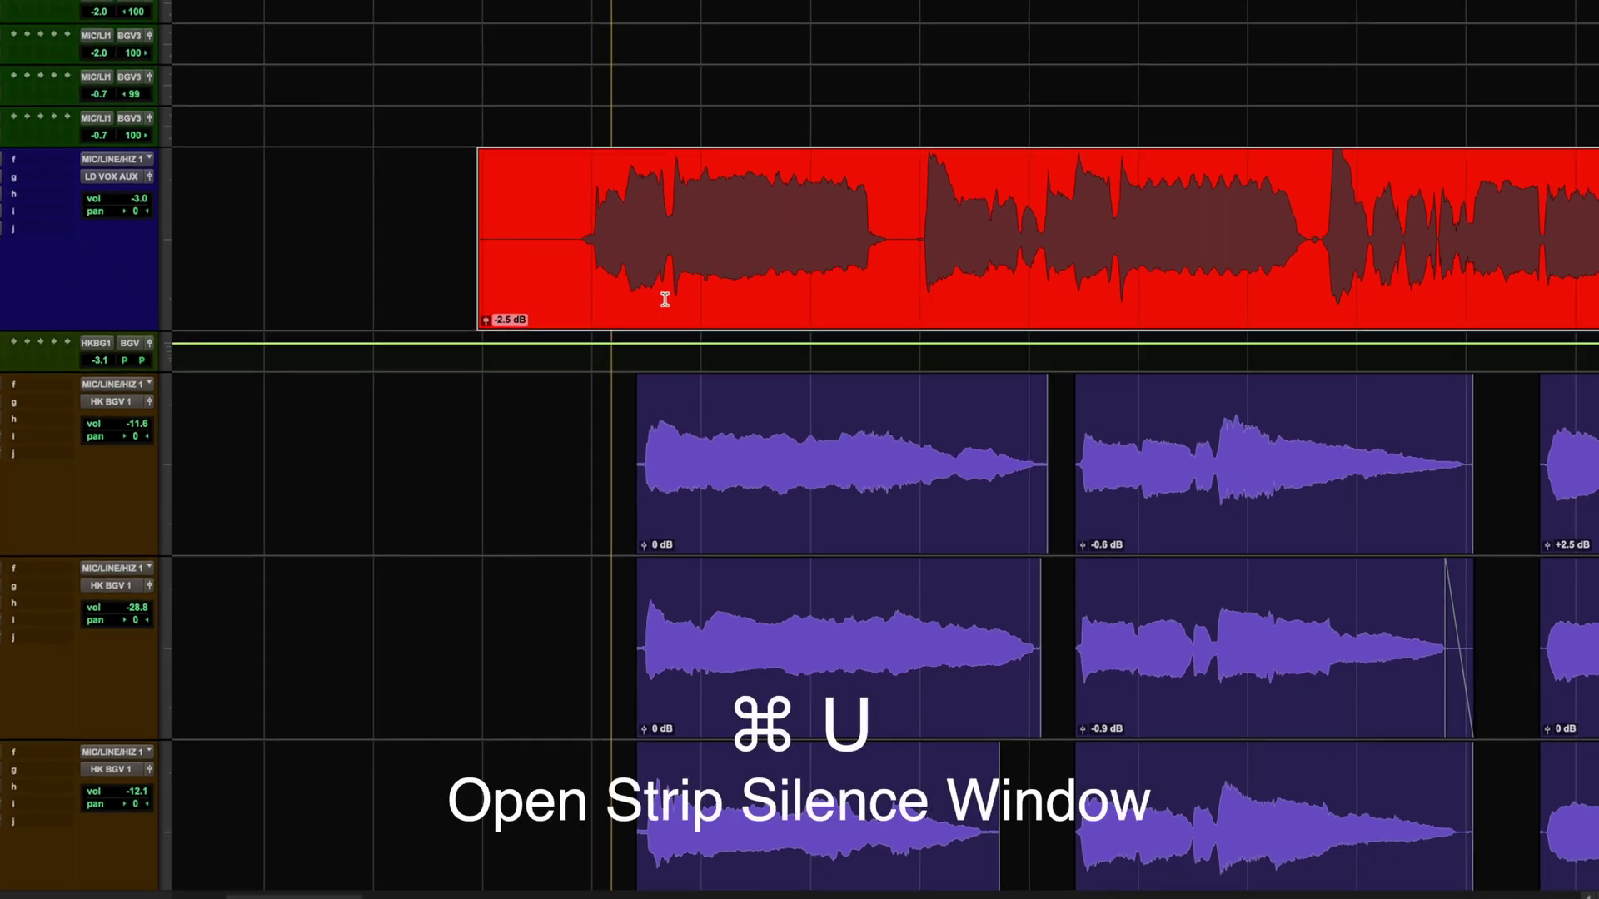
key(super+u)
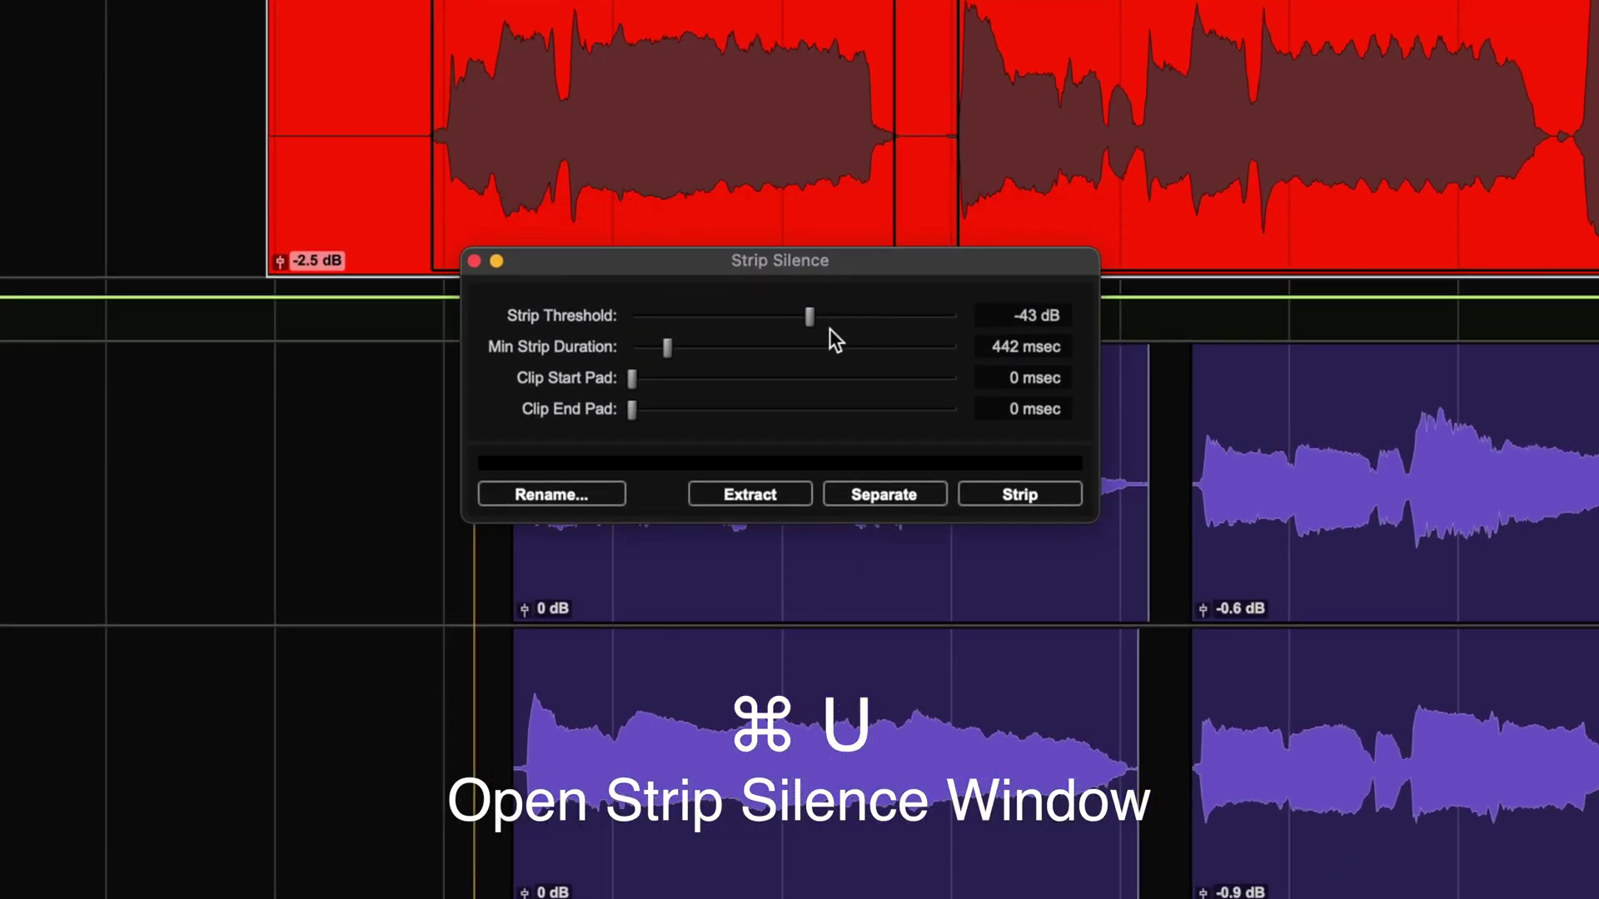
drag(808, 317, 773, 322)
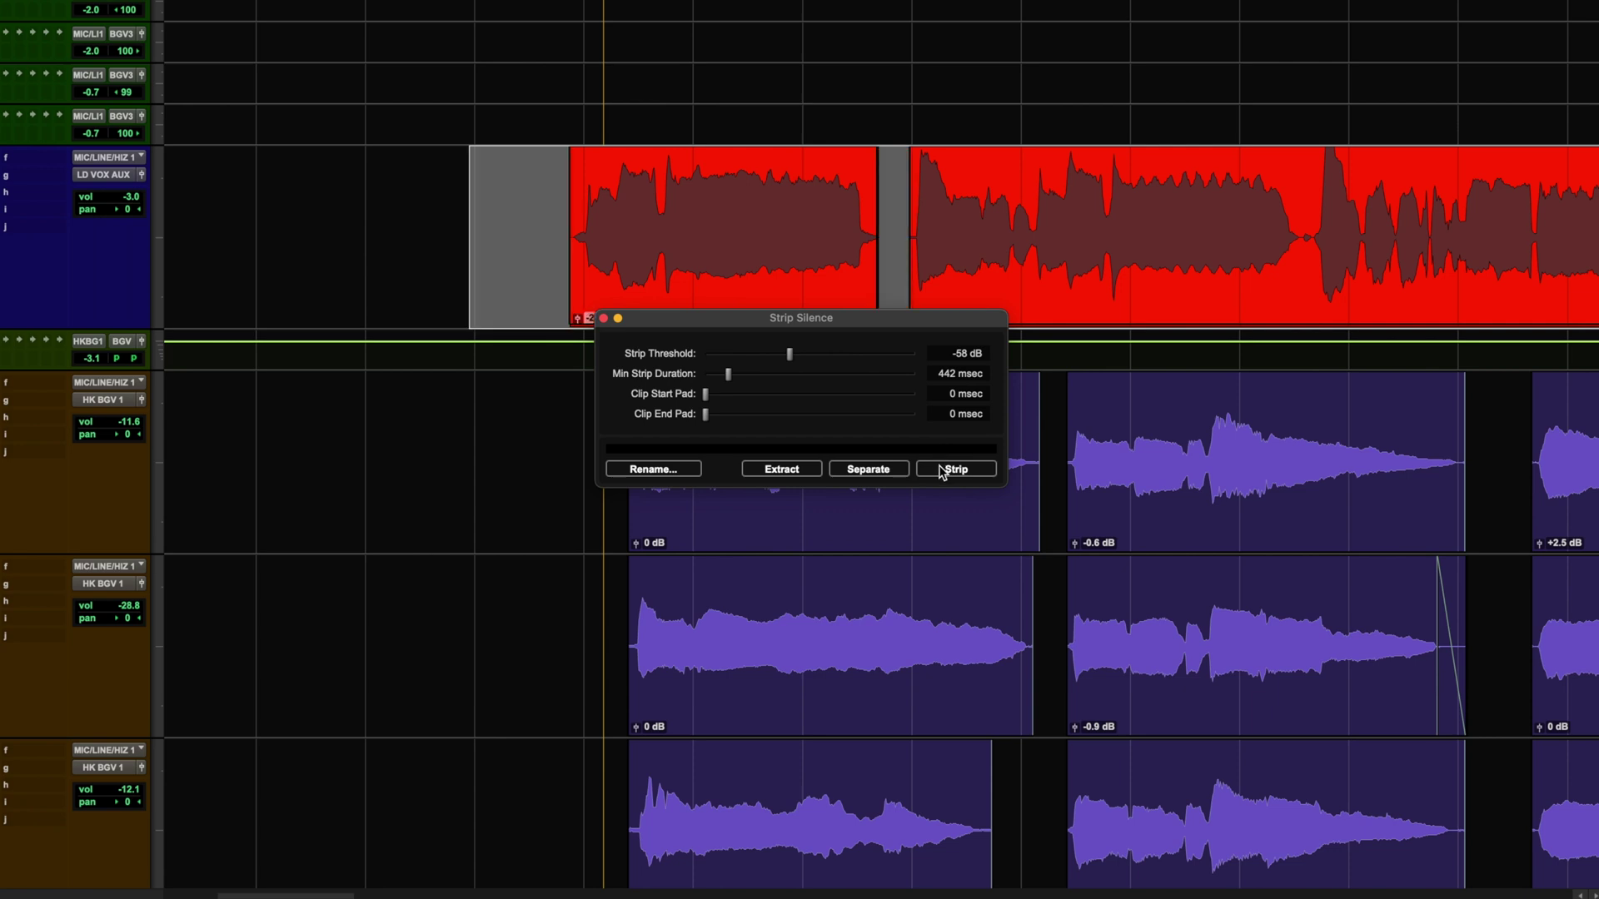
click(603, 318)
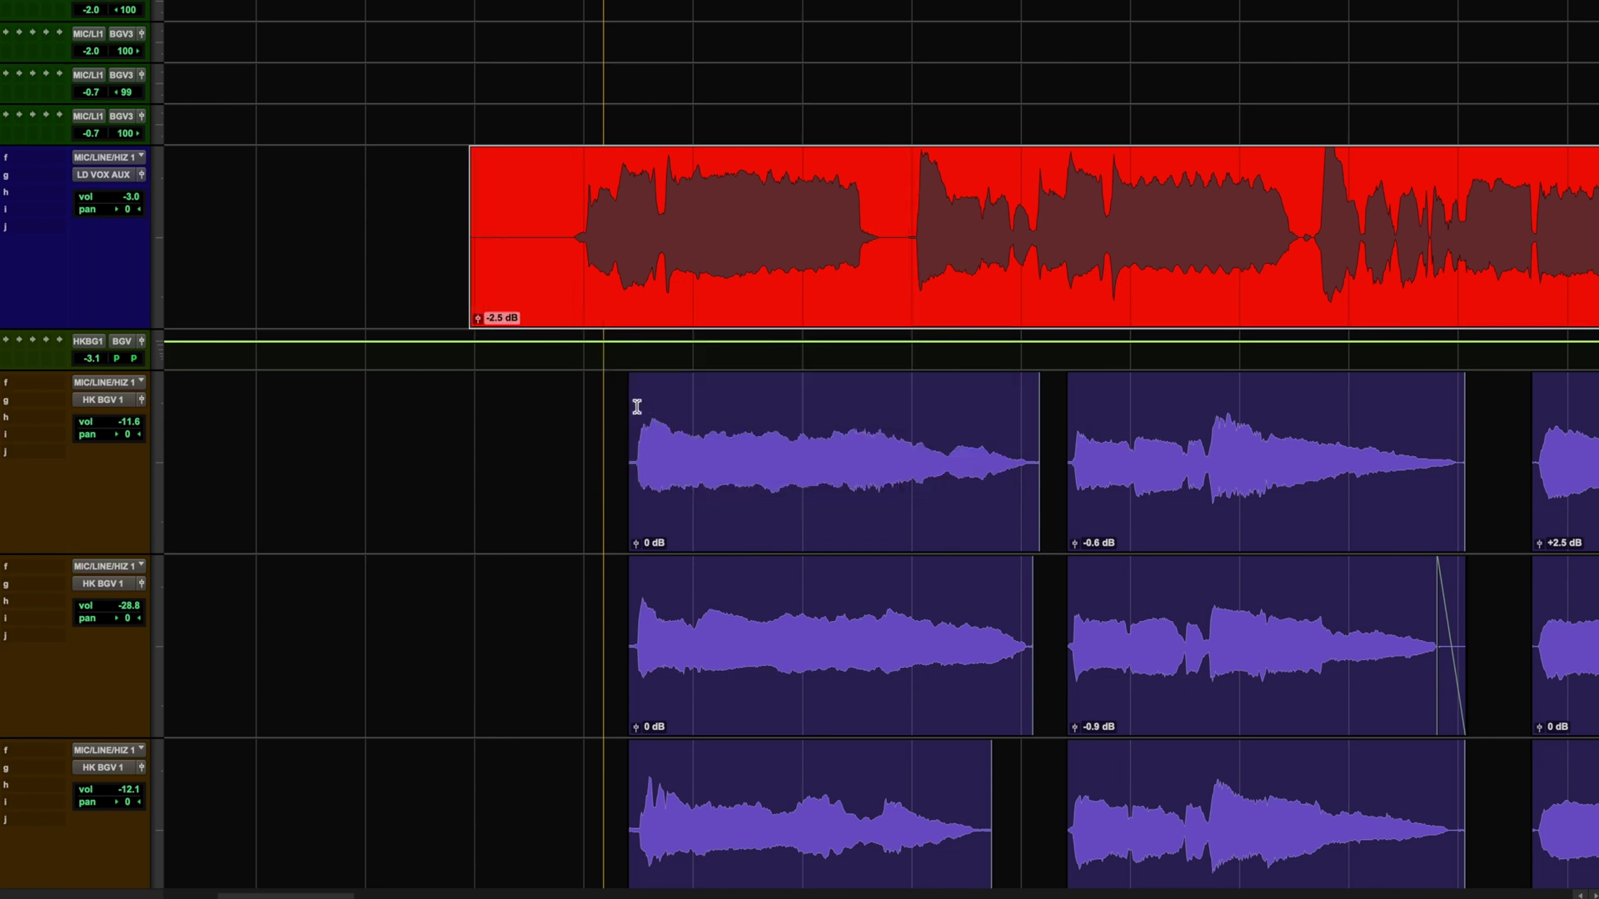
- Trim the red vocal clip's start and end to chosen points, then add a fade-in and fade-out
click(560, 210)
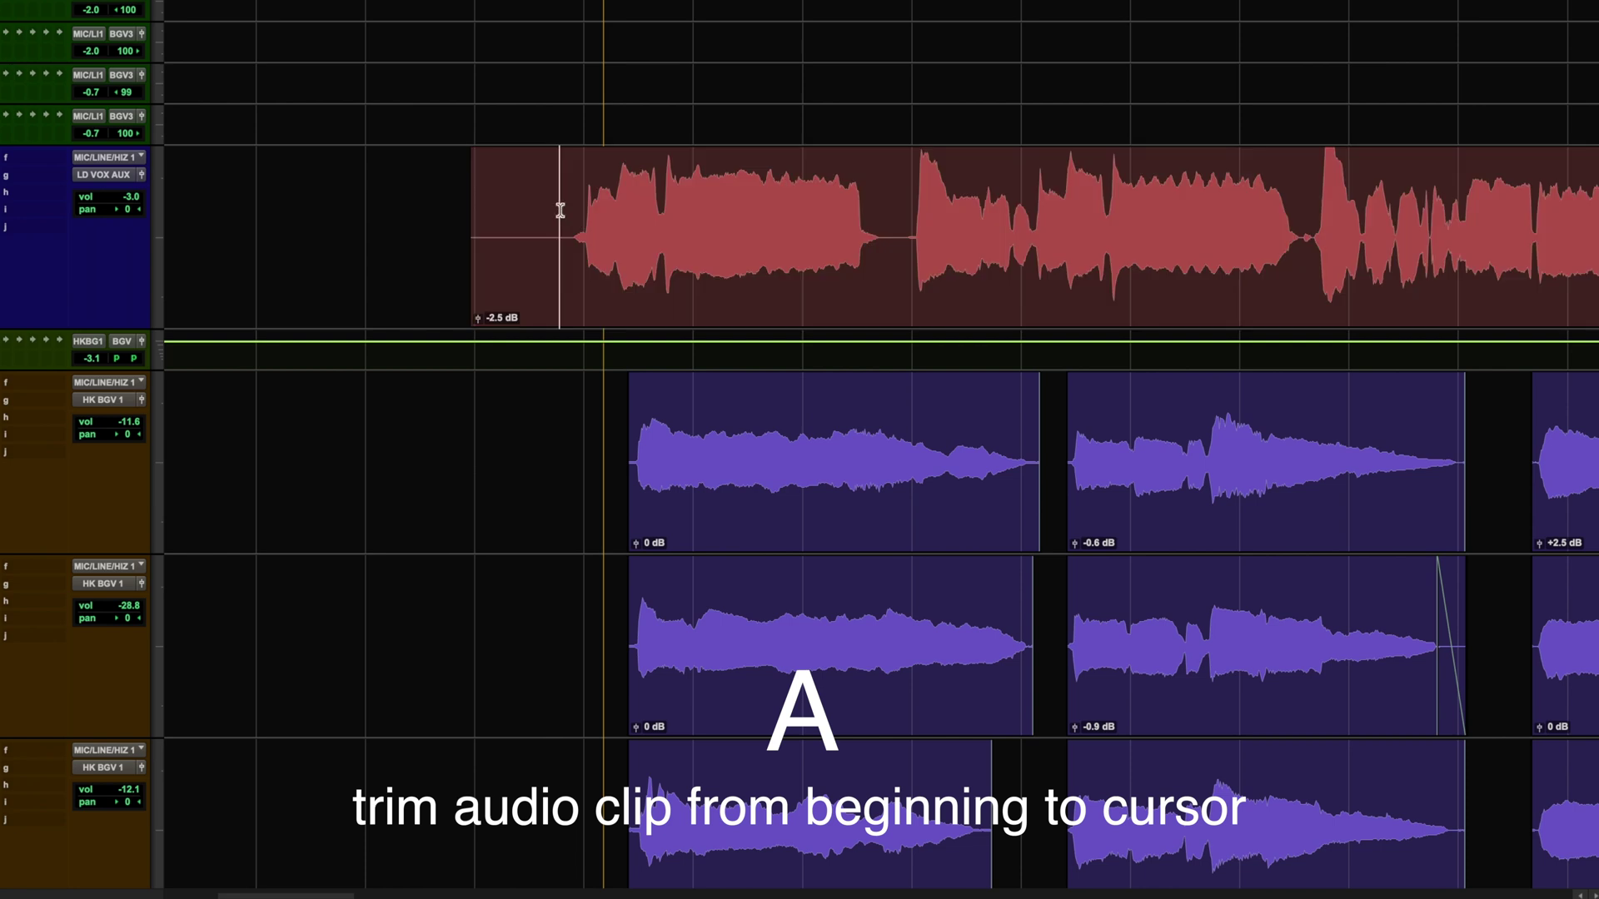
key(a)
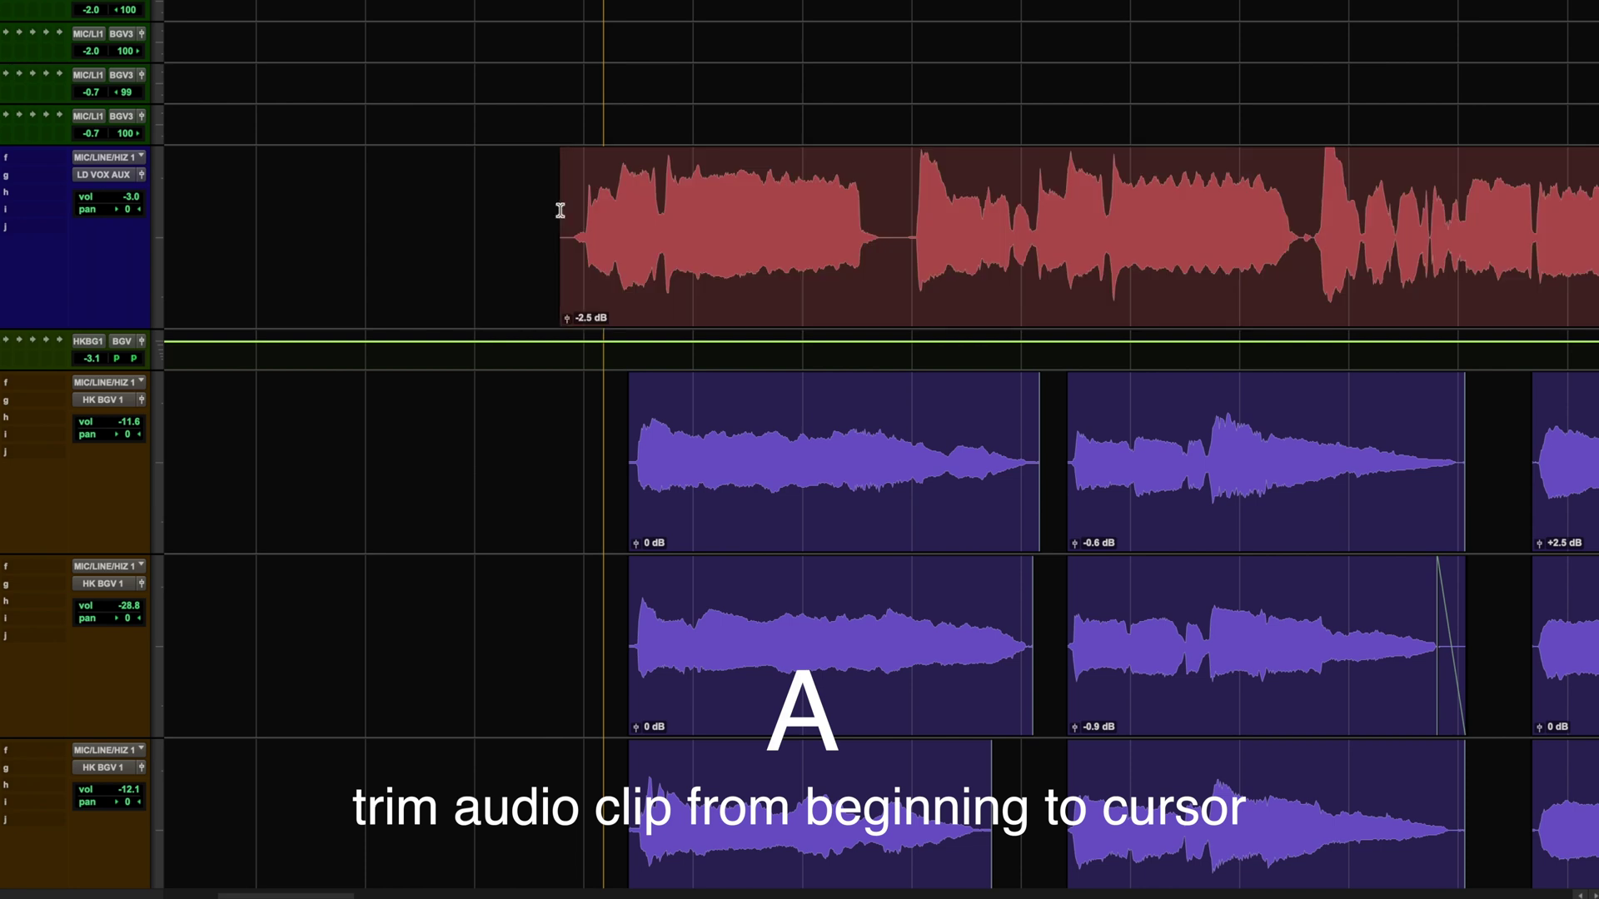
key(s)
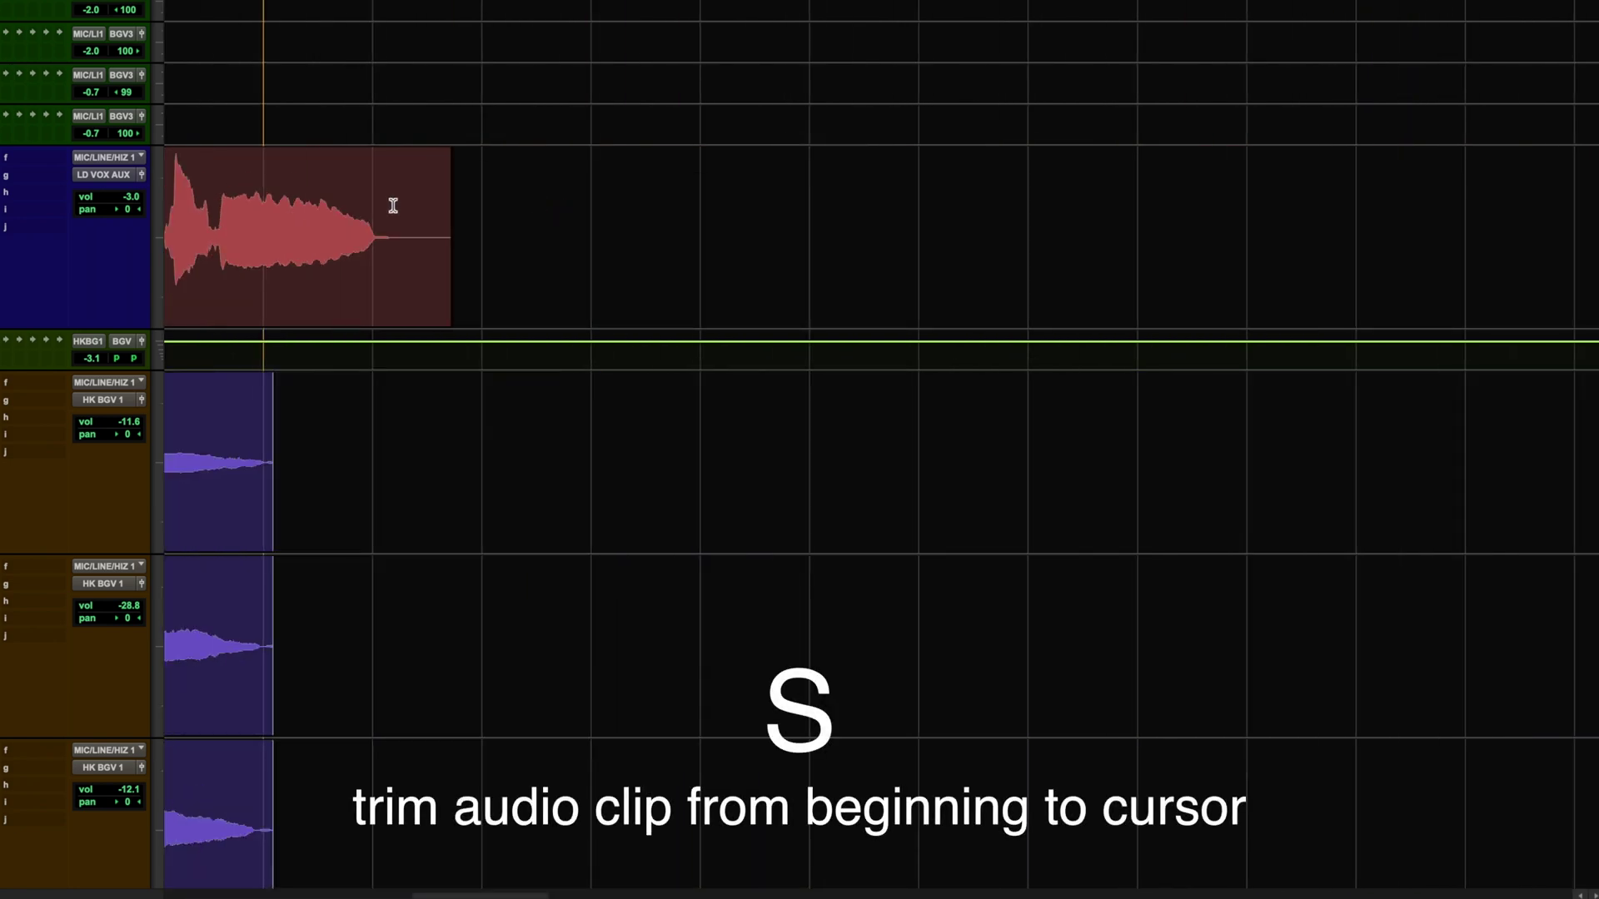
click(393, 205)
key(s)
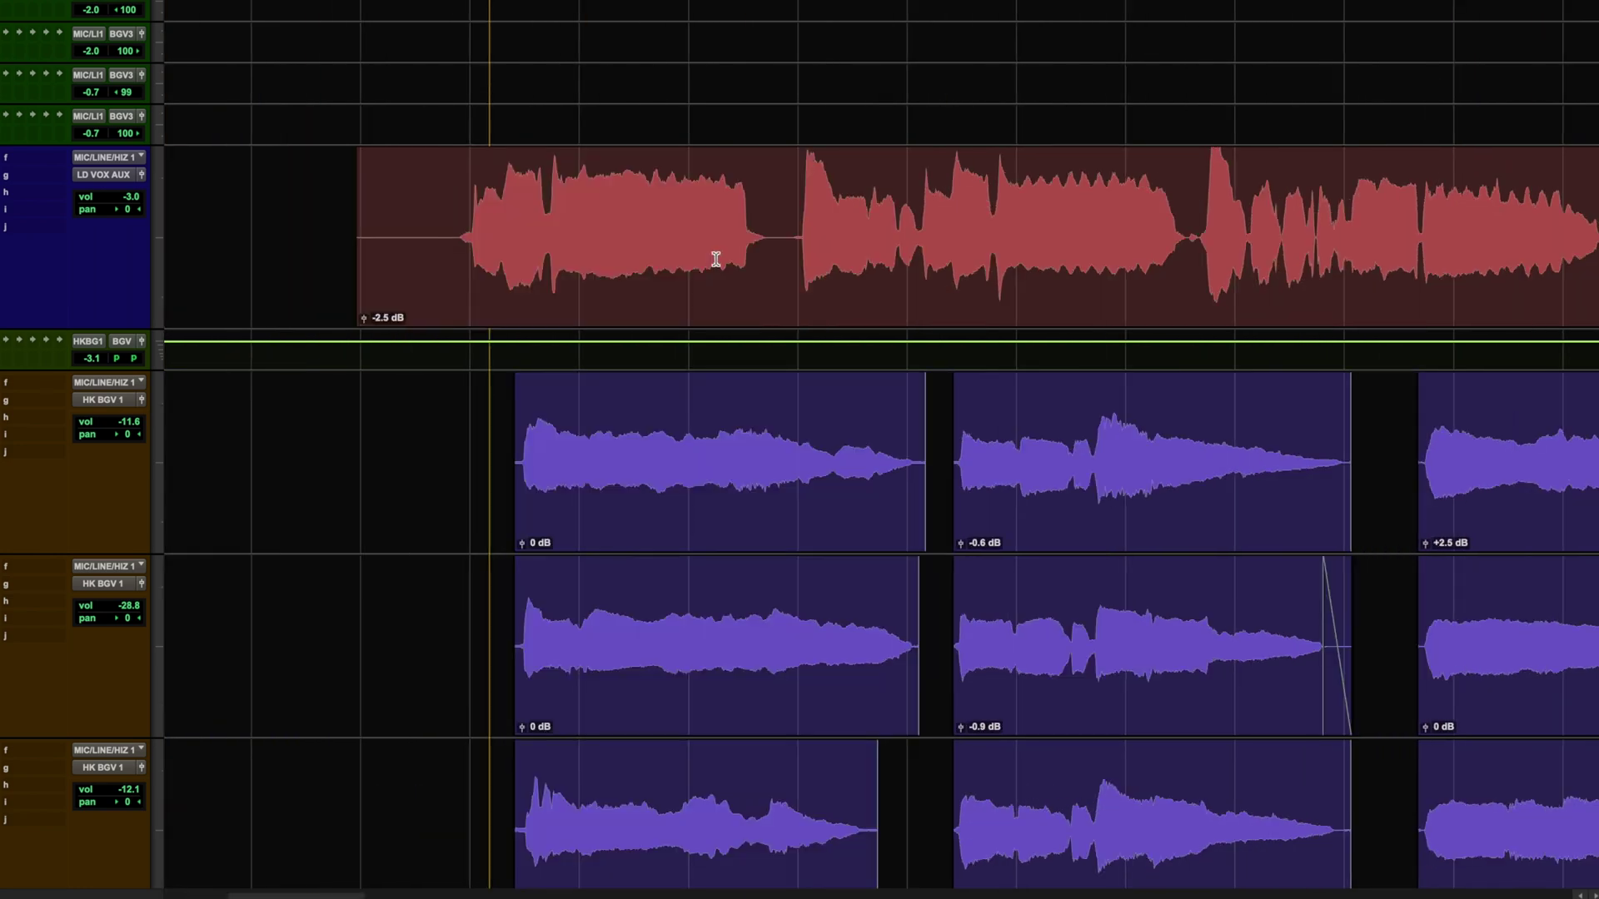
key(d)
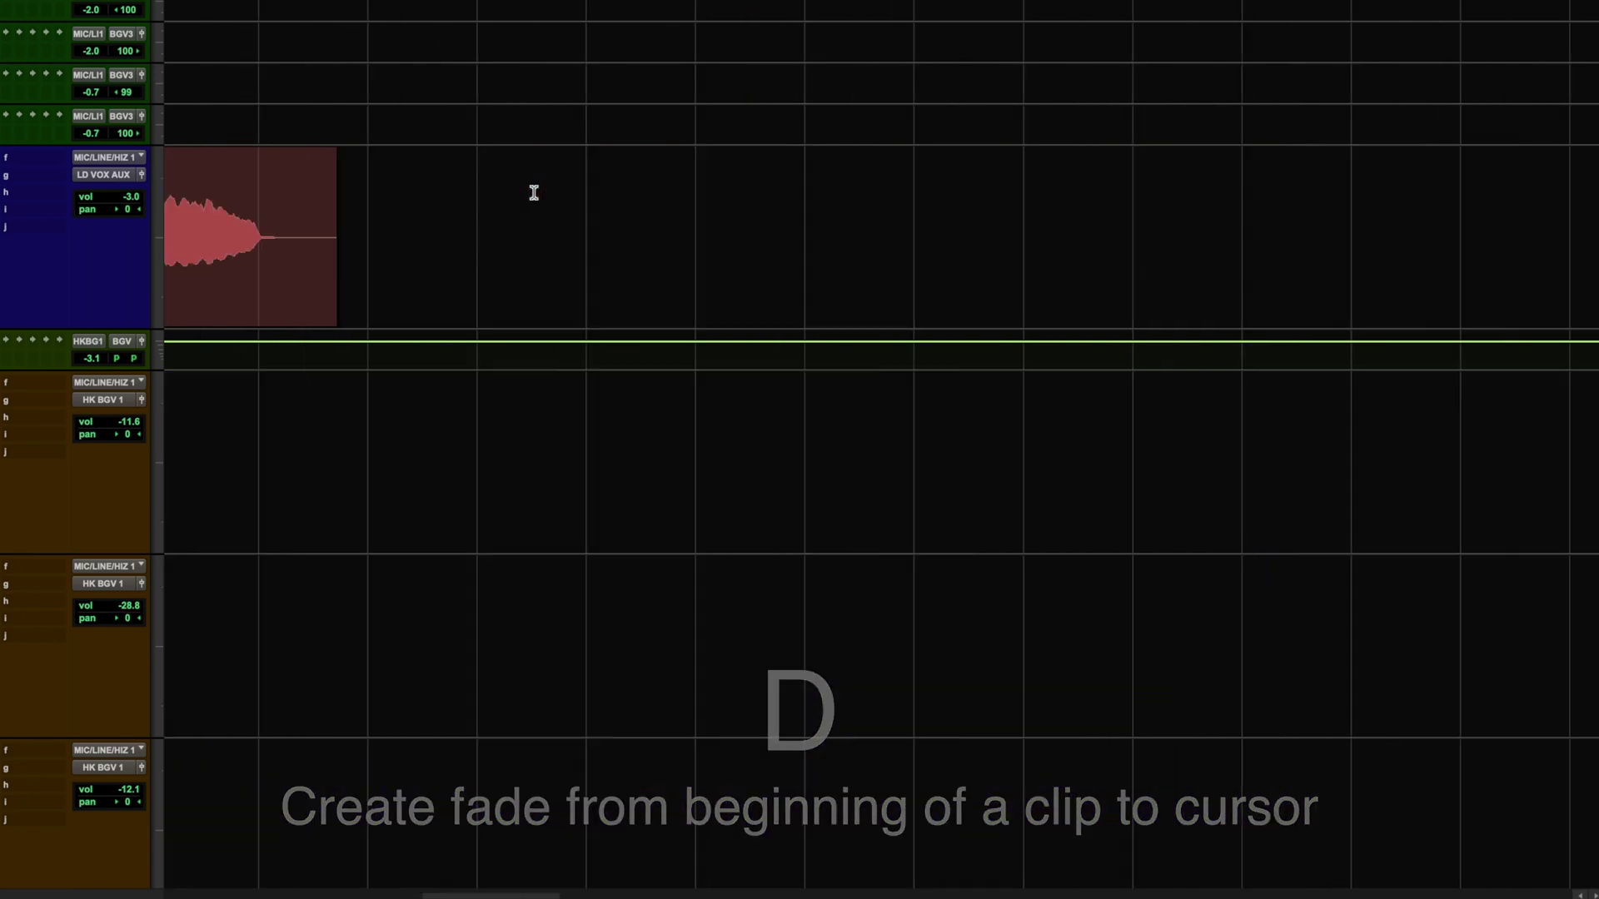
key(g)
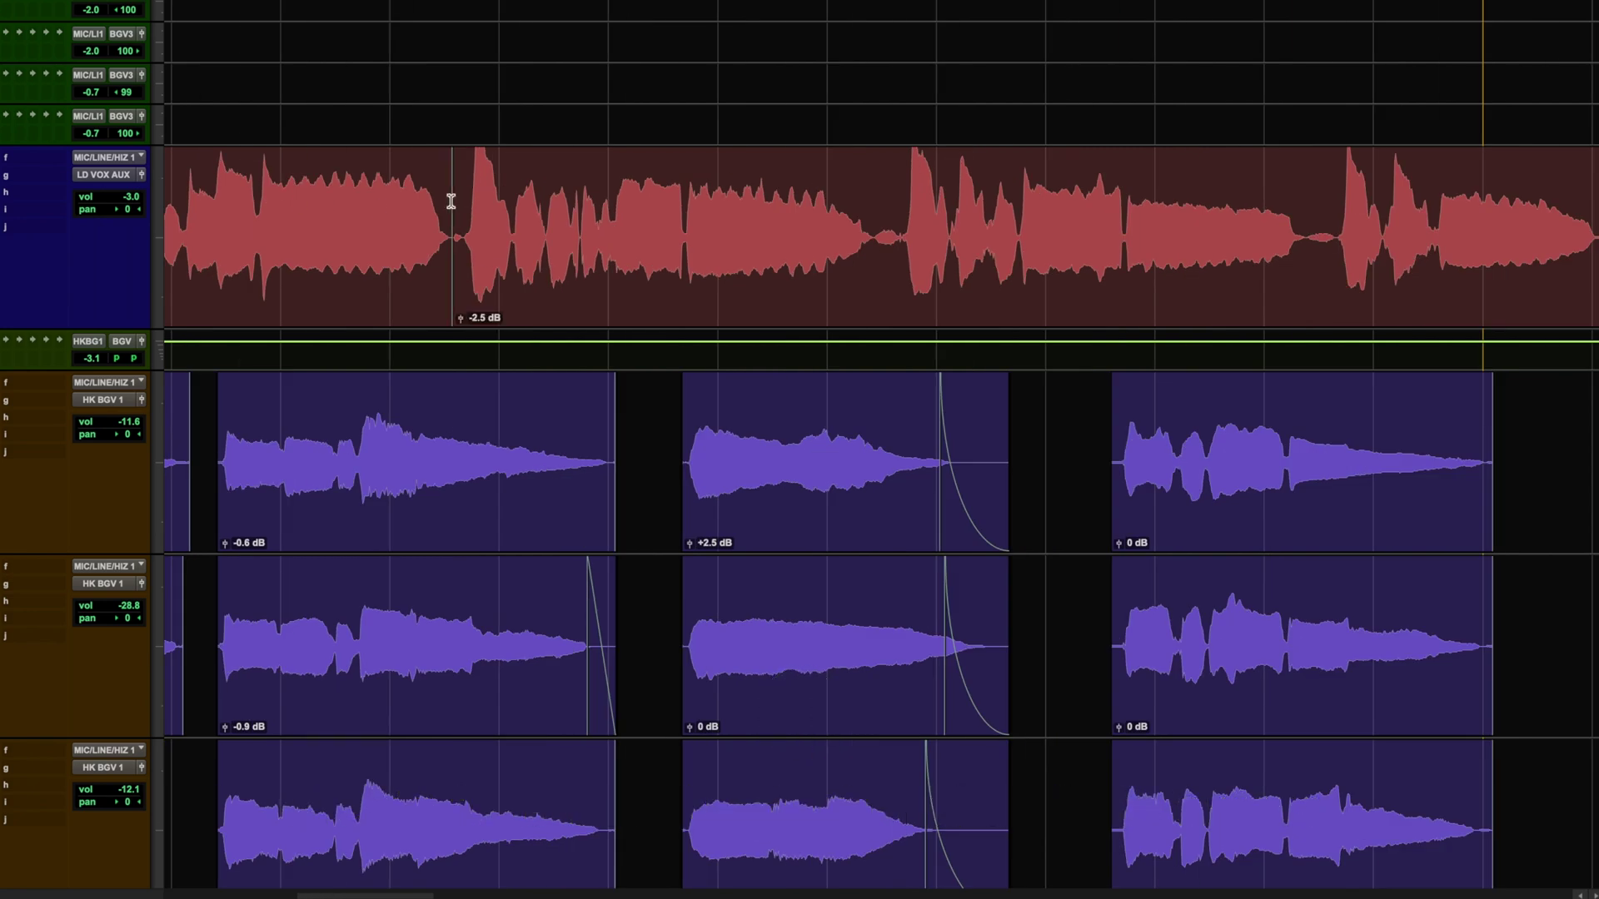
- Crossfade across the silent gap in the lead vocal and confirm the crossfade settings
mouse_move(453, 200)
mouse_down()
mouse_move(421, 204)
mouse_move(483, 215)
mouse_up()
key(f)
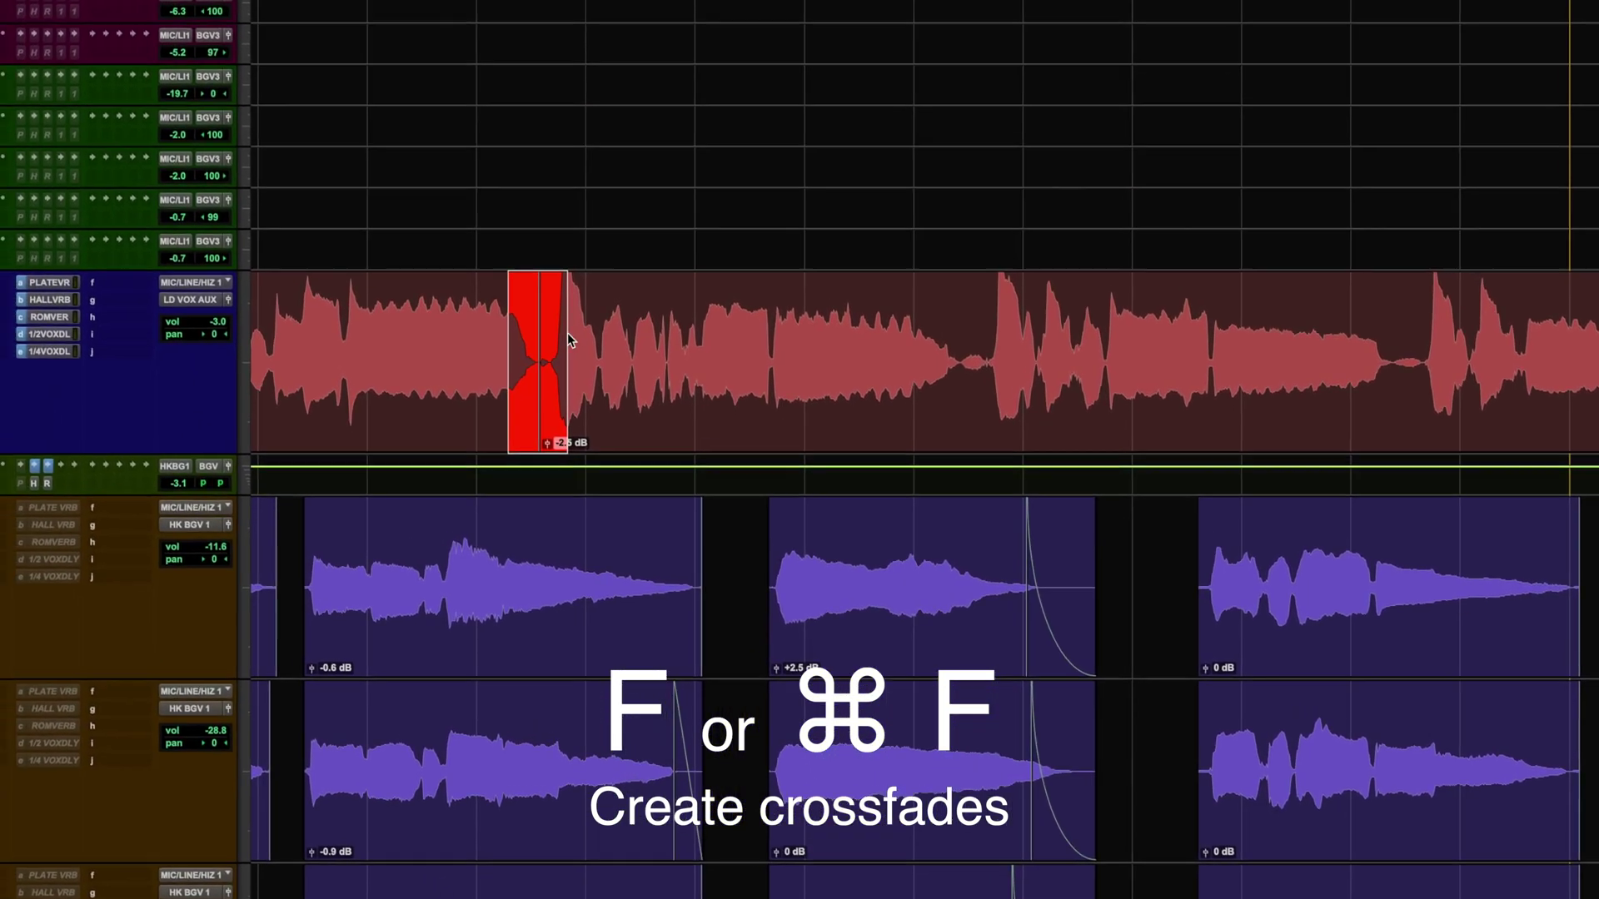
key(super+f)
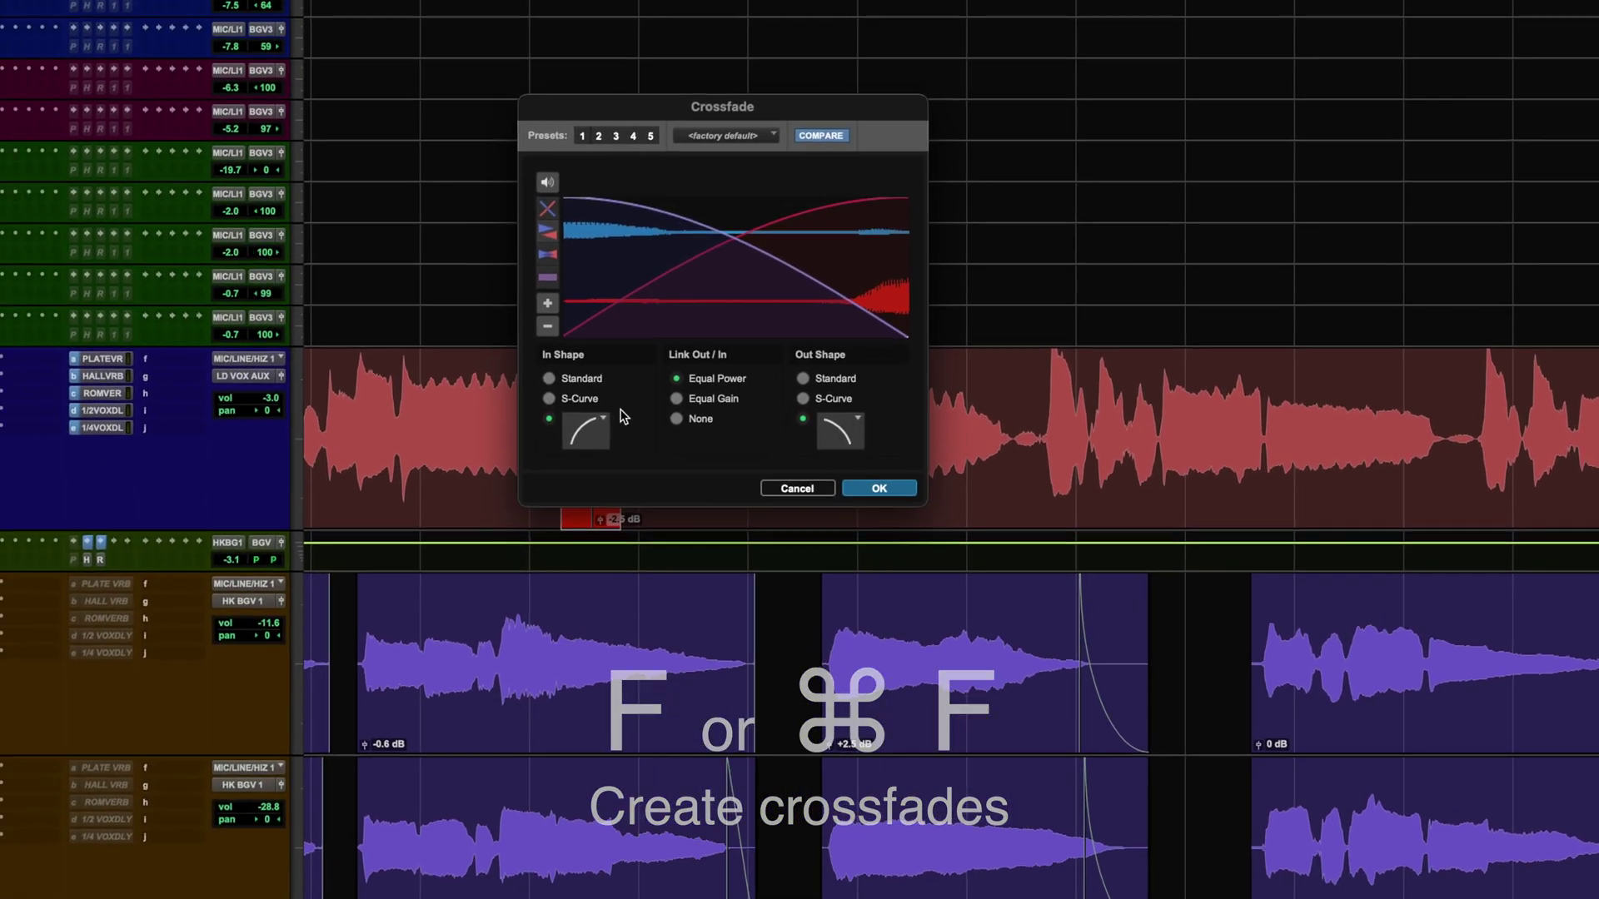
key(Return)
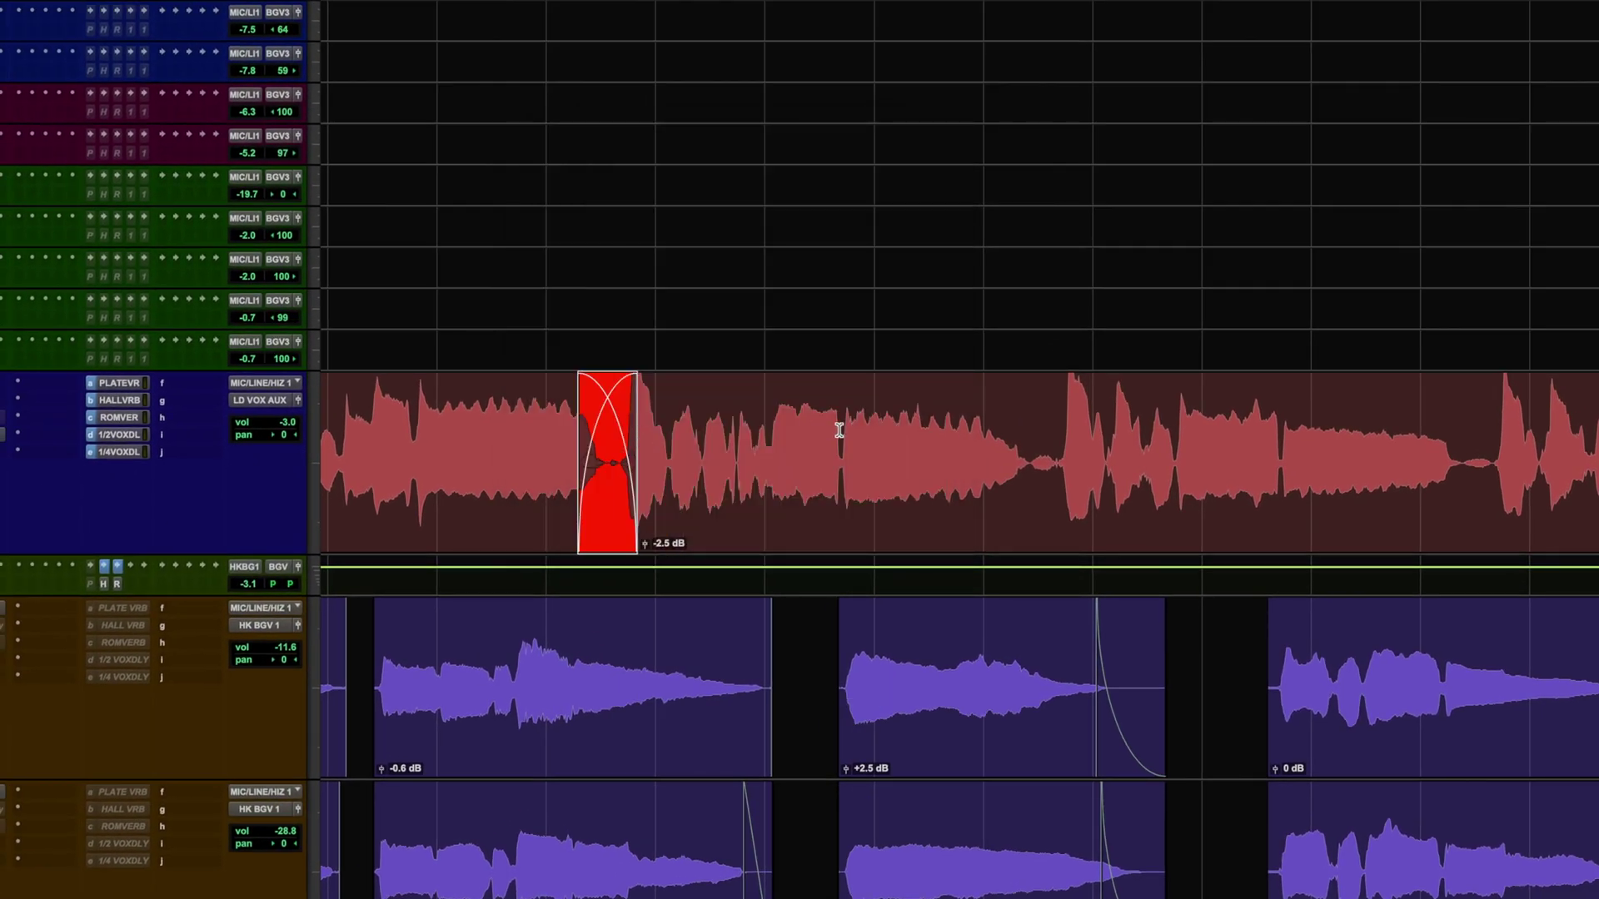
- Split the lead vocal clip at three points along its length
click(838, 430)
key(b)
click(1052, 429)
key(b)
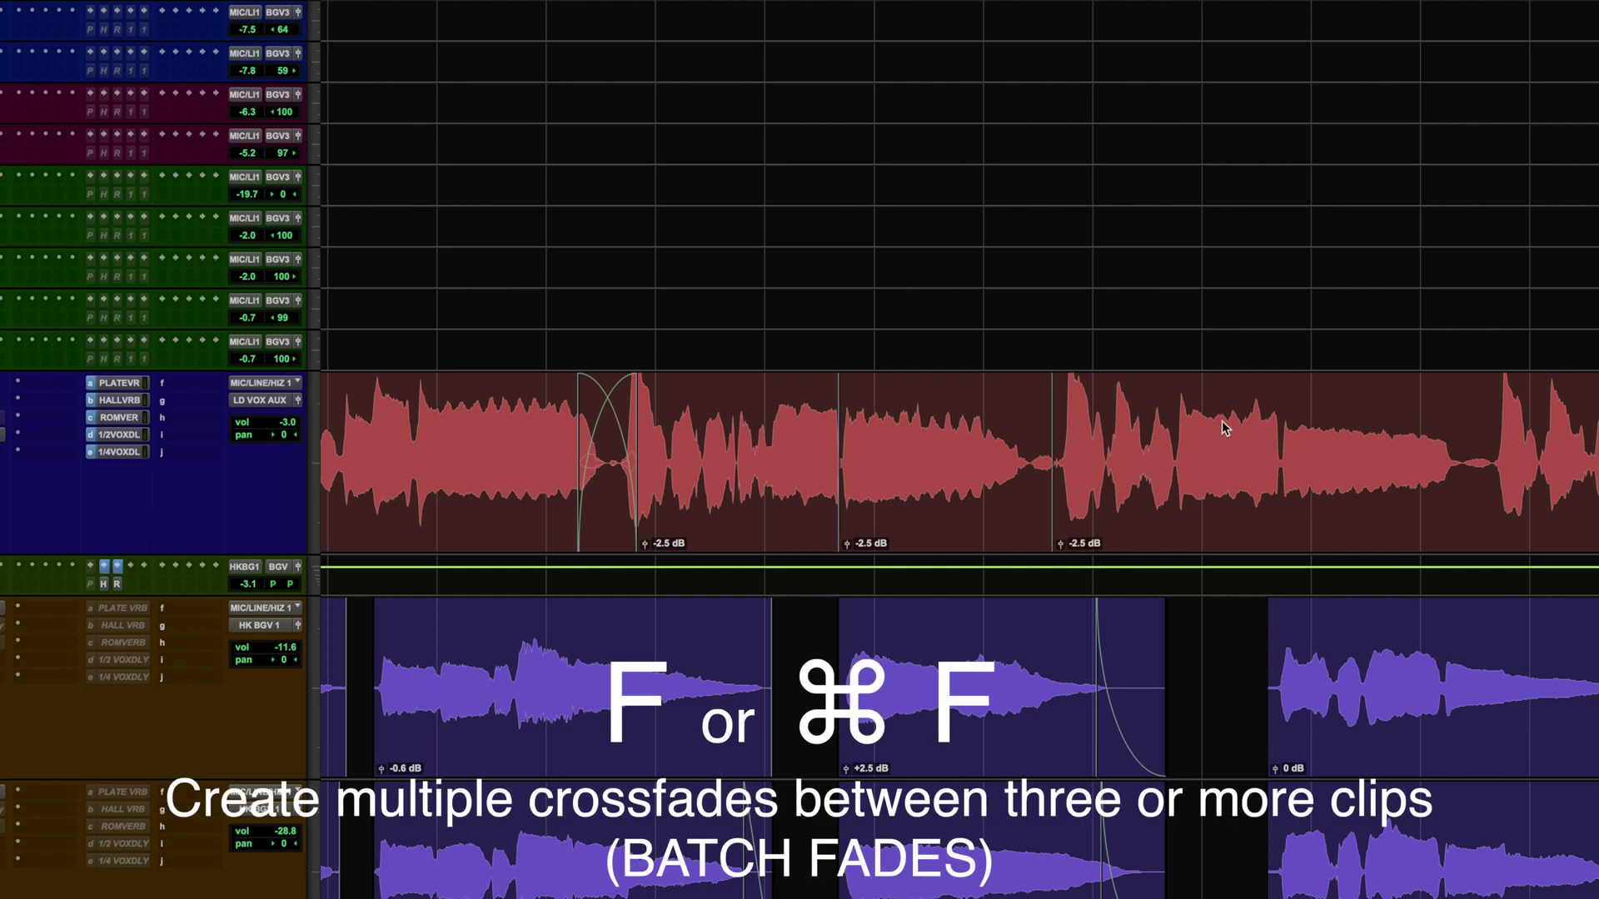
click(1222, 427)
key(b)
- Apply batch fades to the run of newly split vocal clips
drag(1293, 422, 792, 448)
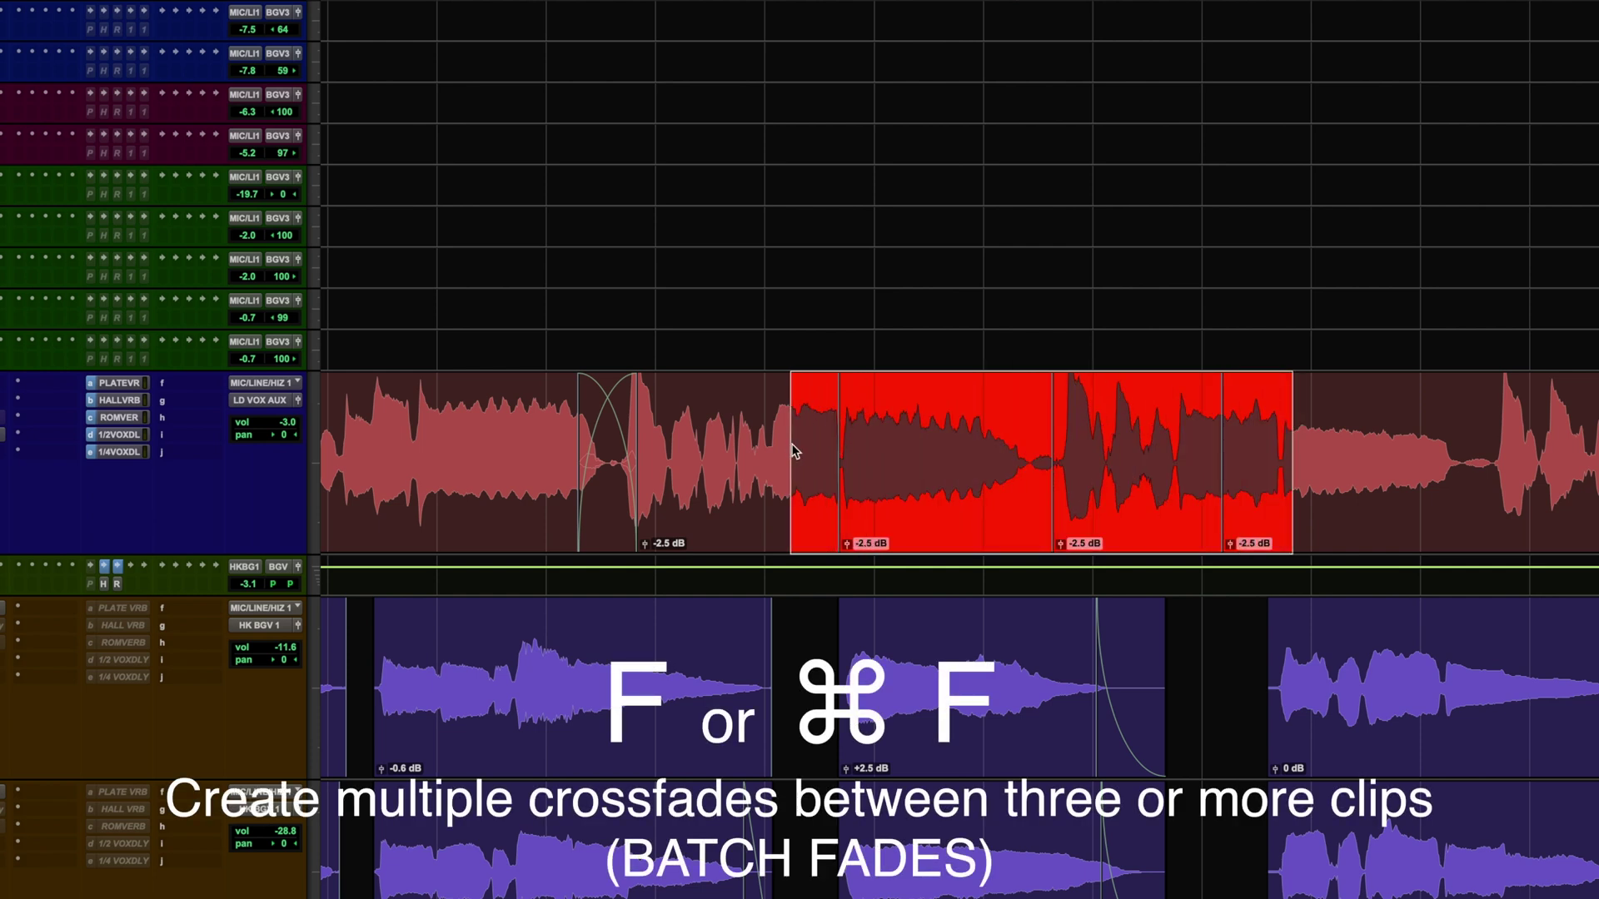
key(super+f)
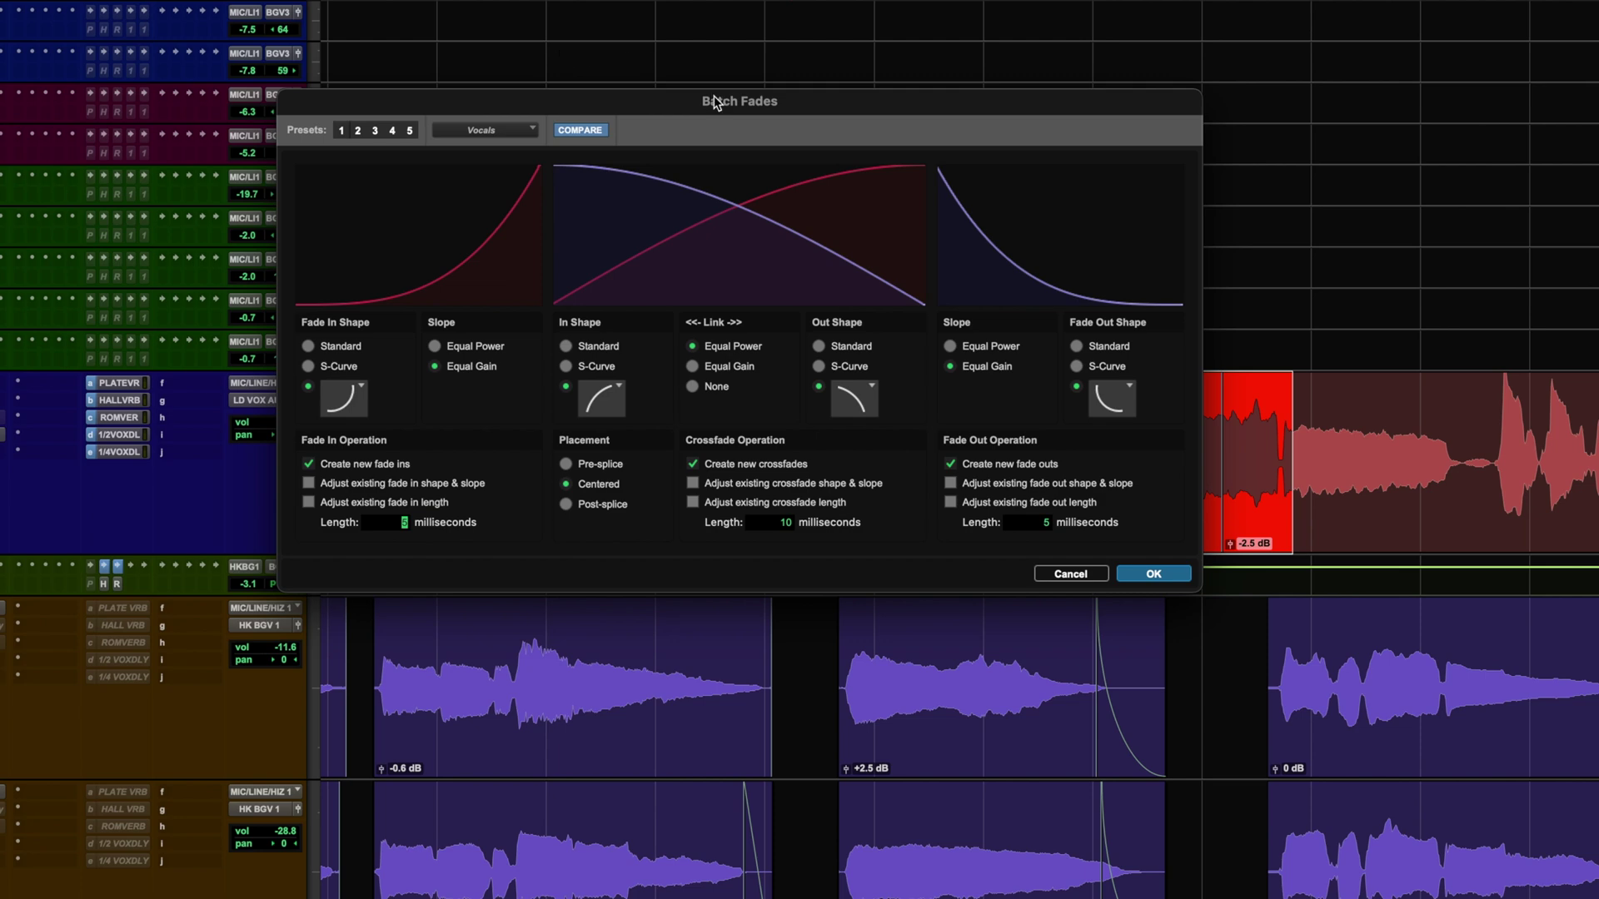
click(1154, 574)
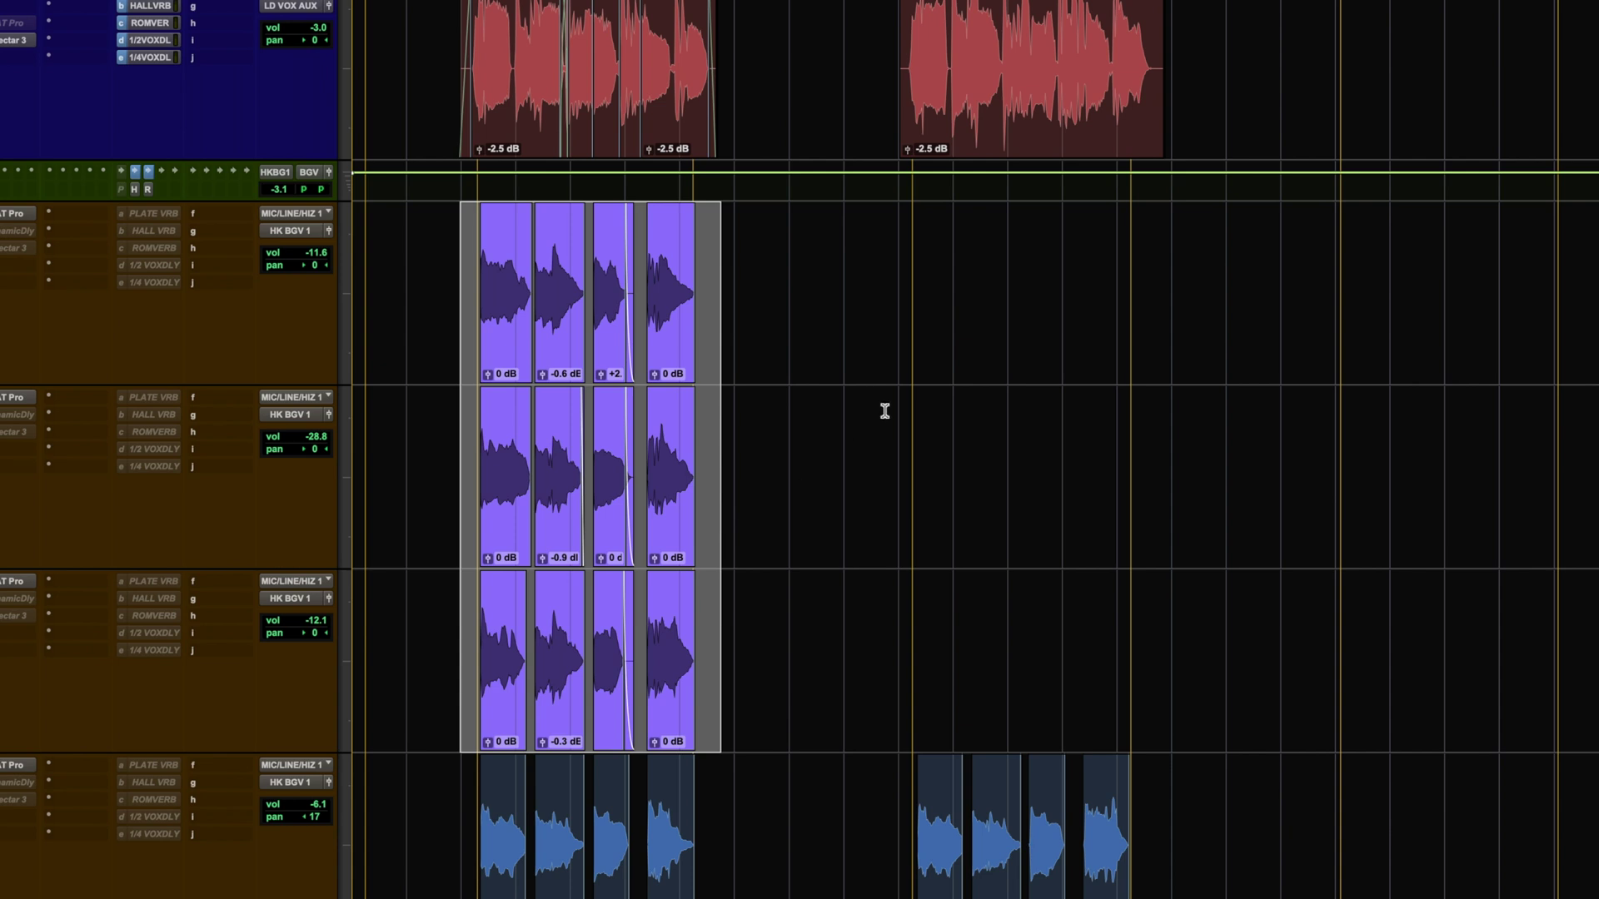
- Paste the copied backing-vocal clips further along the timeline, then undo the paste
click(898, 303)
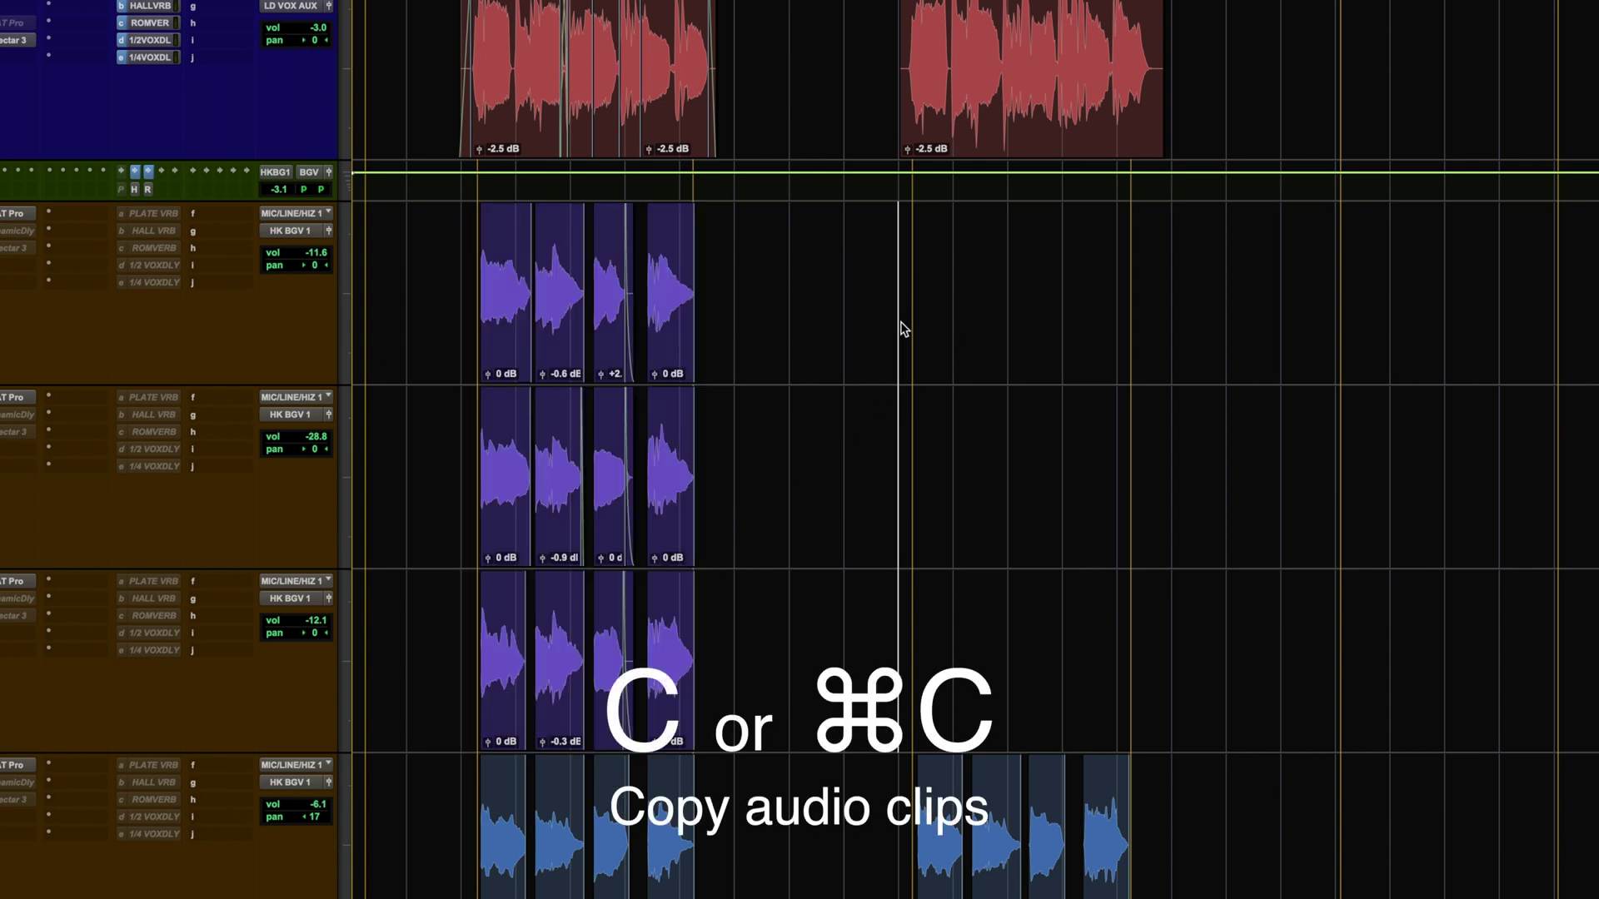
drag(904, 331, 1186, 430)
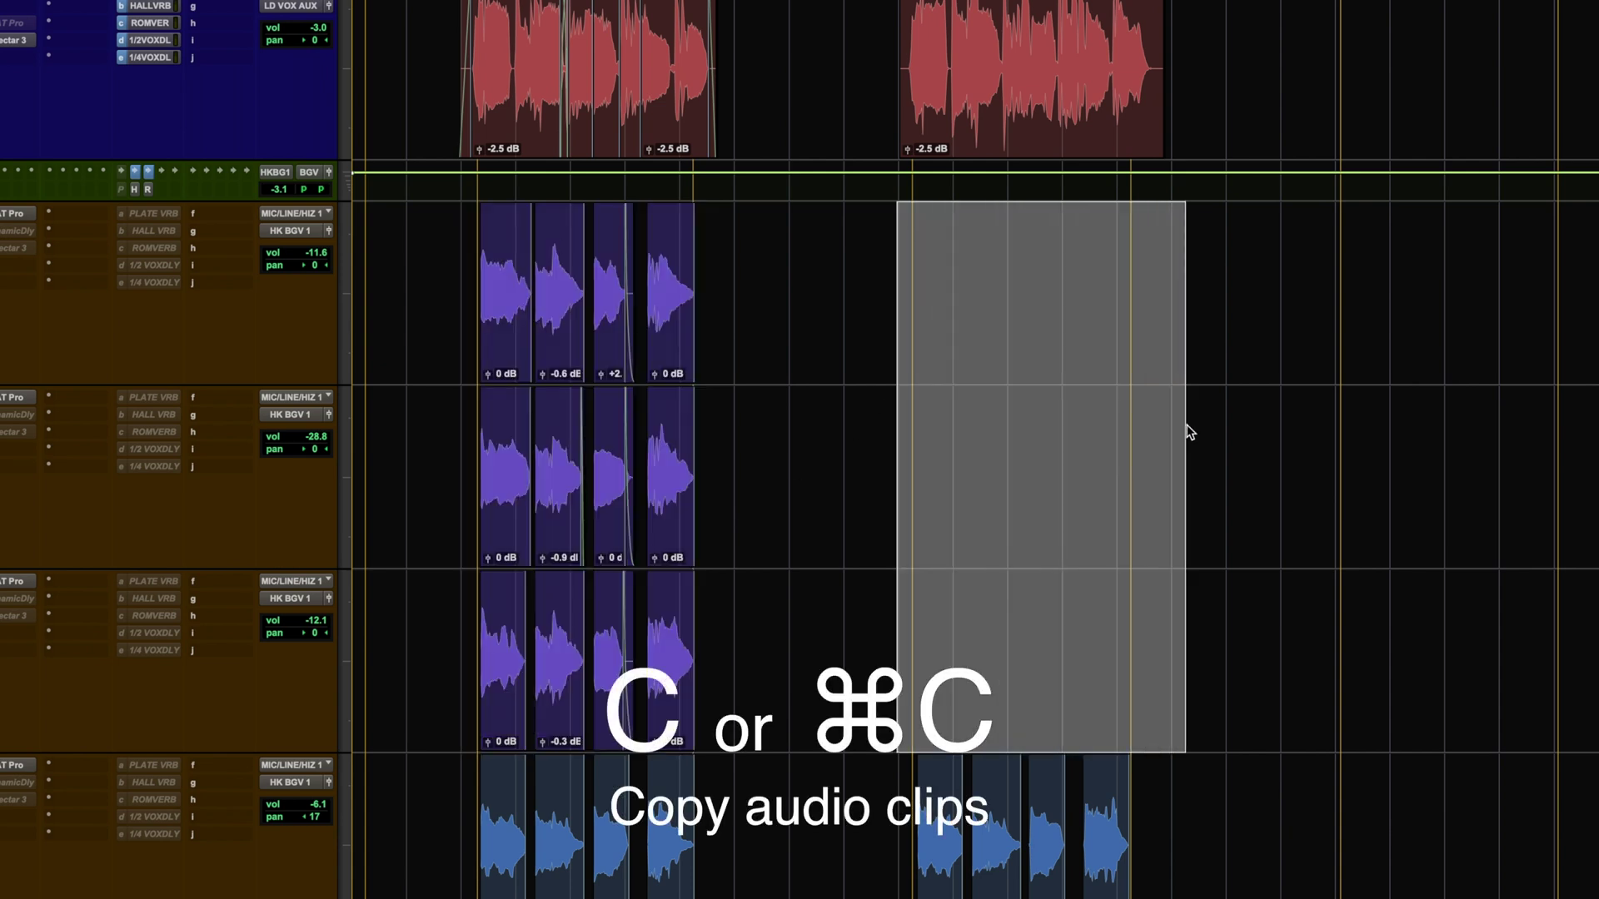
key(super+v)
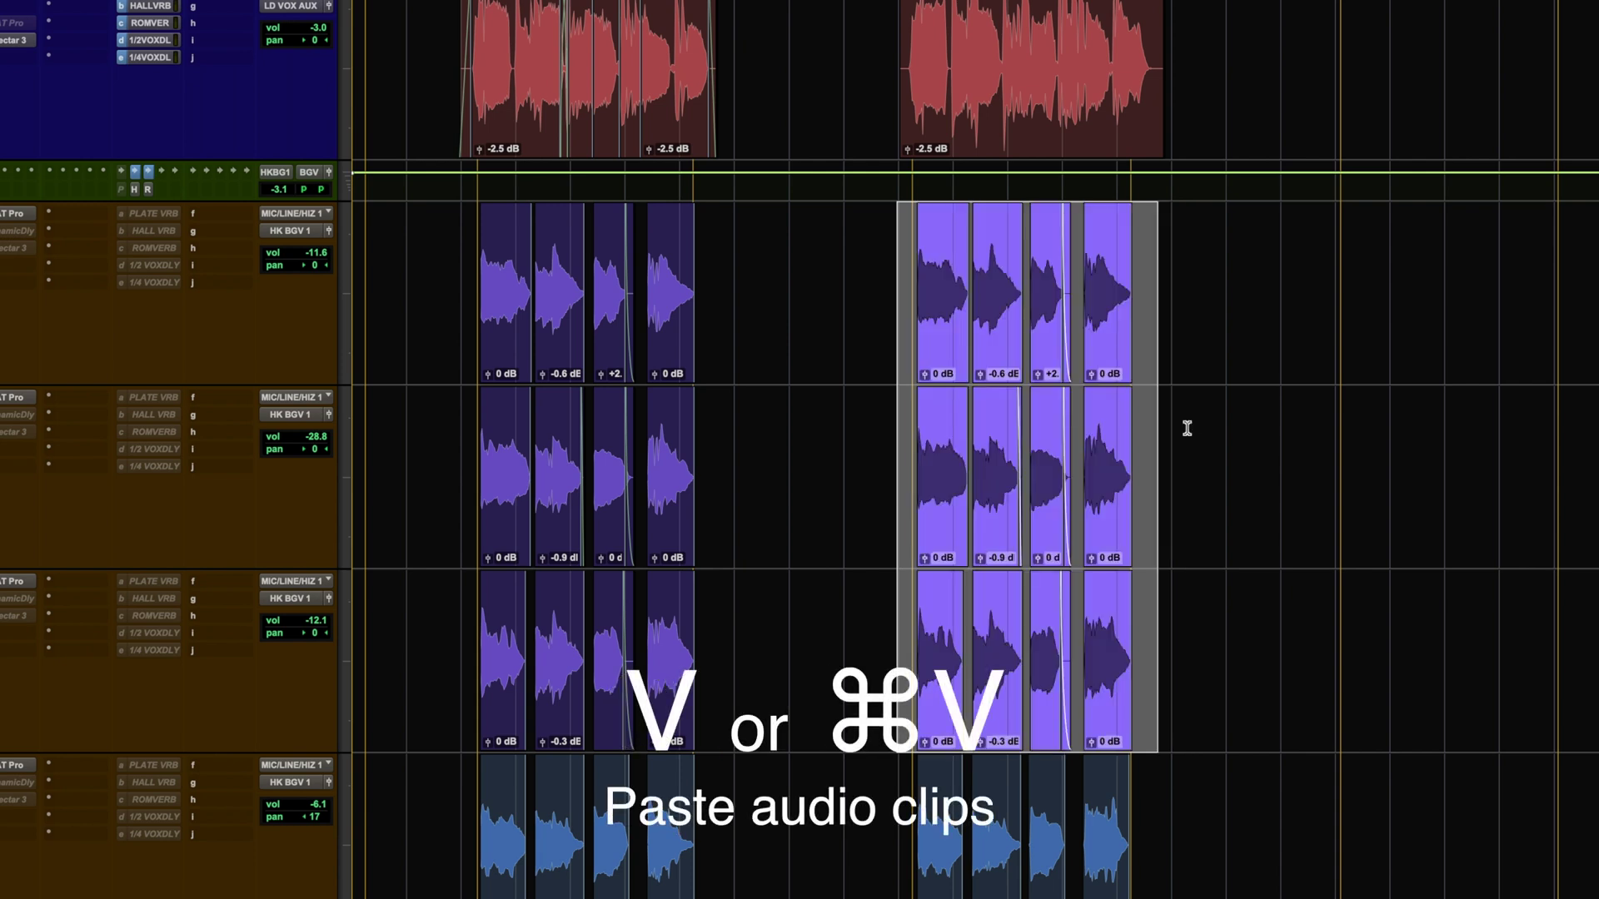
key(super+z)
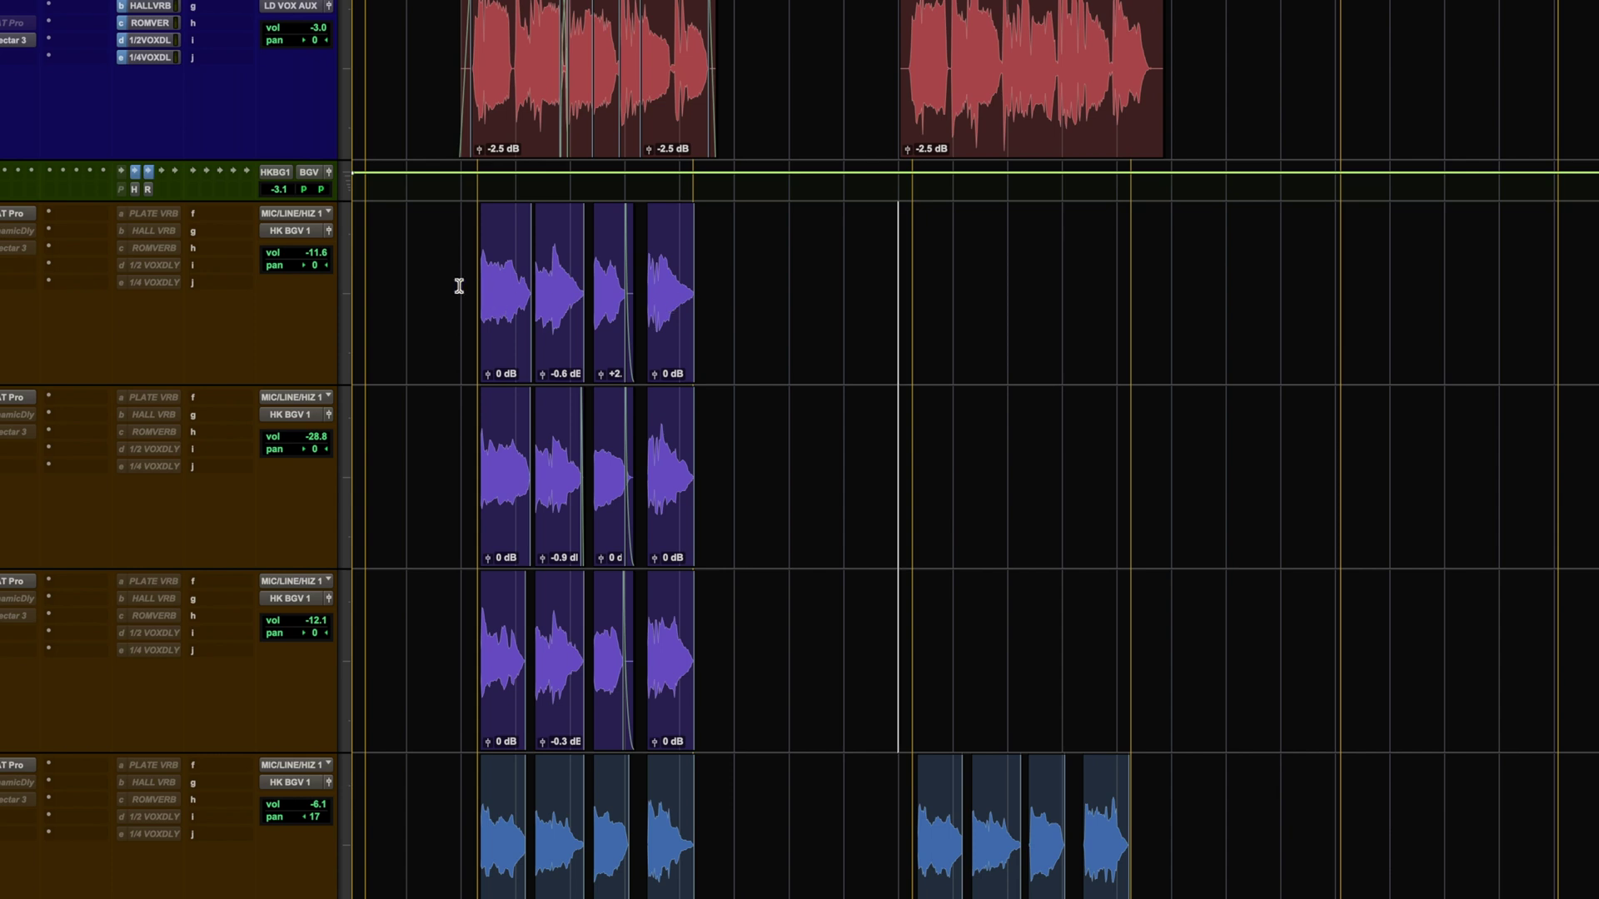
- Duplicate the backing-vocal clips after themselves, then mute and unmute the duplicates
mouse_move(460, 283)
mouse_down()
mouse_move(833, 467)
mouse_move(895, 466)
mouse_up()
key(super+d)
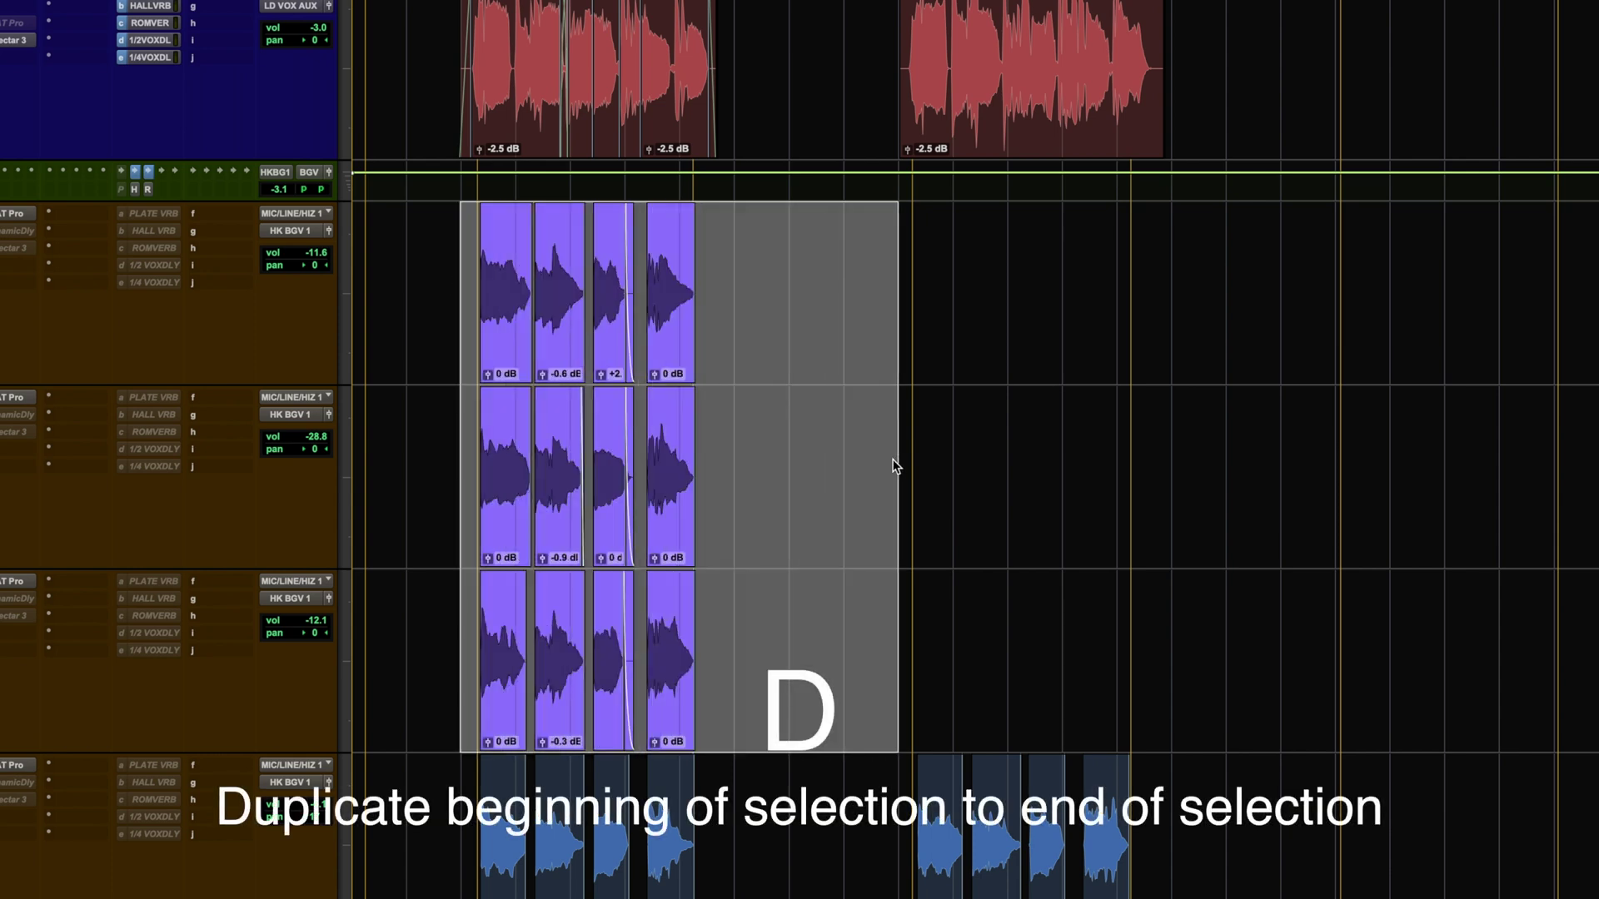
key(super+d)
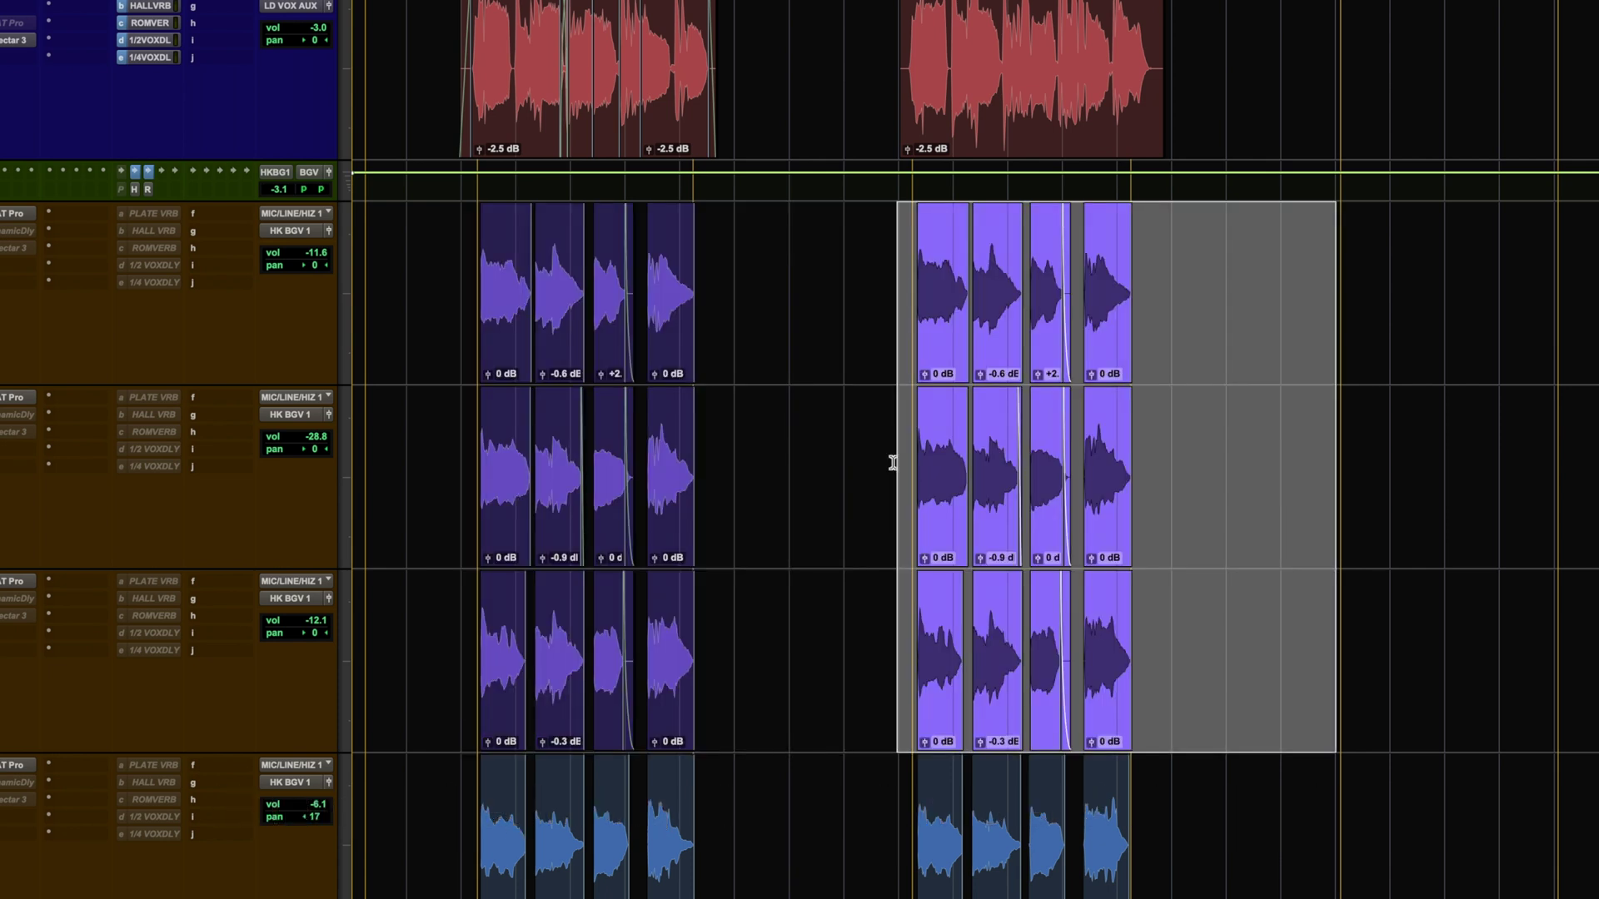
drag(896, 262, 1145, 497)
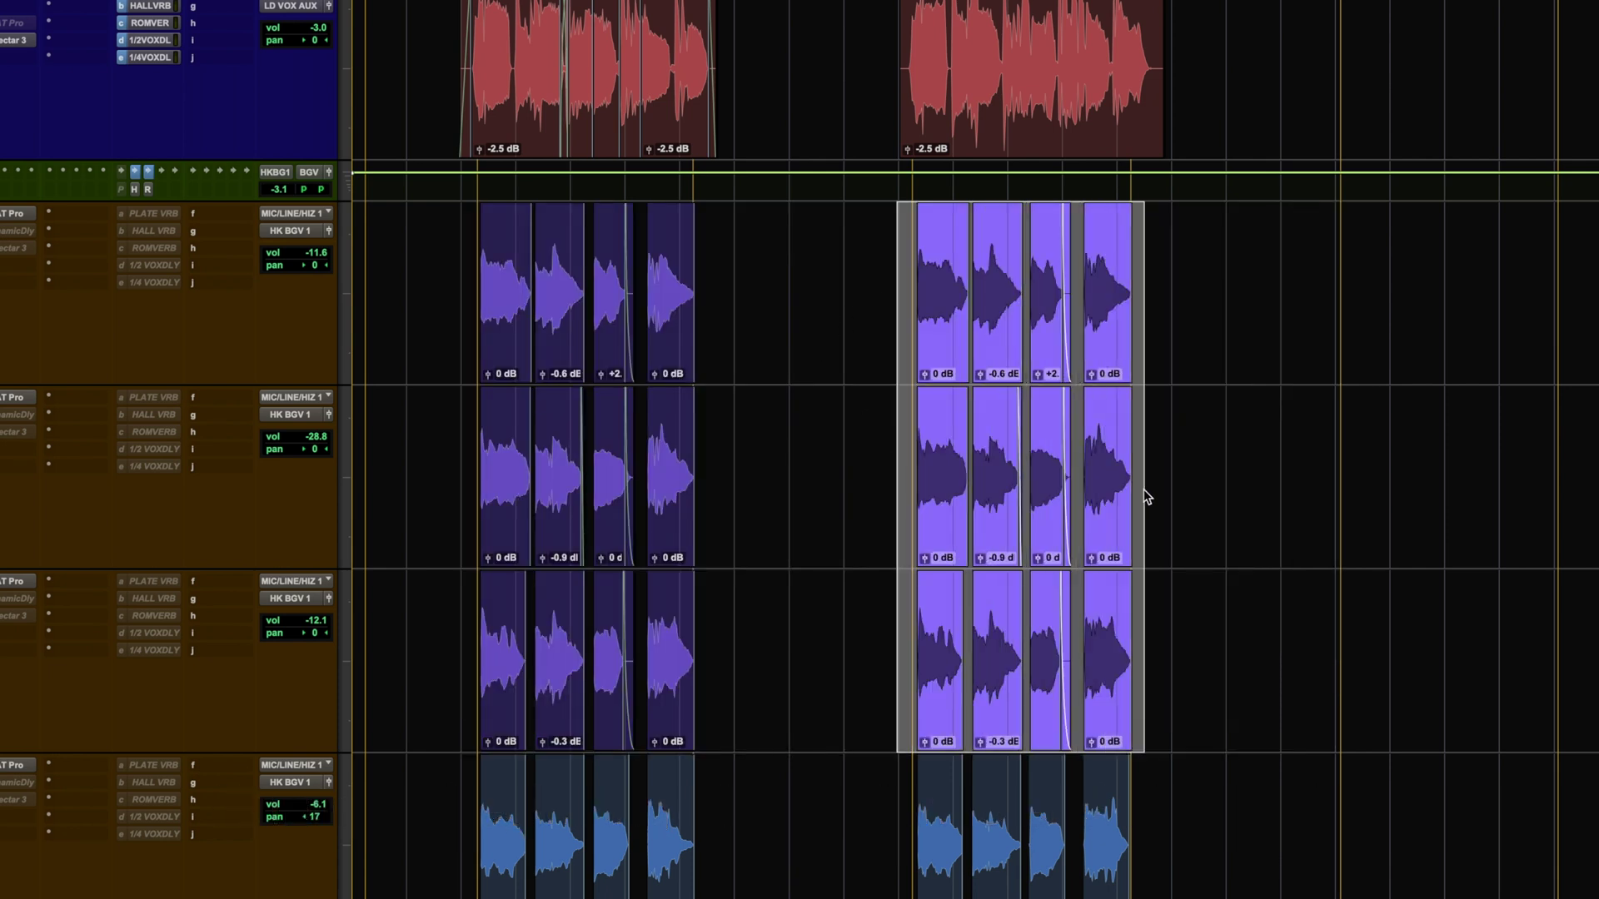
key(super+m)
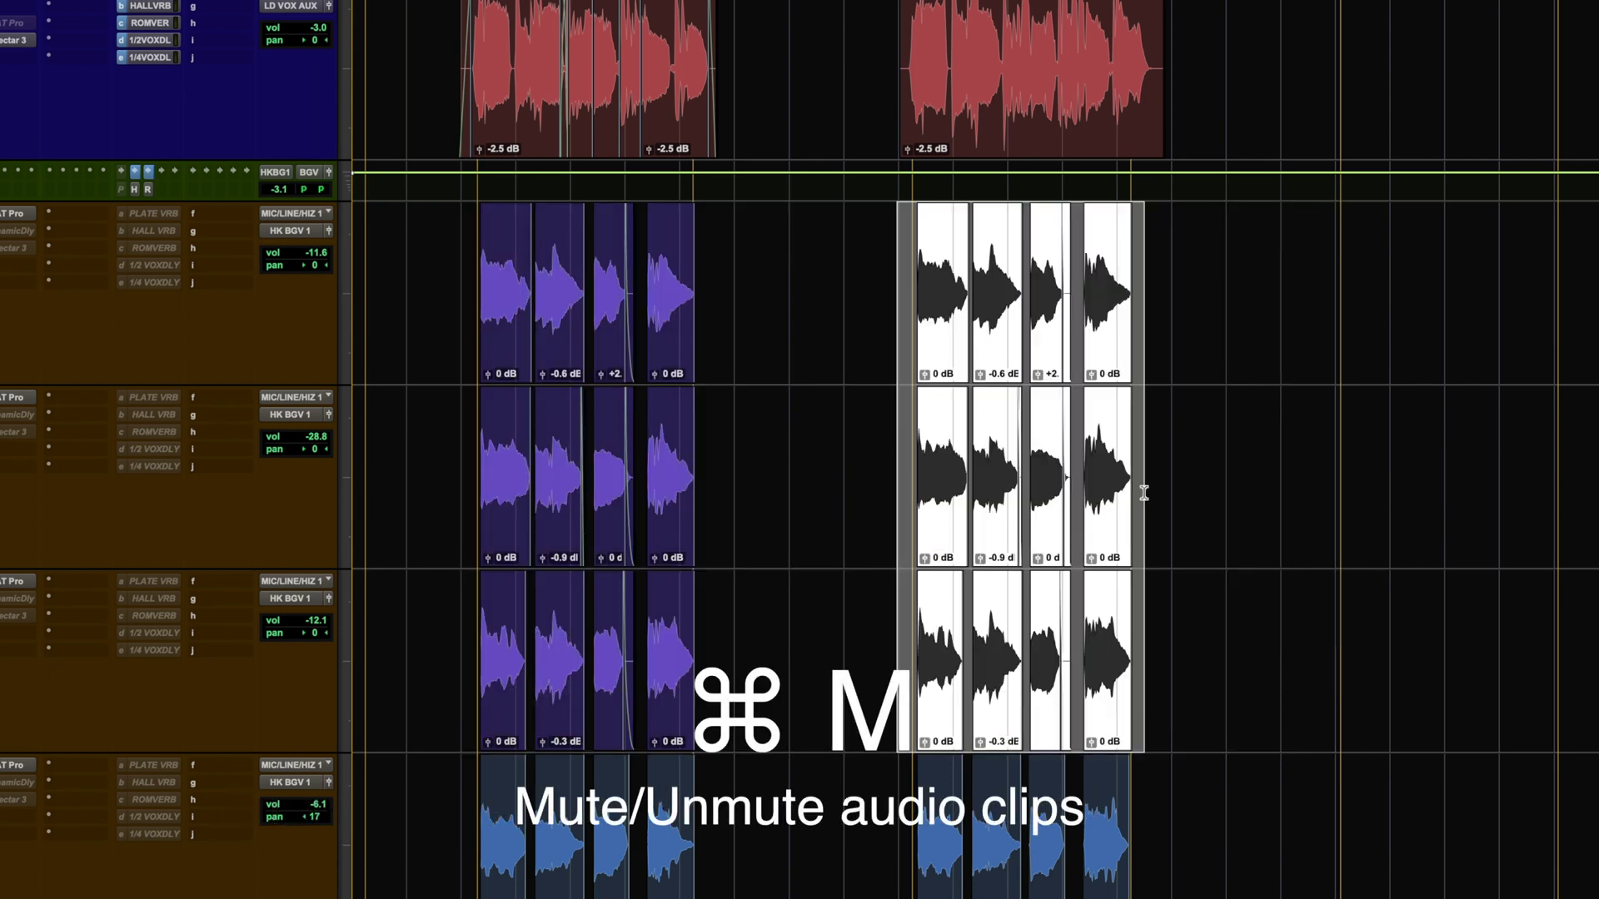
key(super+m)
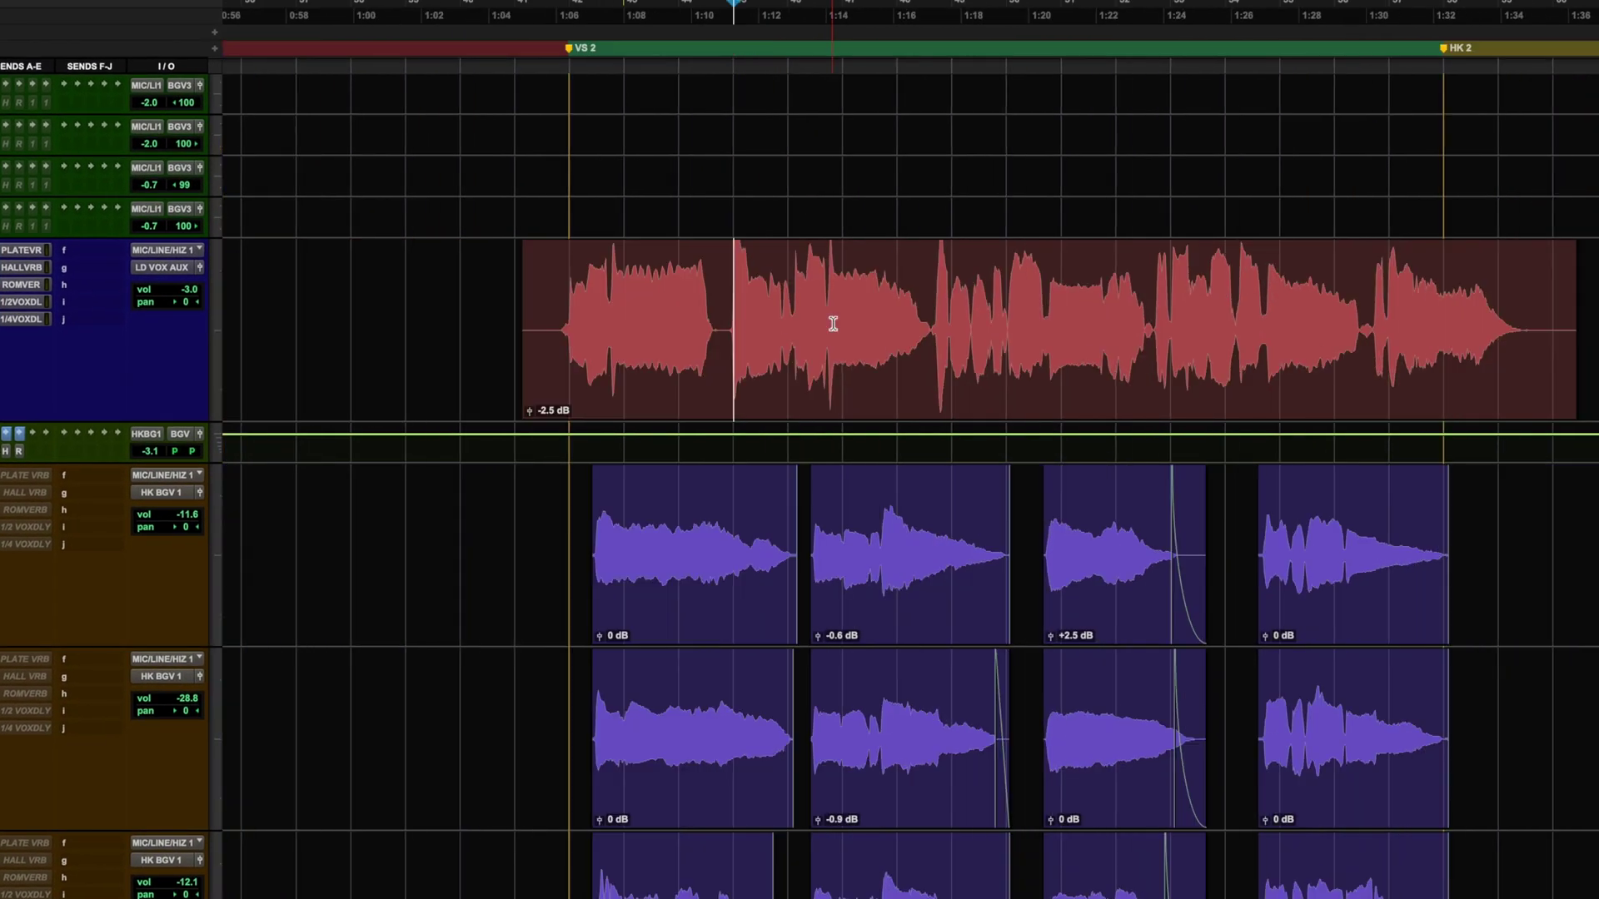
key(super+z)
- Delete the middle section of the lead vocal, then undo to restore it
drag(679, 284, 1017, 323)
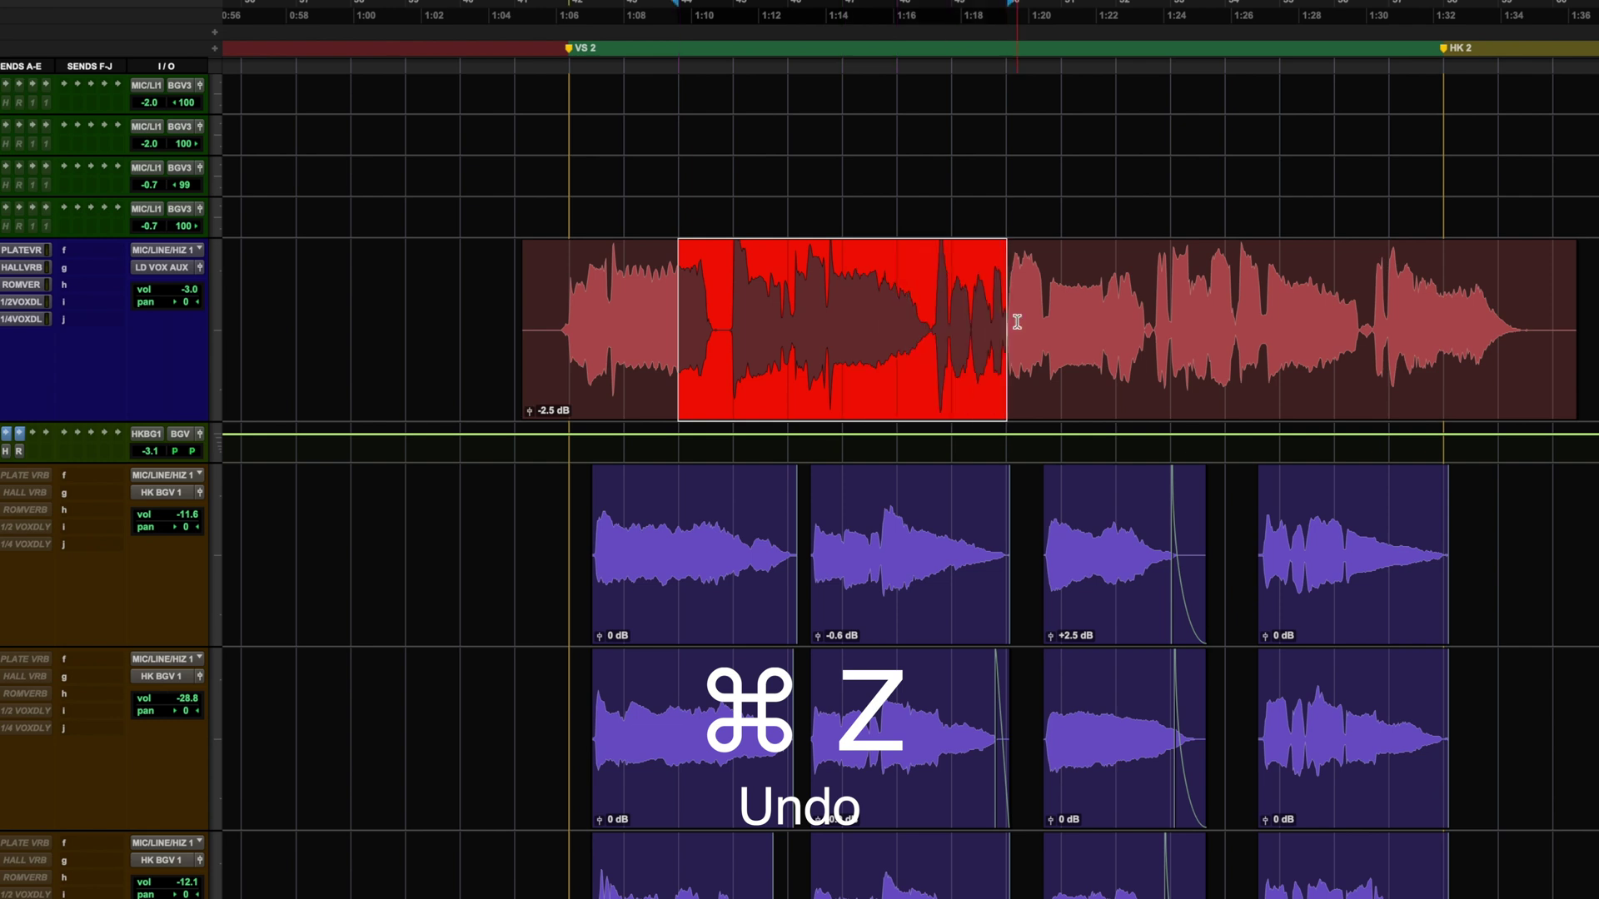
key(Delete)
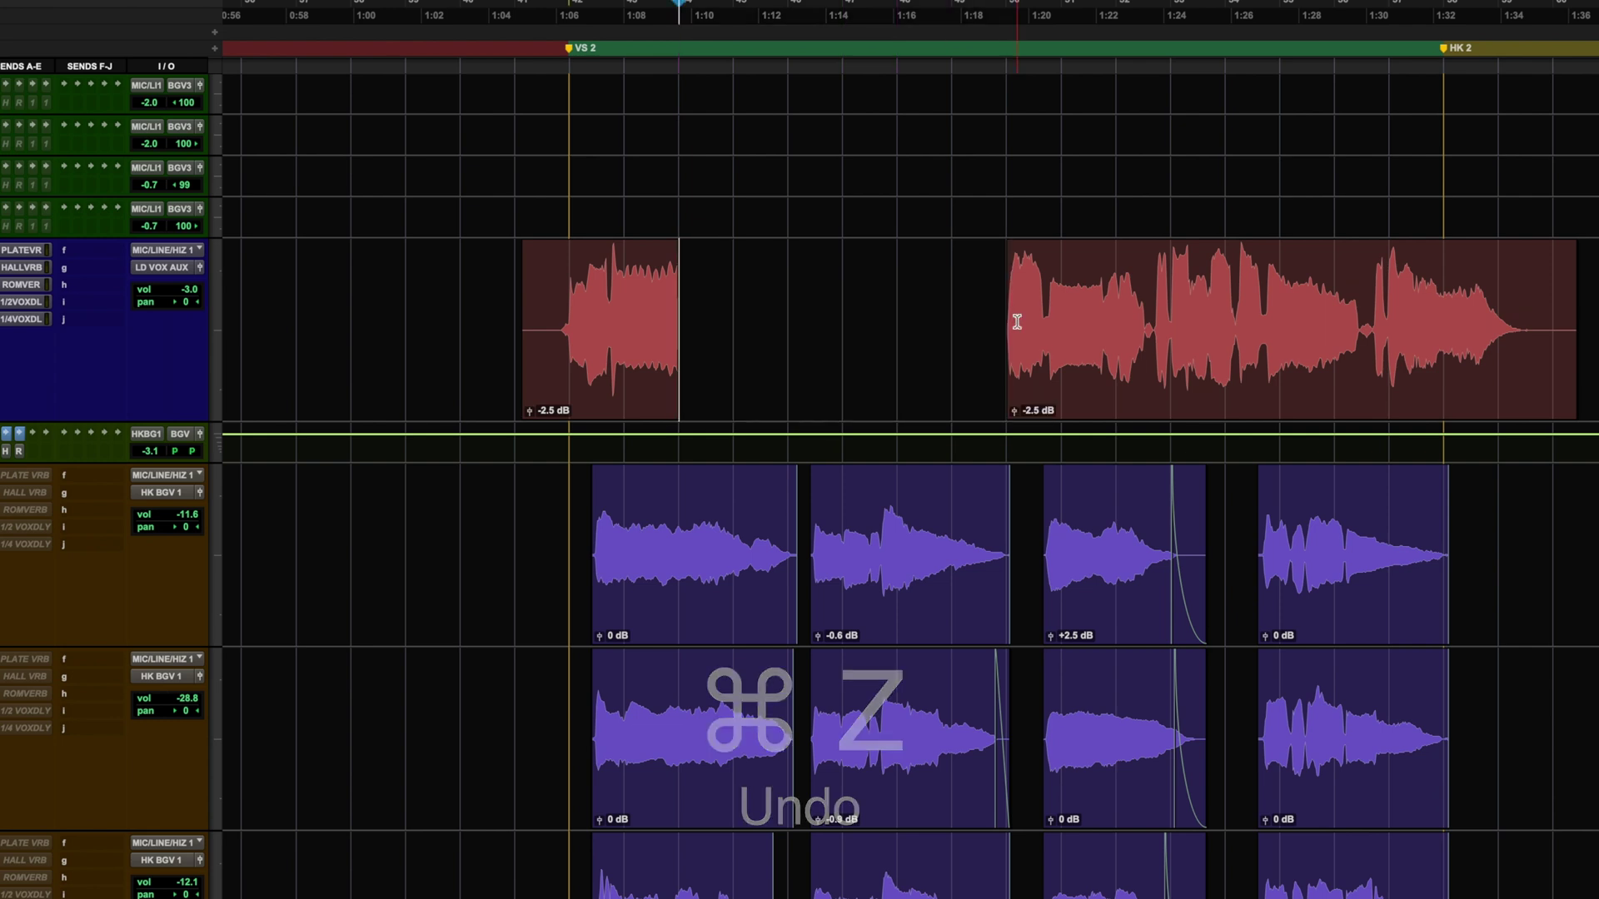
key(super+z)
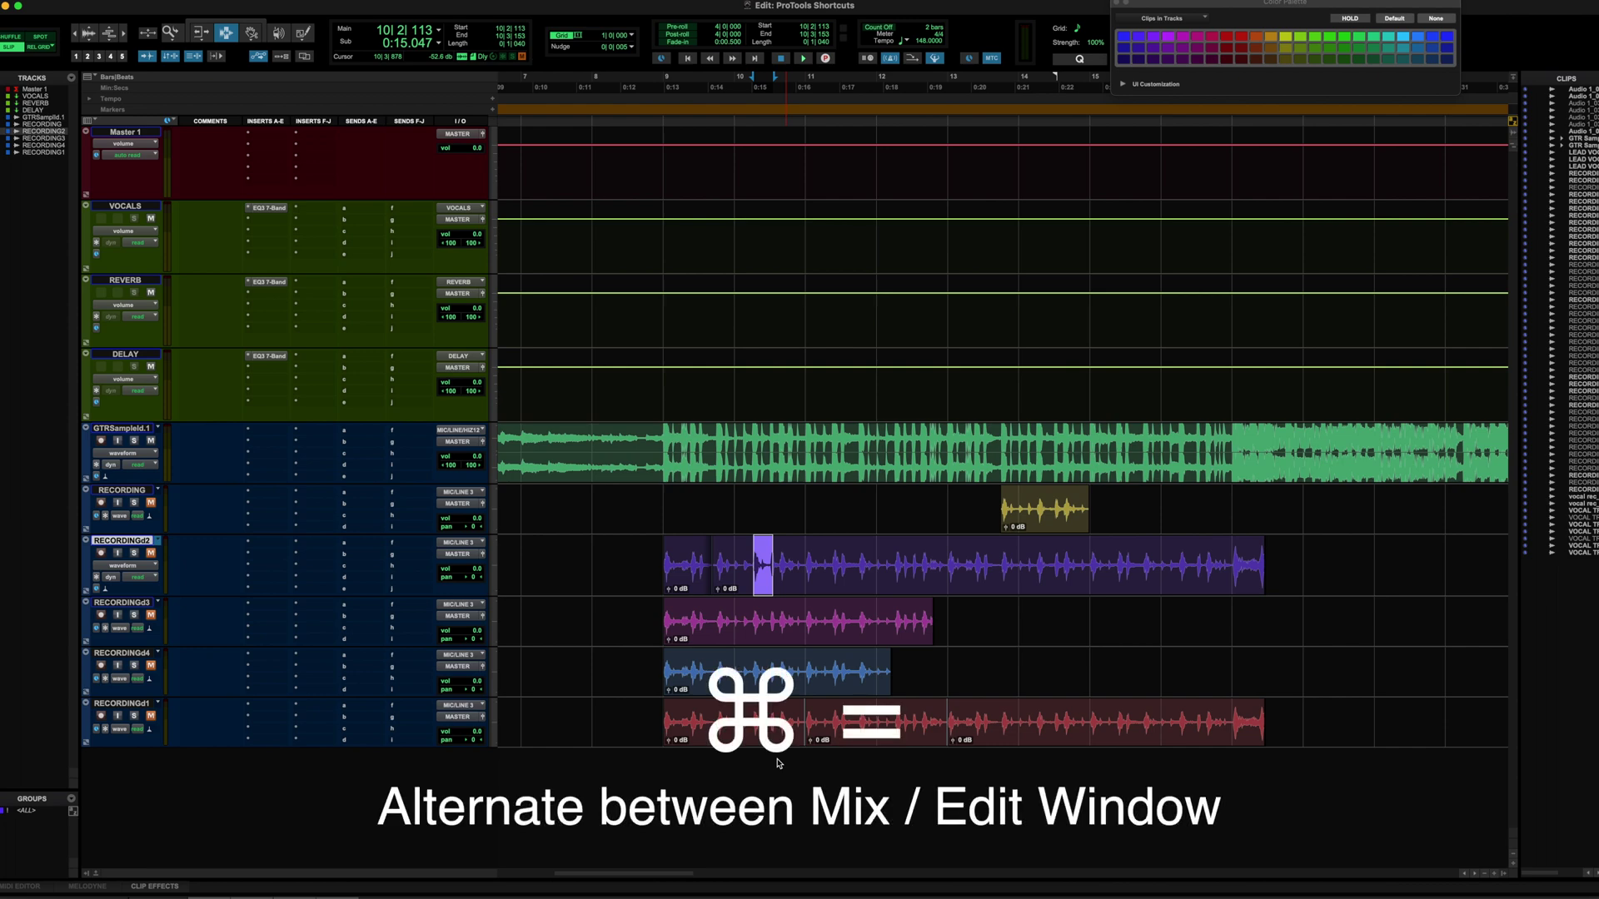
- Show the Mix window, narrow its channel strips, then return them to full width
key(super+equal)
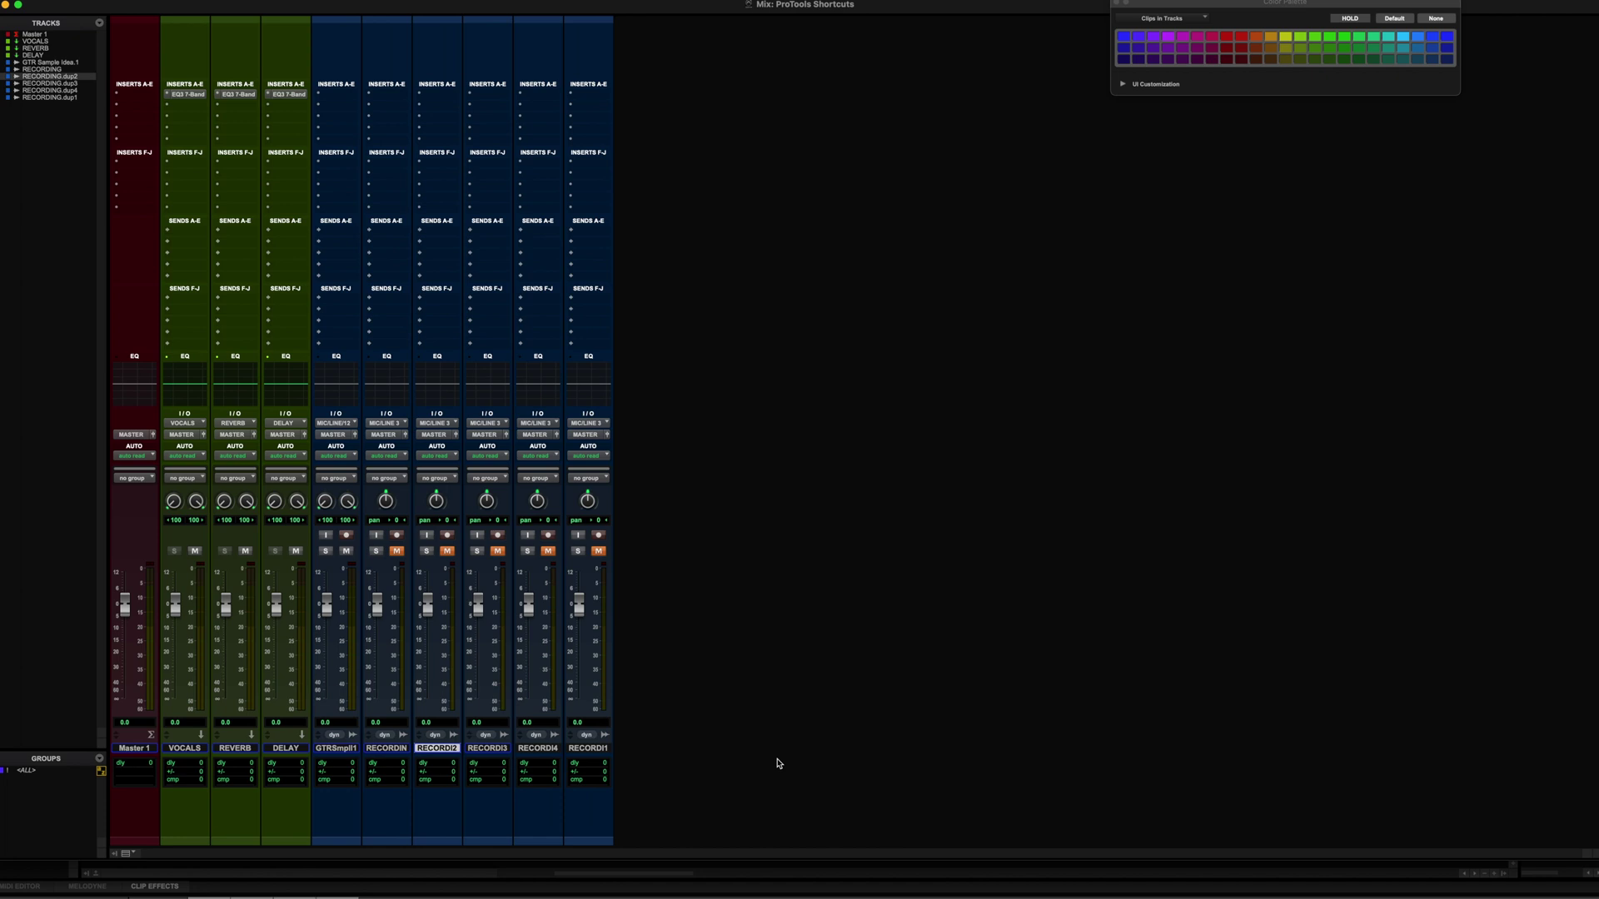
key(super+alt+m)
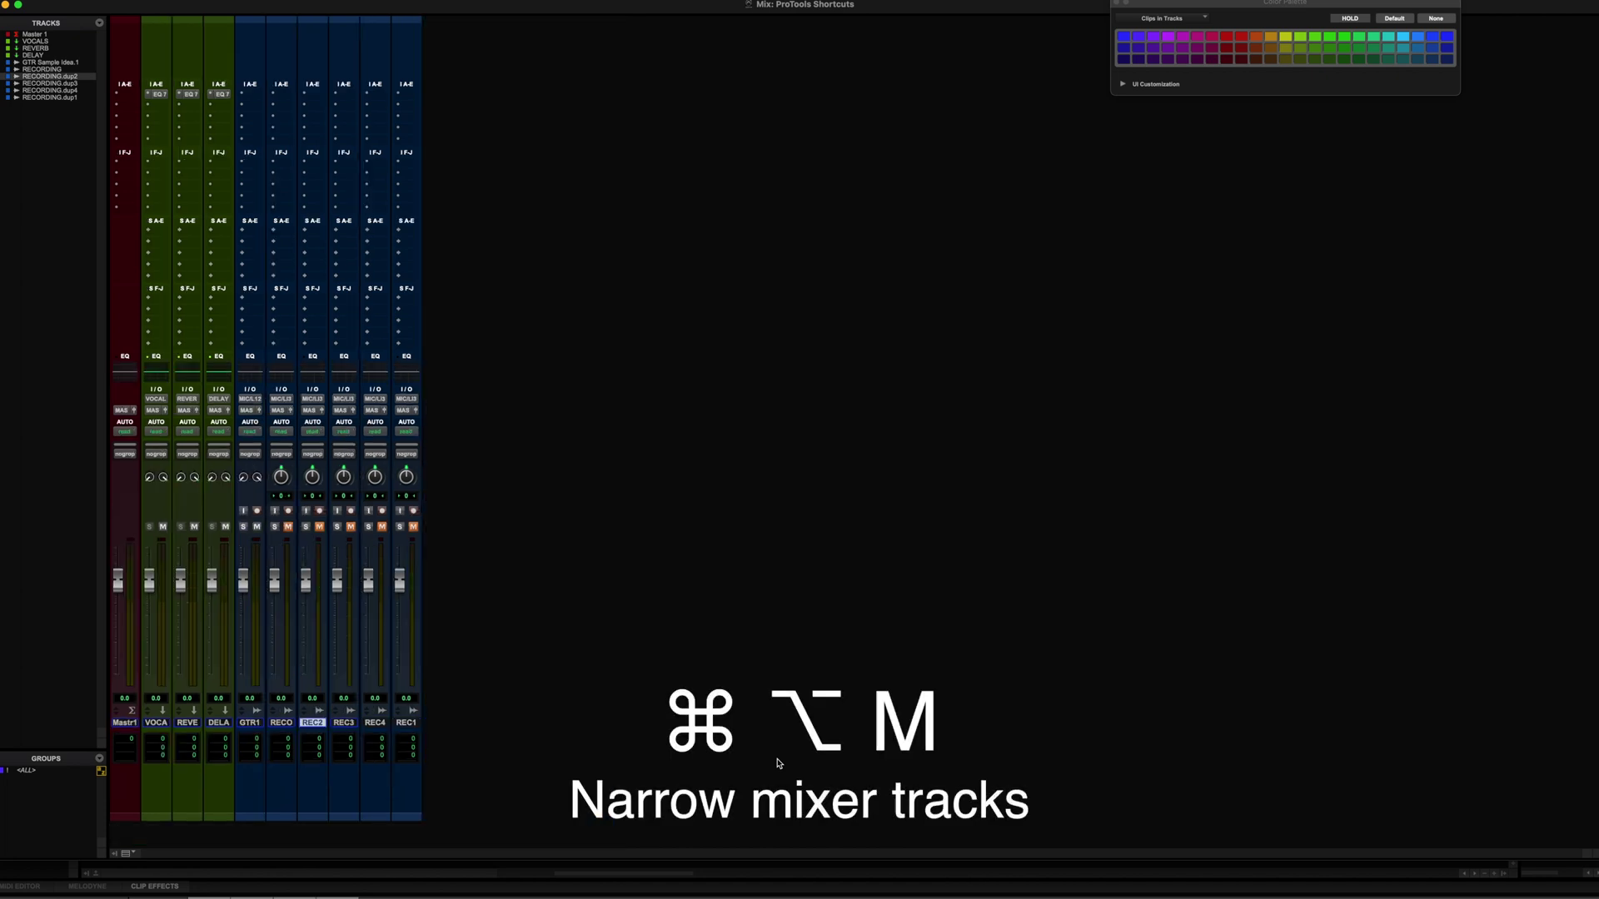
key(super+alt+m)
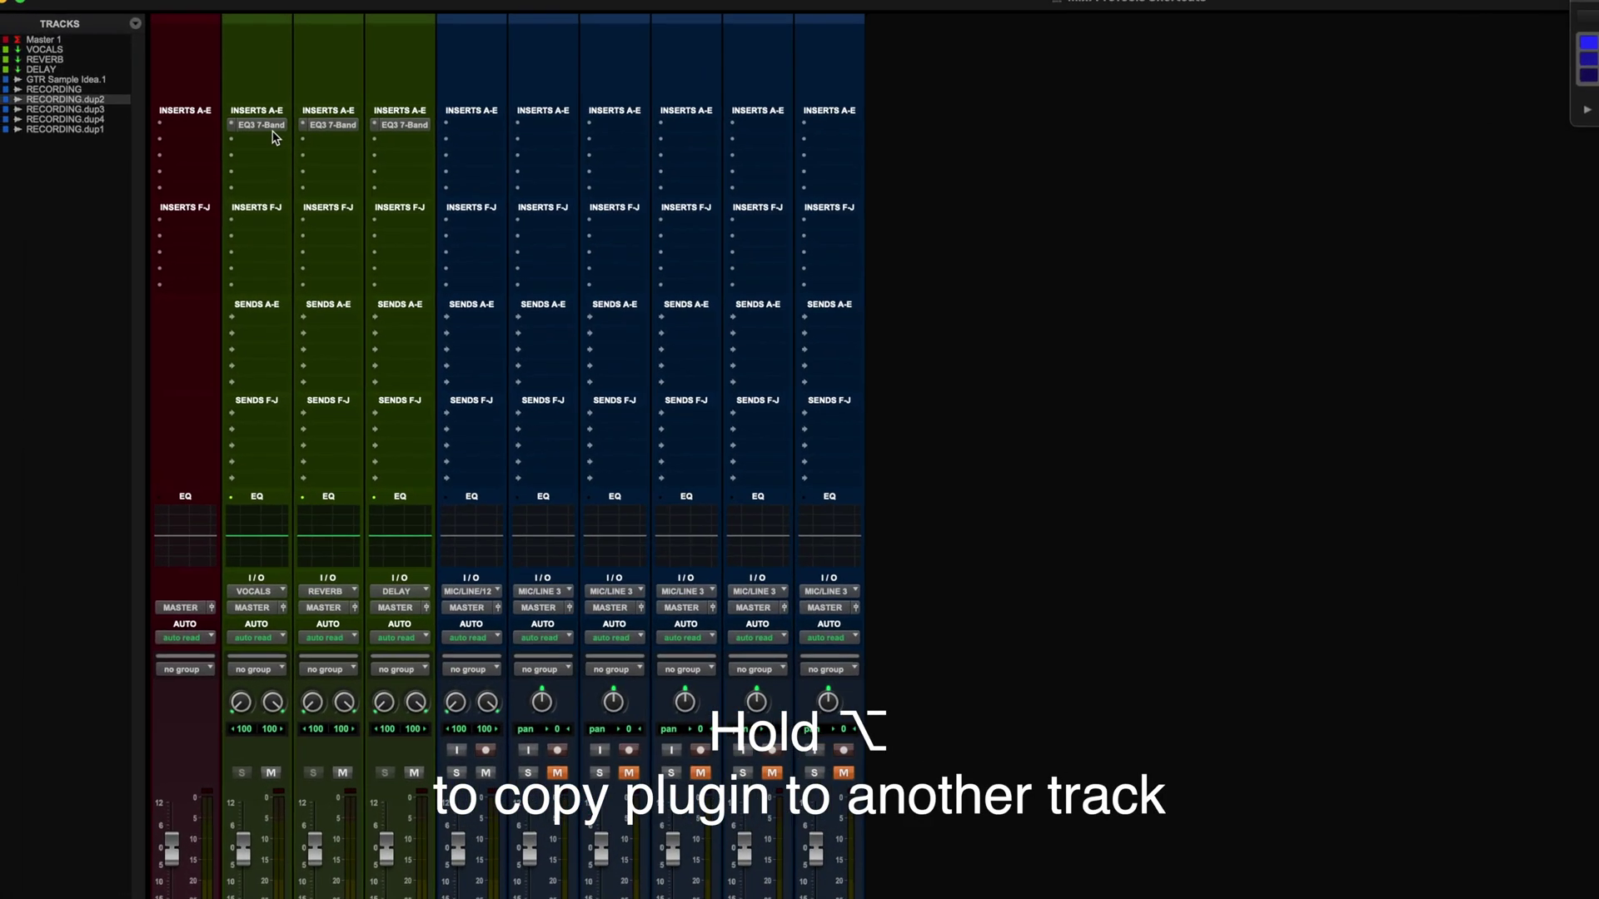
- Copy EQ3 7-Band into VOCALS inserts B–D, then bypass and un-bypass them individually
drag(333, 159, 333, 178)
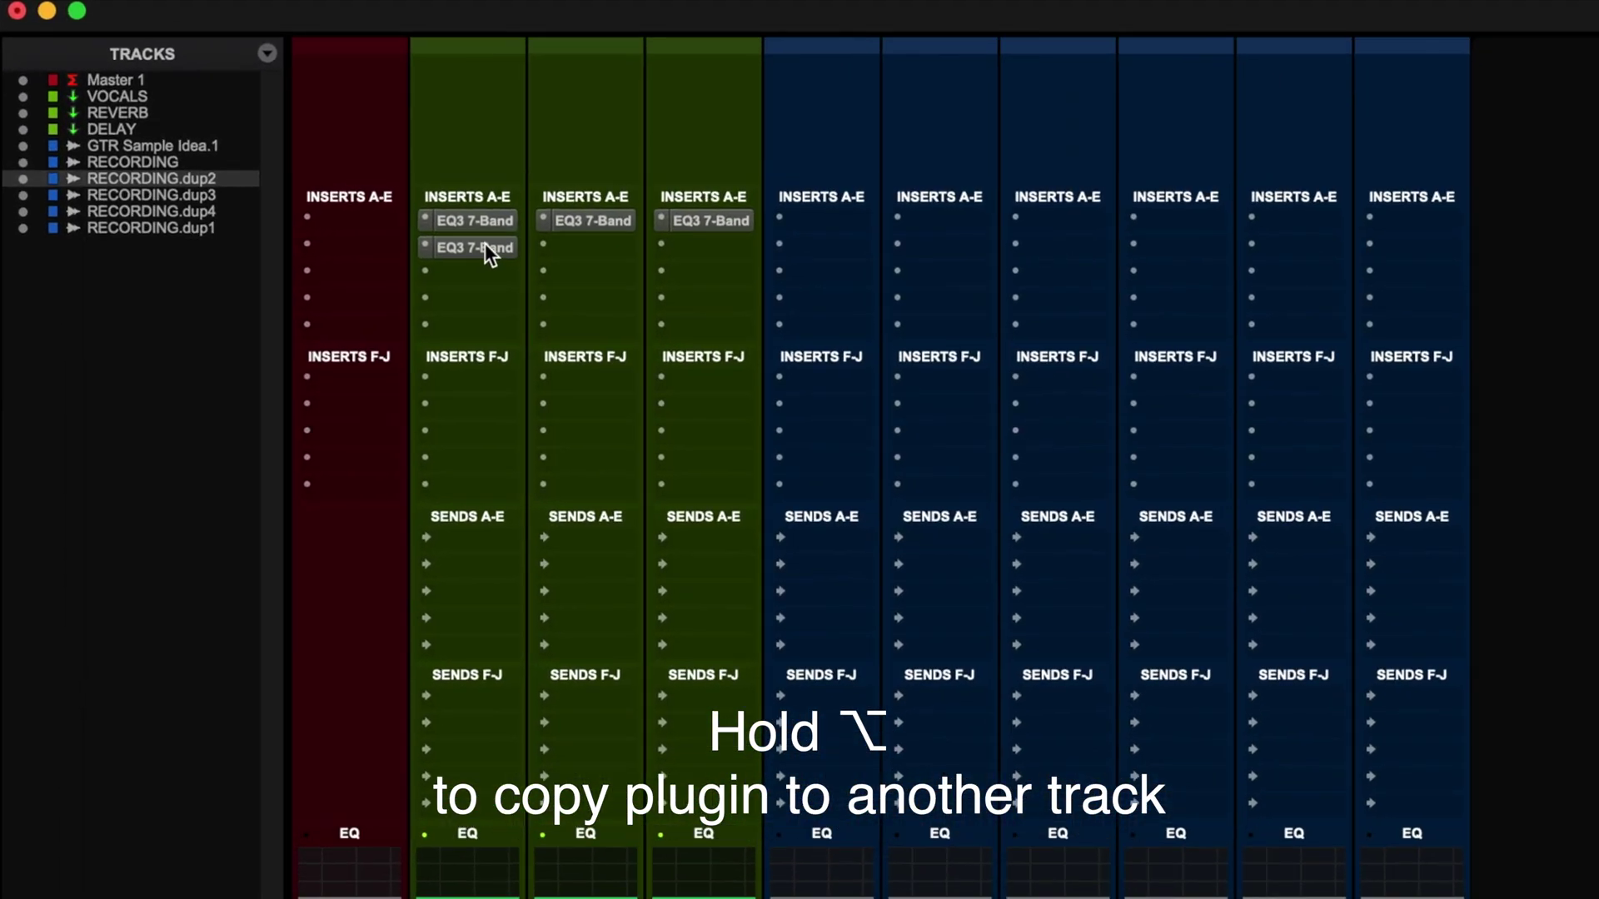
drag(481, 263, 482, 302)
super+click(482, 301)
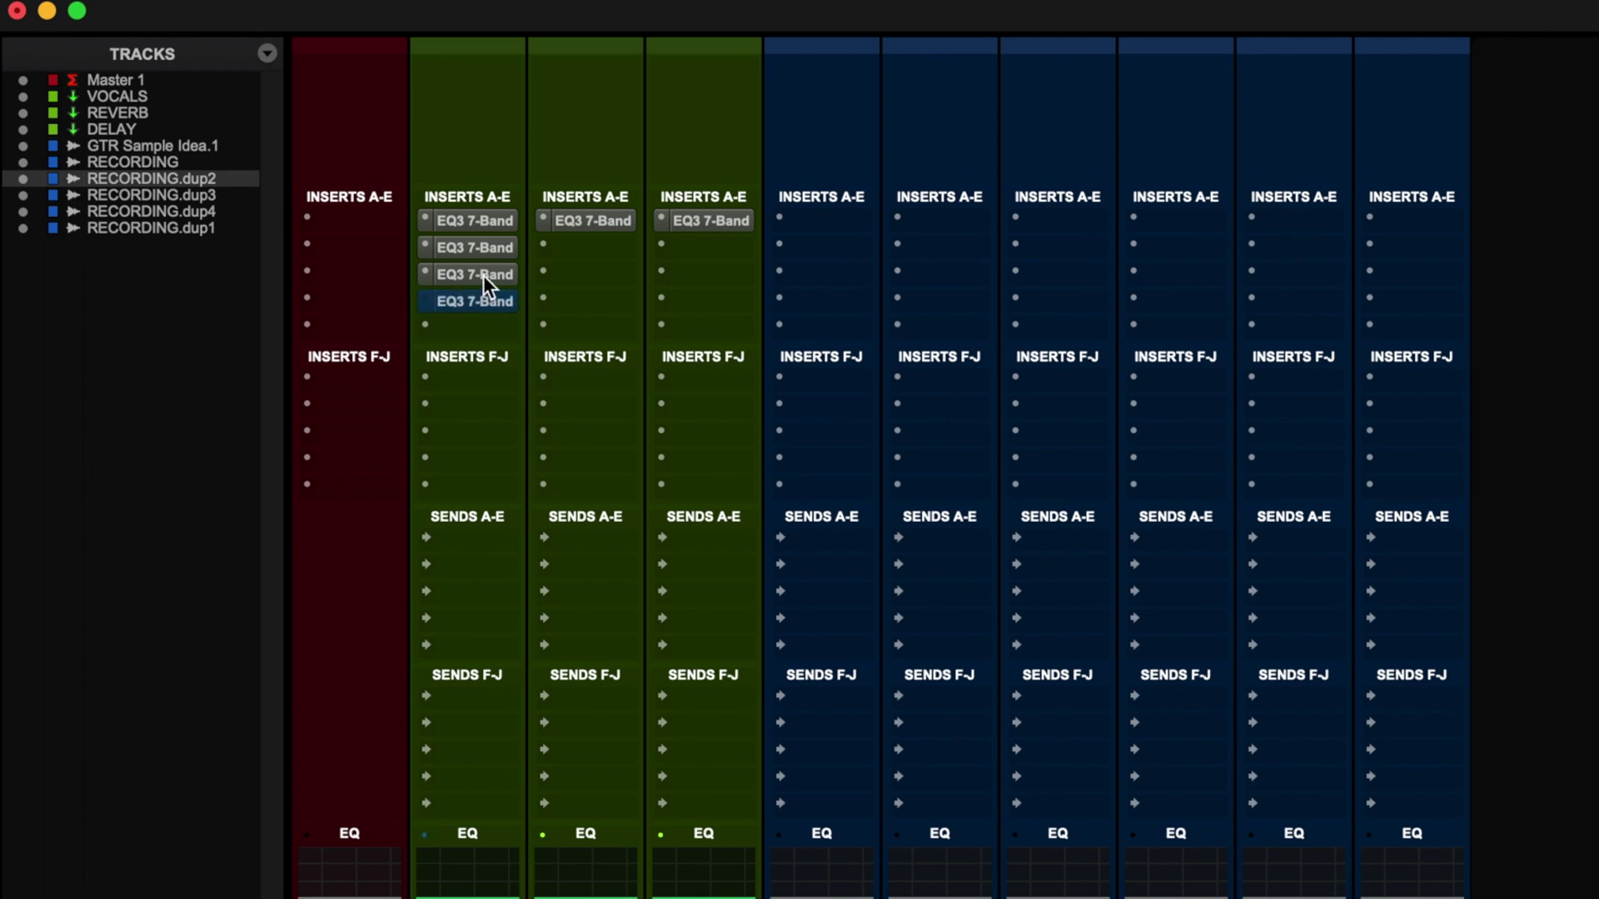
super+click(483, 252)
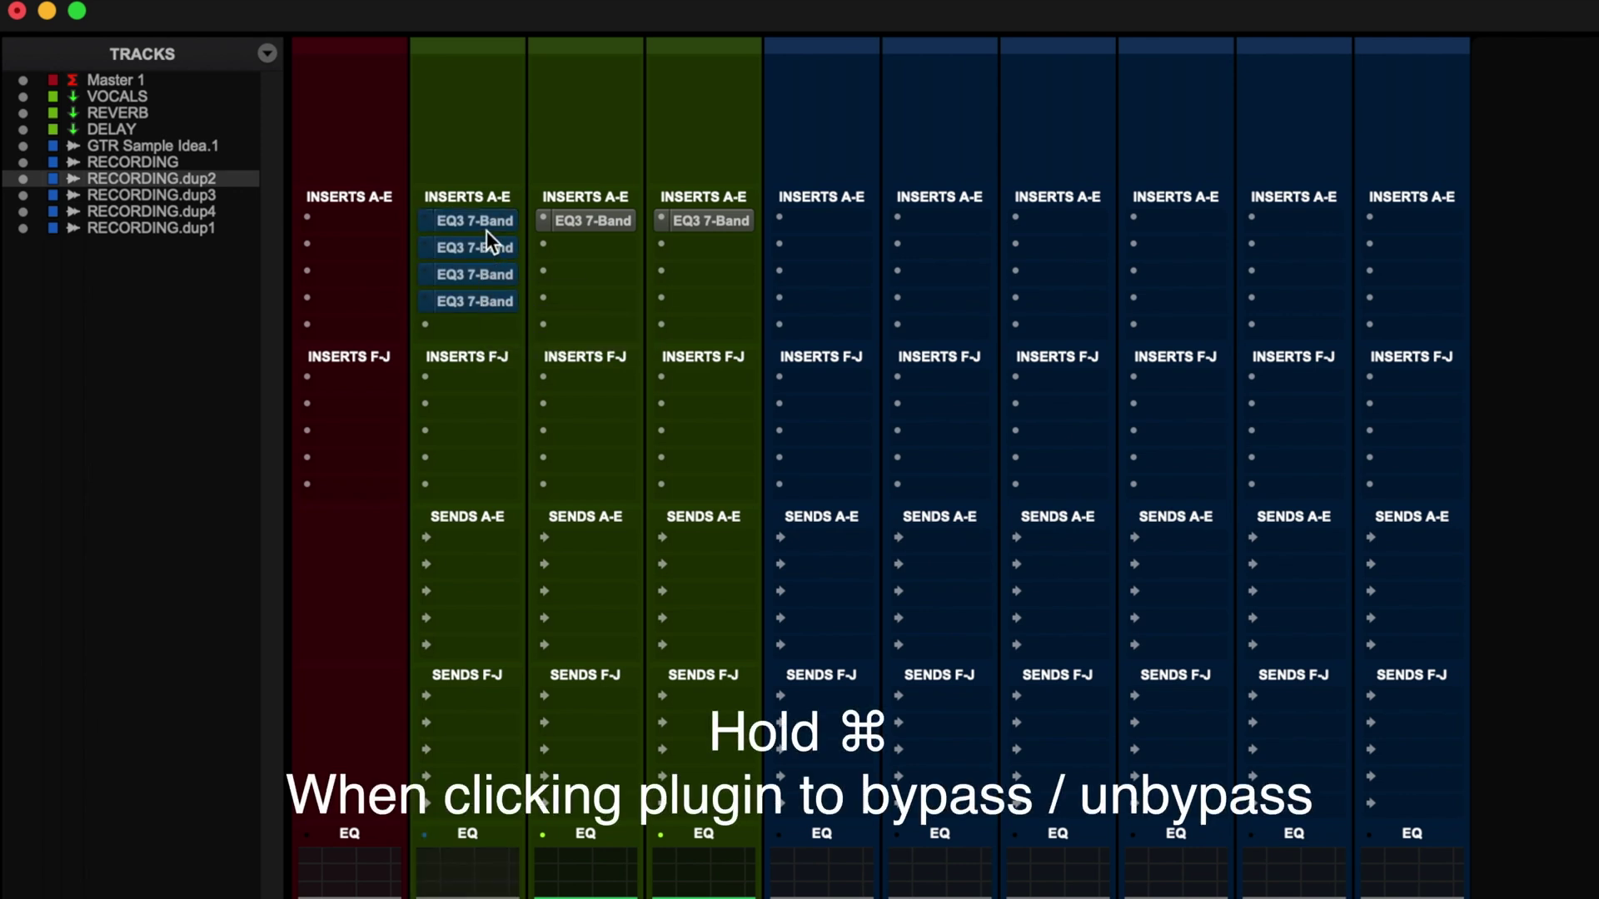
super+click(487, 228)
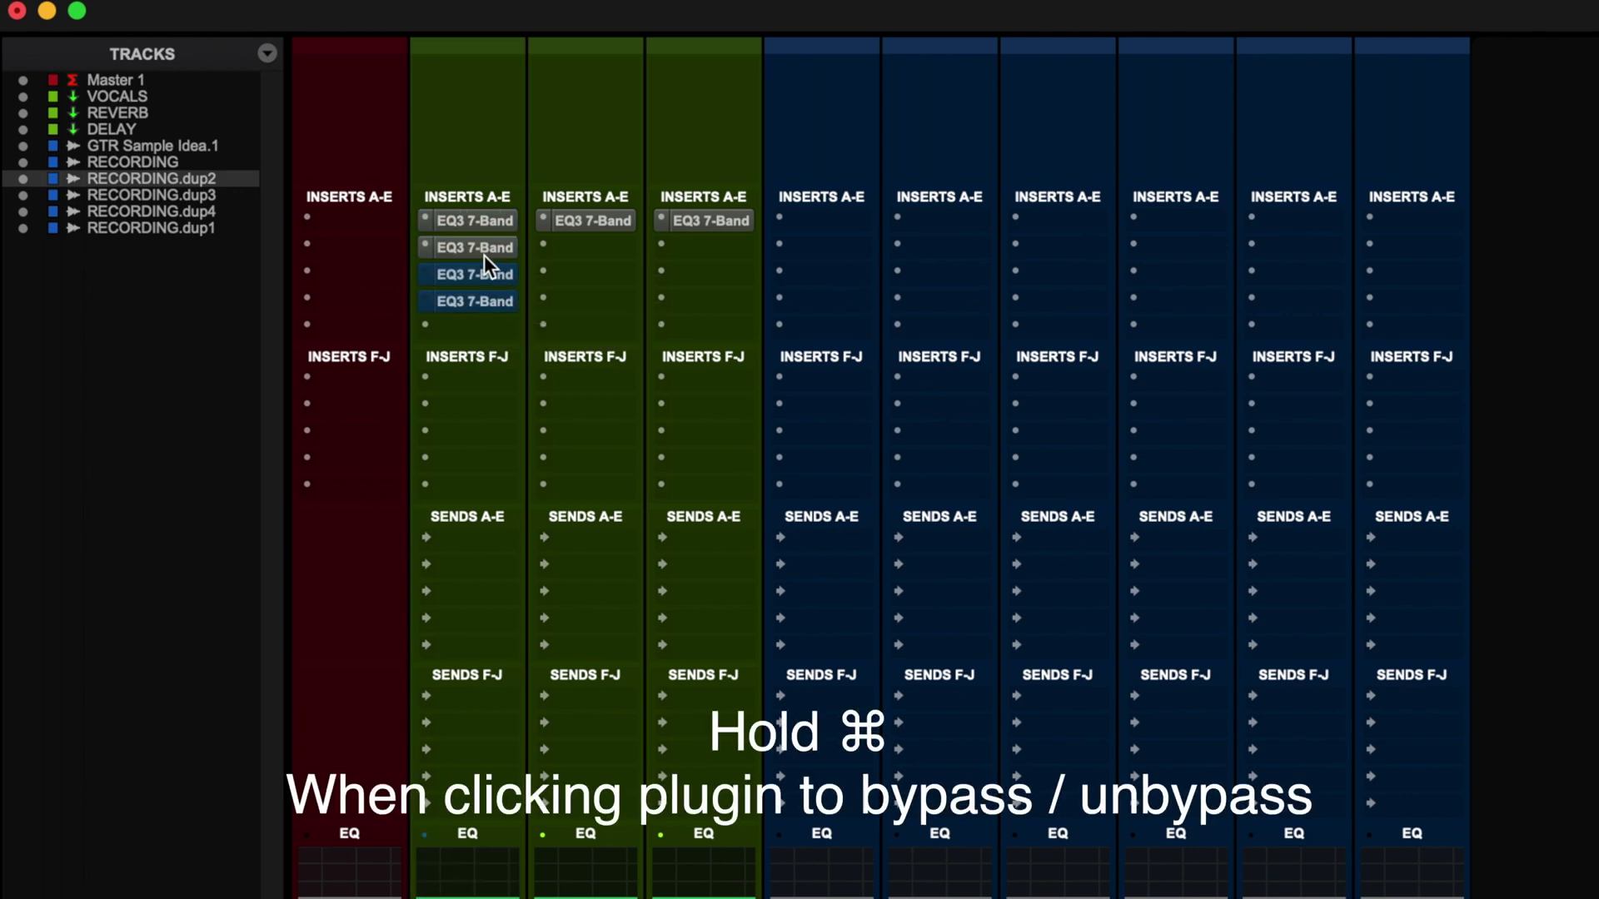
super+click(483, 262)
super+click(478, 296)
- Bypass all four VOCALS EQ3 inserts at once, then re-enable them
scroll(646, 797, down, 1)
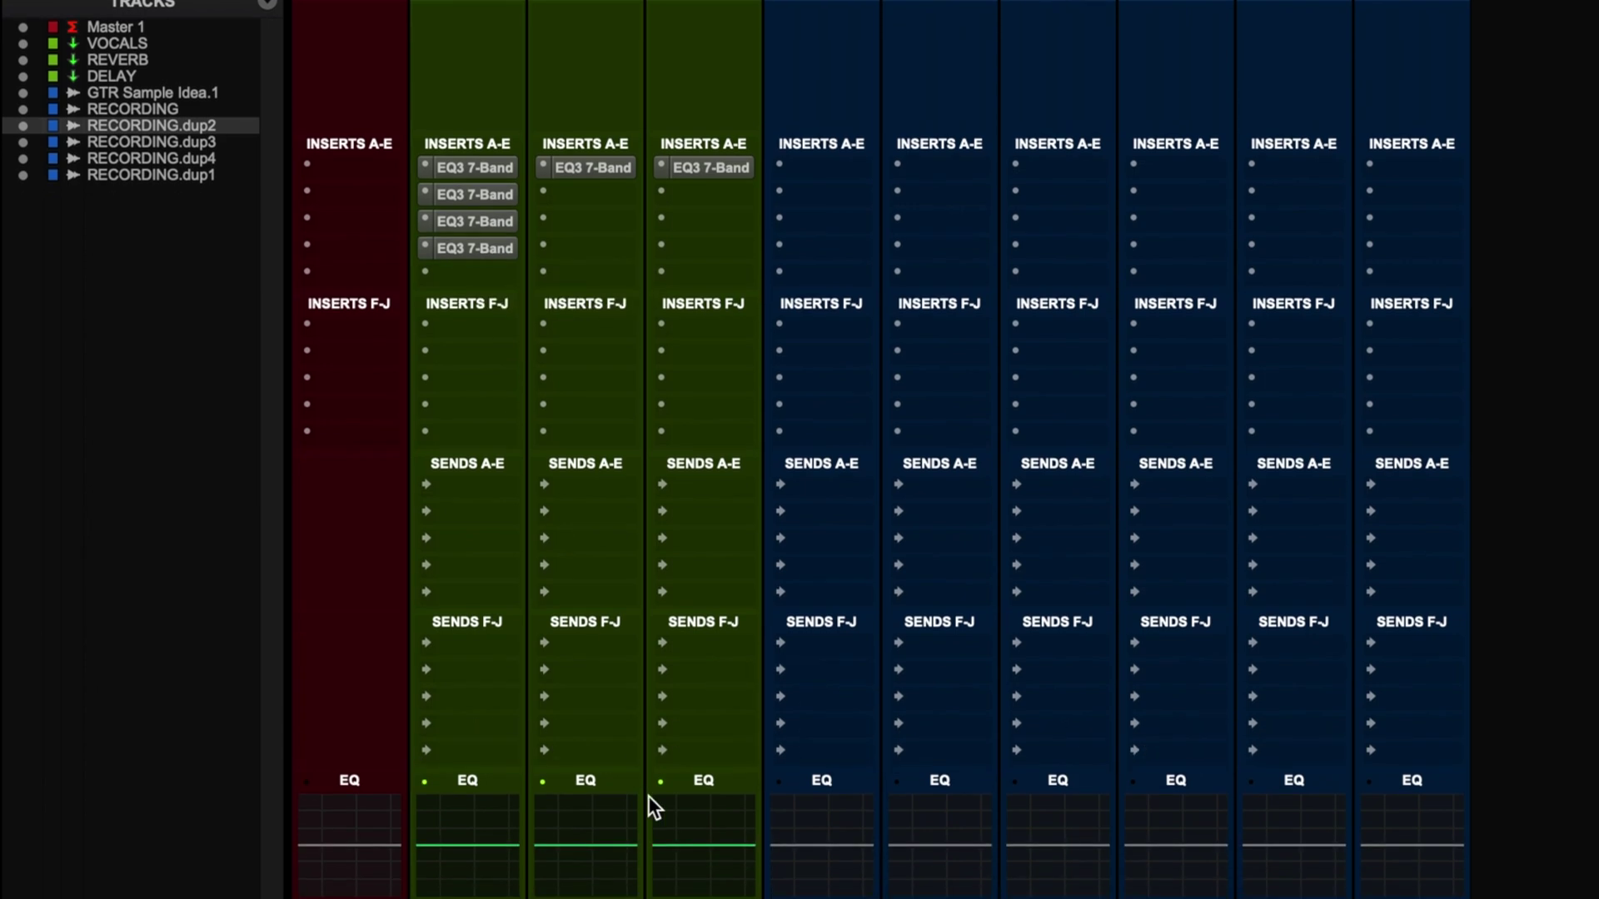
scroll(646, 797, down, 4)
scroll(499, 866, down, 5)
scroll(499, 866, down, 4)
scroll(496, 825, down, 1)
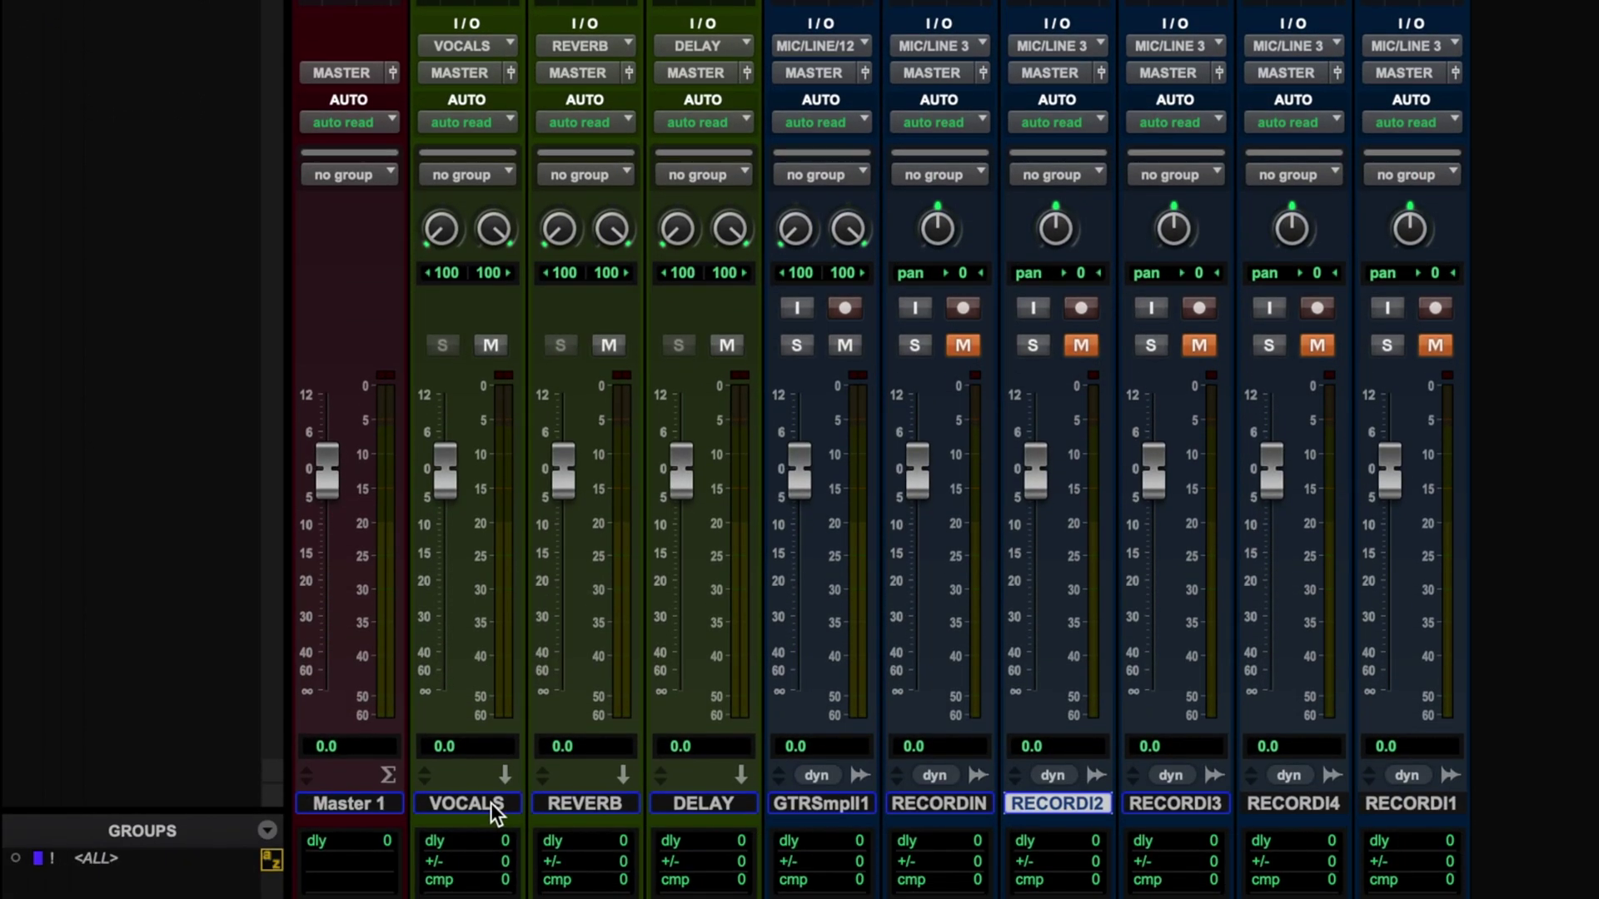
click(491, 804)
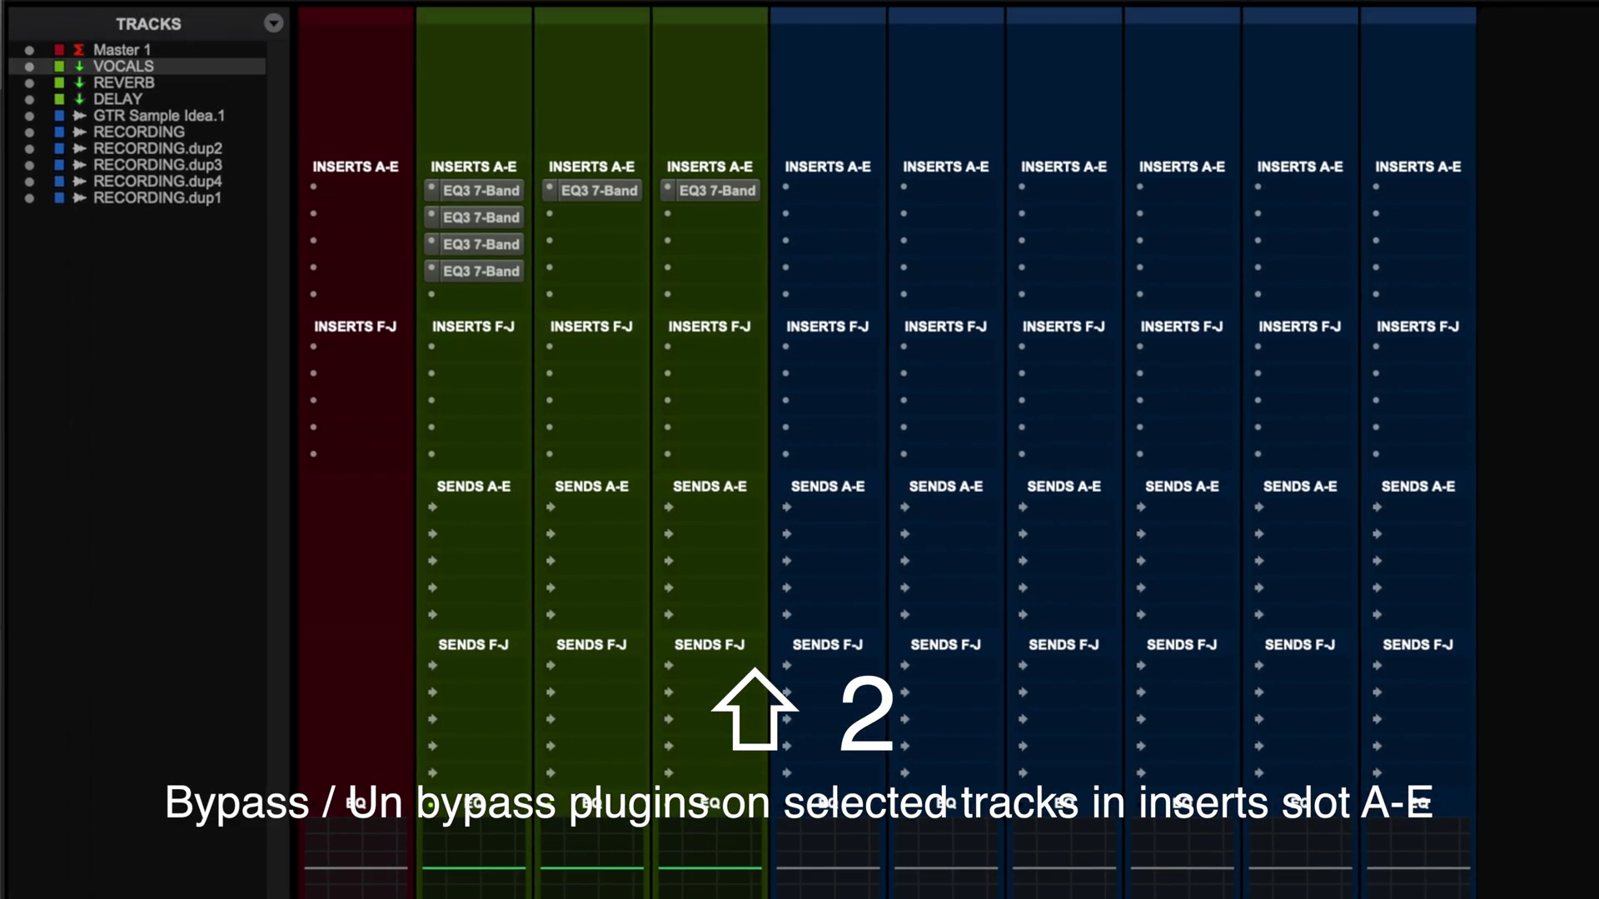
key(shift+2)
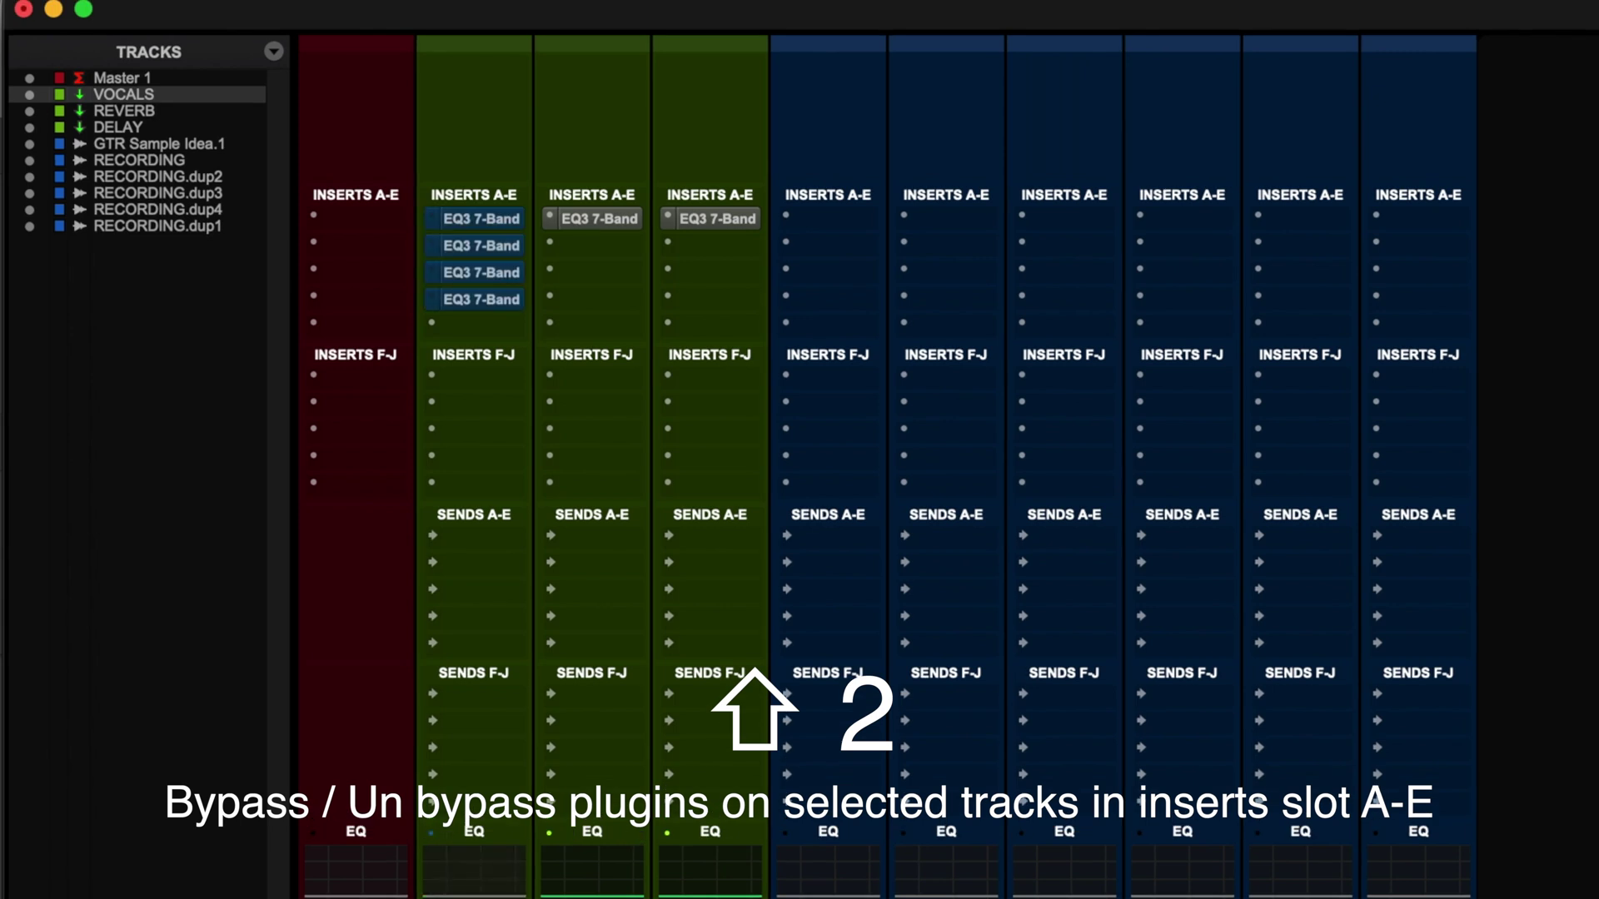
key(shift+2)
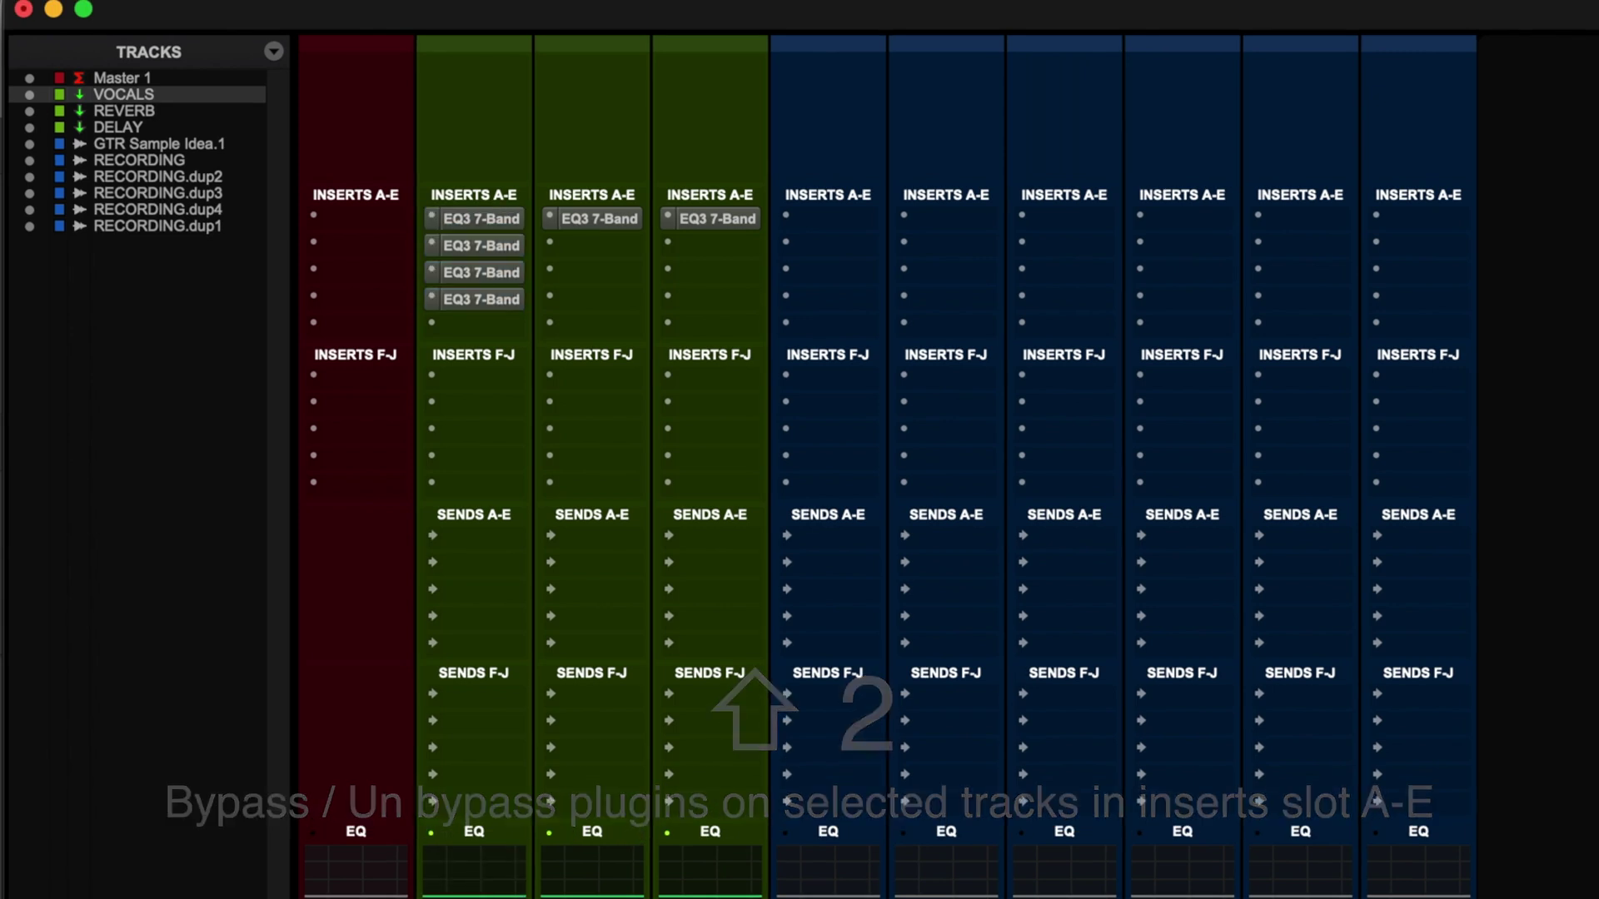
- Add four EQ3 7-Band inserts to REVERB and DELAY, then bypass each EQ3 slot across all three tracks
drag(600, 218, 595, 297)
drag(709, 218, 710, 273)
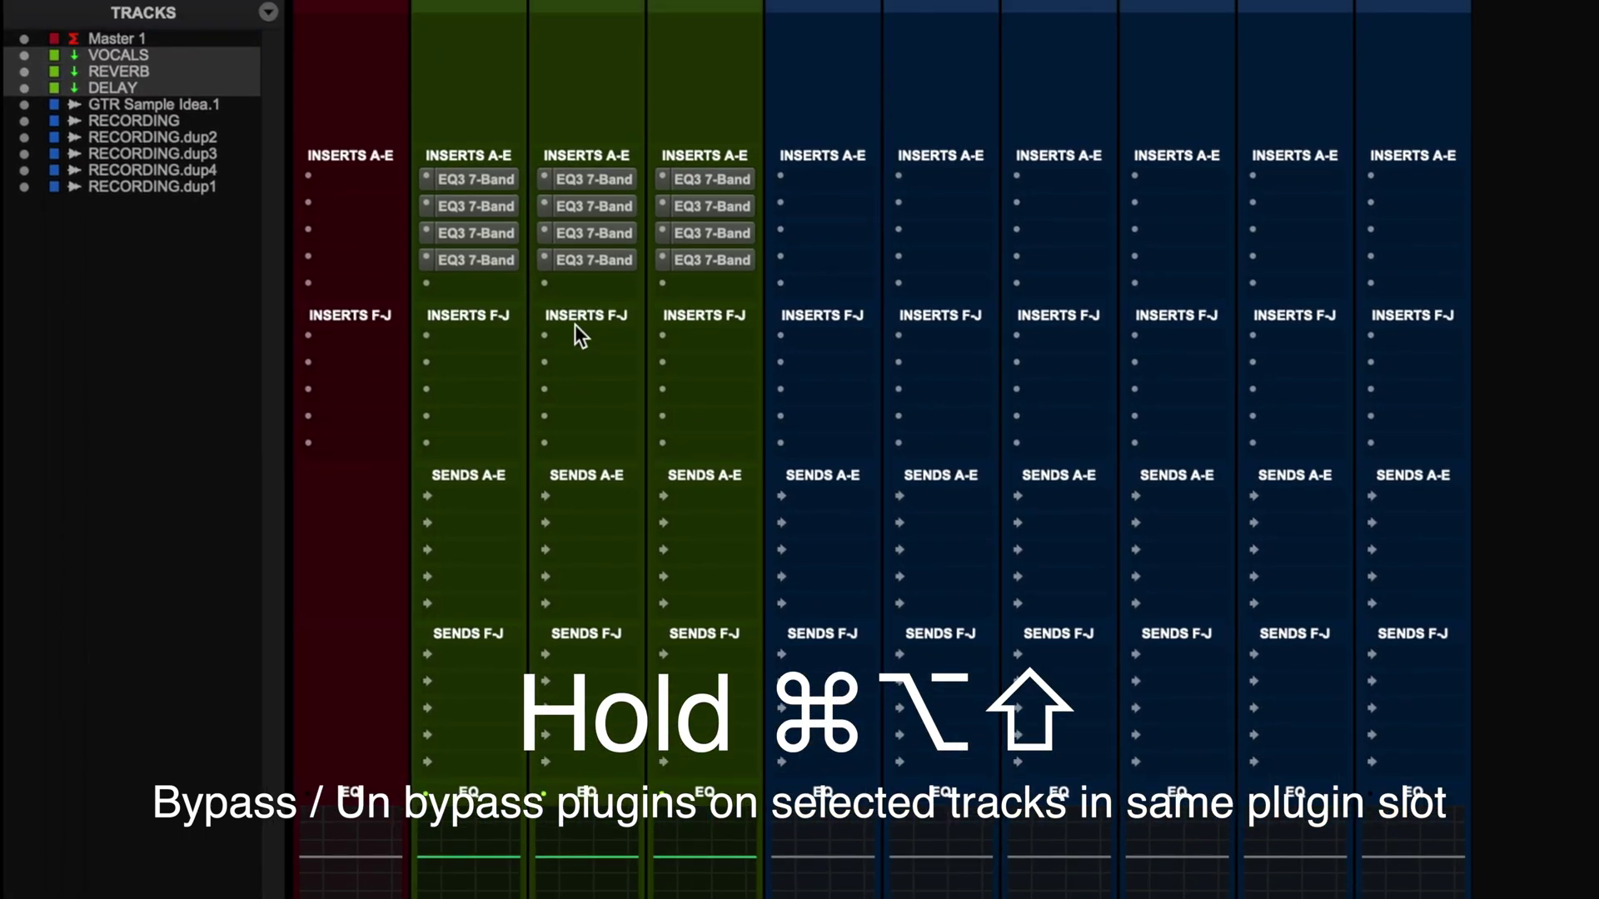
alt+shift+super+click(488, 180)
alt+shift+super+click(486, 211)
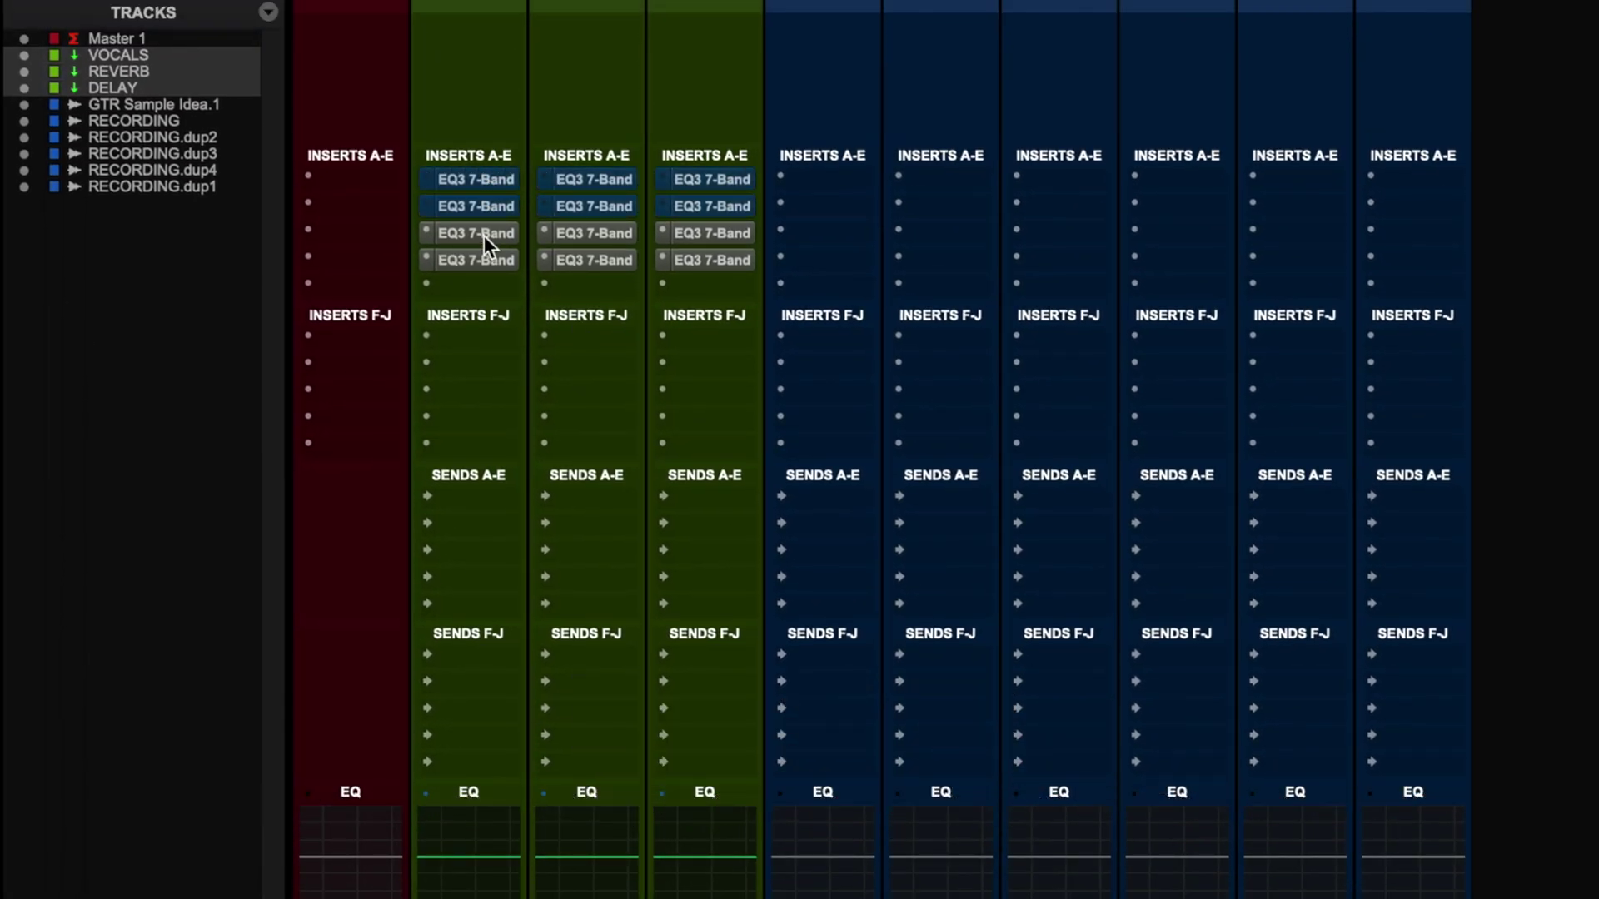
alt+shift+super+click(485, 262)
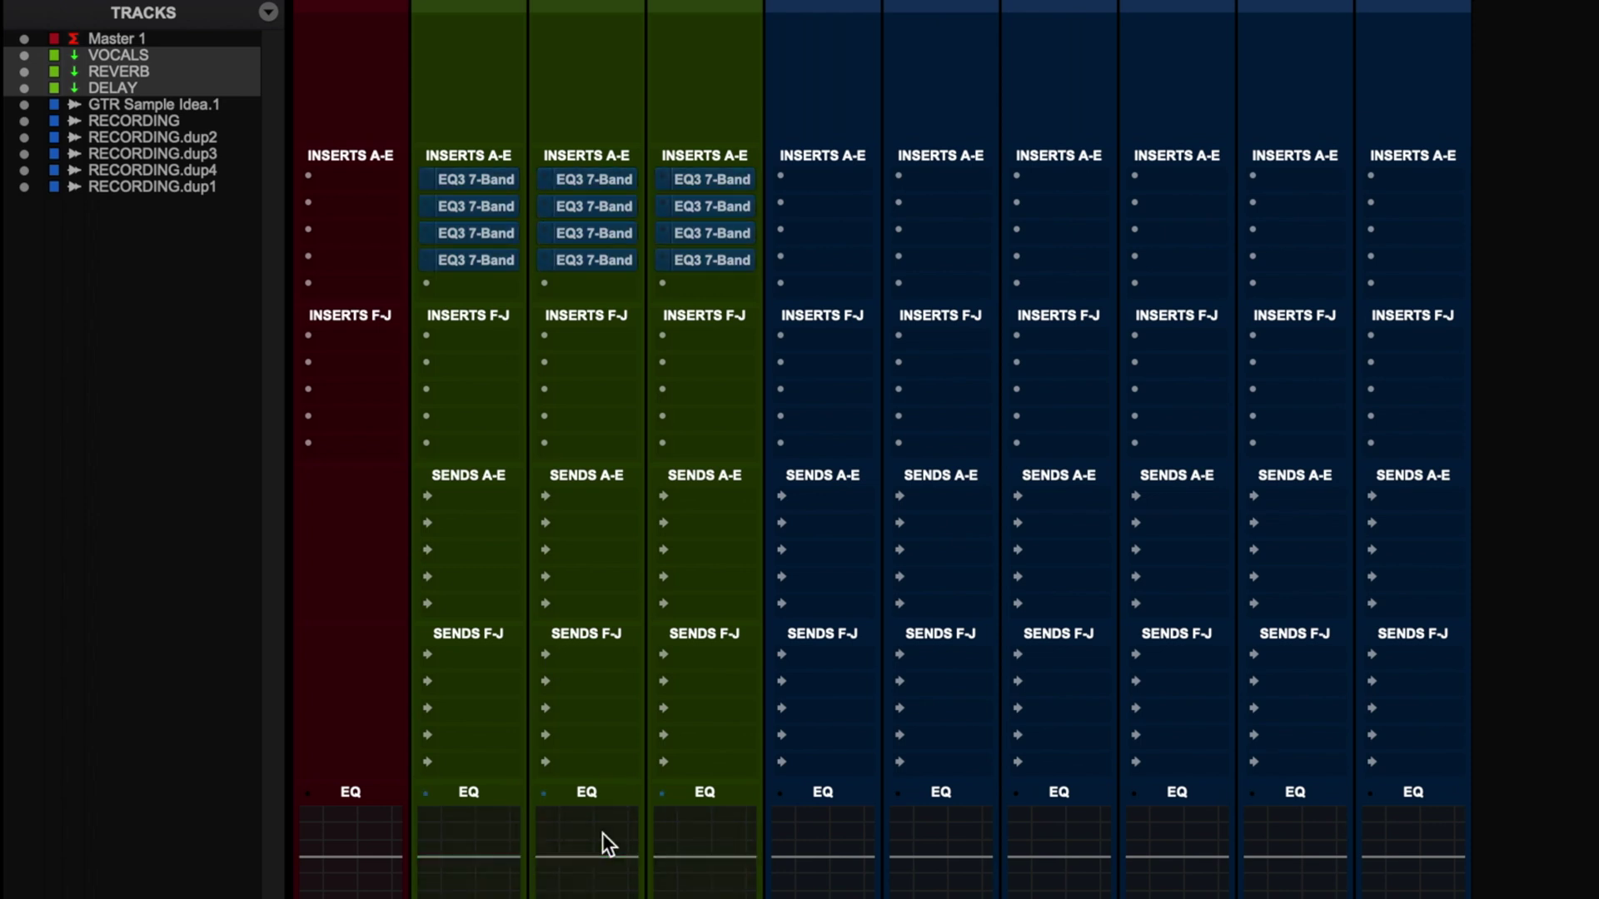
- Deactivate and reactivate individual EQ3 inserts on VOCALS and REVERB
ctrl+super+click(481, 178)
ctrl+super+click(483, 226)
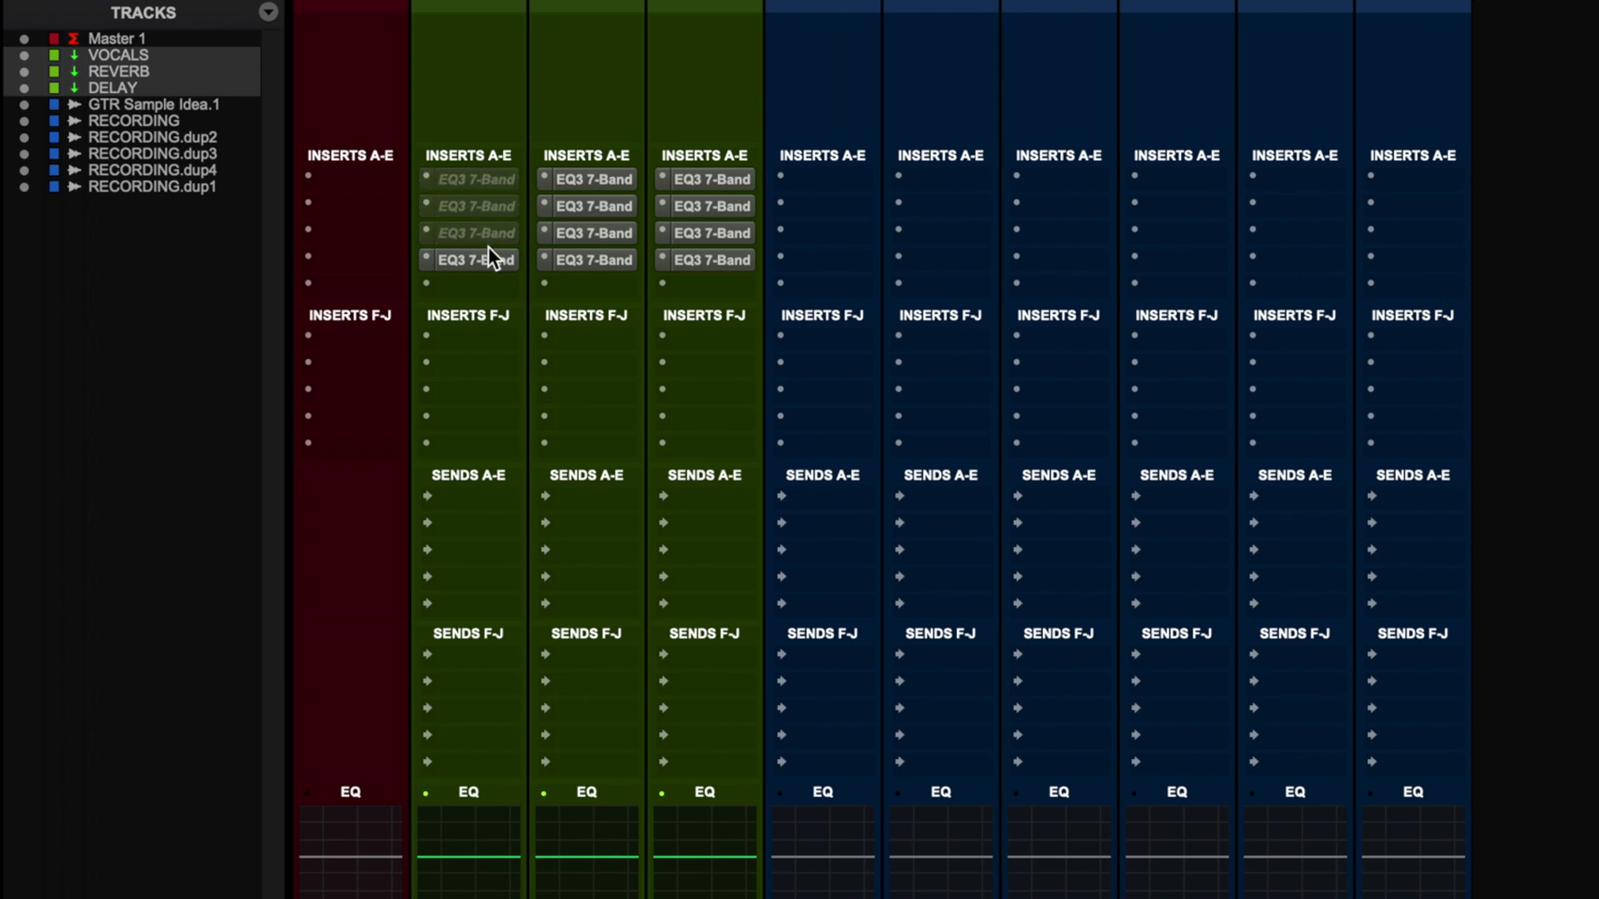
ctrl+super+click(488, 250)
ctrl+super+click(577, 255)
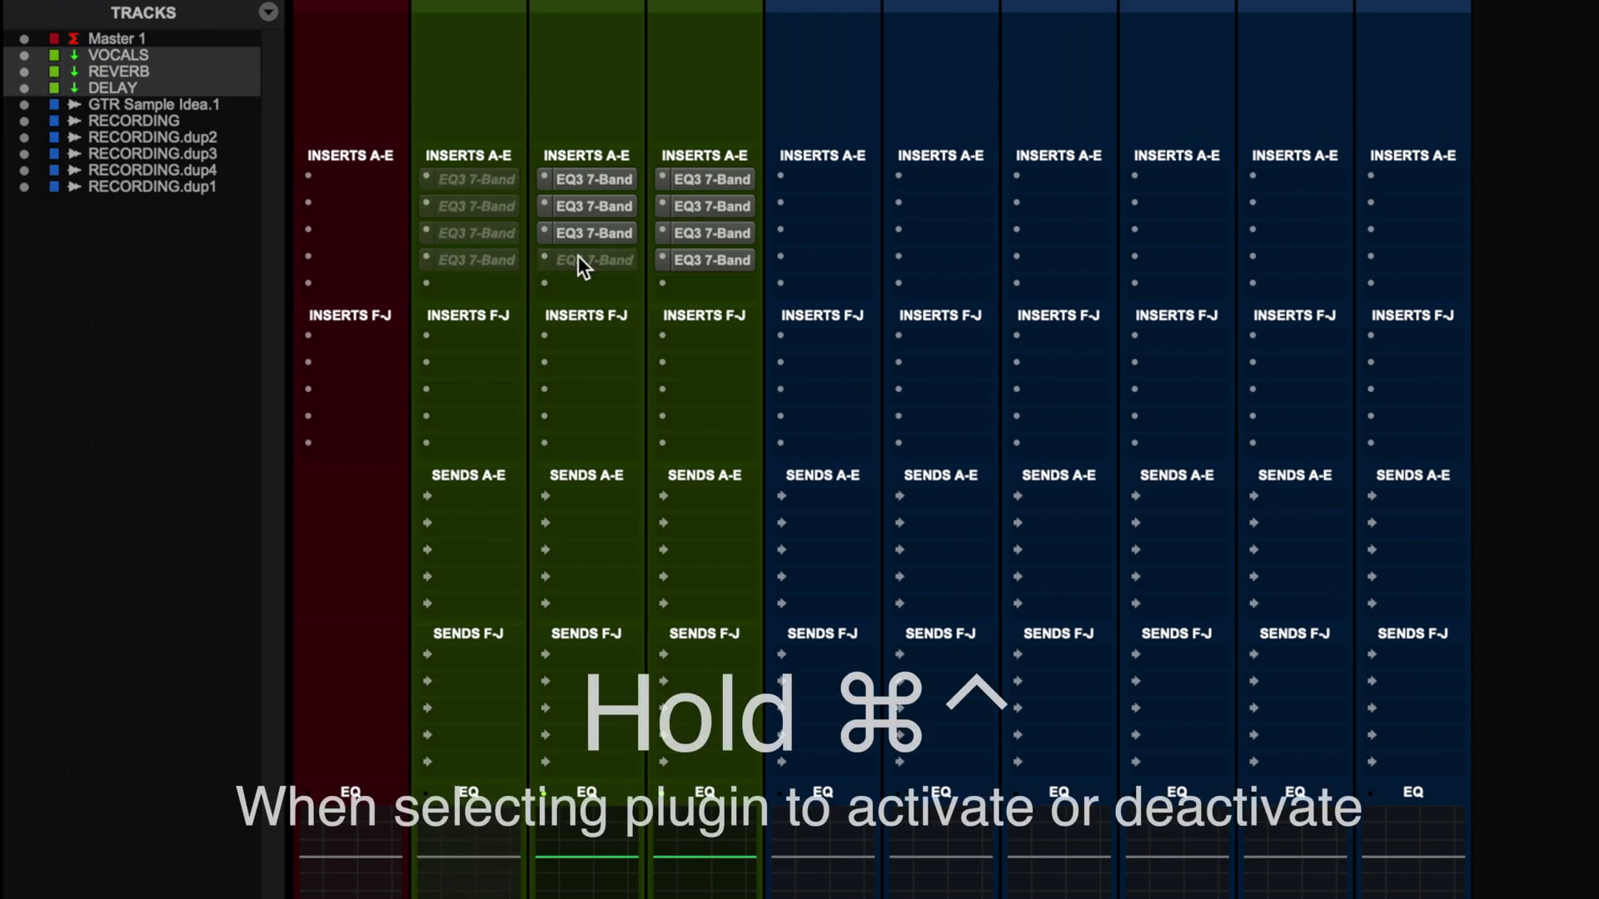
ctrl+super+click(578, 256)
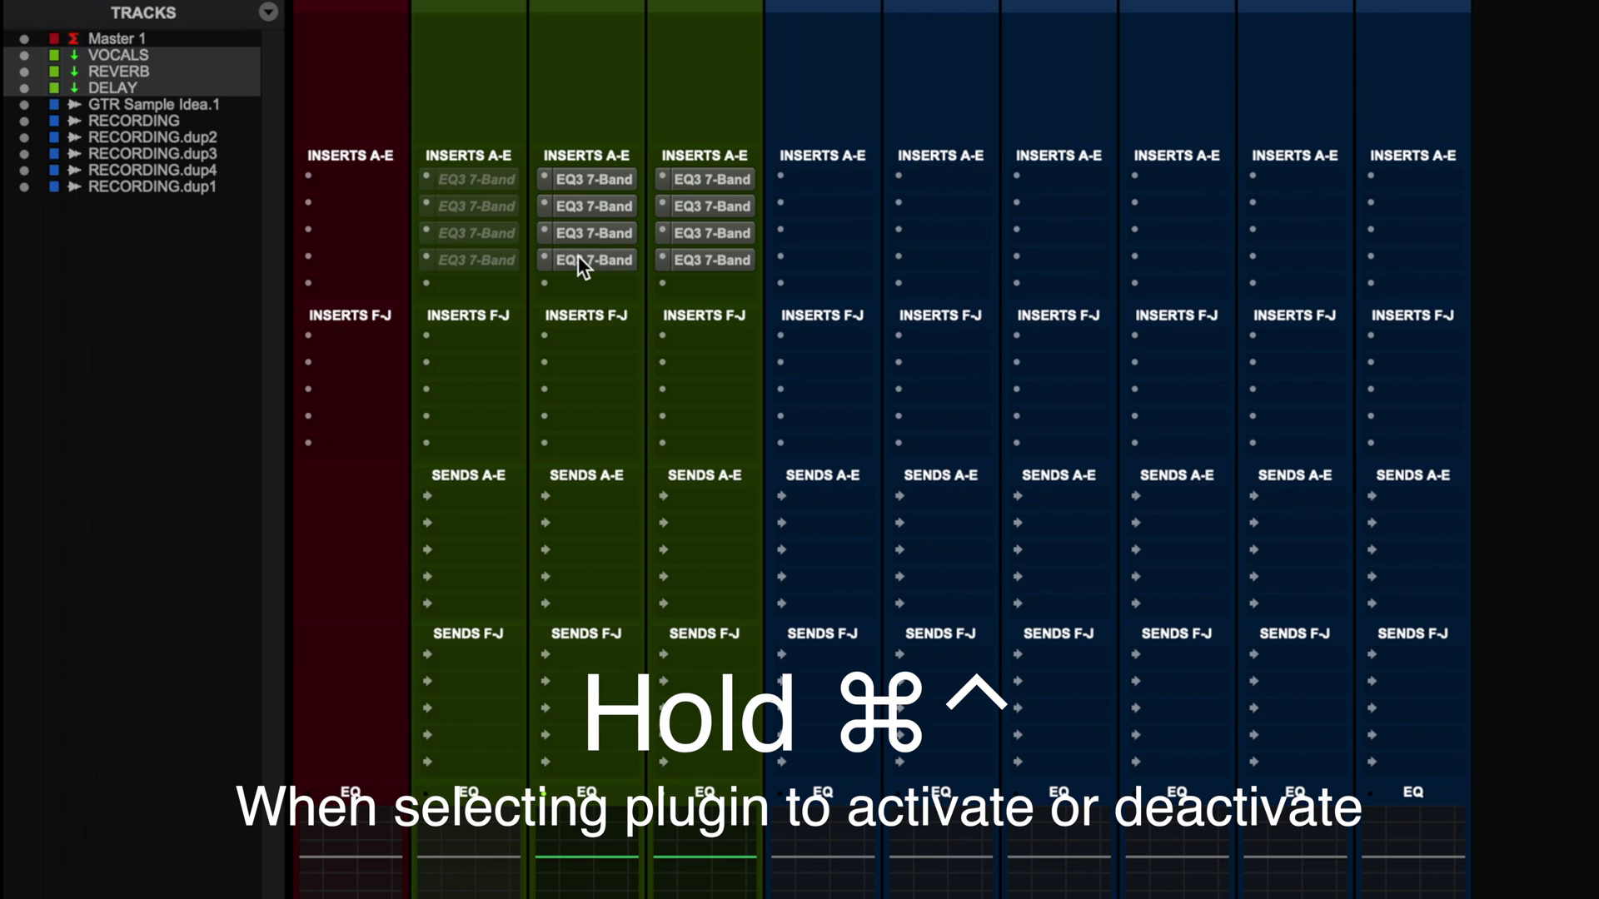
ctrl+super+click(478, 258)
ctrl+super+click(477, 234)
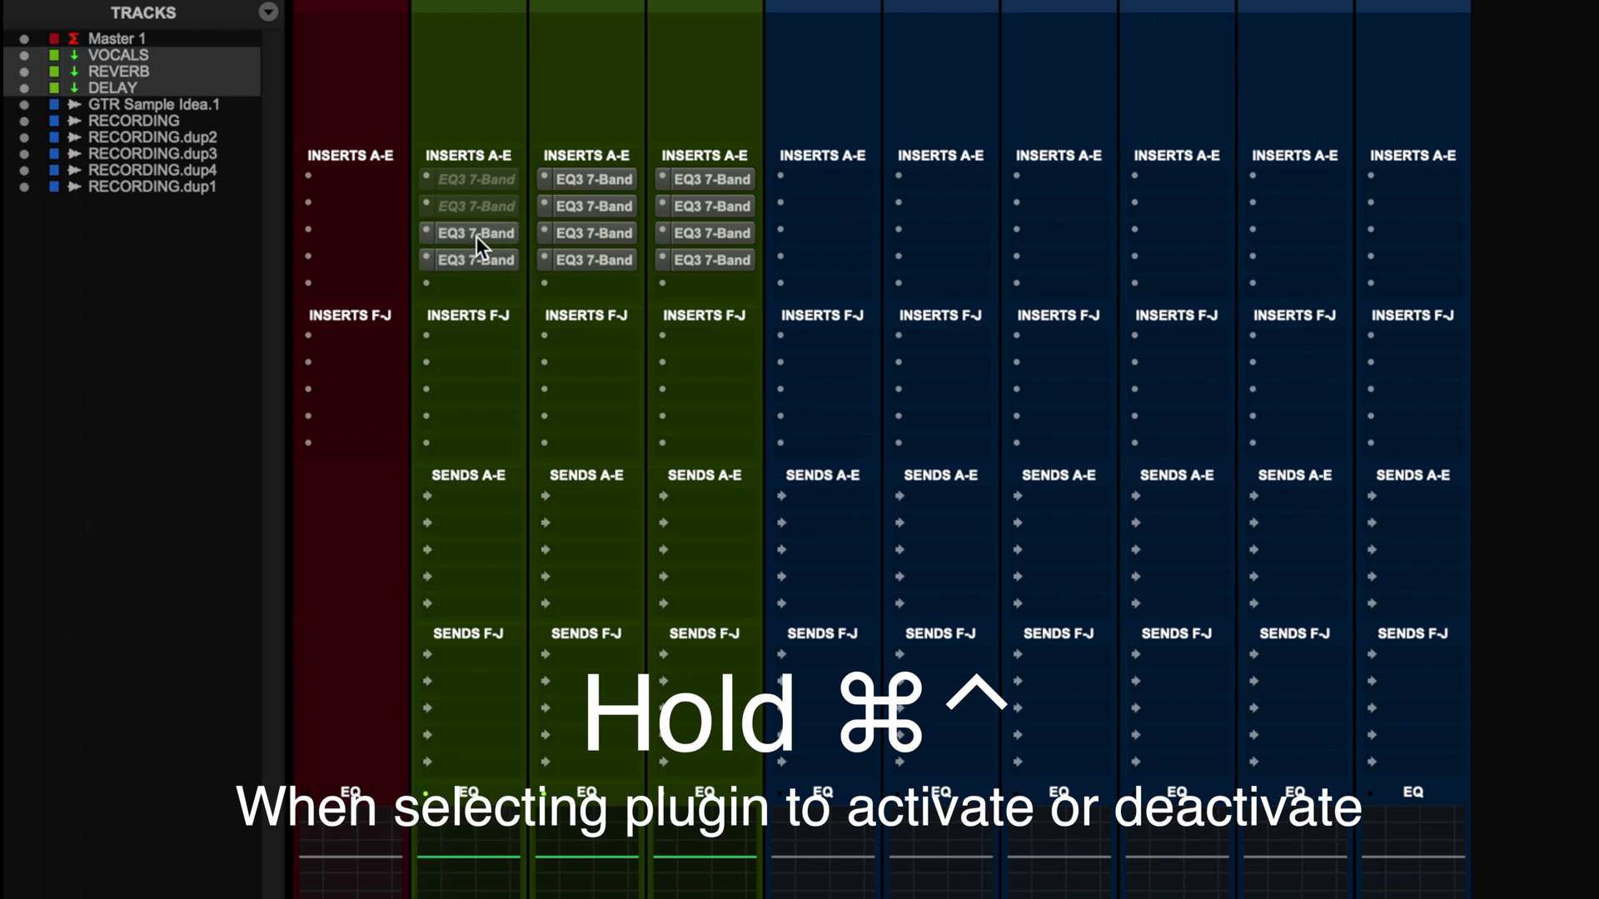
- Deactivate the EQ3 slots across all three green tracks, then reactivate them
ctrl+alt+shift+super+click(482, 180)
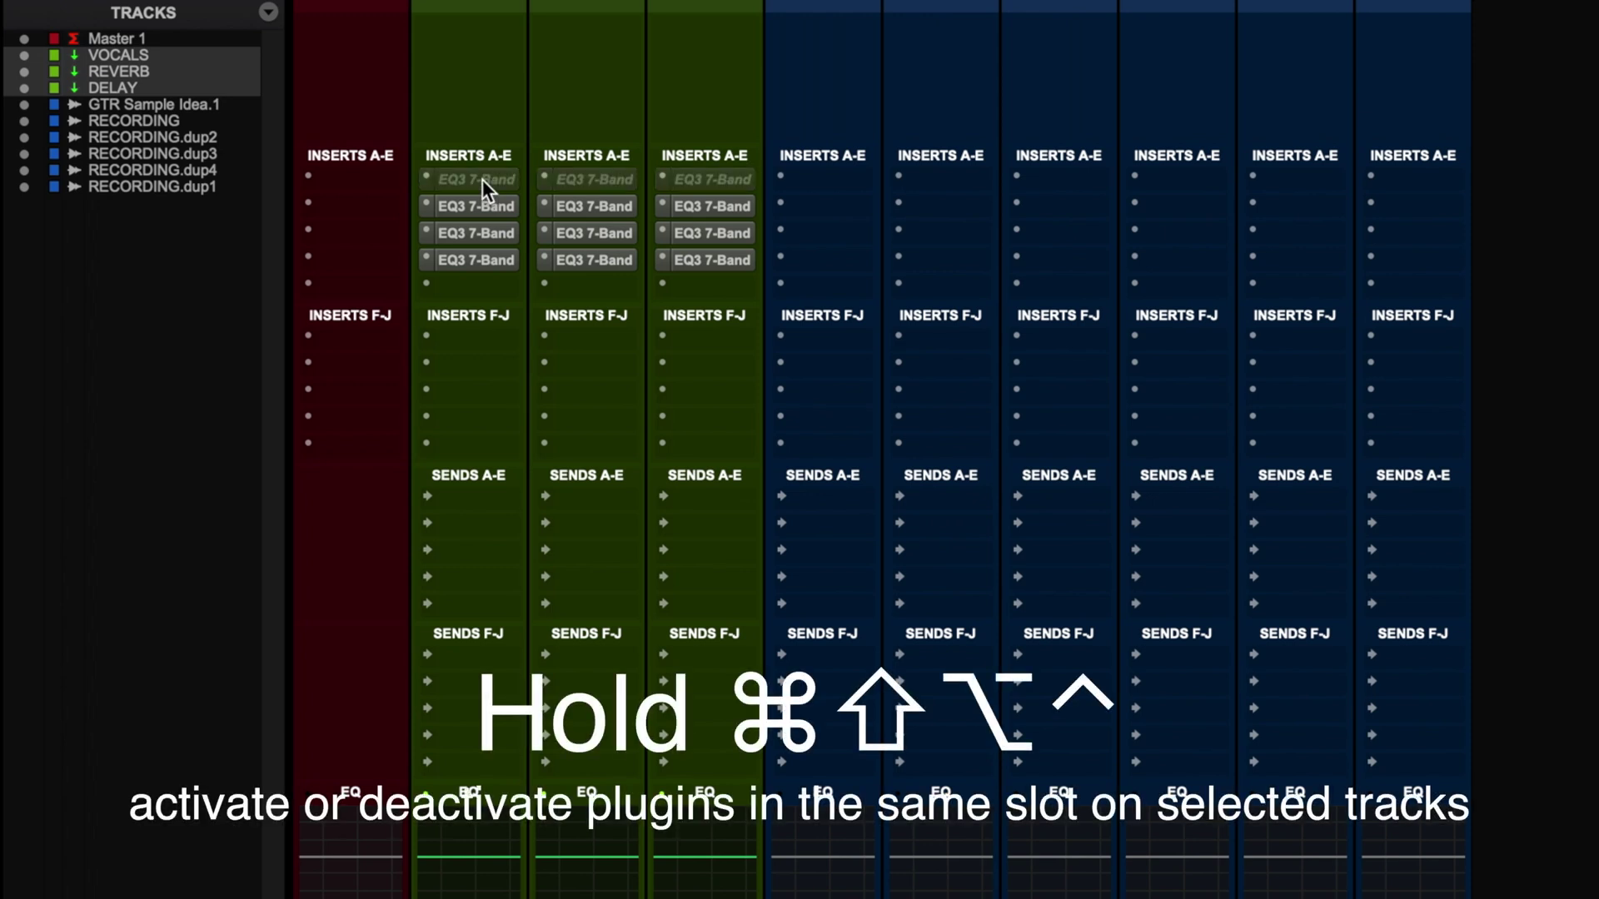
ctrl+alt+shift+super+click(484, 204)
ctrl+alt+shift+super+click(487, 233)
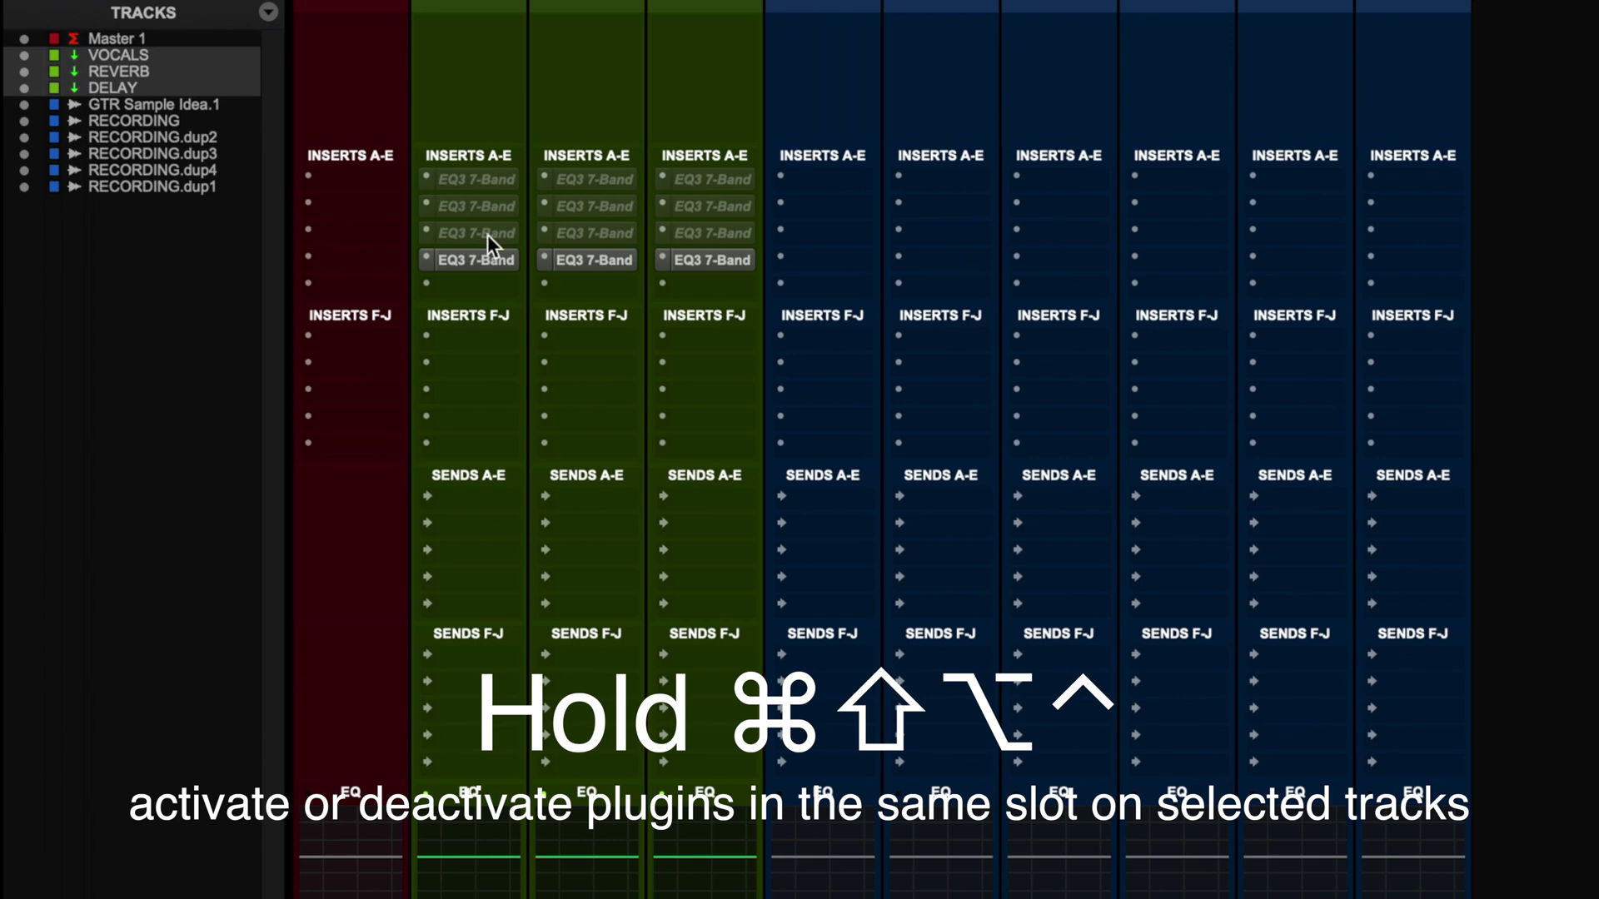
ctrl+alt+shift+super+click(487, 256)
ctrl+alt+shift+super+click(485, 233)
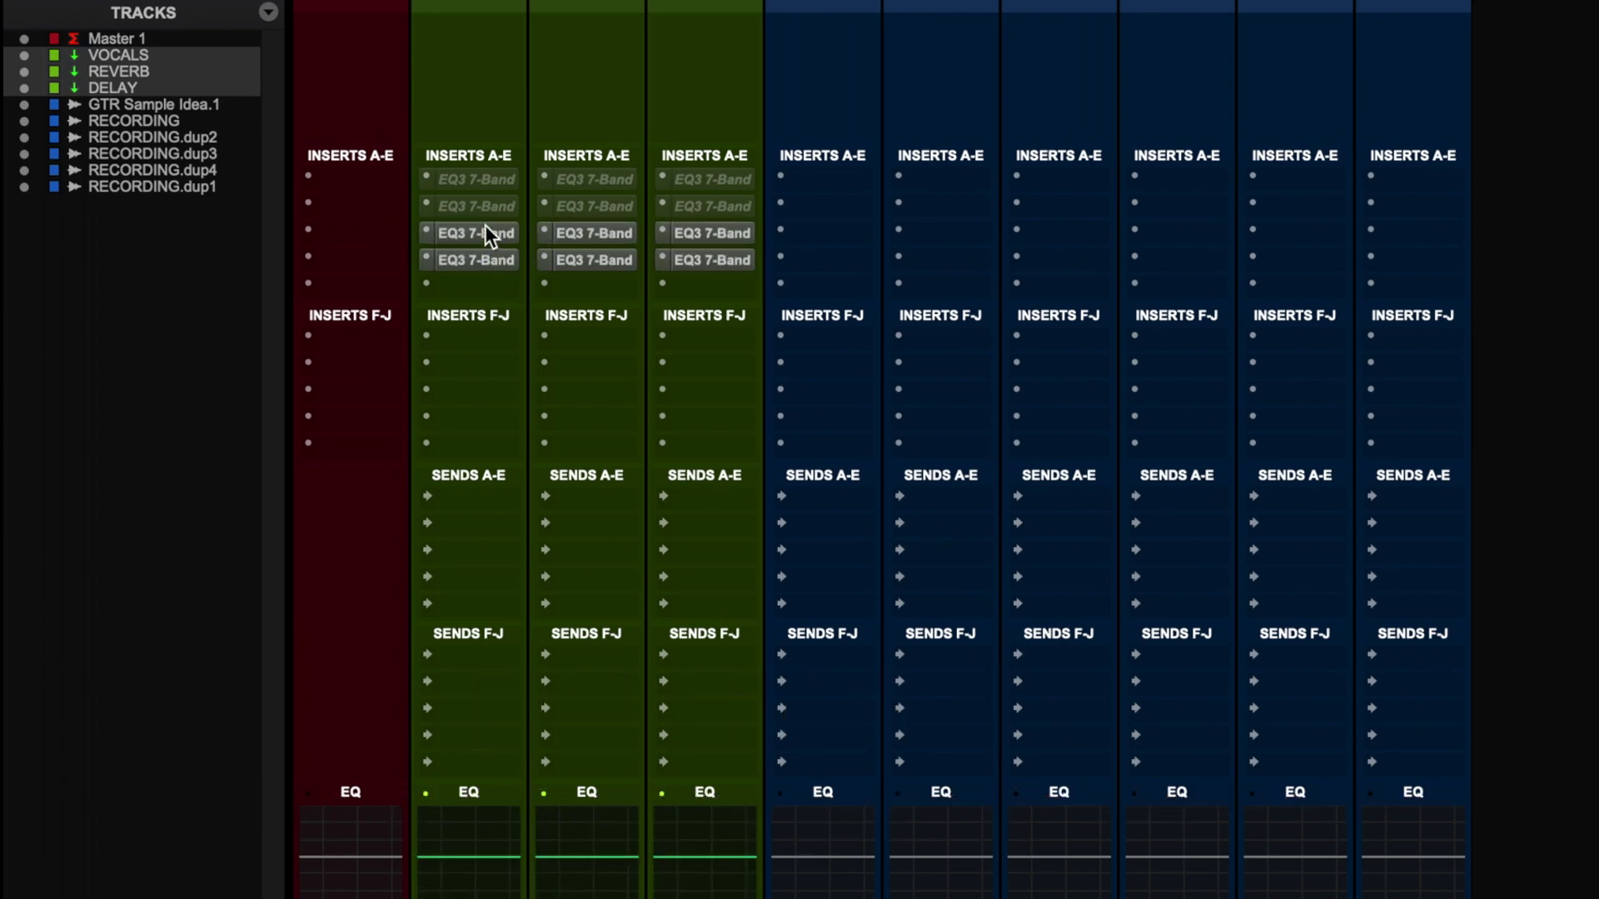
ctrl+alt+shift+super+click(486, 206)
- Reactivate the first EQ3 slot, then open all four VOCALS EQ3 plugin windows together
ctrl+alt+shift+super+click(485, 181)
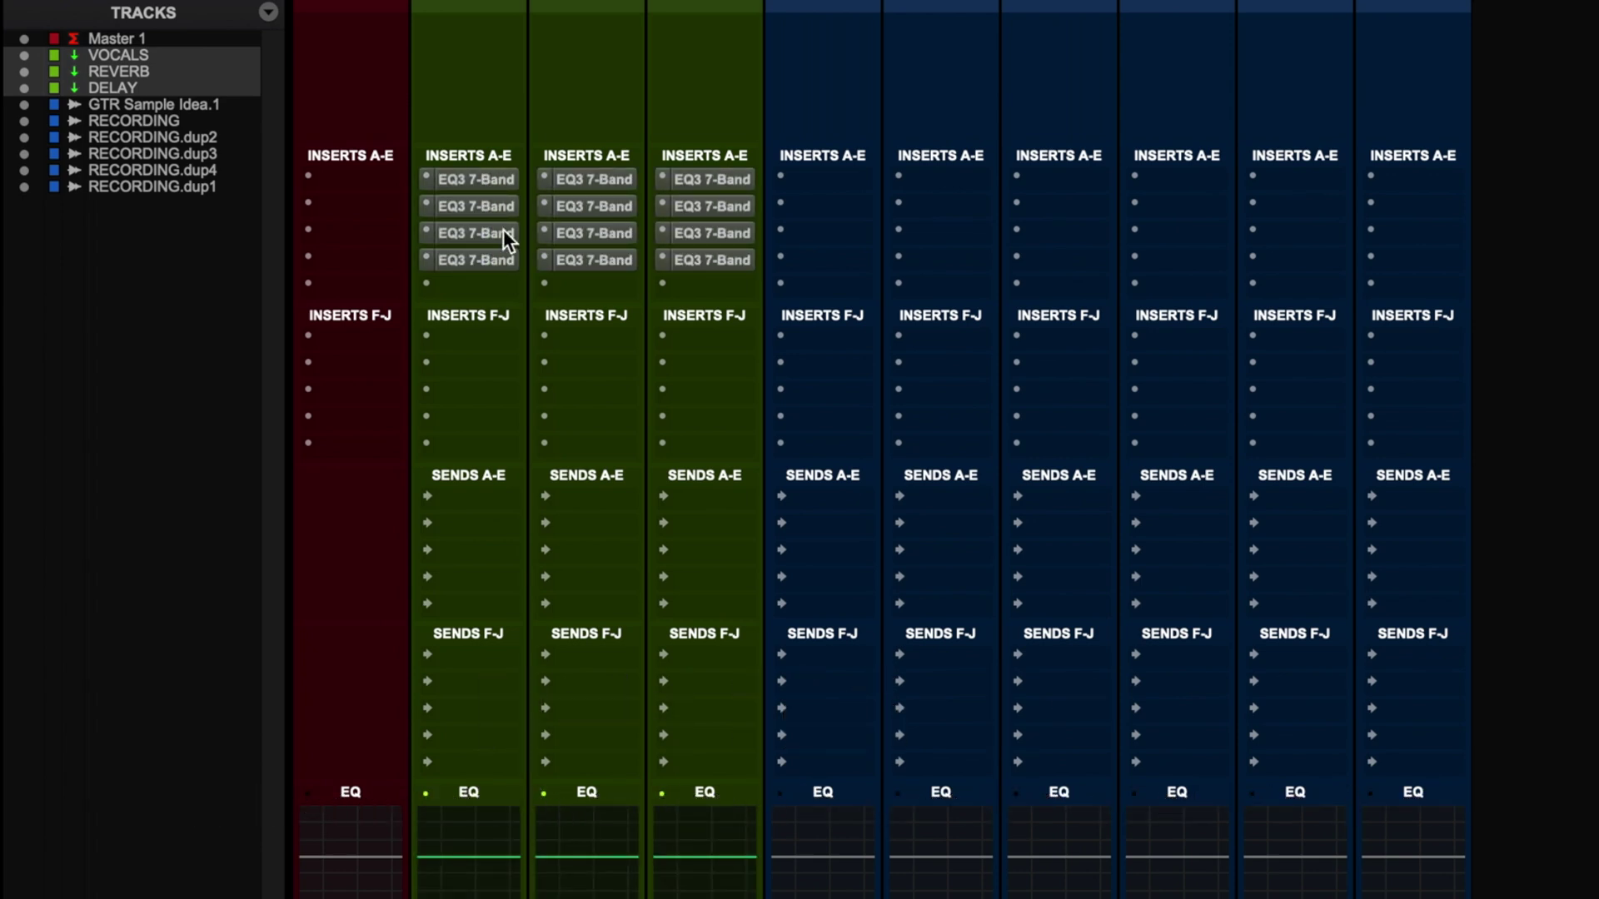
click(468, 172)
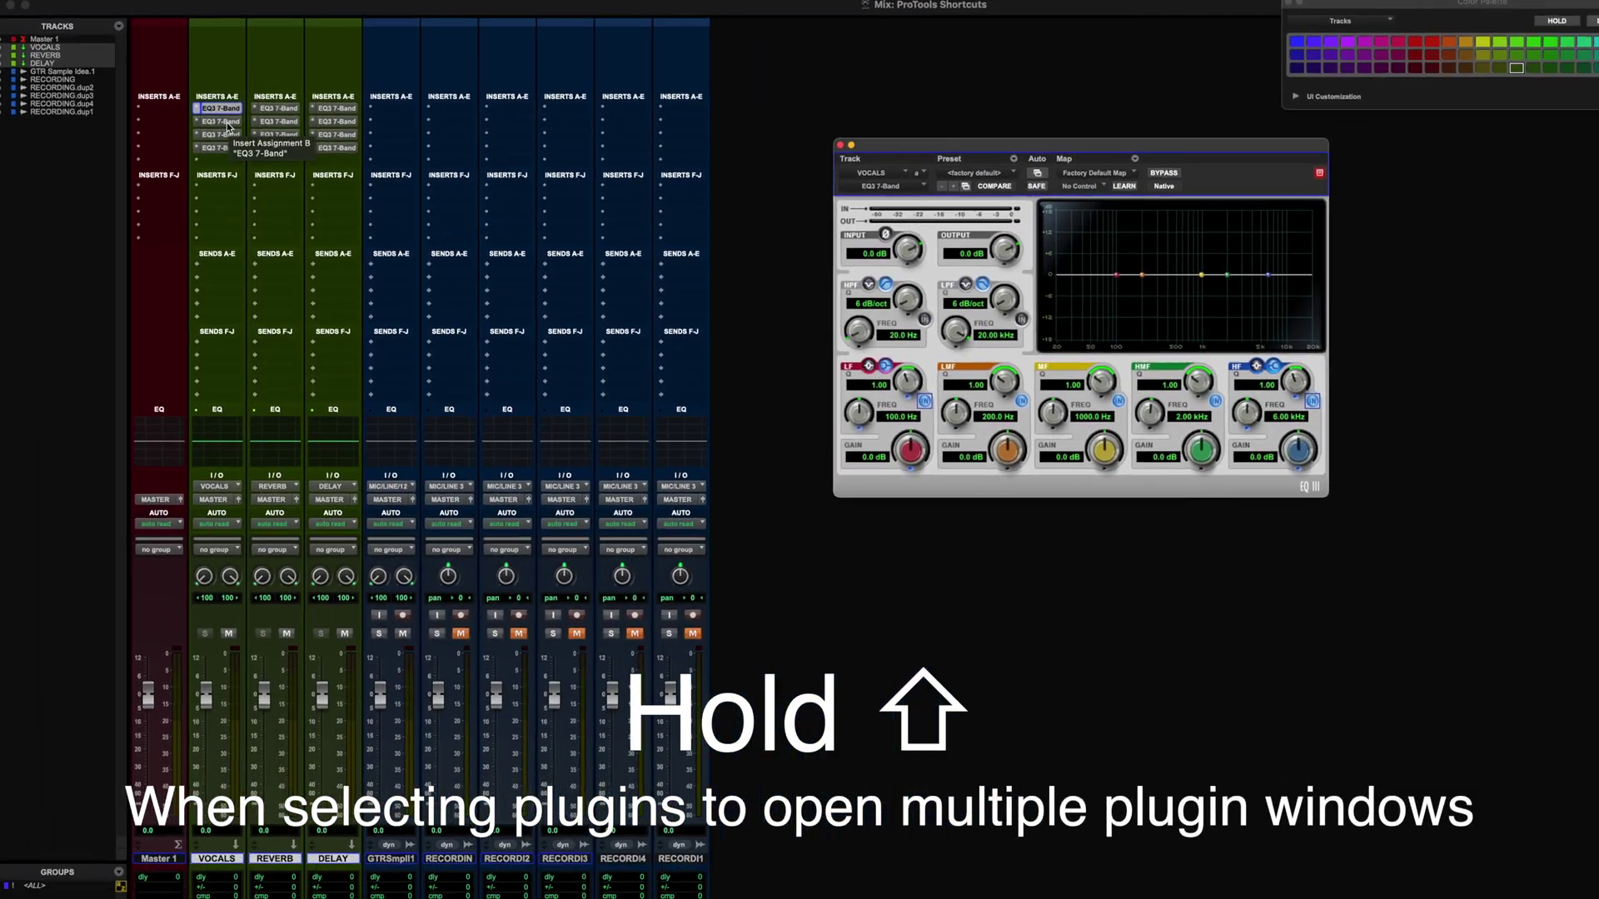
shift+click(221, 122)
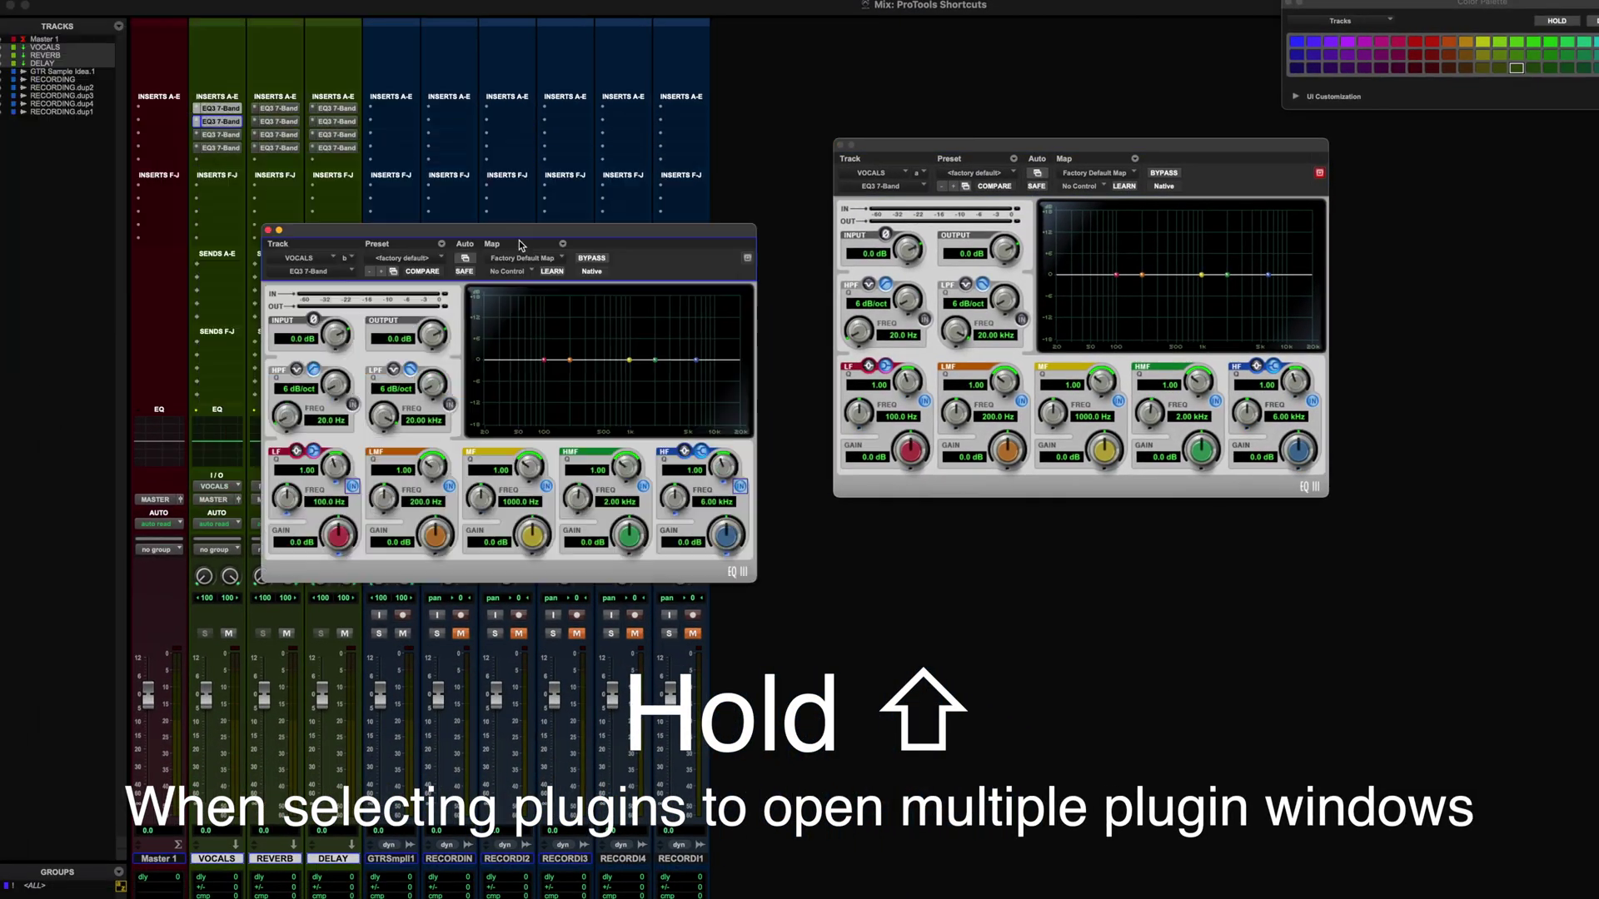
shift+click(231, 138)
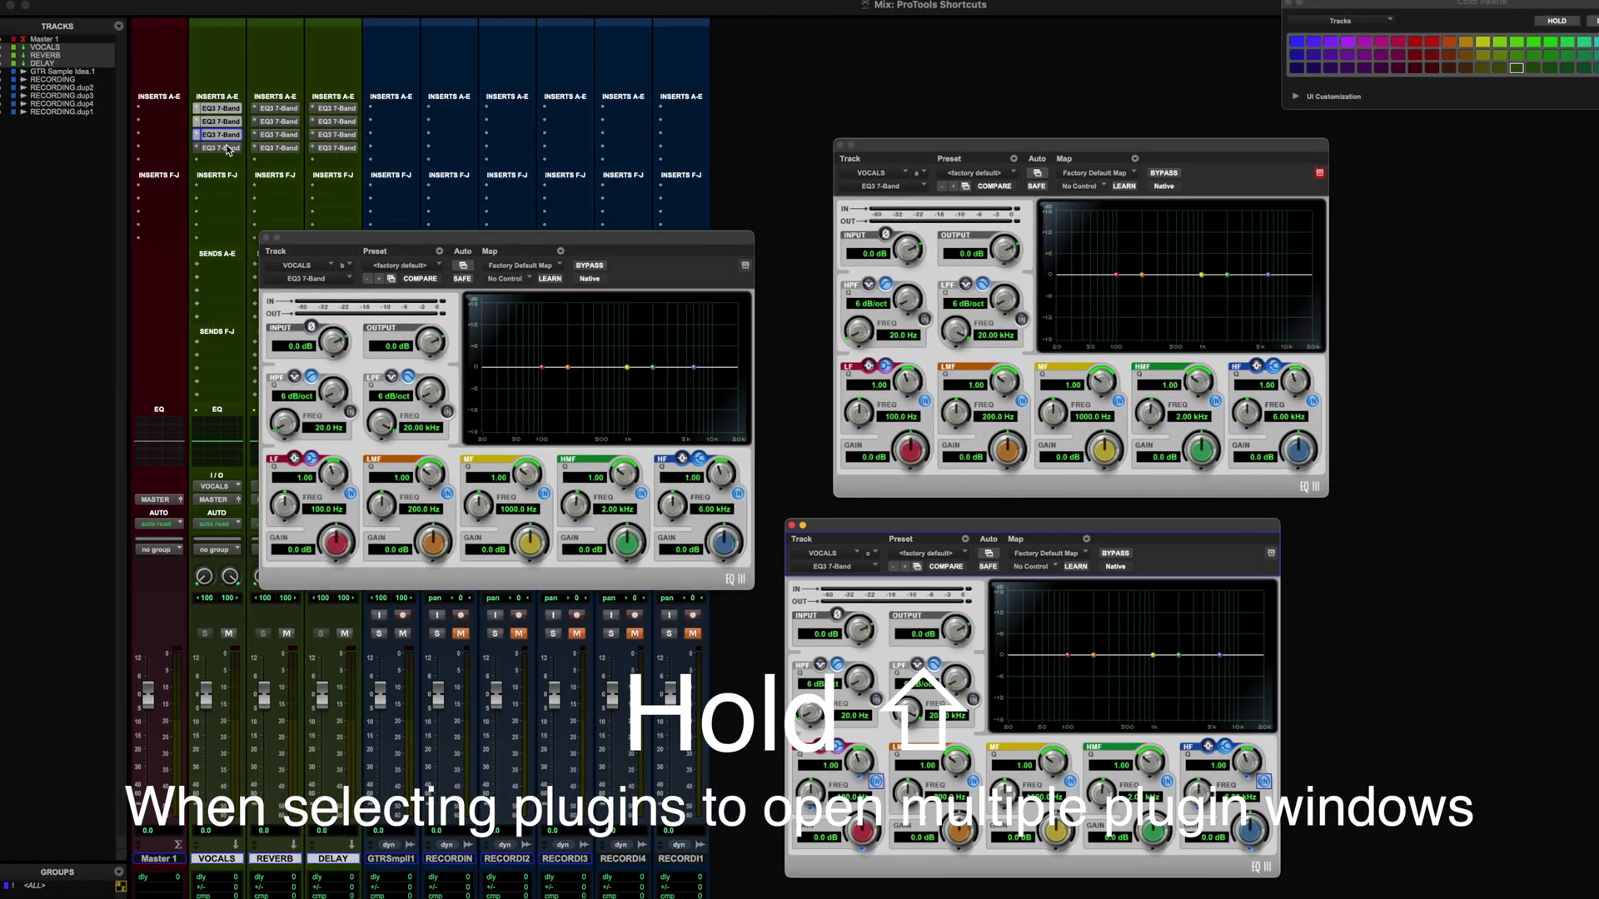
shift+click(228, 148)
- Switch to the Edit window, then close and reopen all plugin windows
key(ctrl+equal)
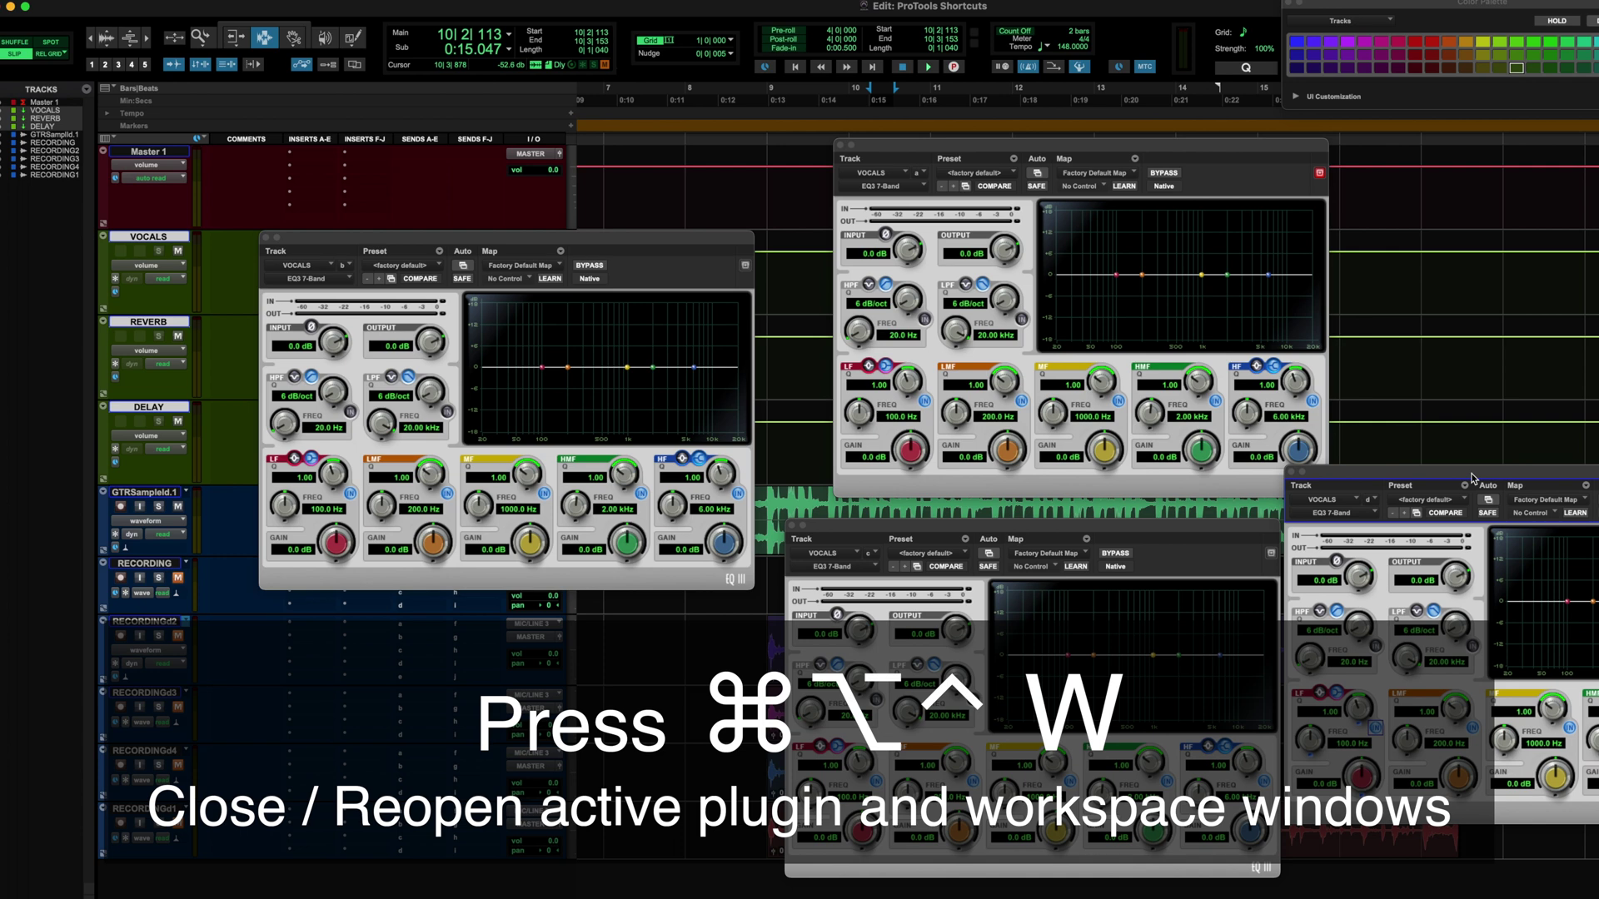
key(ctrl+alt+super+w)
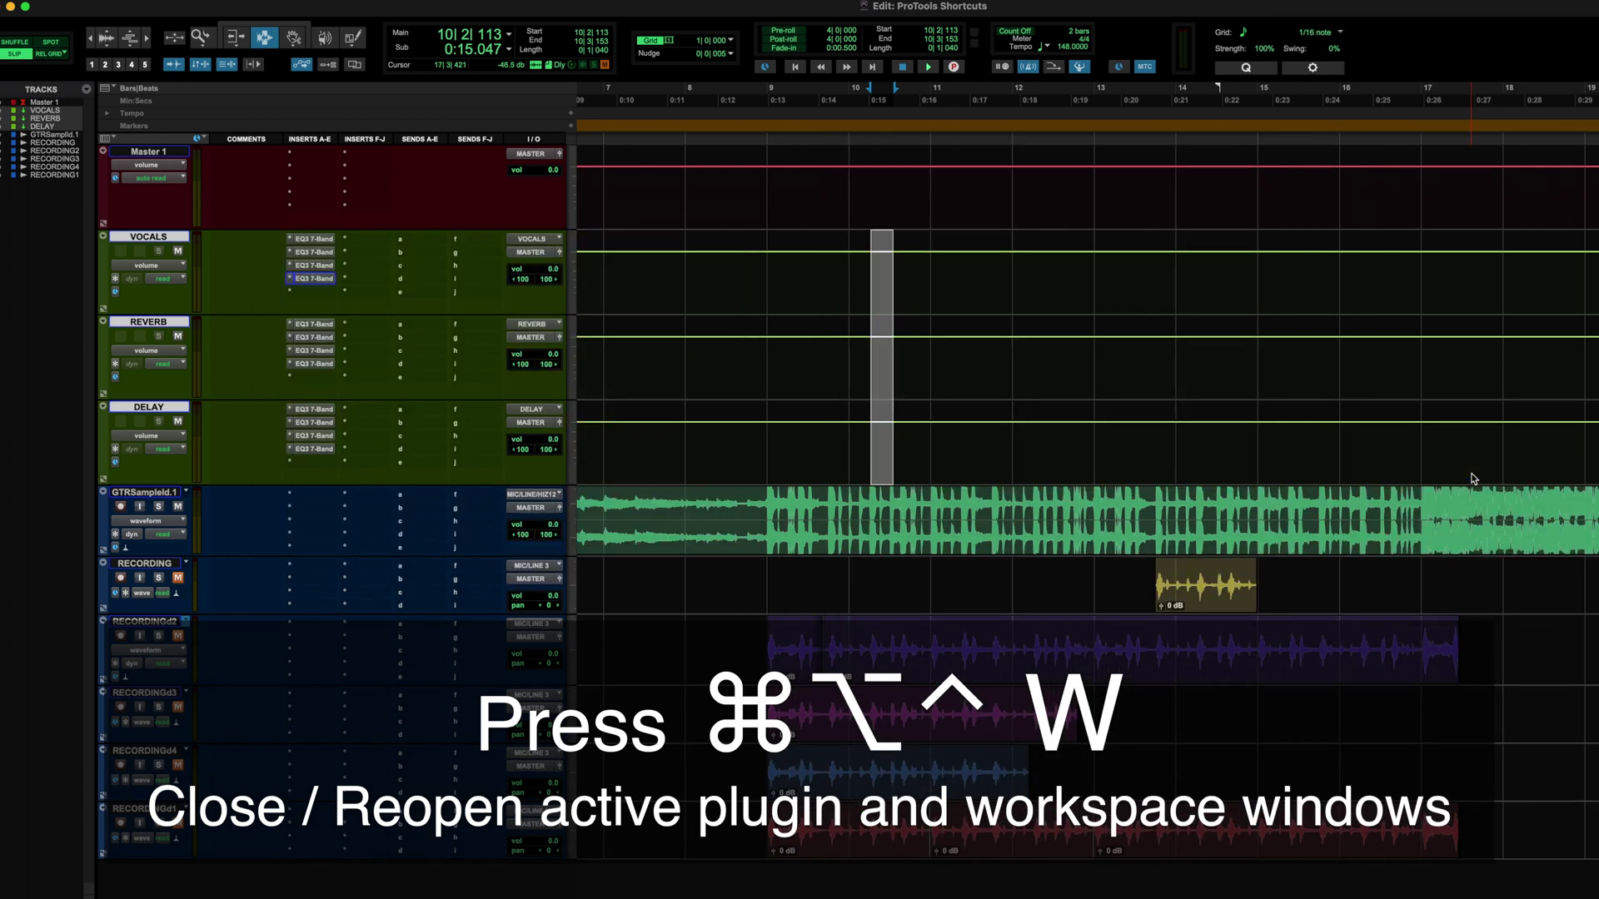
key(ctrl+alt+super+w)
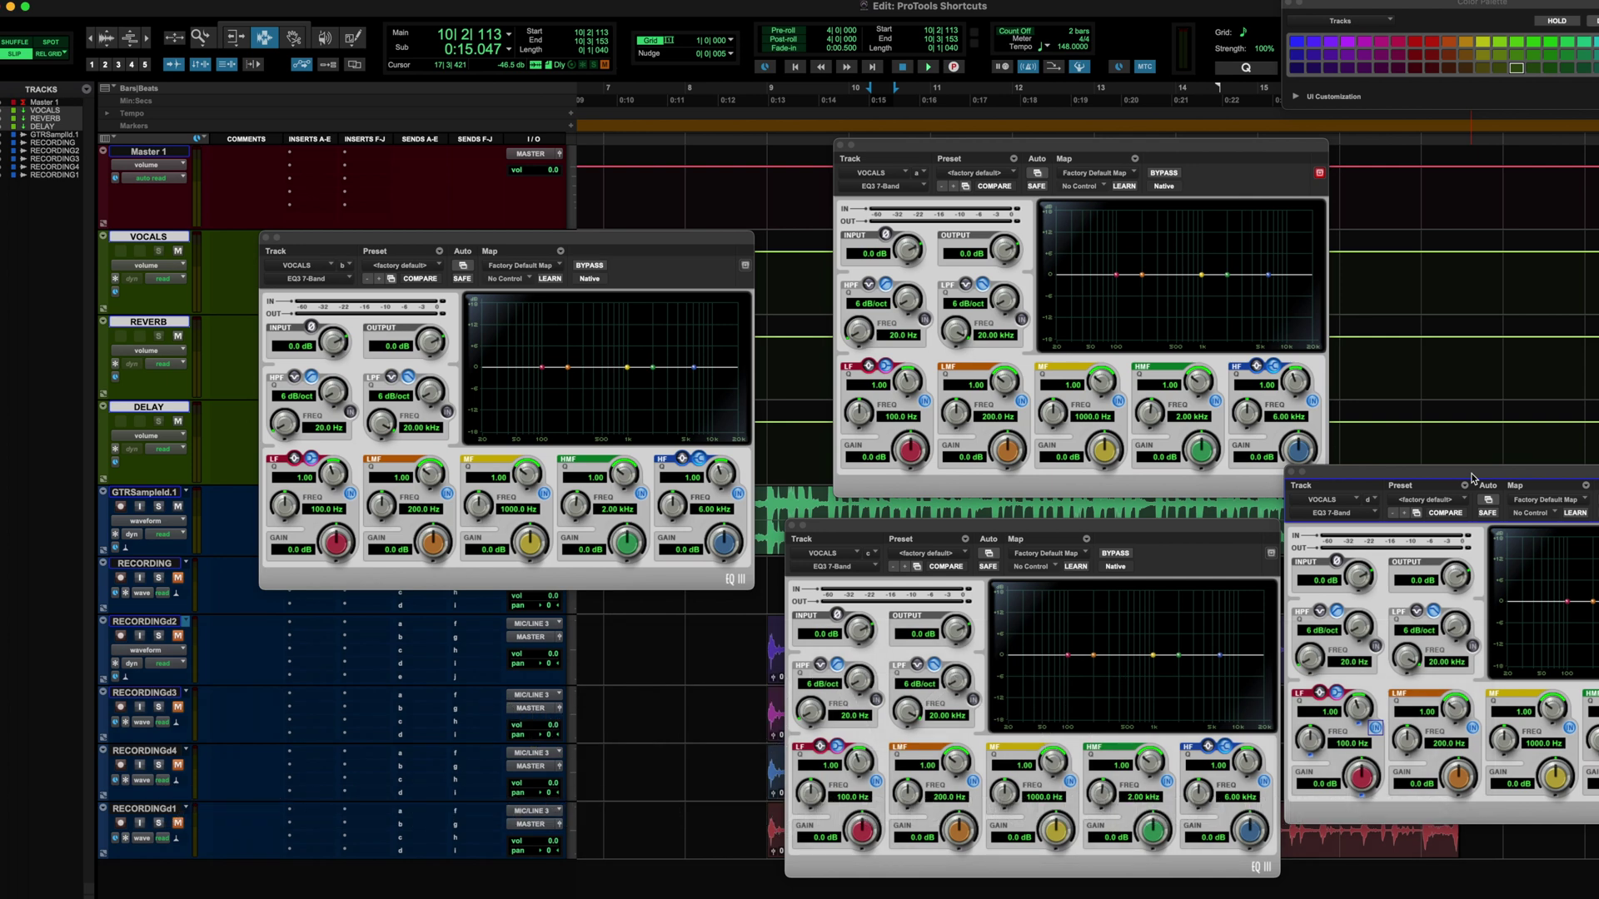
- Close the plugin windows and group the four RECORDING tracks as VOCALS
key(ctrl+alt+super+w)
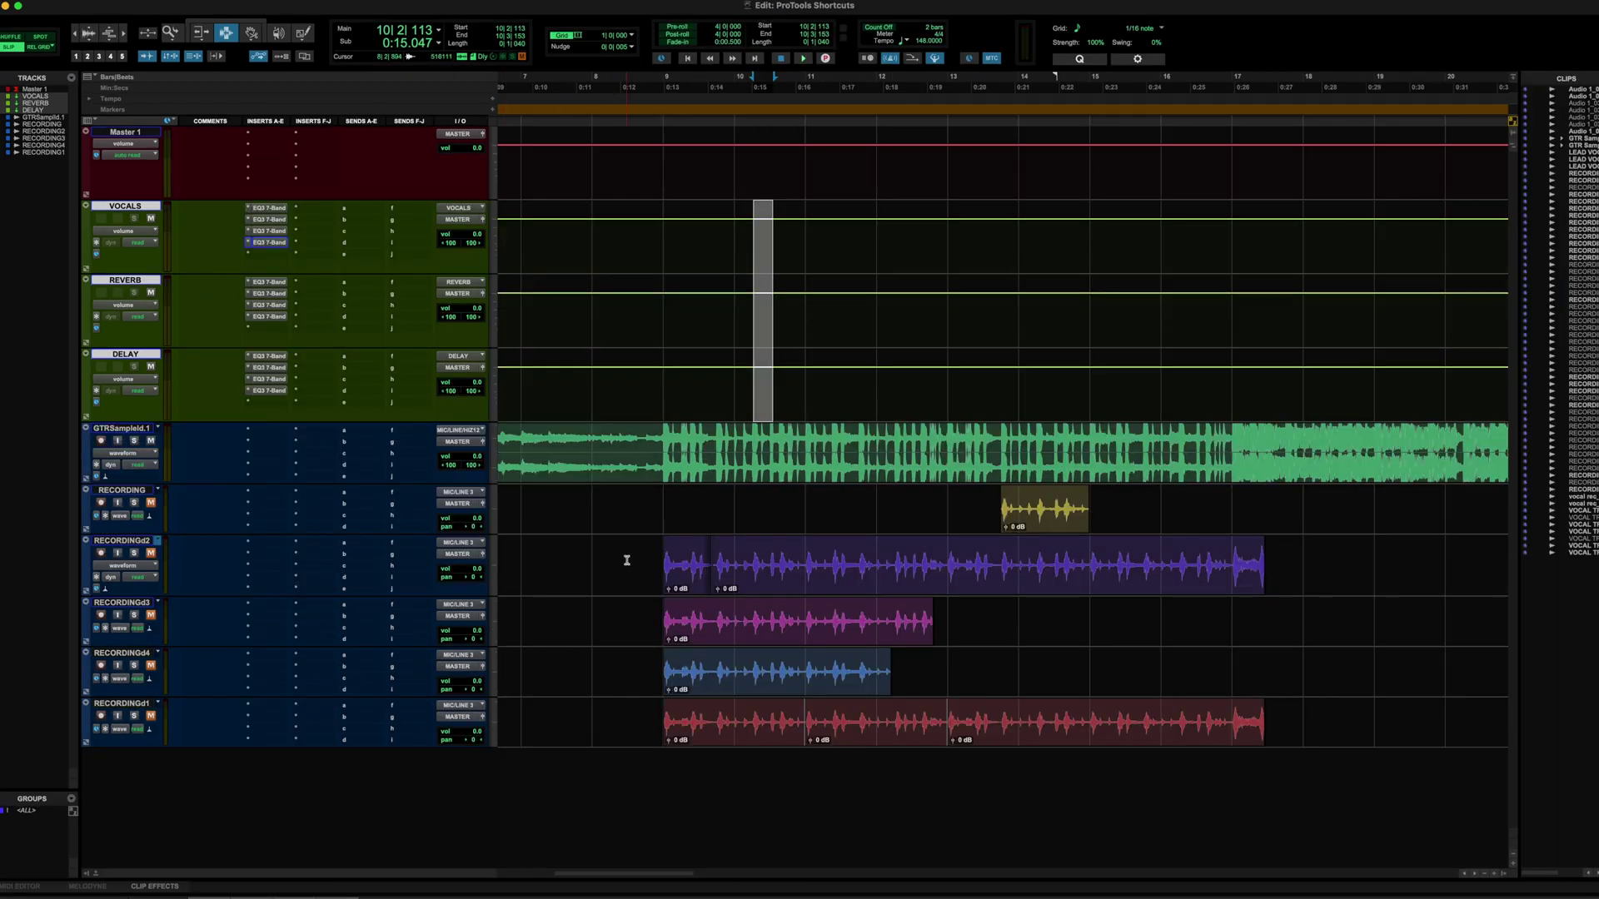
drag(627, 560, 807, 720)
key(super+g)
text(VOCALS)
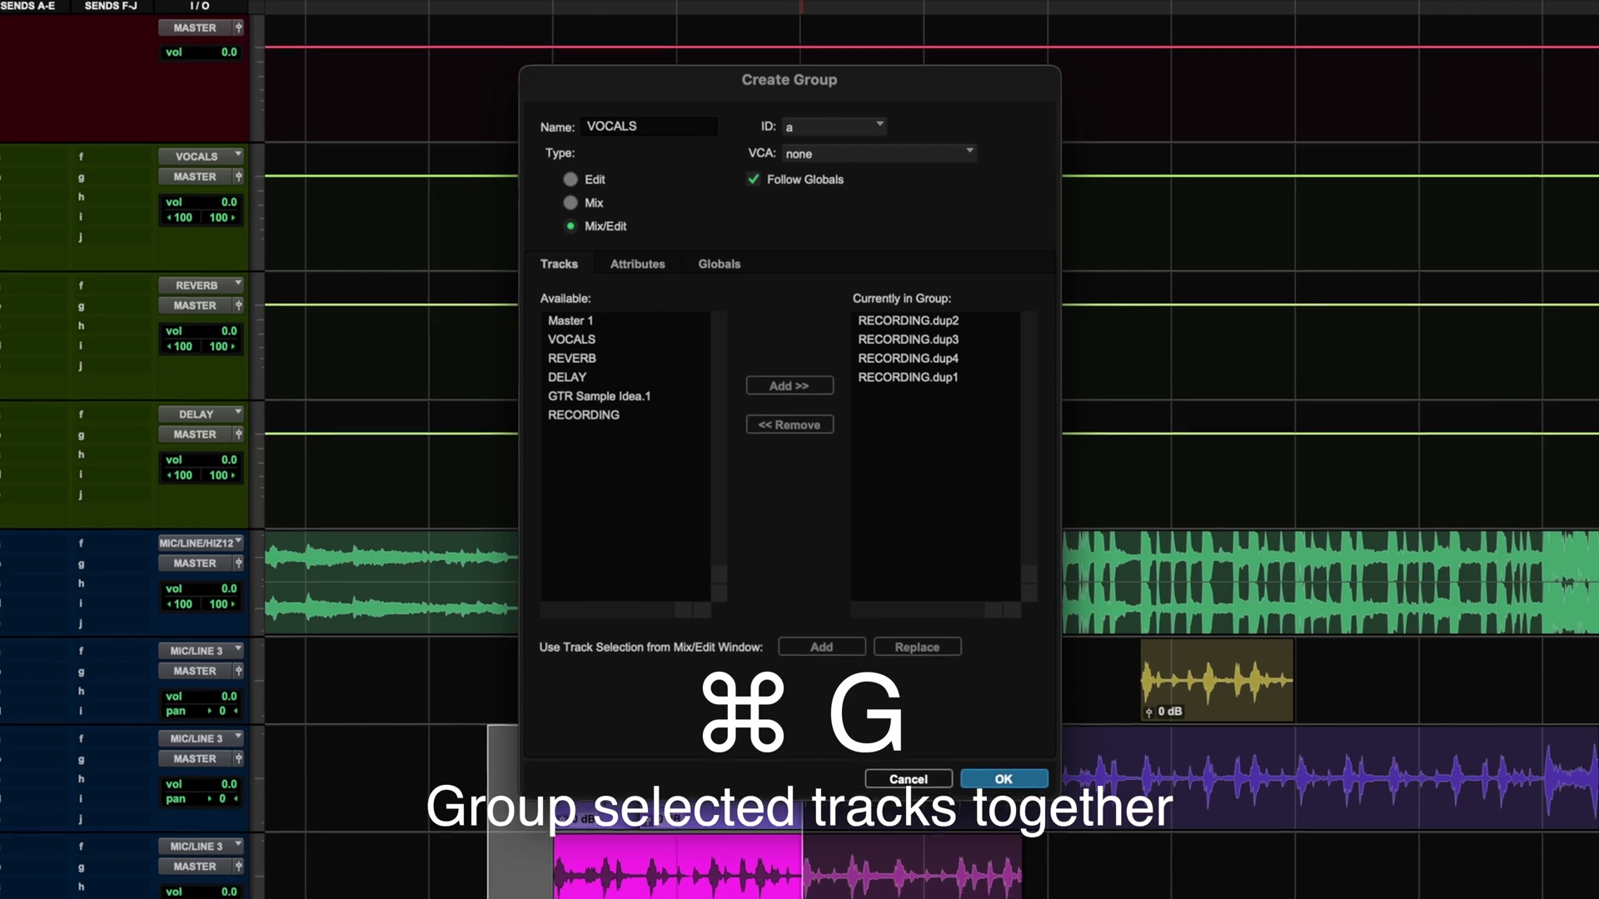
key(Return)
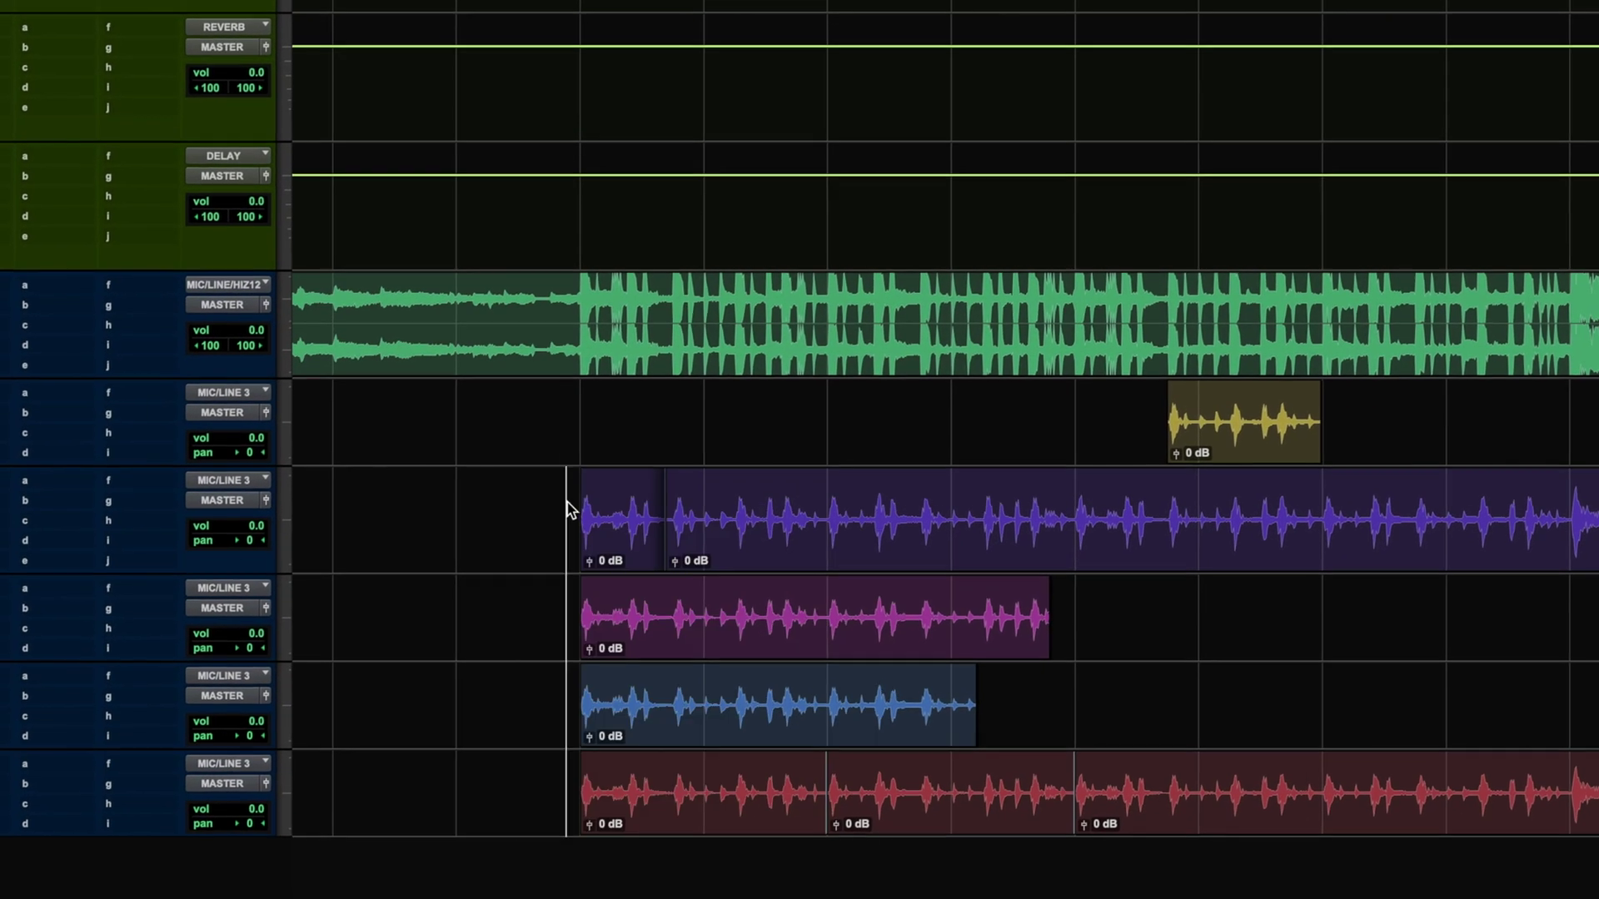
drag(566, 509, 812, 533)
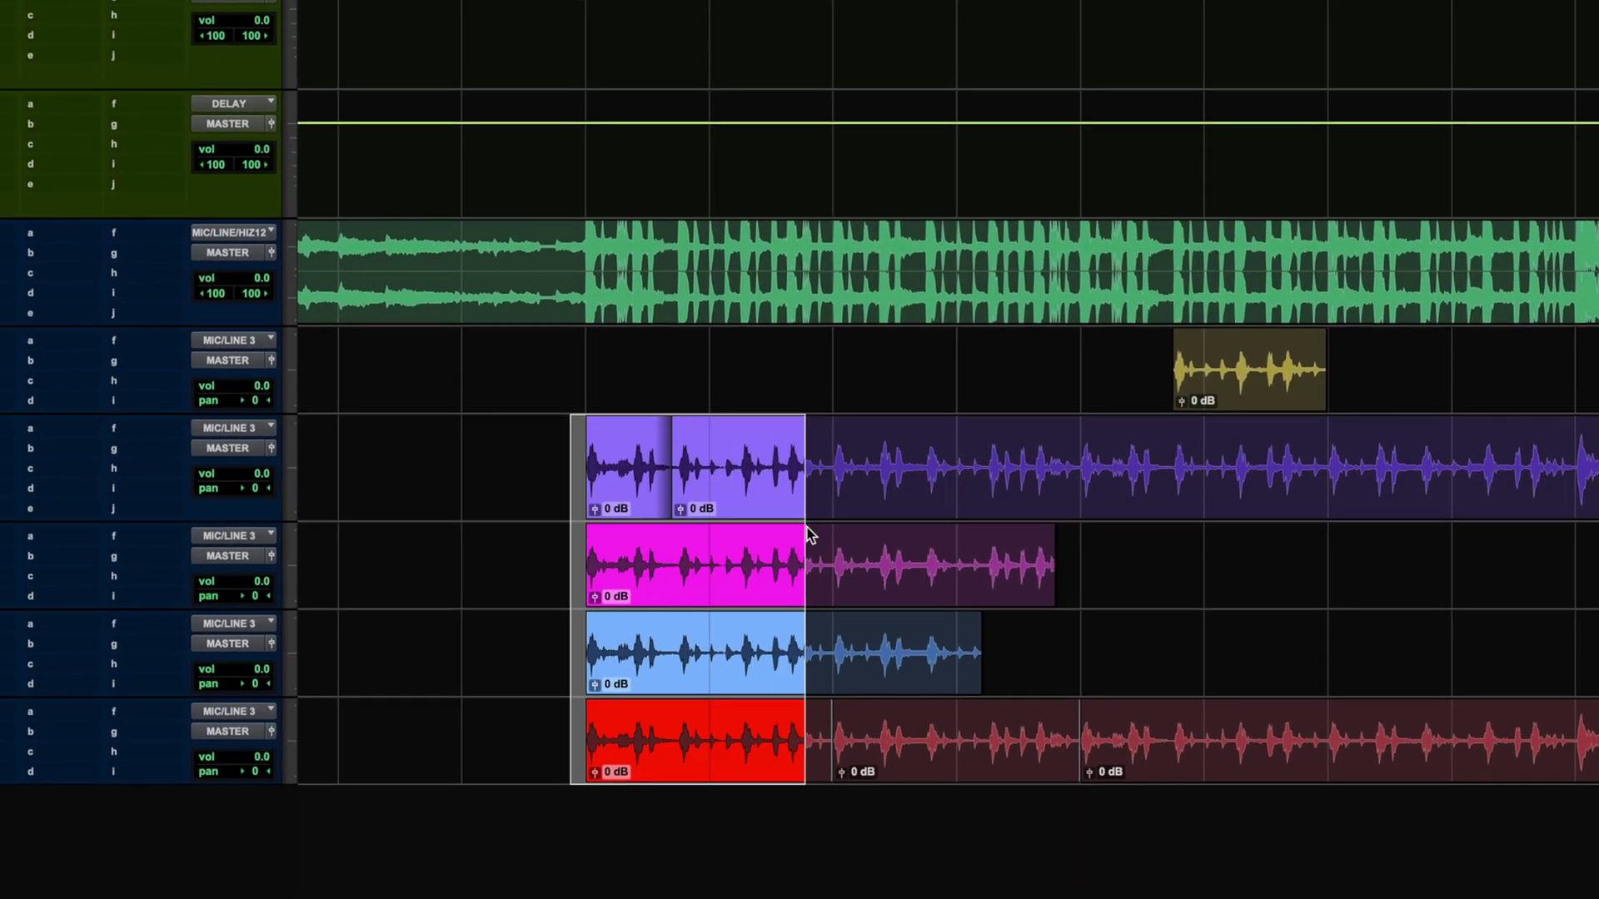
drag(837, 477, 988, 542)
click(927, 503)
mouse_move(904, 490)
mouse_down()
mouse_move(1002, 520)
mouse_move(964, 493)
mouse_up()
shift+click(1016, 520)
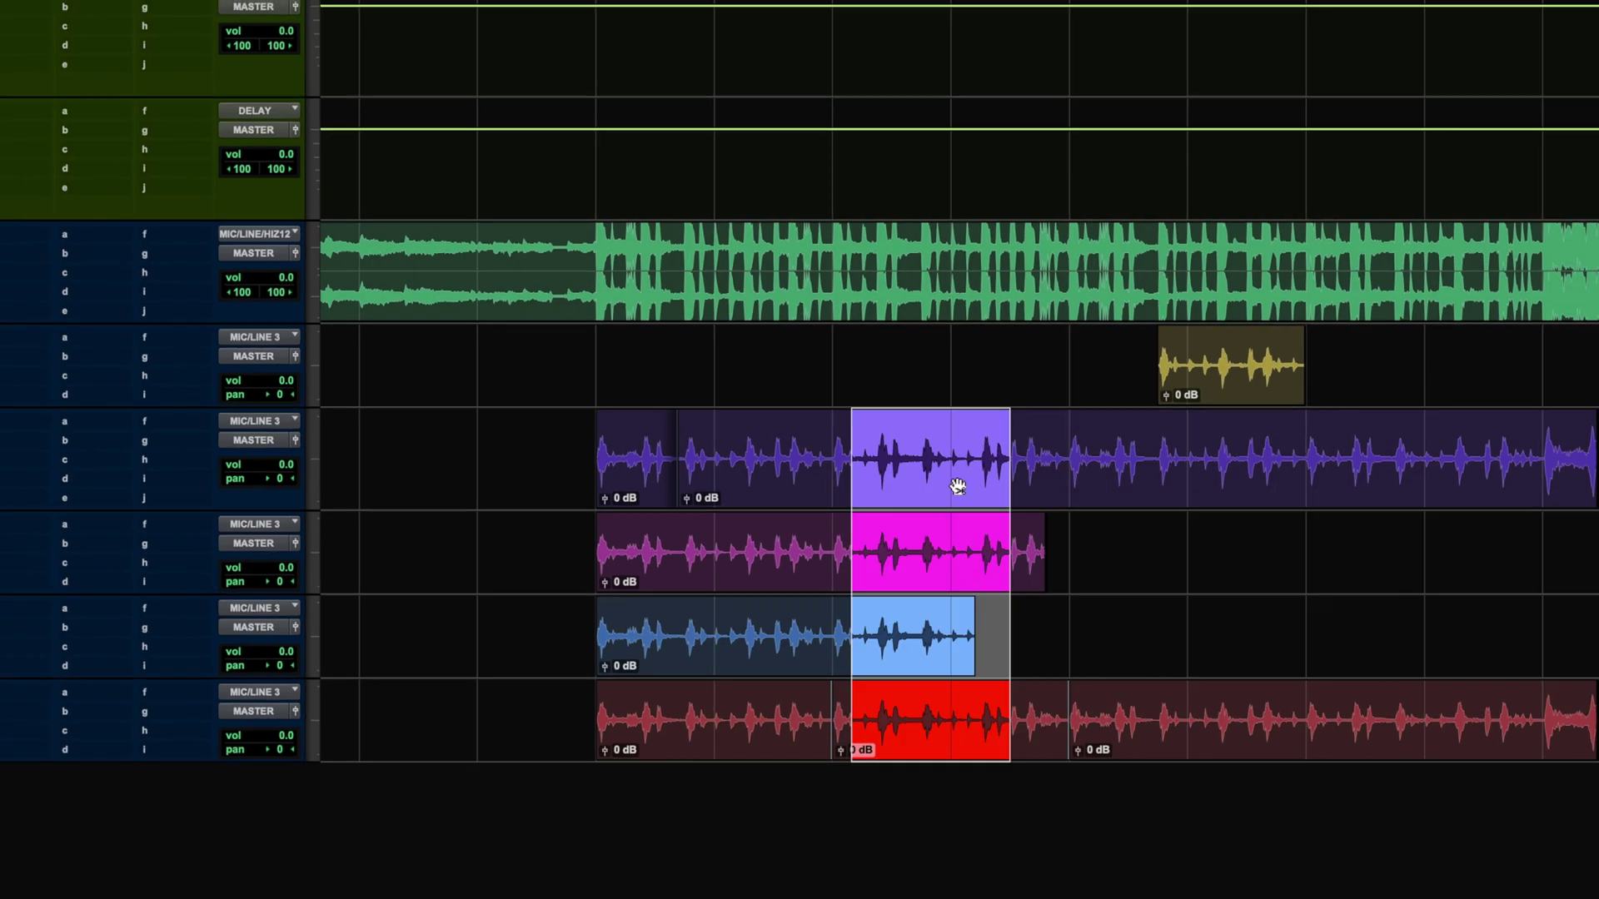
- In the mixer, set the grouped vocal faders to +1.2 dB and RECORDINGd4 alone to +0.2 dB
key(ctrl+equal)
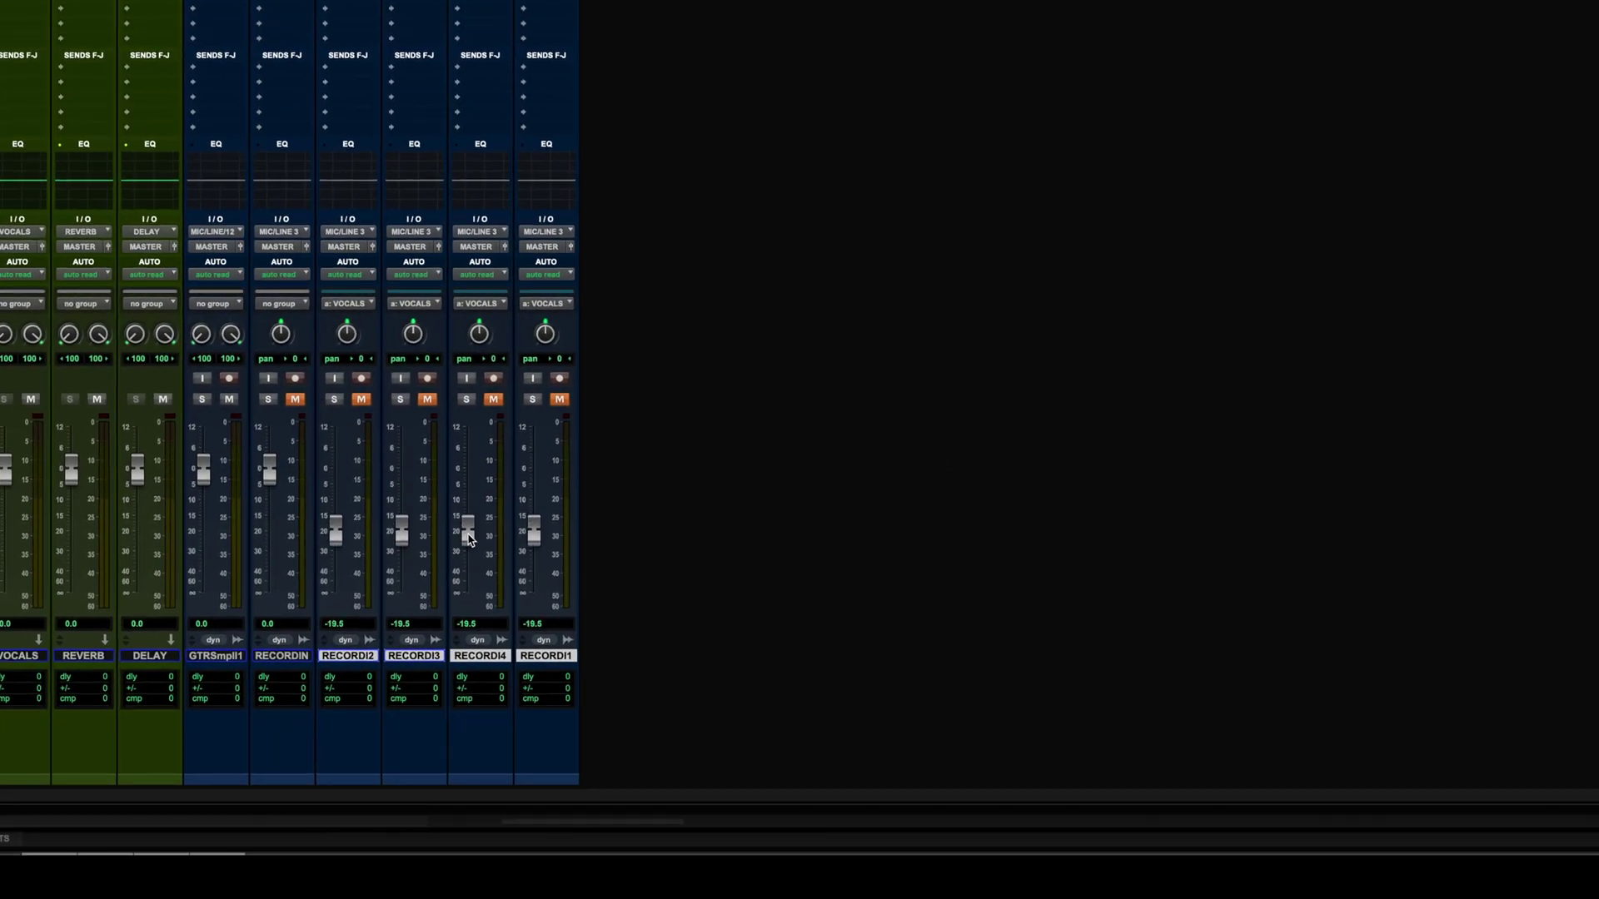
drag(467, 471, 460, 476)
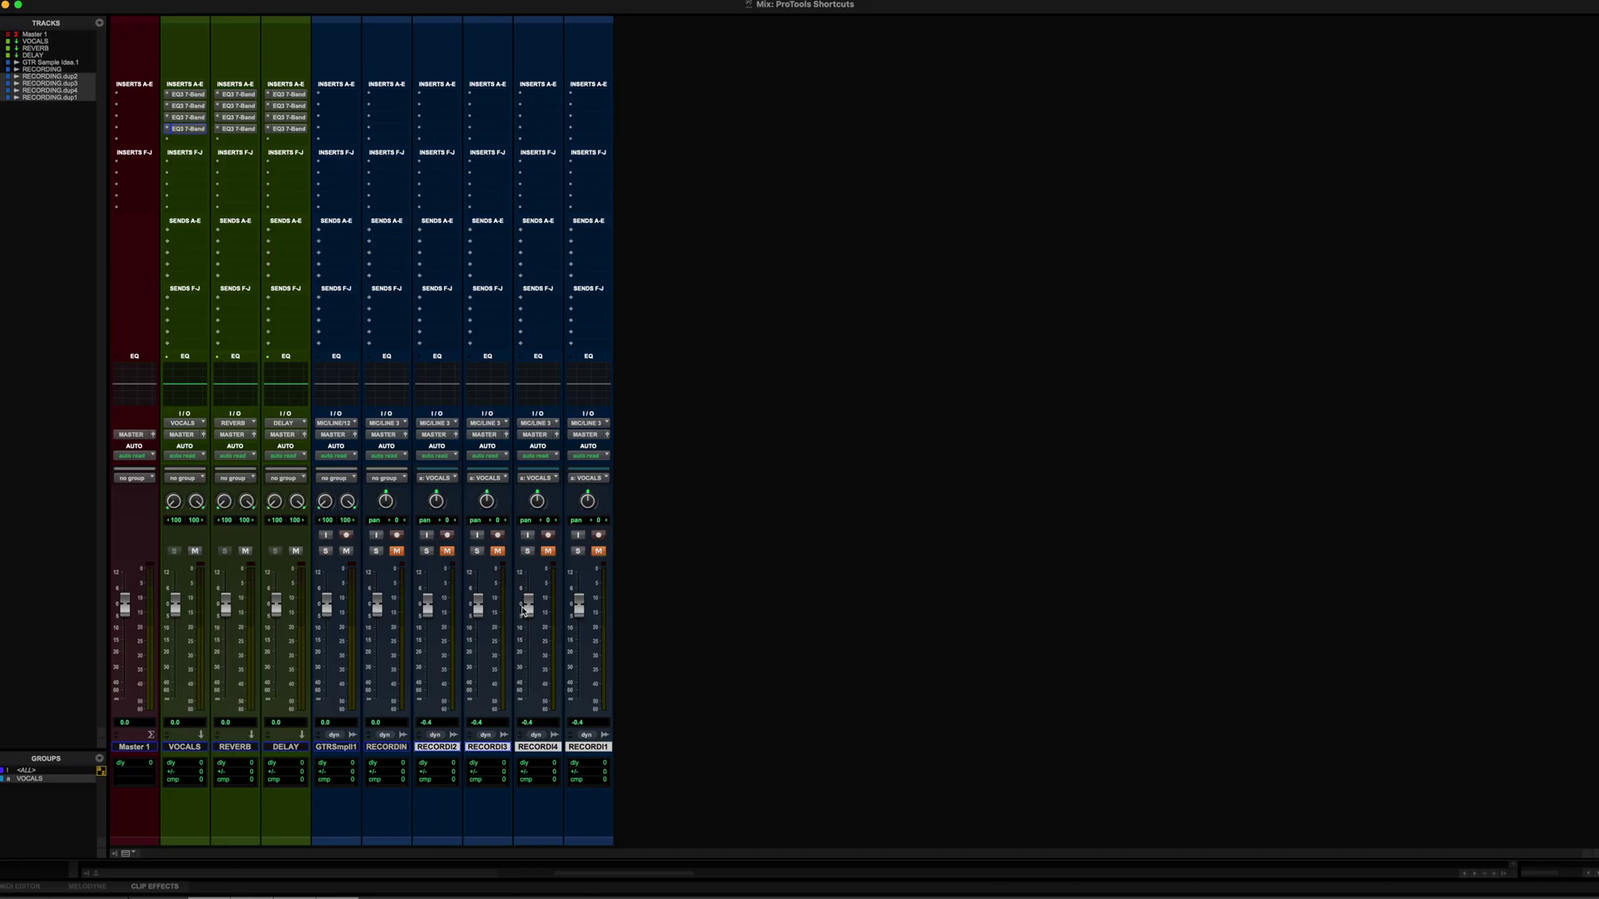
drag(524, 610, 528, 613)
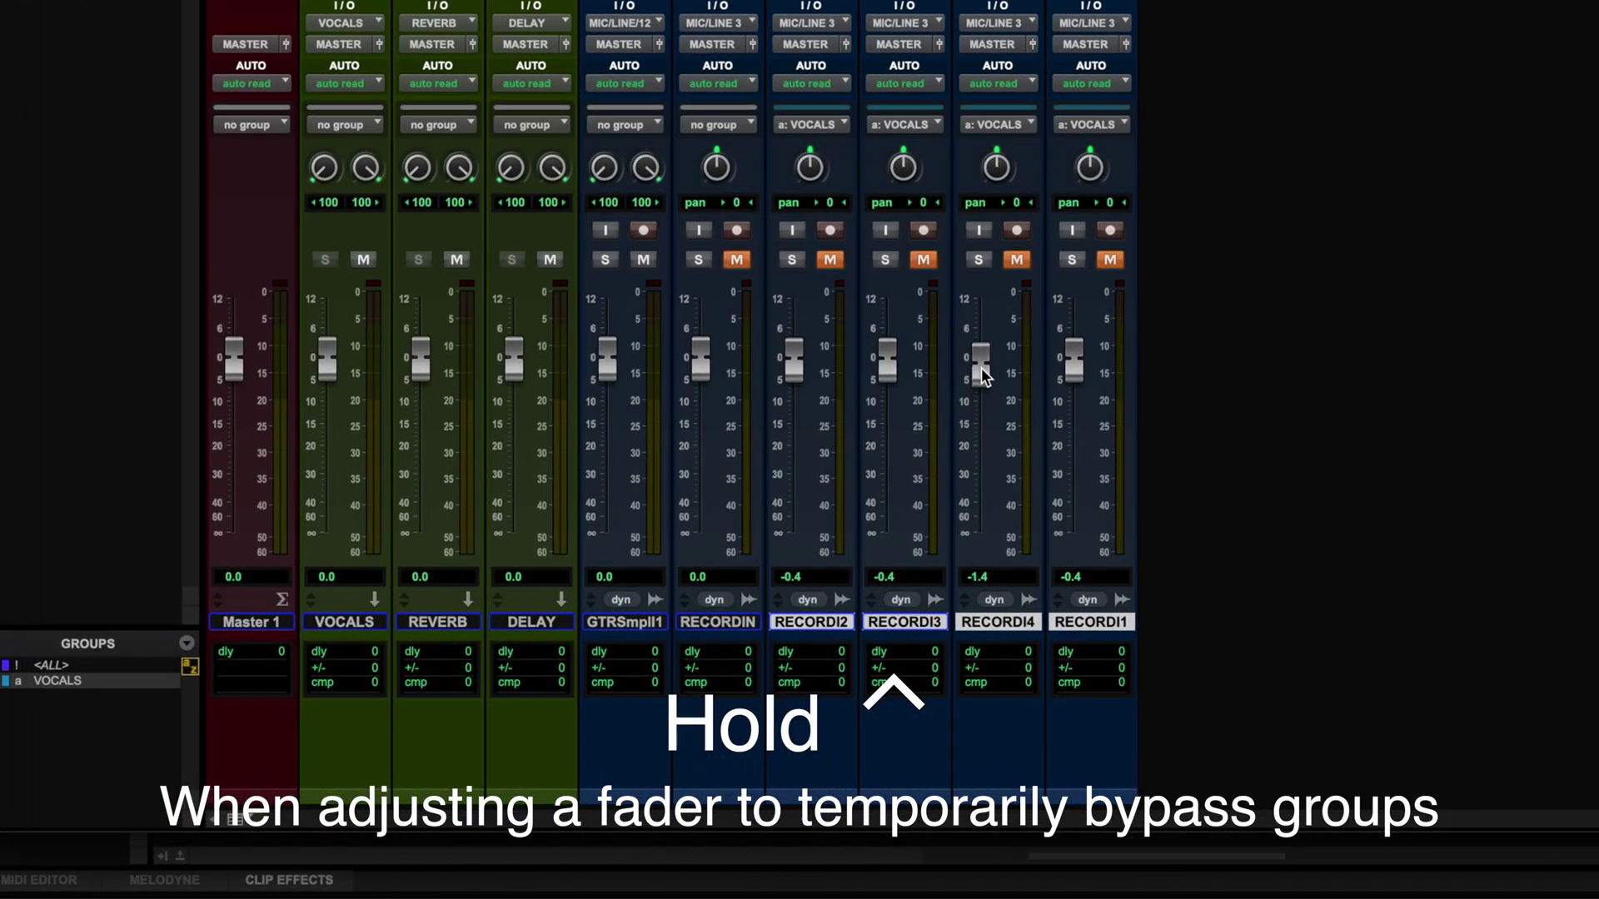
mouse_move(786, 477)
mouse_down()
mouse_move(983, 428)
mouse_move(981, 358)
mouse_up()
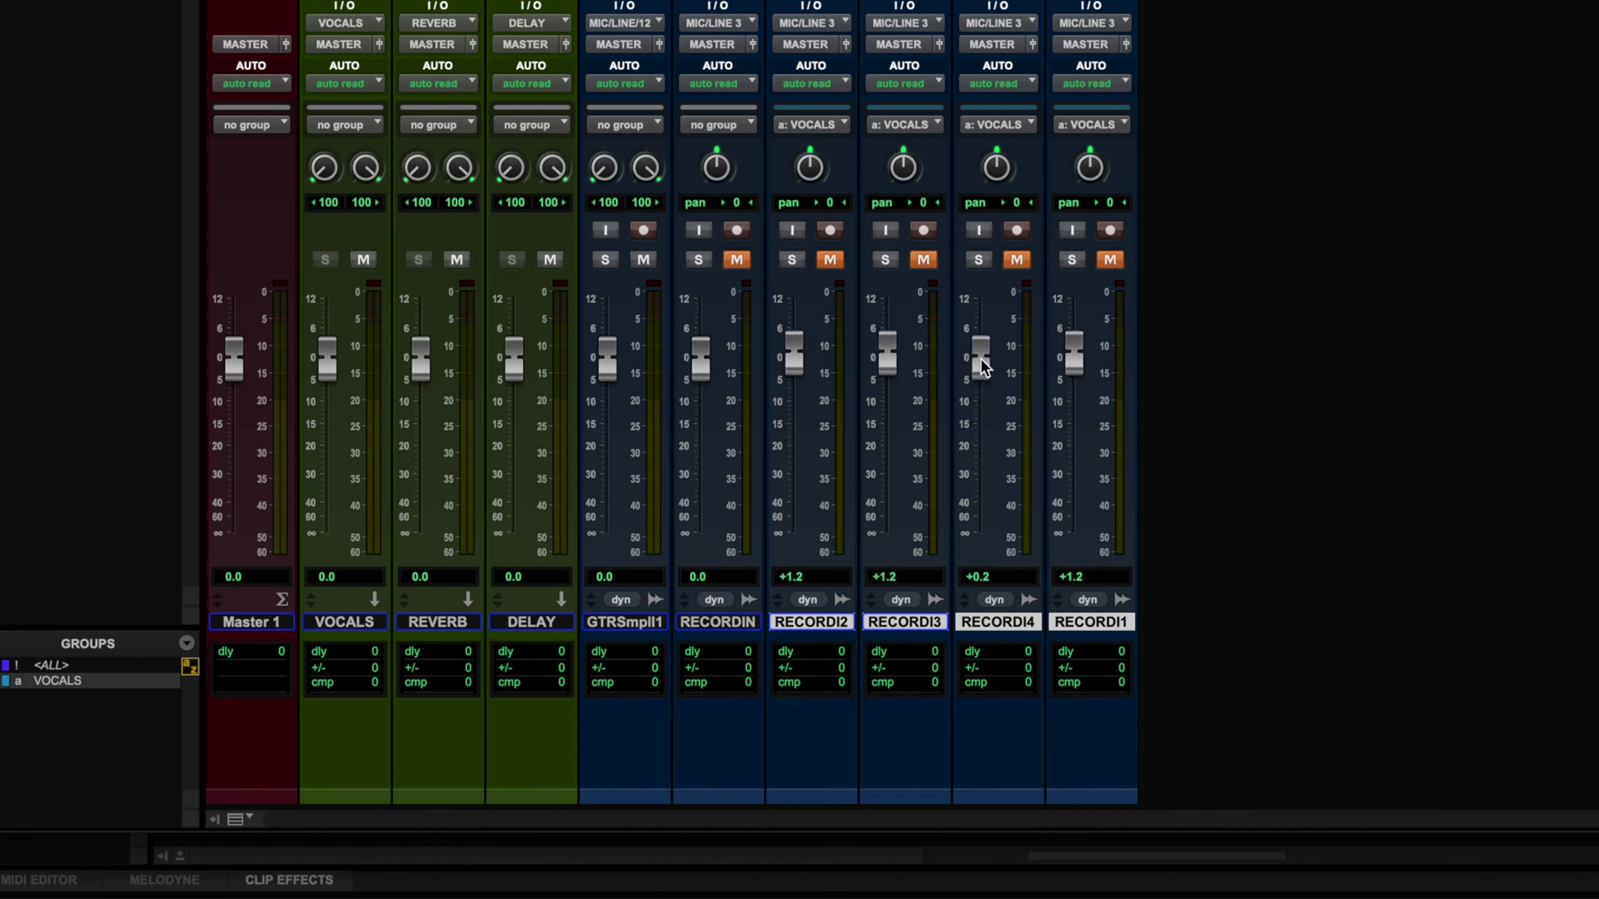
key(super+shift+g)
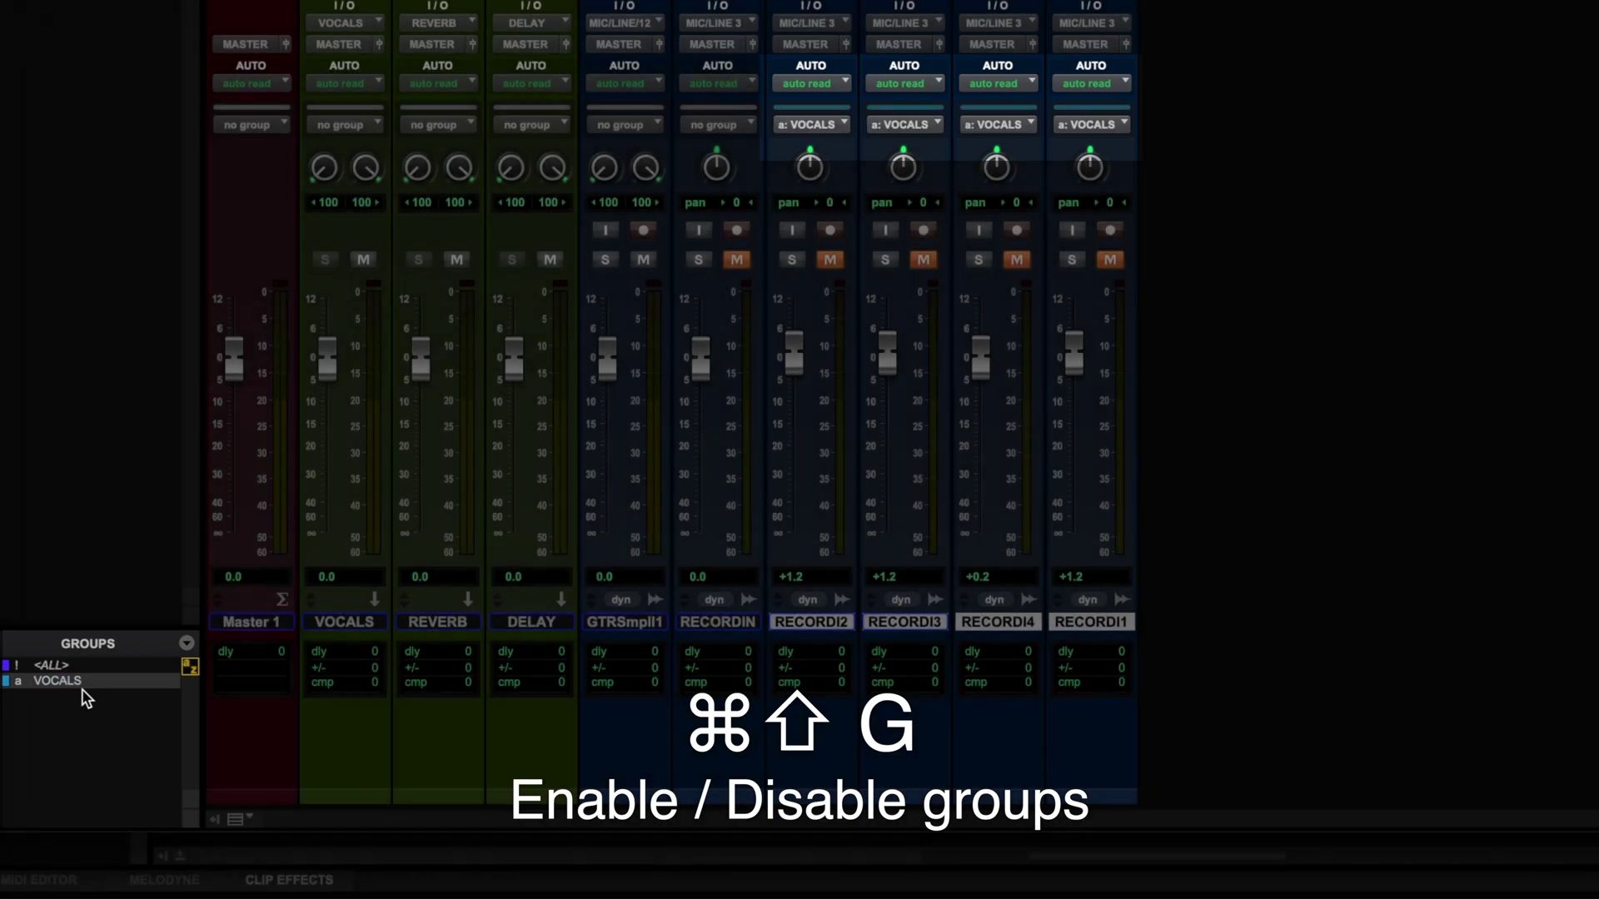
- Insert EQ3 7-Band on RECORDINGd2 and enable automation for its High-Pass Freq
key(super+equal)
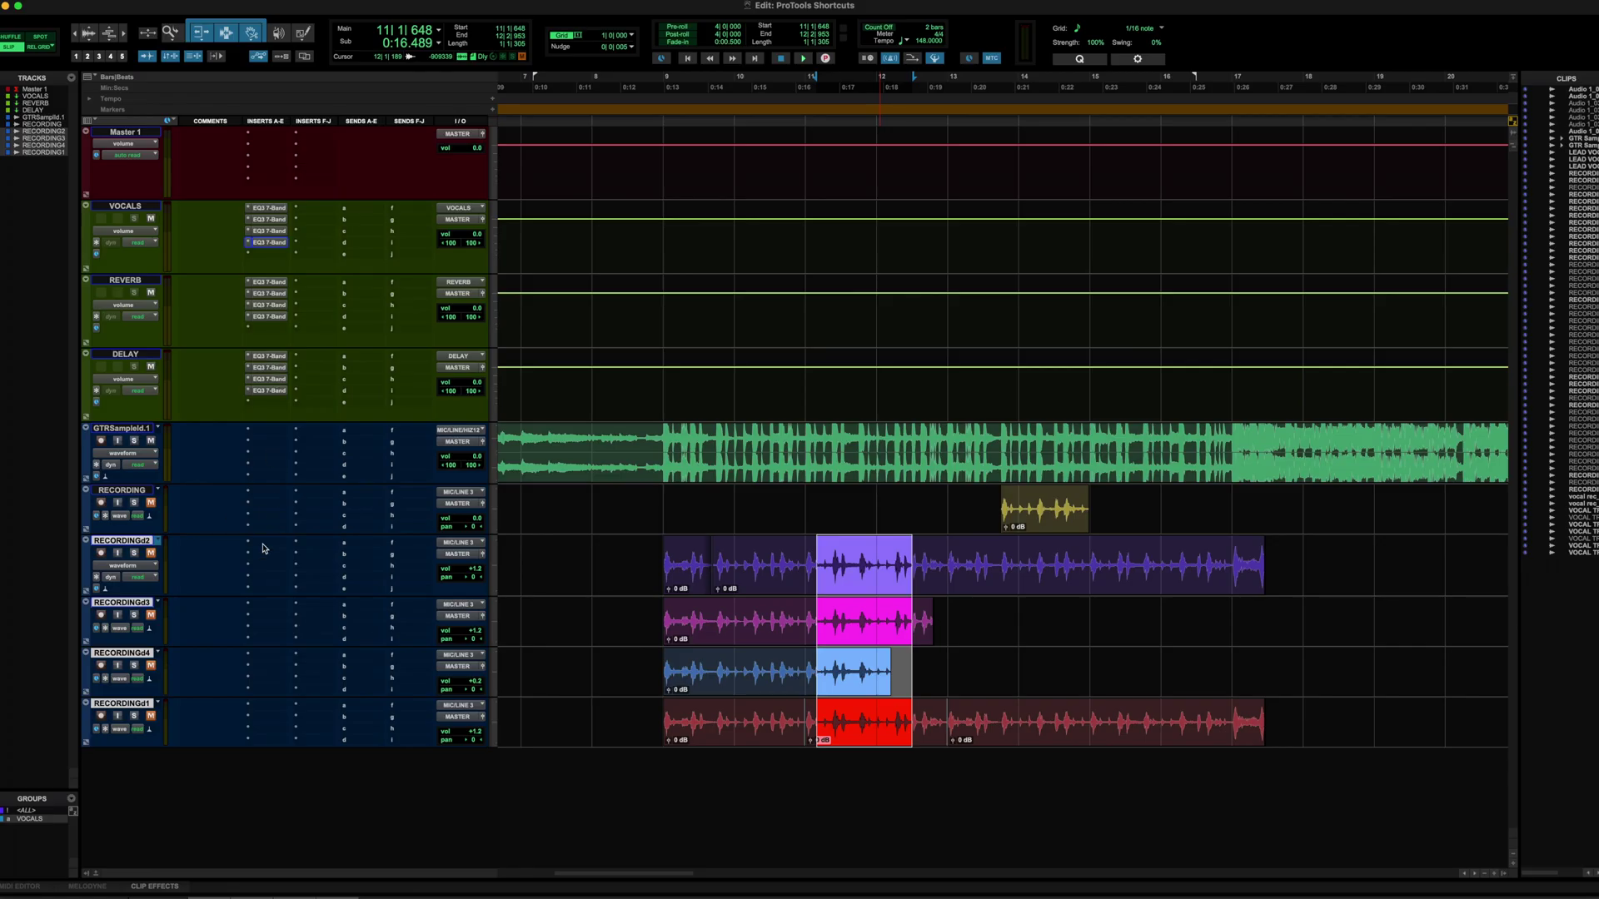
click(263, 548)
click(557, 124)
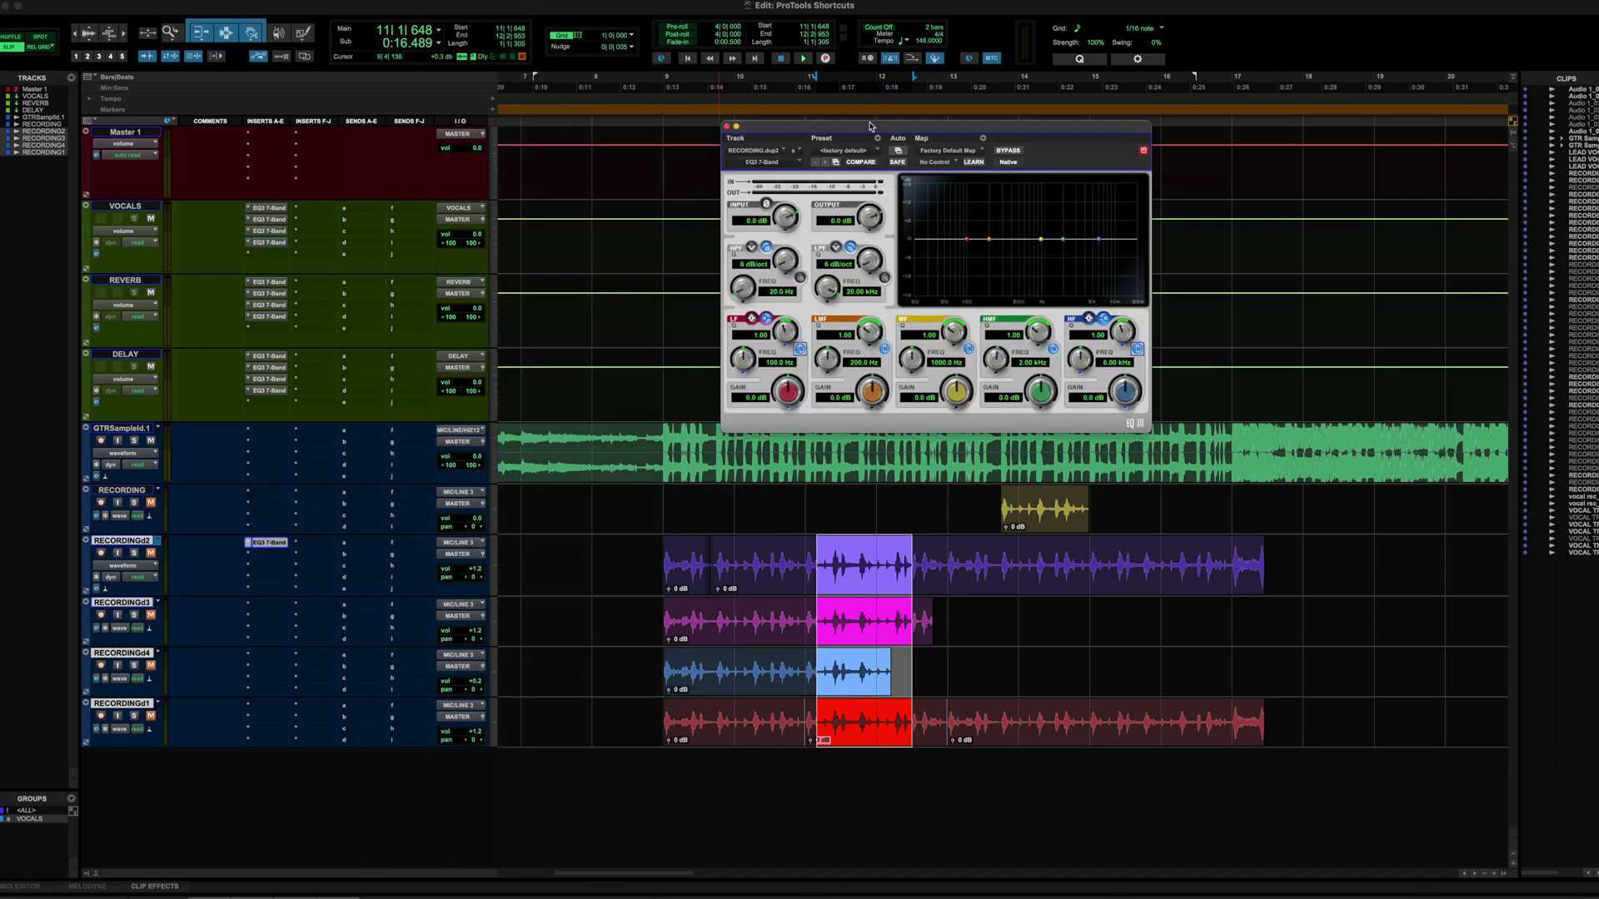
drag(870, 127, 771, 173)
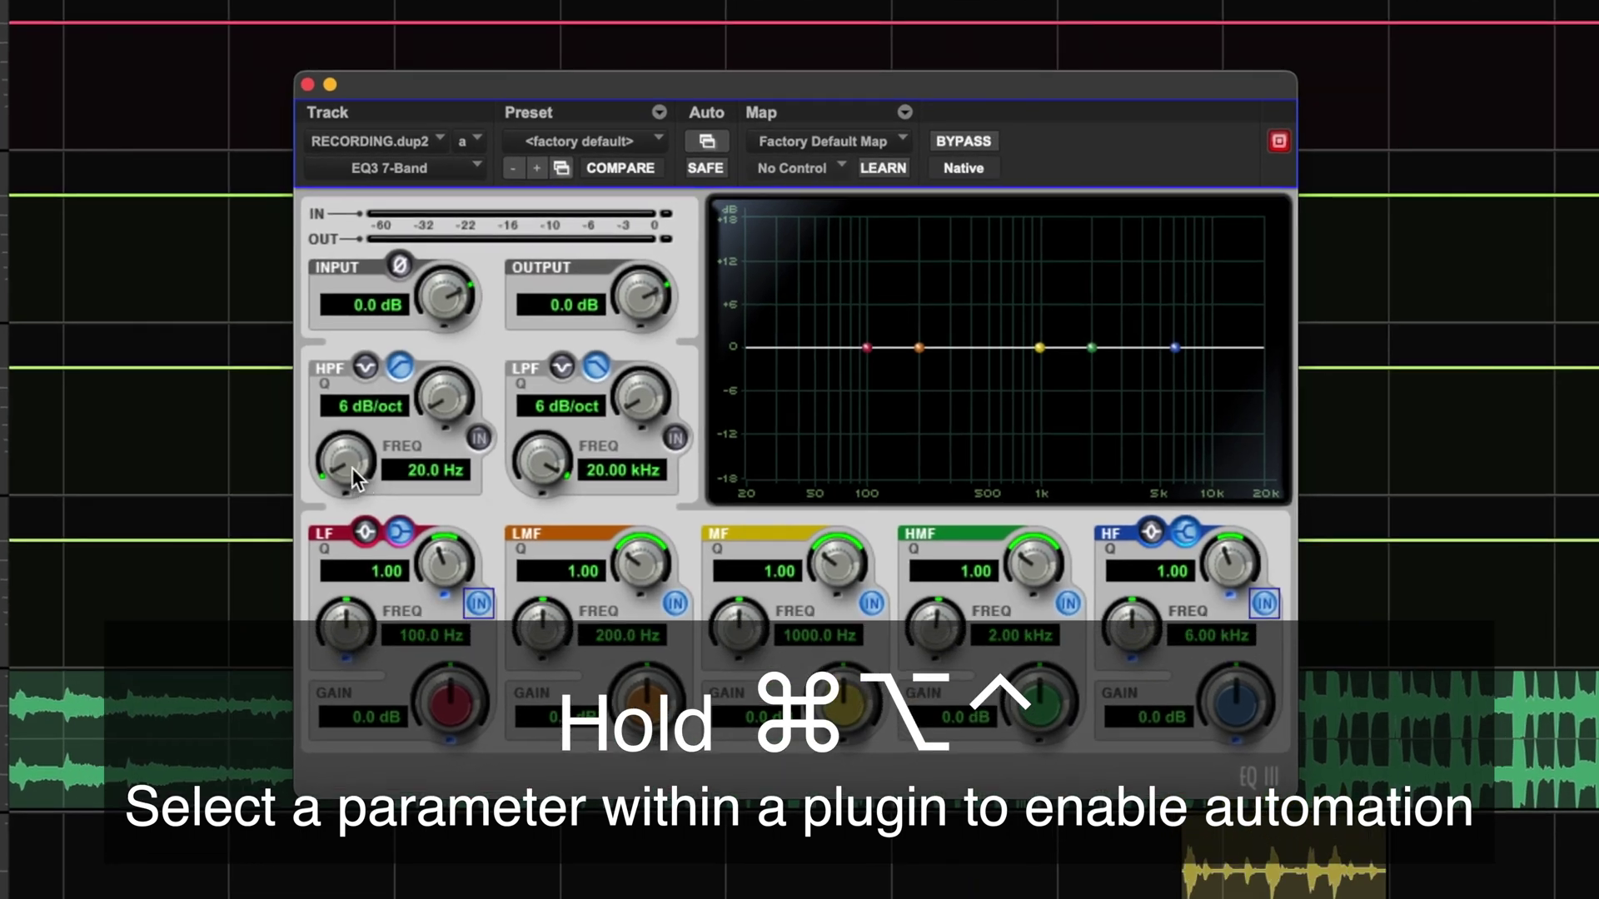
ctrl+alt+super+click(352, 469)
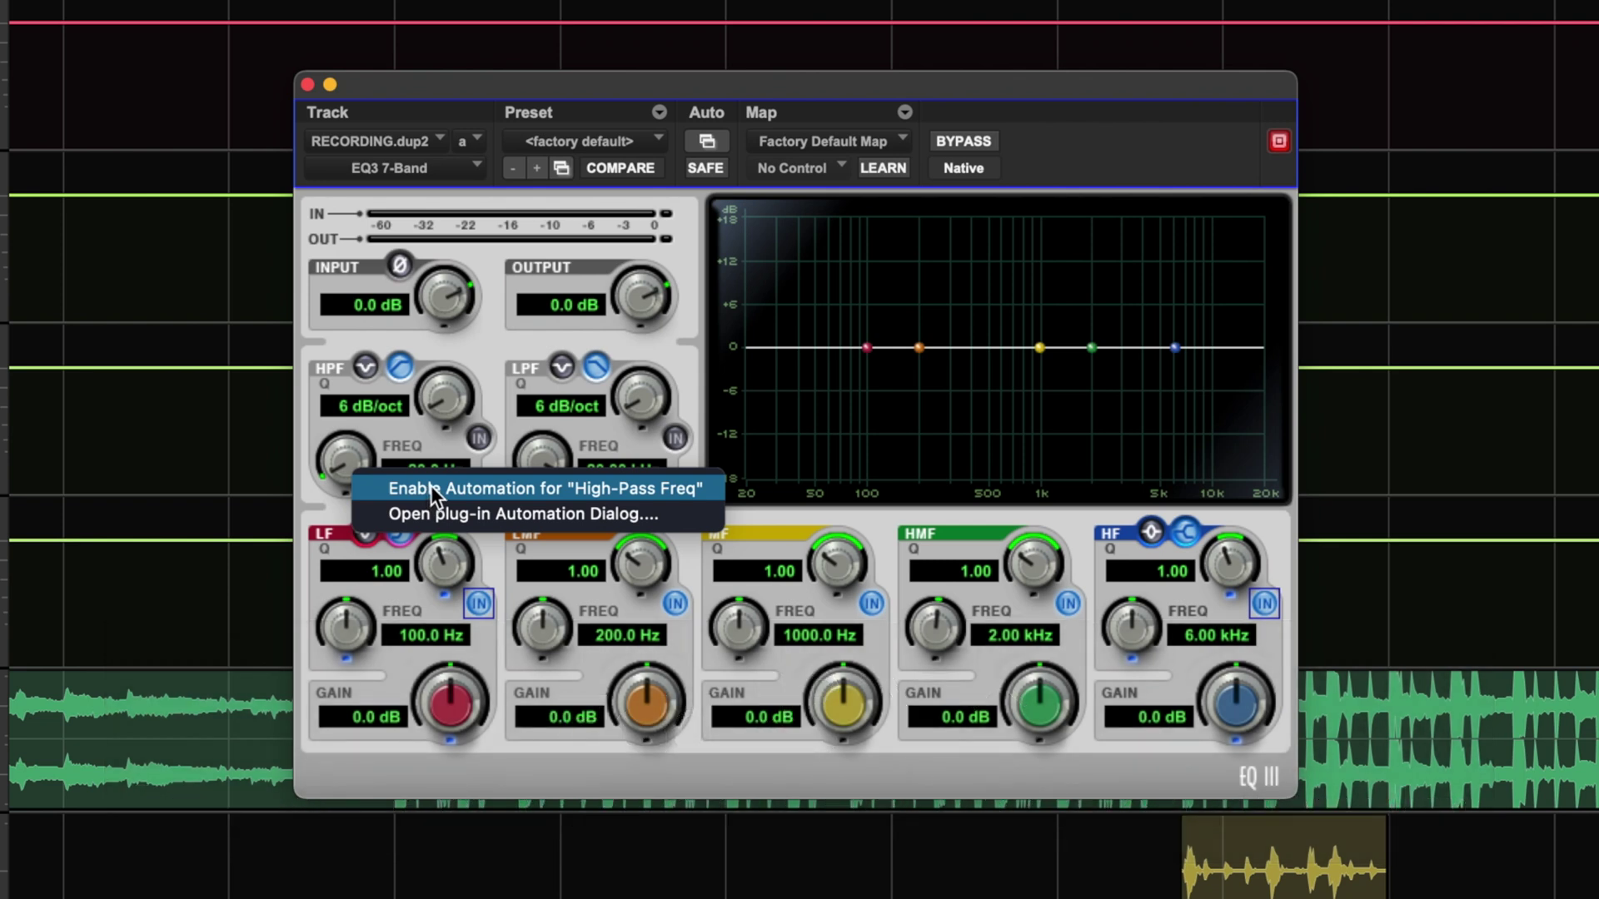
click(433, 488)
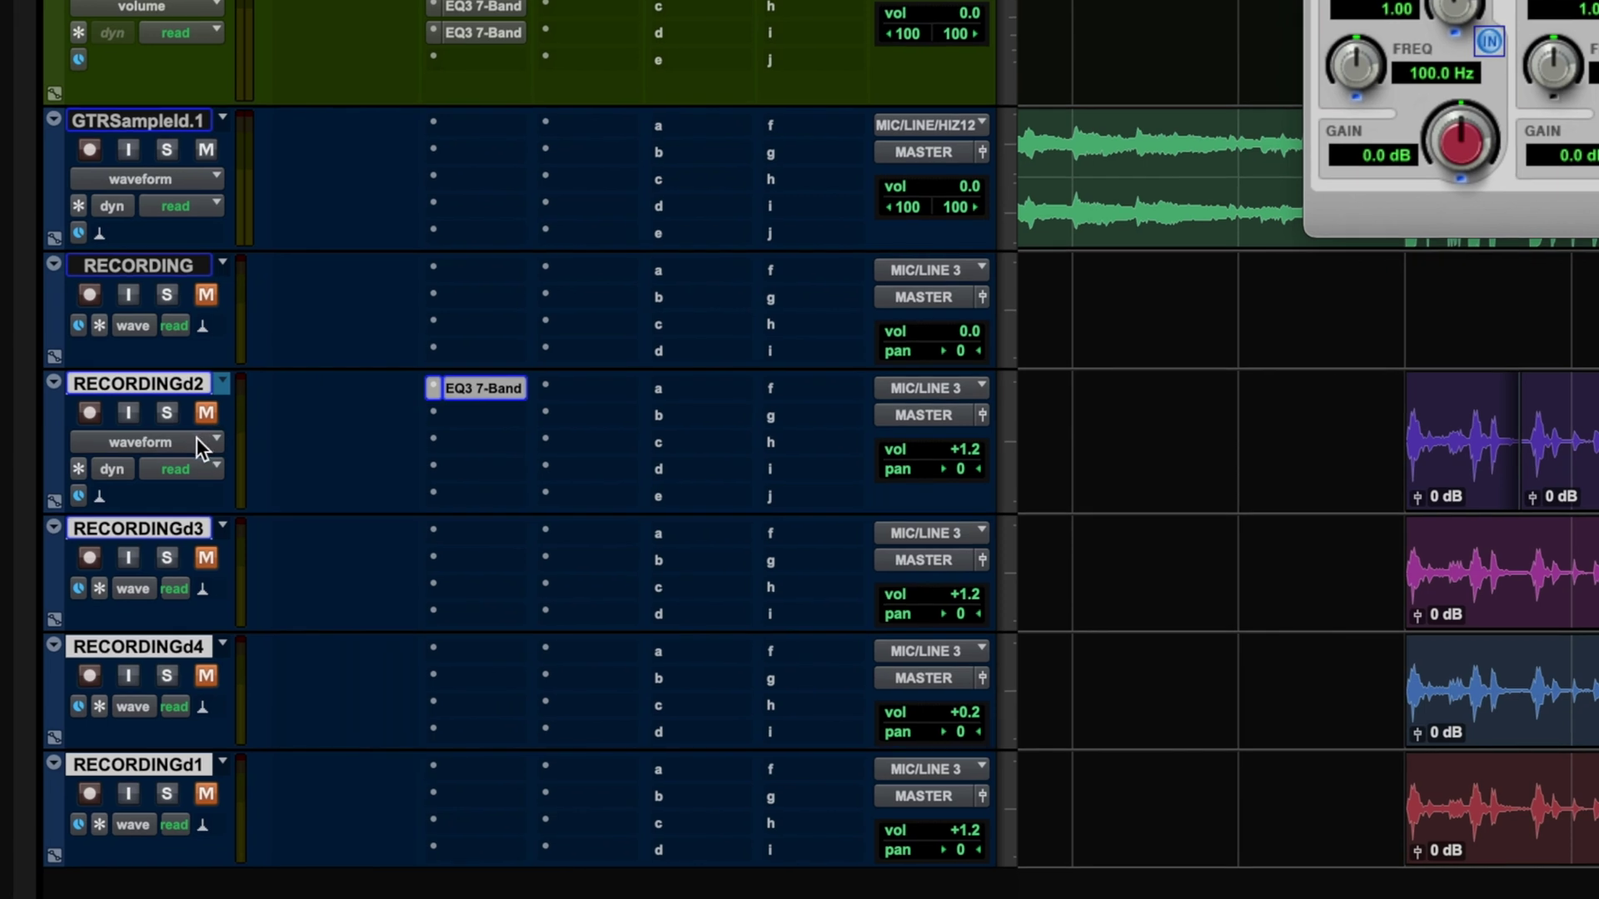
- Draw a rise-fall-rise curve in RECORDINGd2's High-Pass Freq automation lane
click(200, 447)
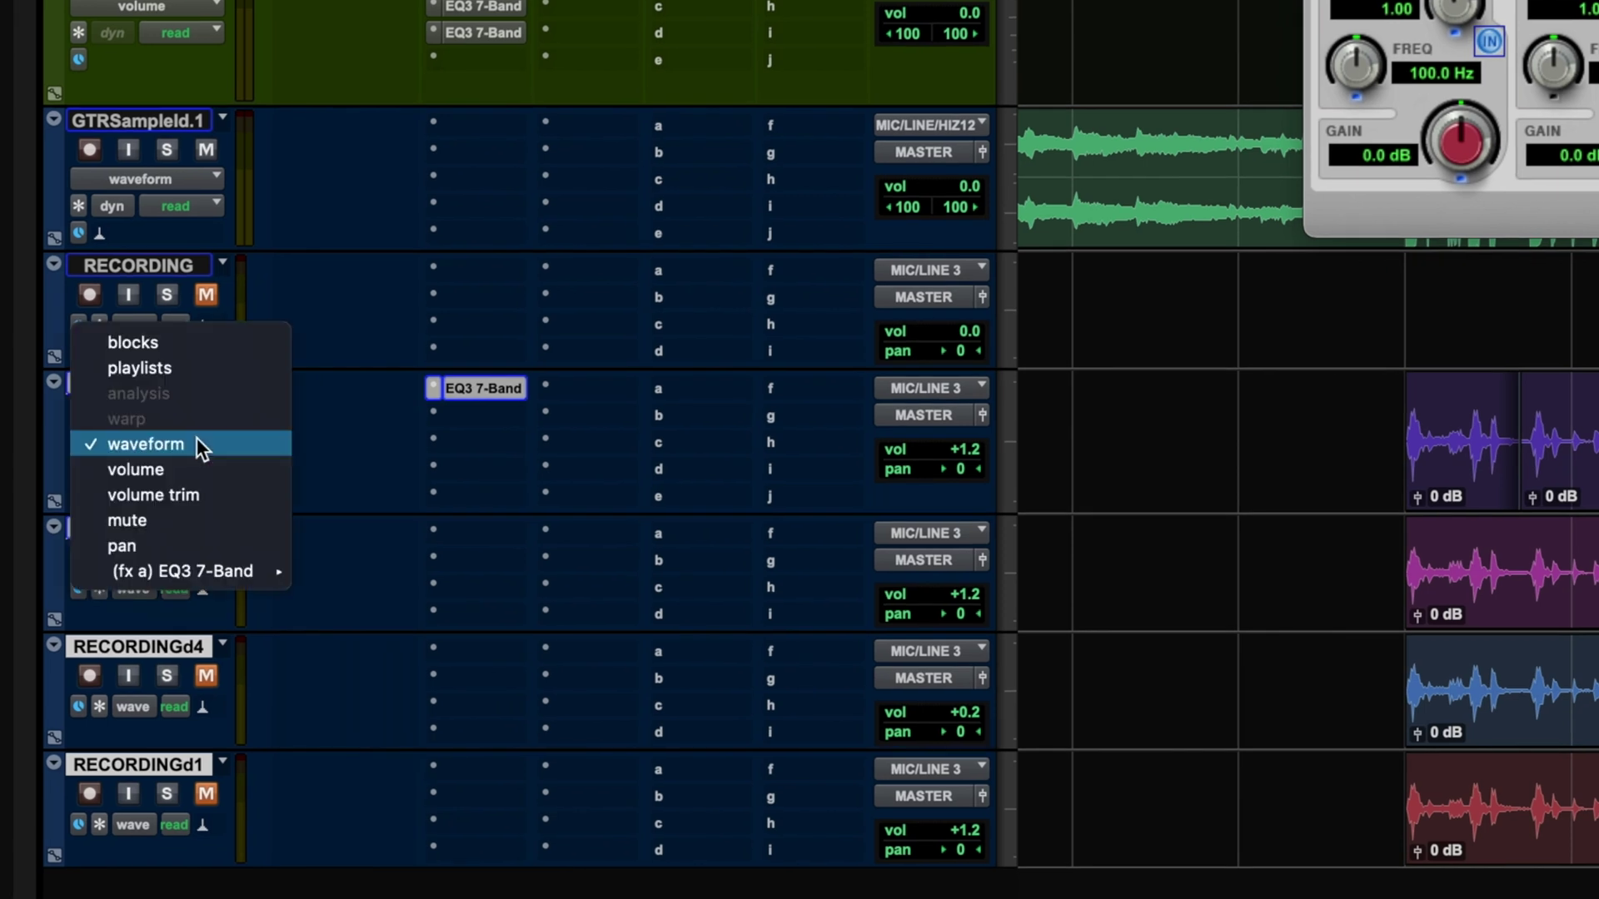
mouse_move(182, 571)
click(350, 576)
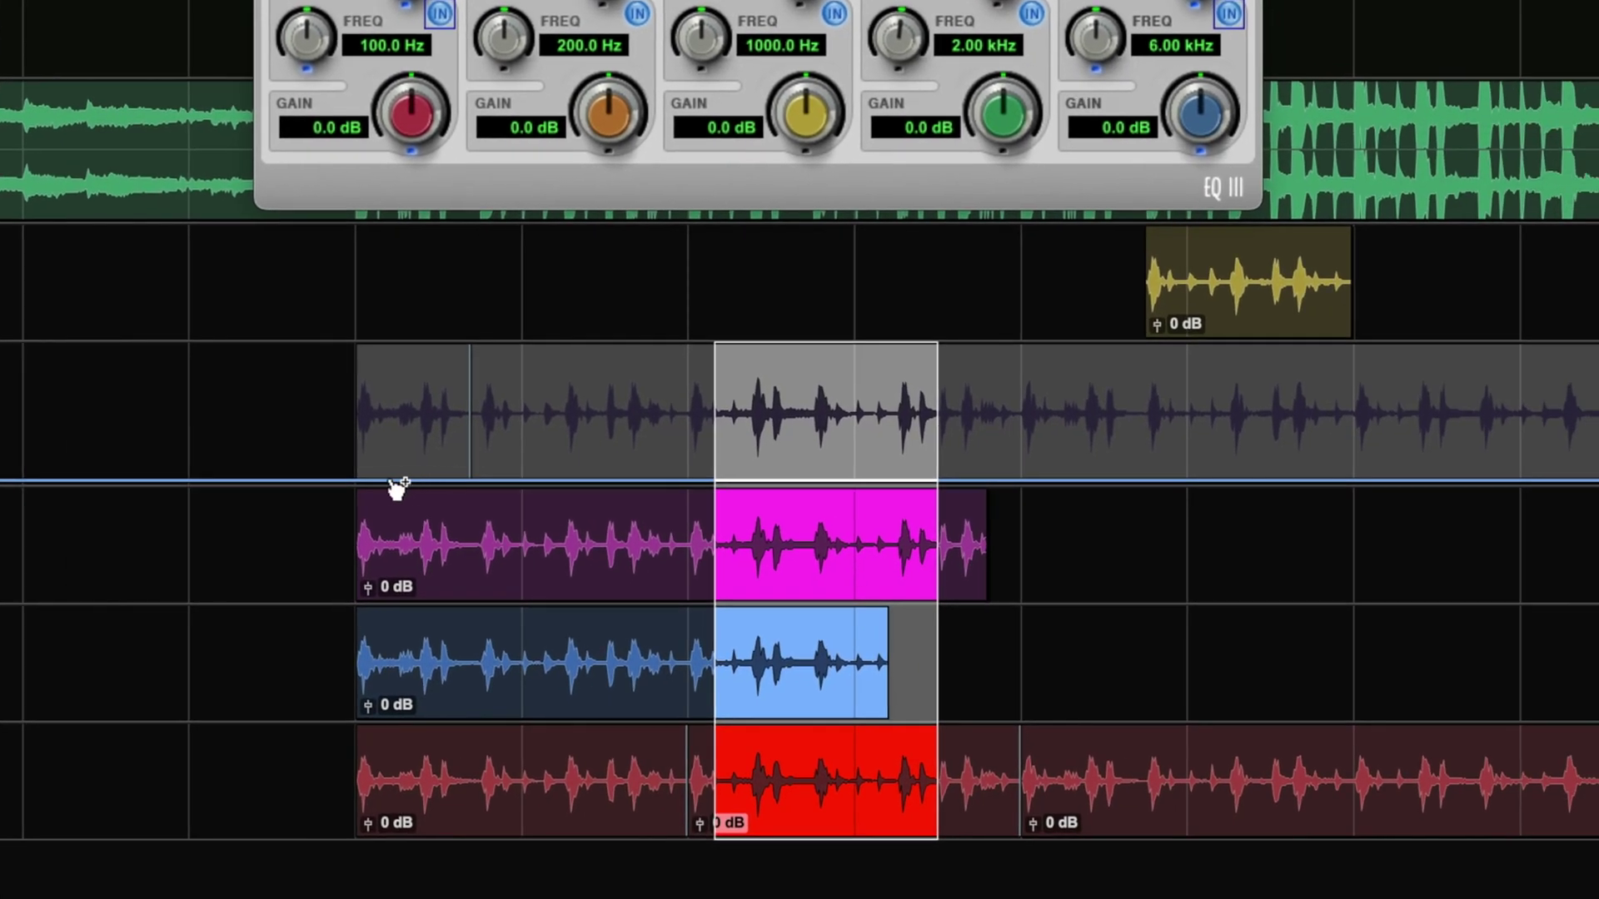
drag(610, 481, 610, 356)
drag(881, 377, 858, 510)
mouse_move(1065, 481)
mouse_down()
mouse_move(1142, 407)
mouse_move(1142, 346)
mouse_move(1095, 235)
mouse_up()
- Switch the EQ high-pass filter on with an 18 dB/oct slope
click(459, 395)
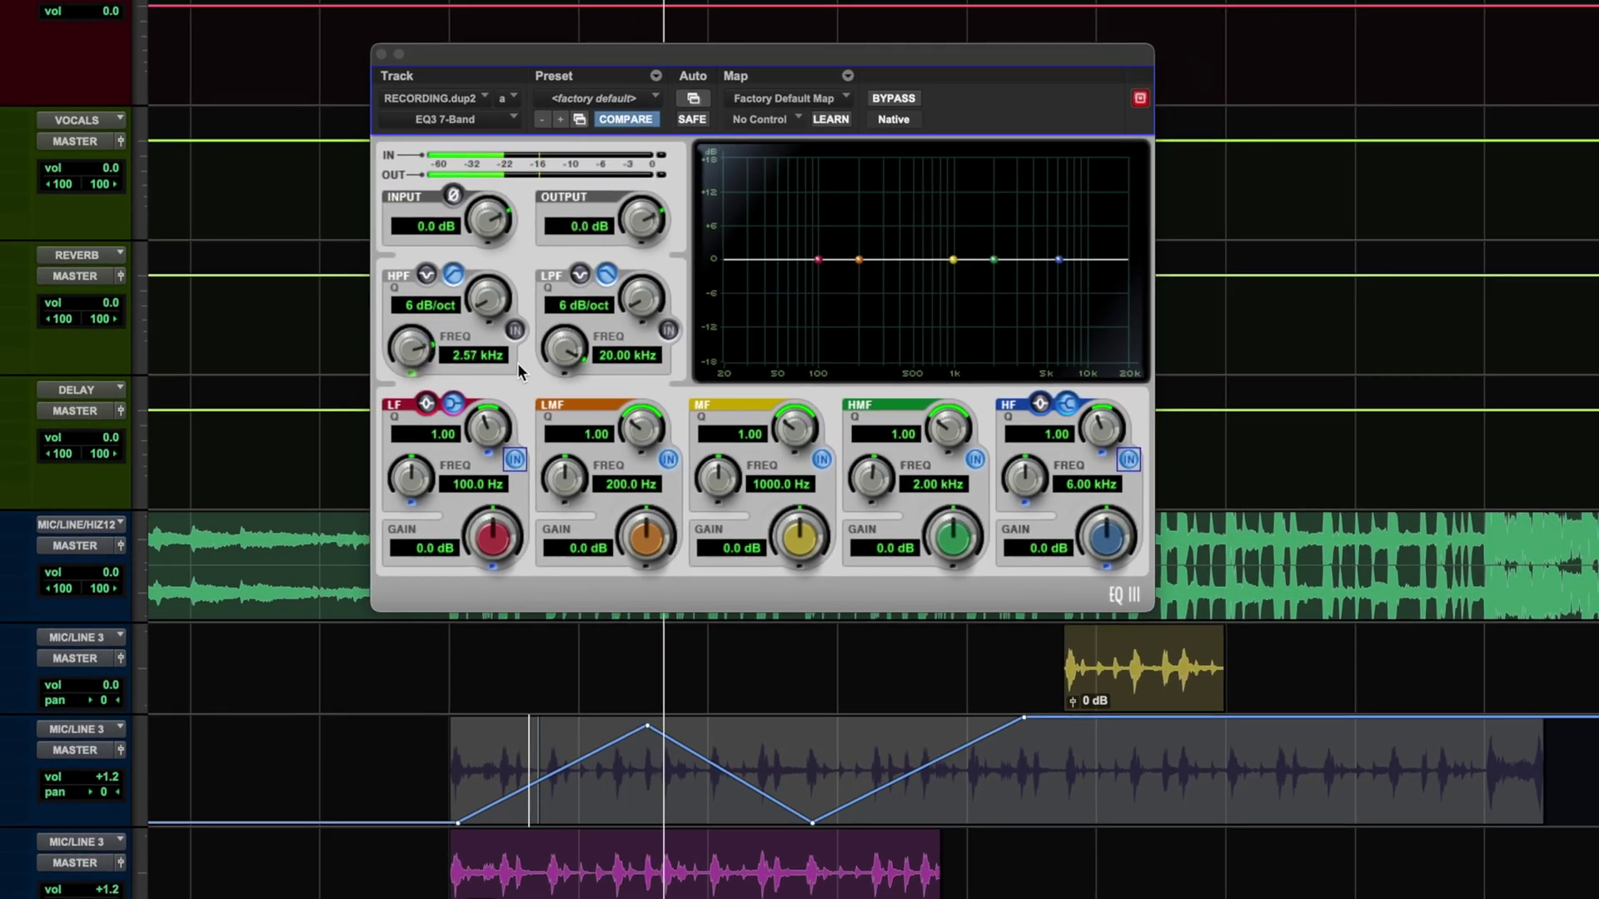
click(514, 331)
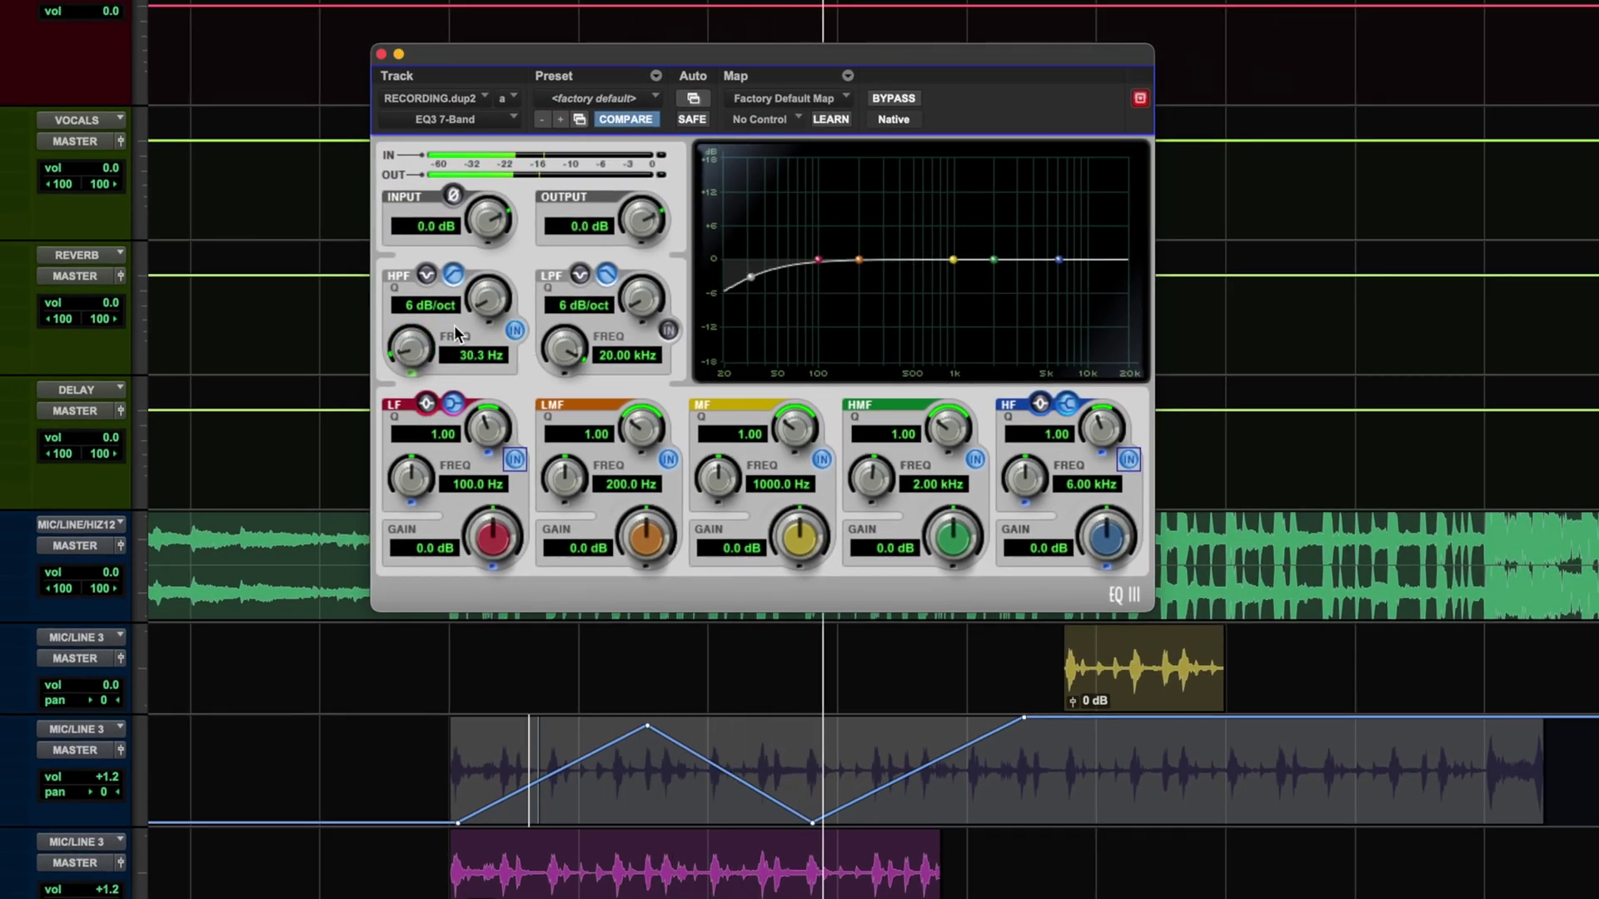
drag(483, 296, 487, 219)
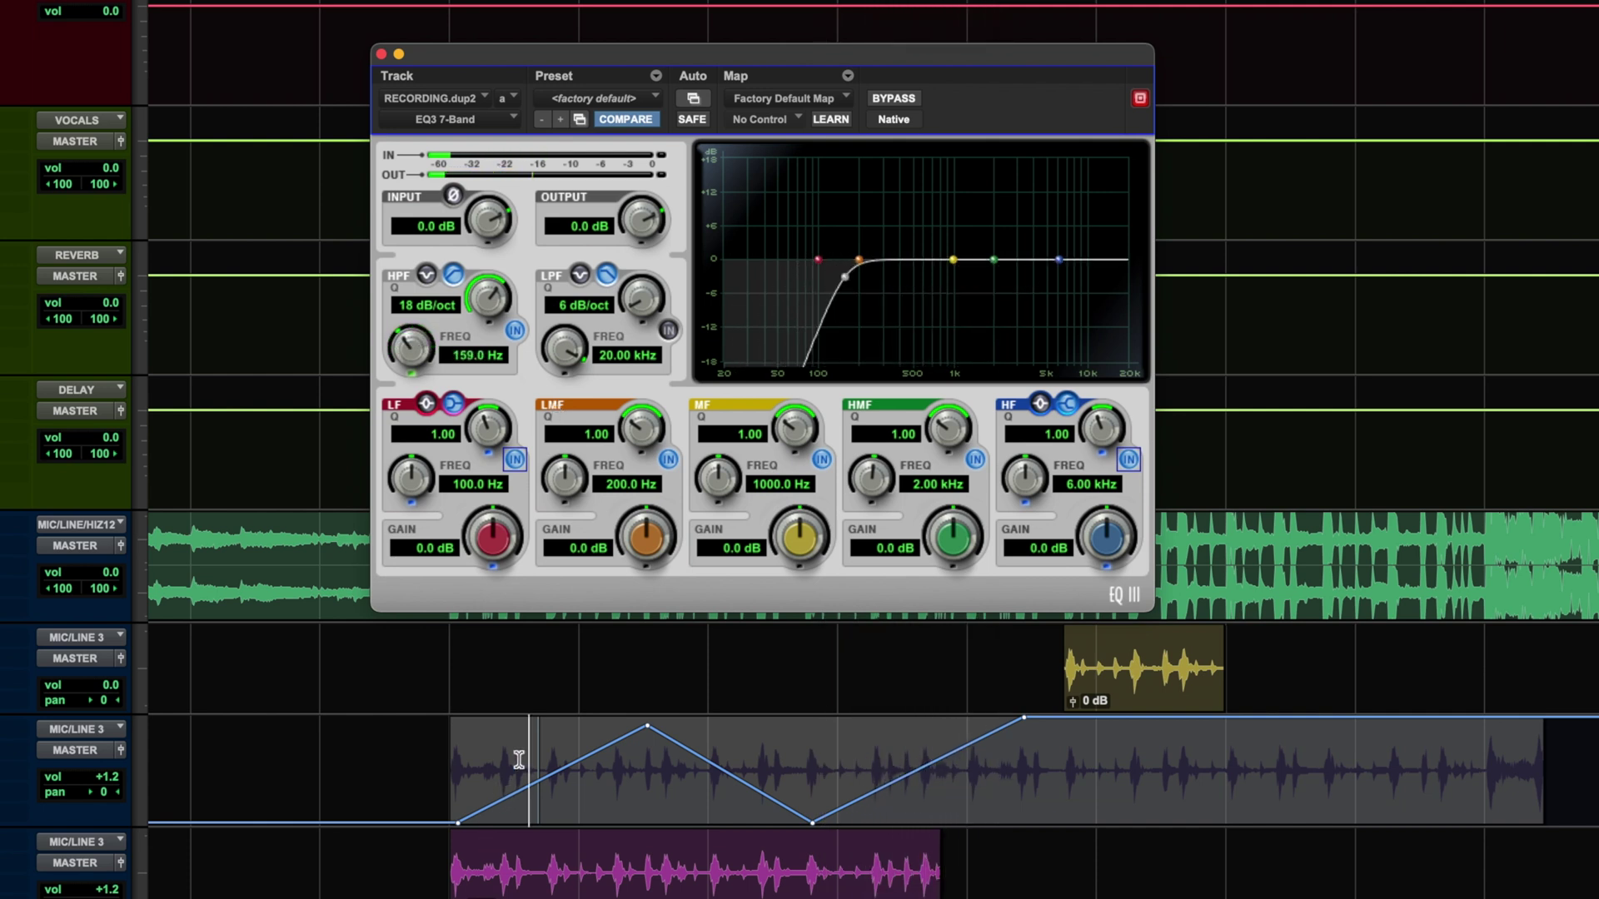
- Draw a down-and-up volume dip on the vocal tracks and play it back in the mixer
key(minus)
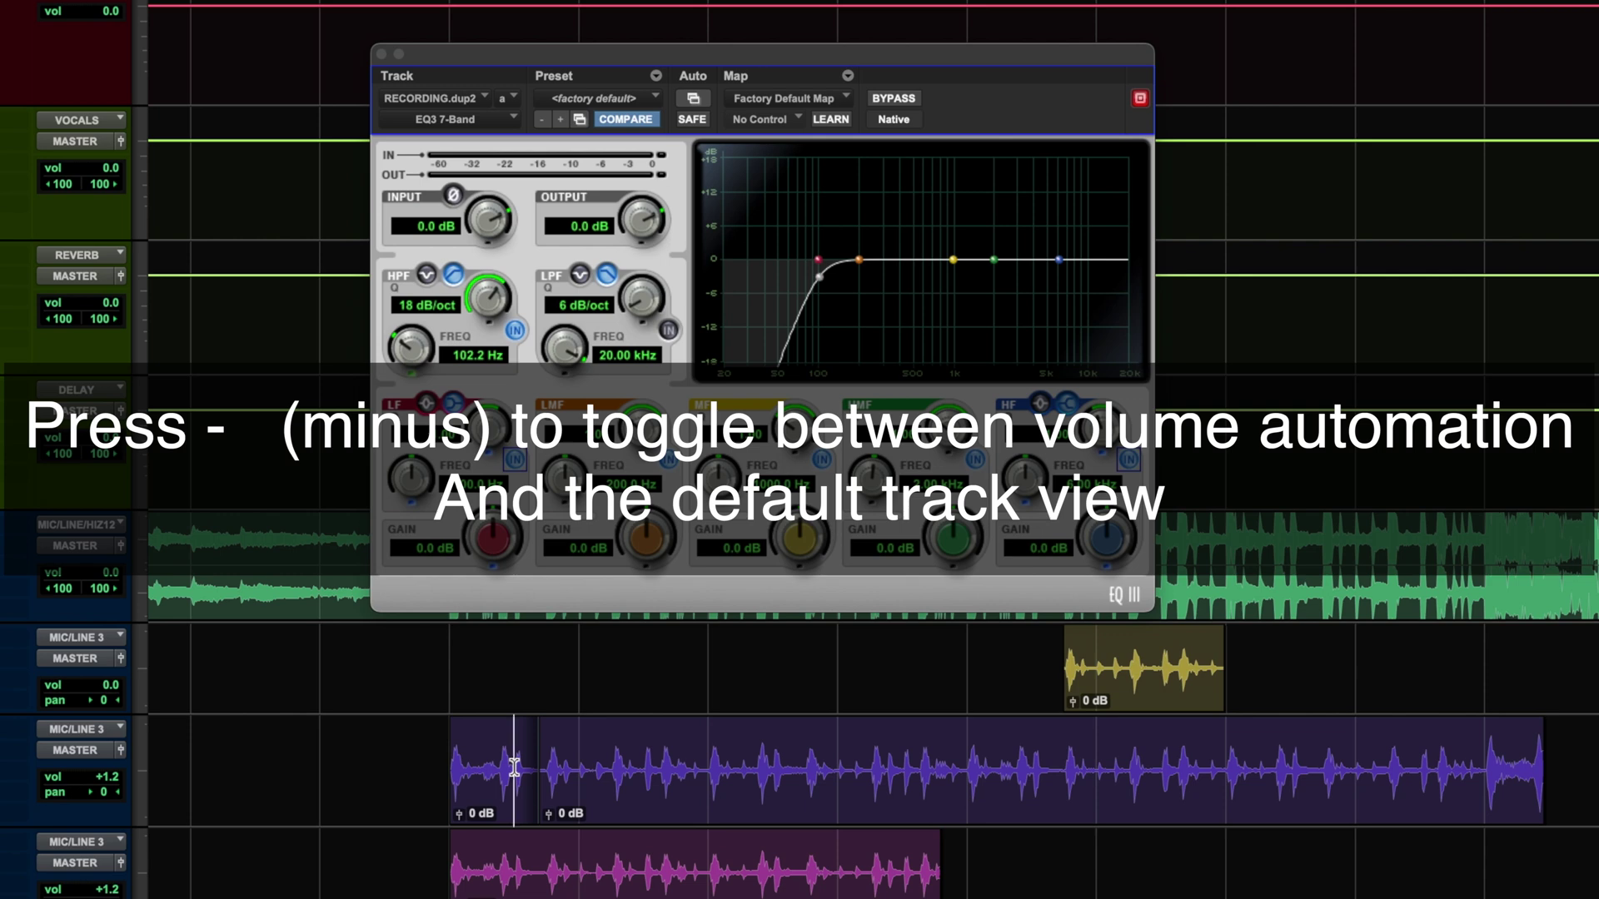
key(minus)
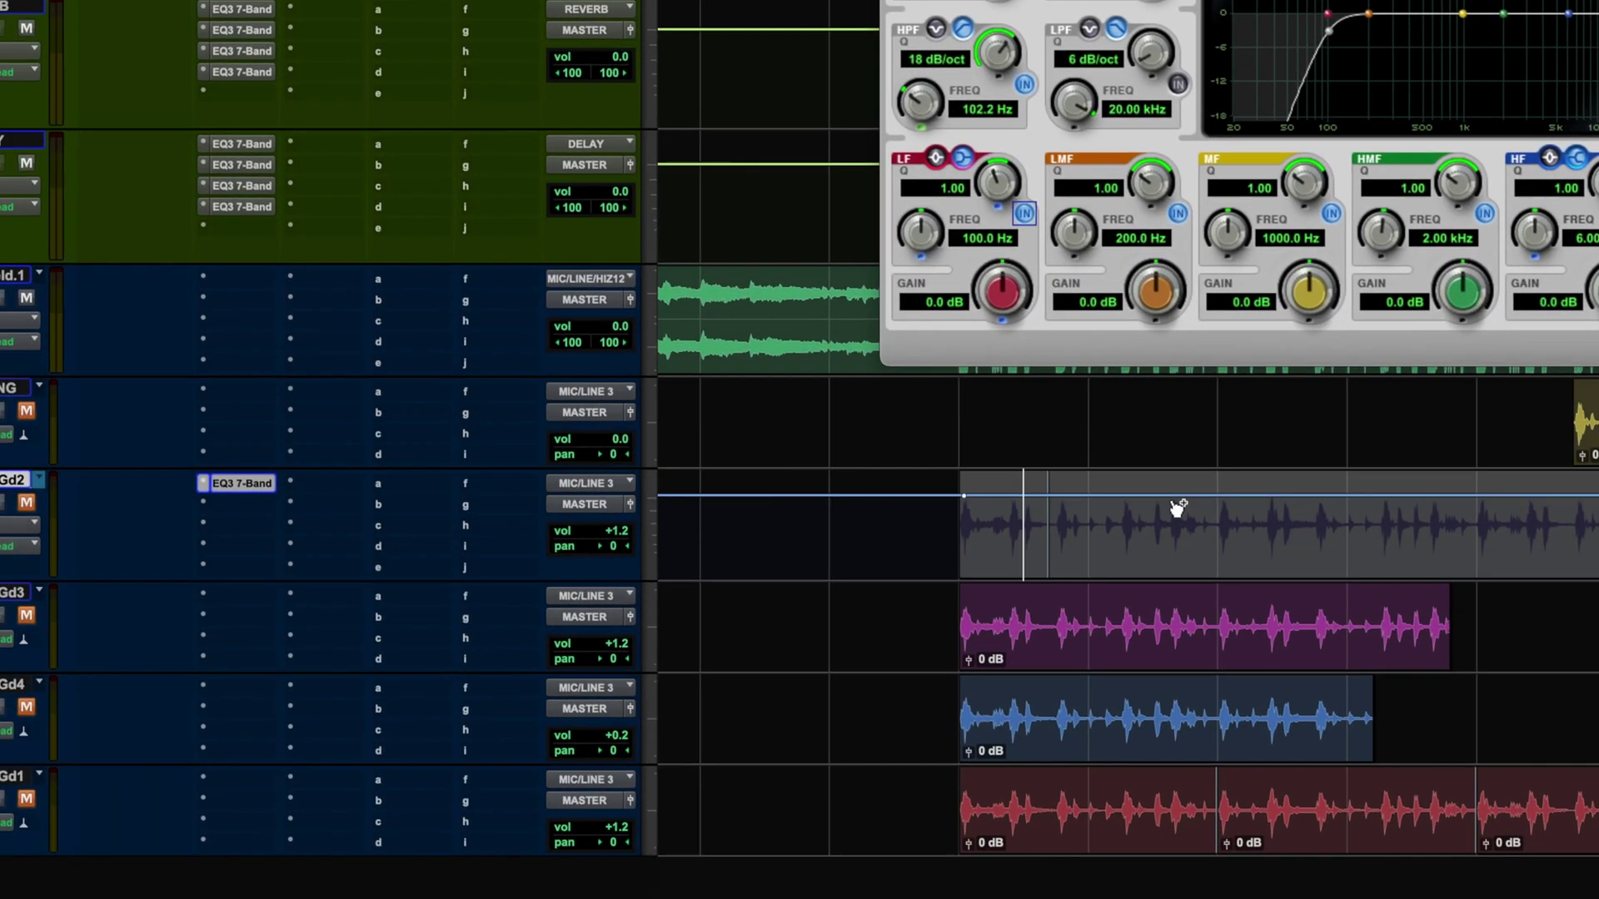
drag(1158, 496, 1158, 576)
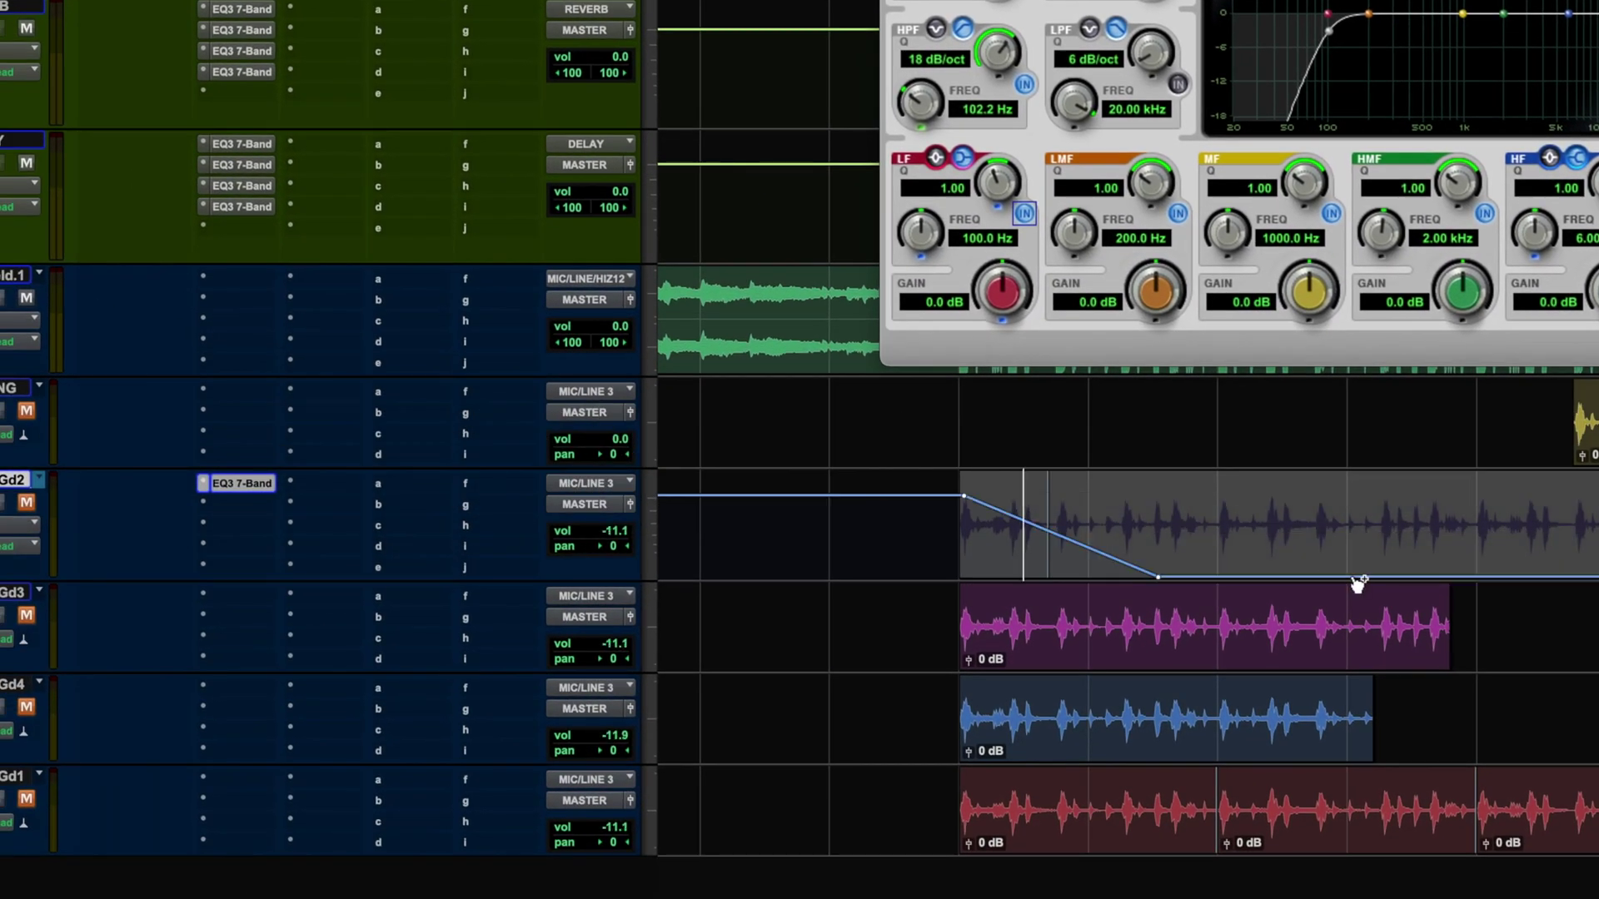
drag(1359, 578, 1359, 444)
key(ctrl+equal)
key(space)
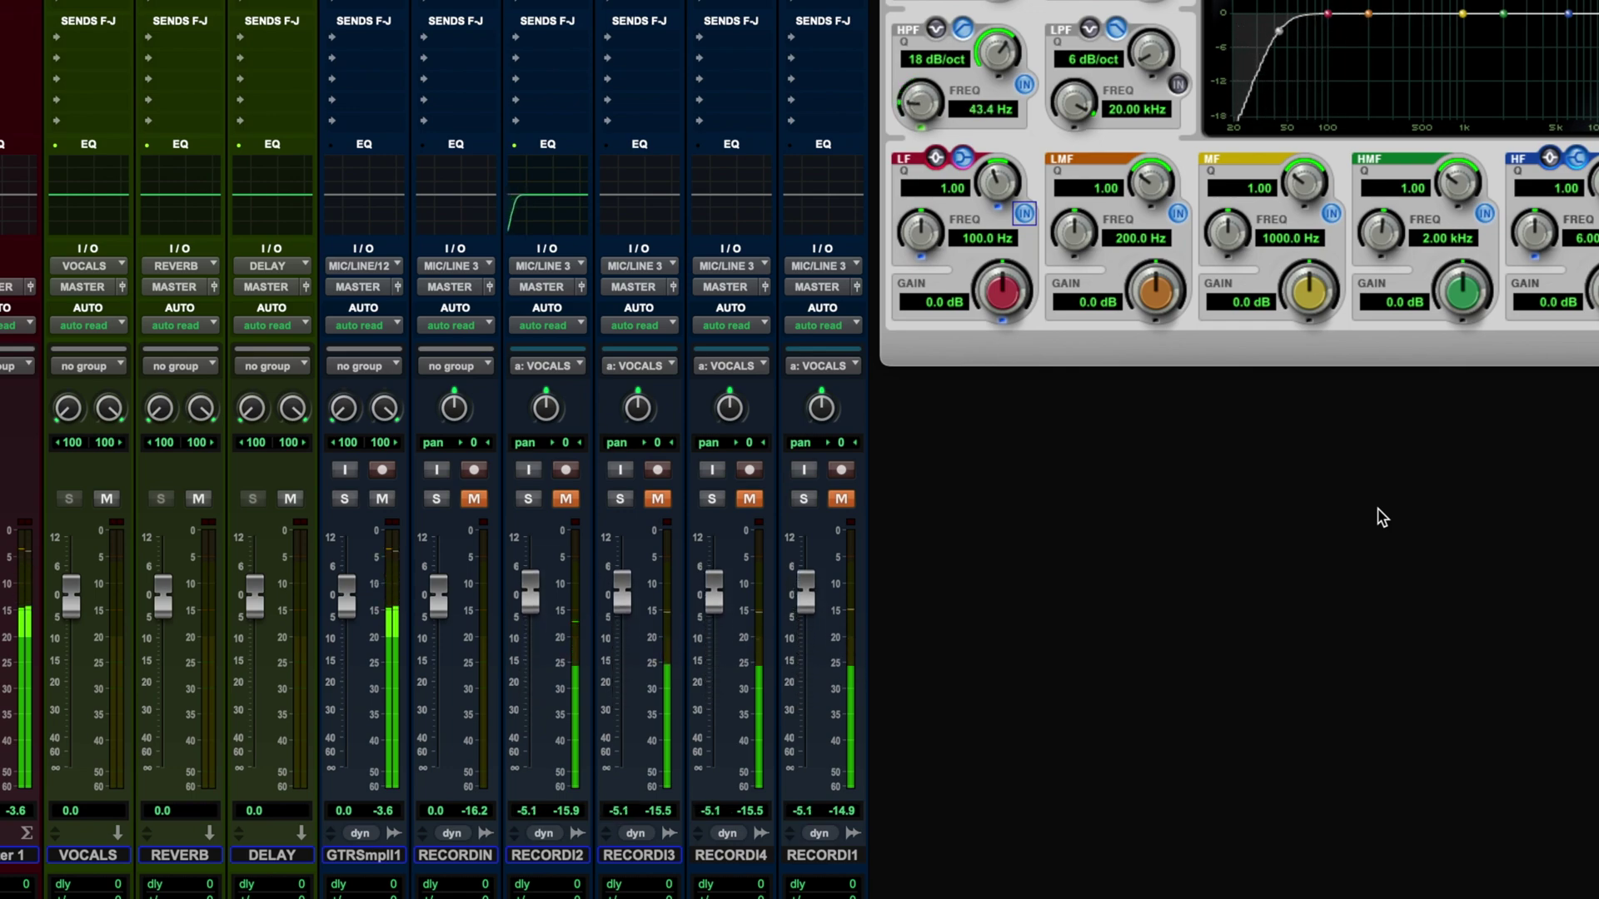
key(ctrl+equal)
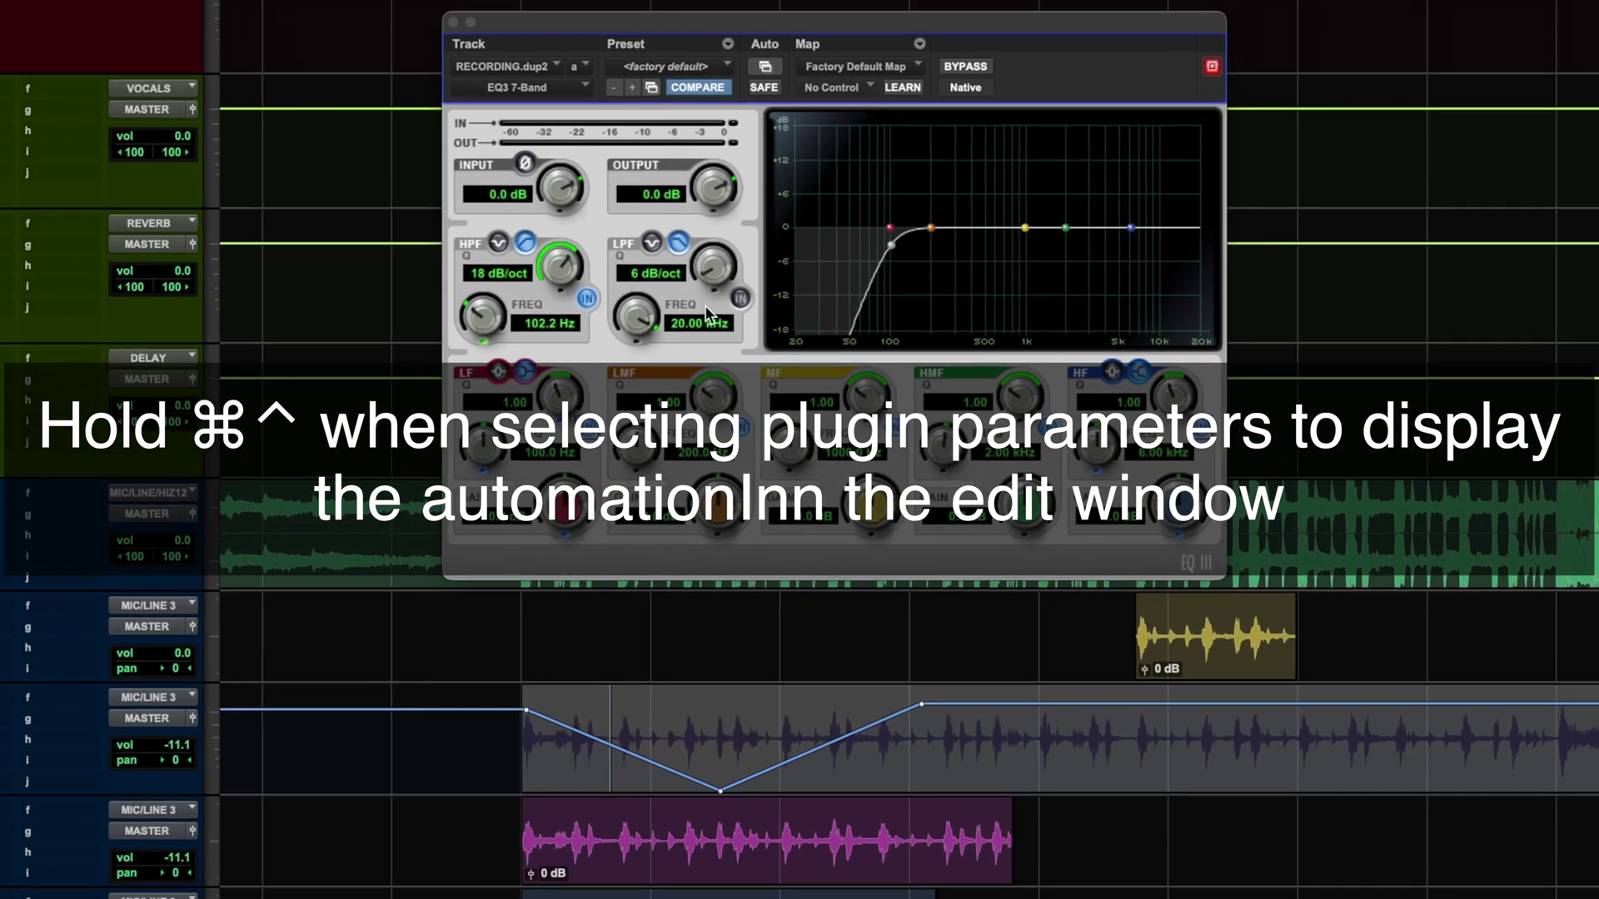
- Turn on the EQ low-pass filter and enable Low-Pass Freq automation on RECORDINGd2
click(739, 298)
ctrl+super+click(632, 321)
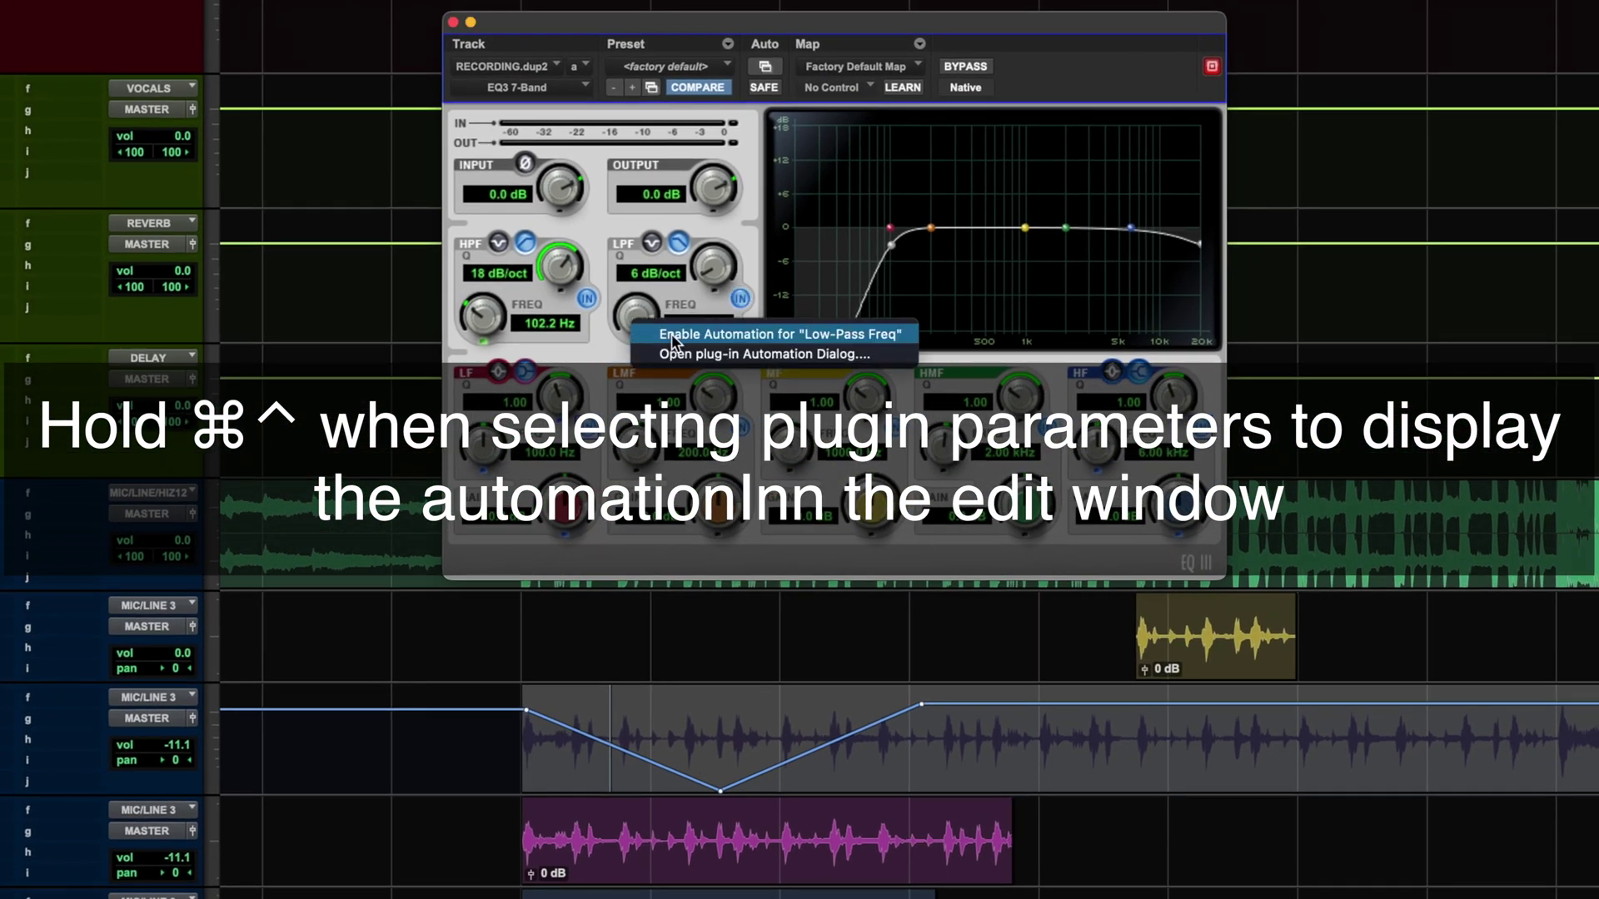
click(671, 333)
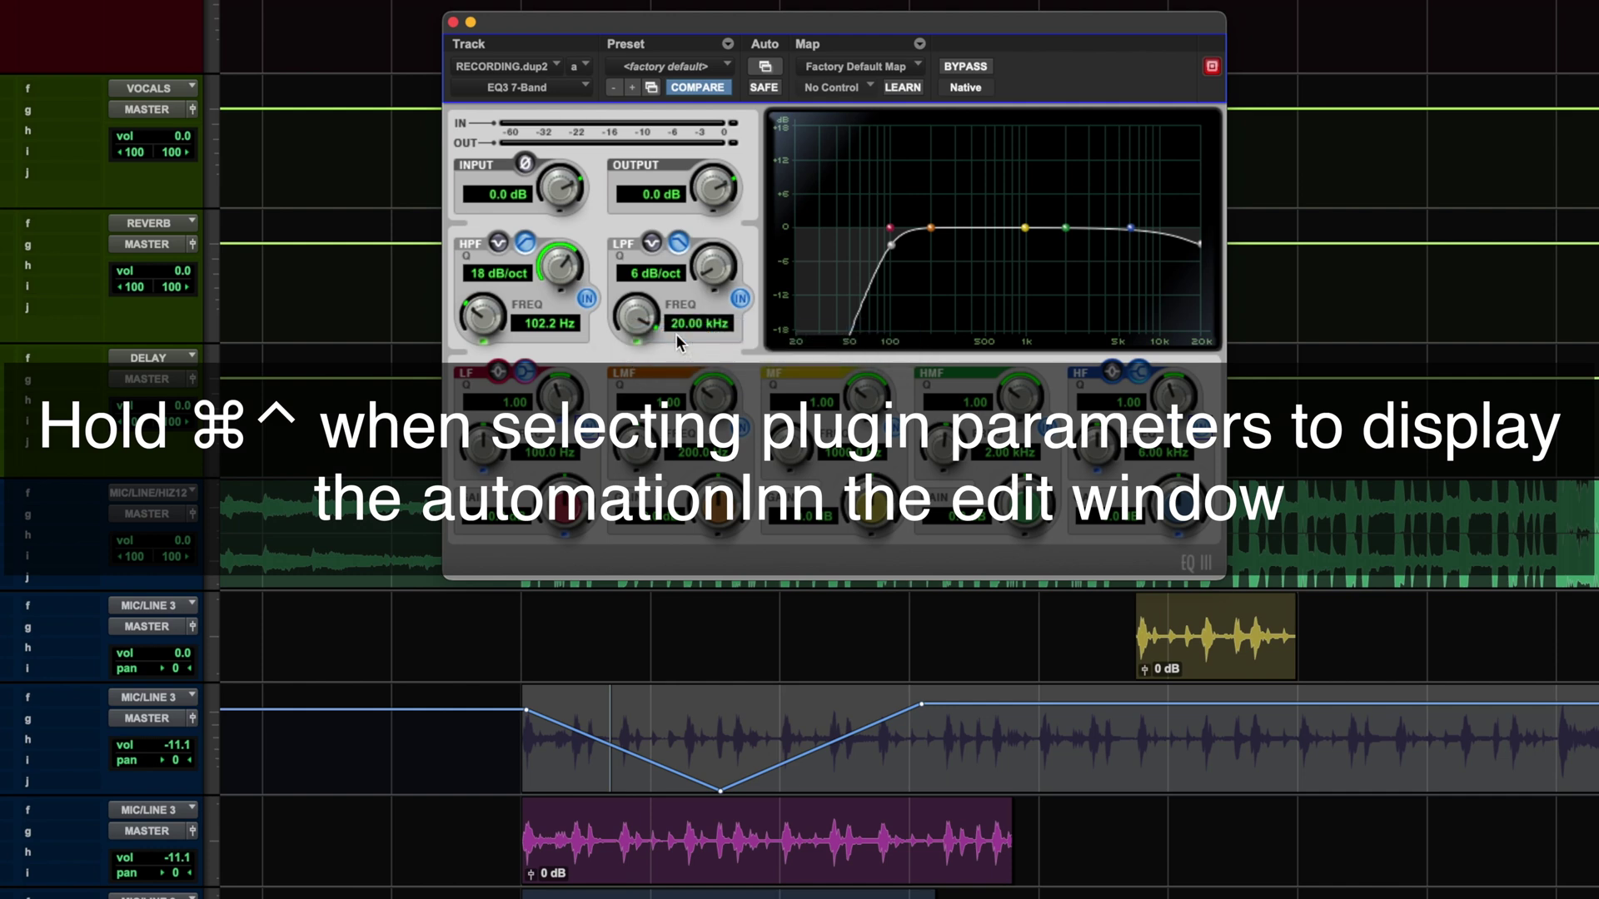
- Draw a V-shaped dip in RECORDINGd2's Low-Pass Freq automation lane
ctrl+super+click(635, 321)
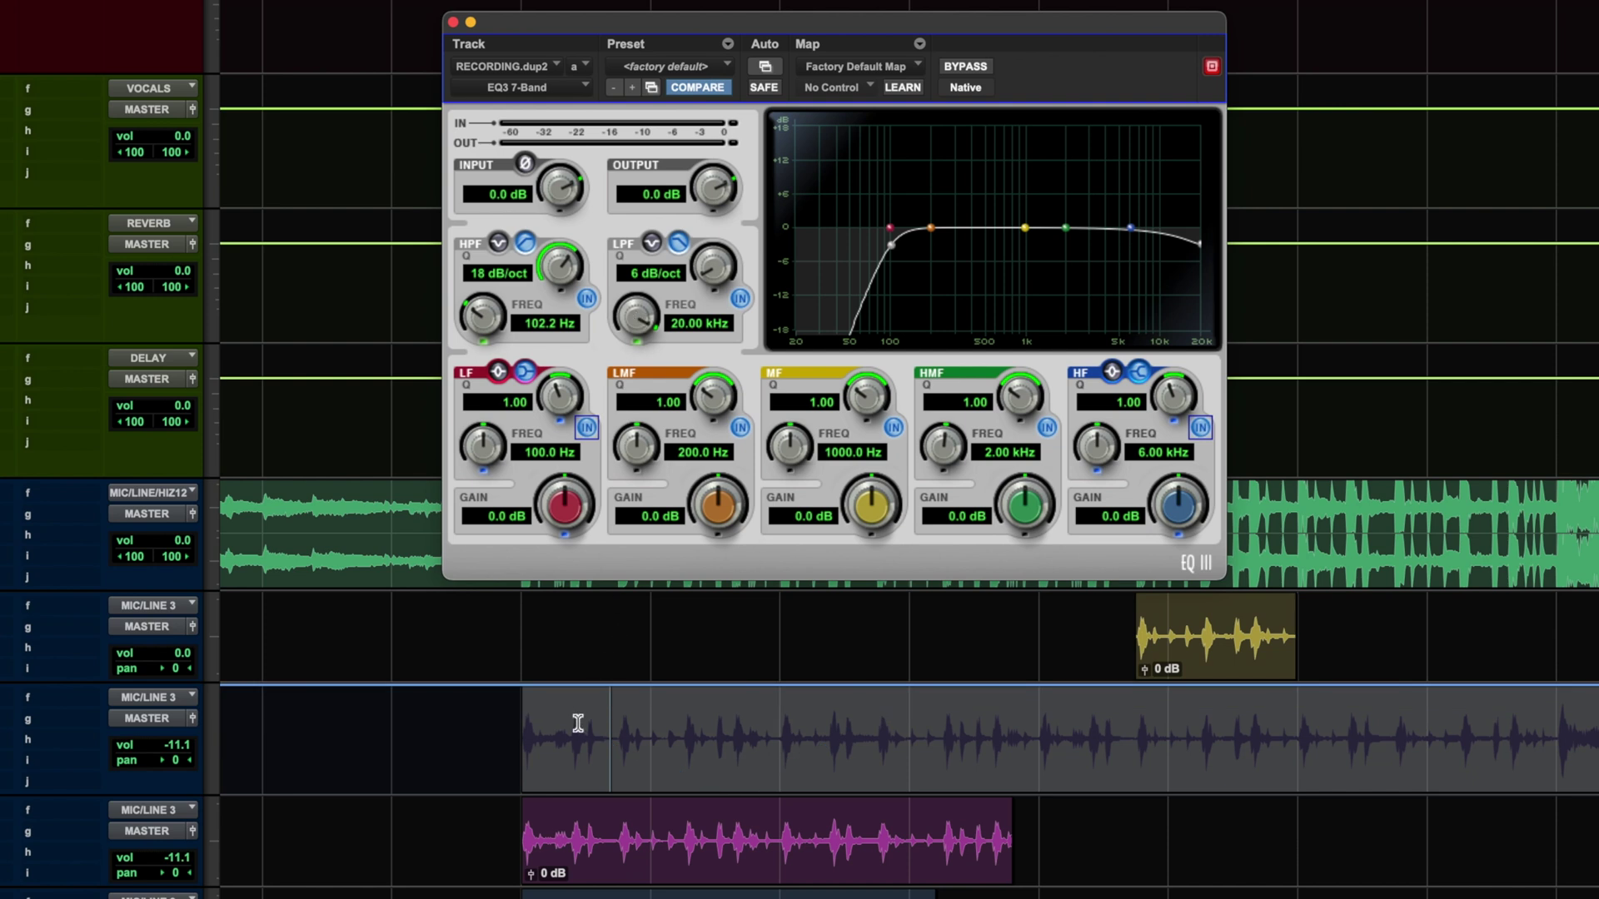
drag(675, 685, 709, 791)
drag(857, 791, 862, 685)
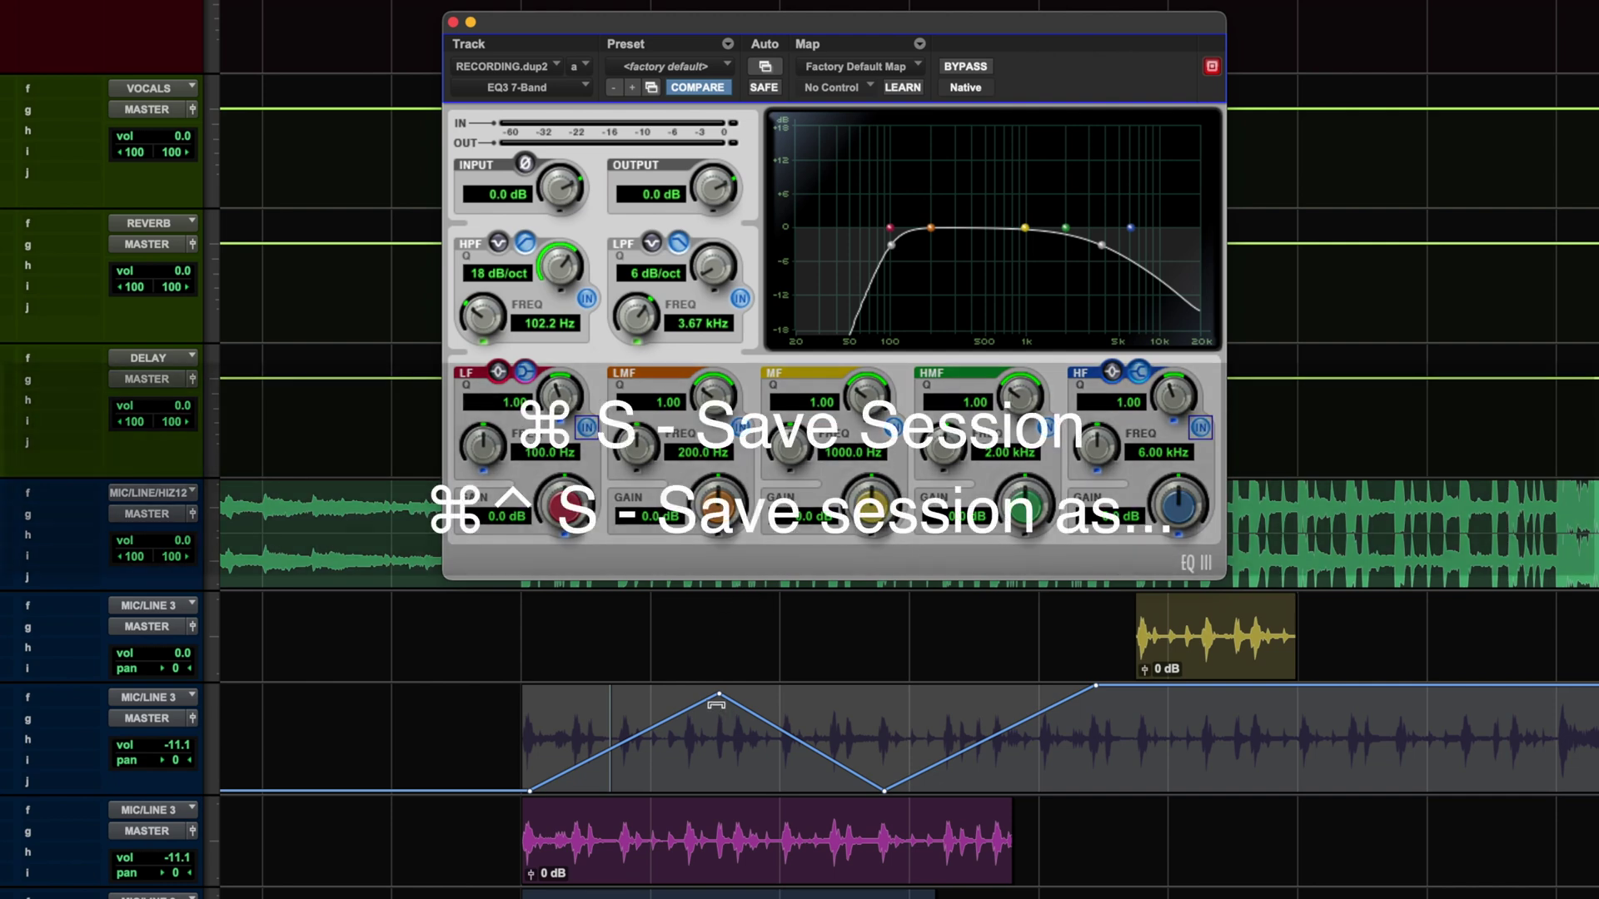
- Flatten the early high-pass frequency peak to minimum and play the session back
drag(713, 790, 714, 790)
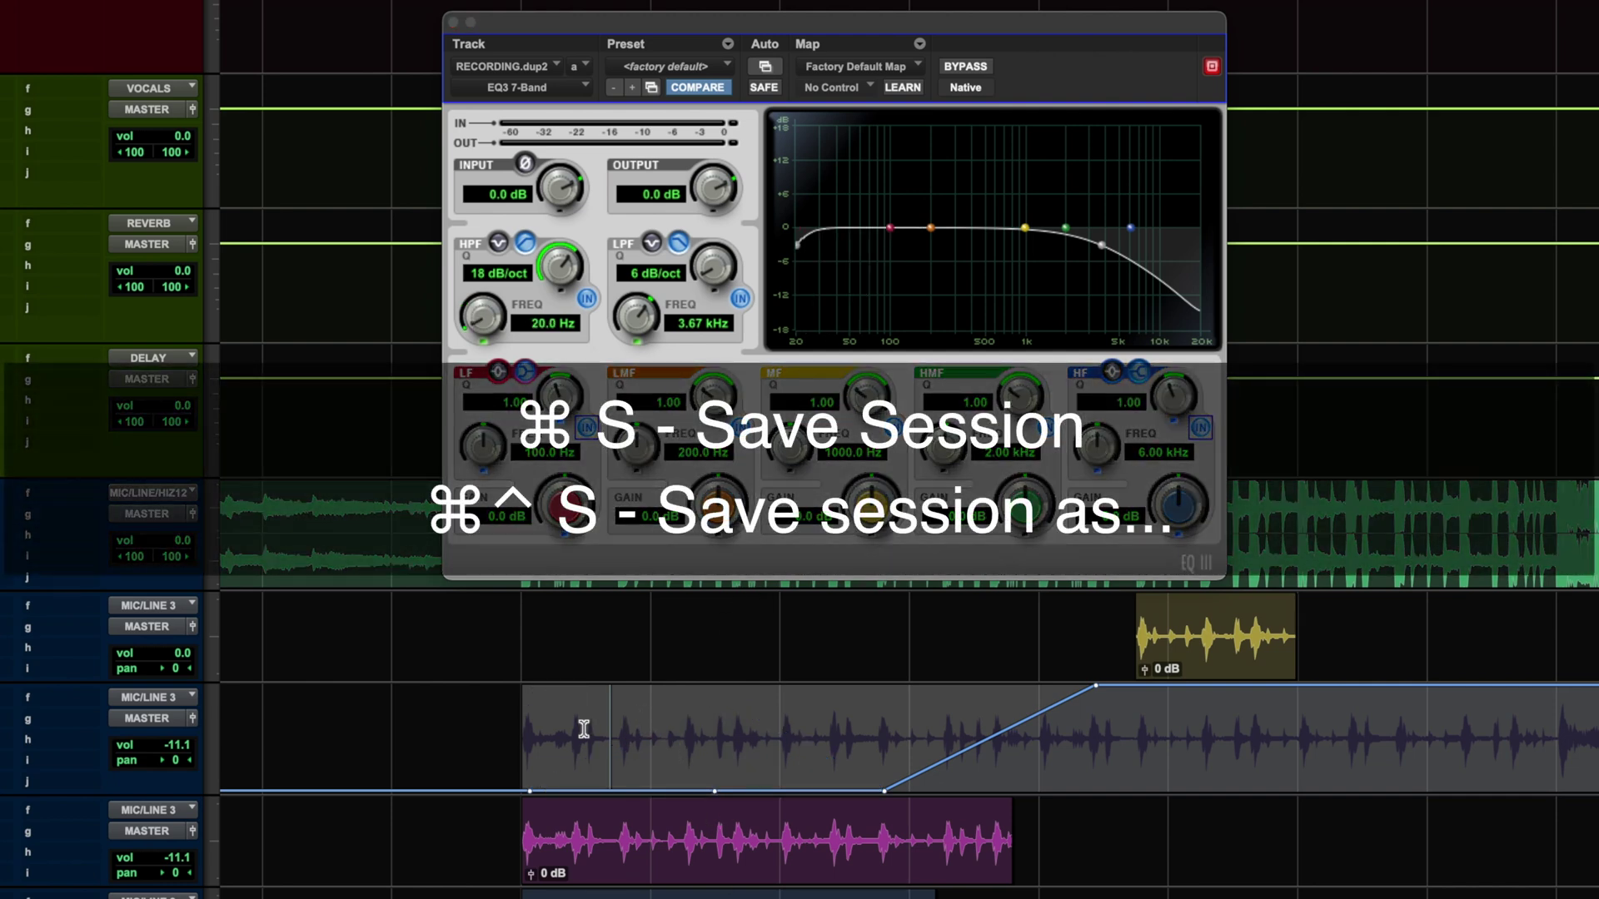
key(space)
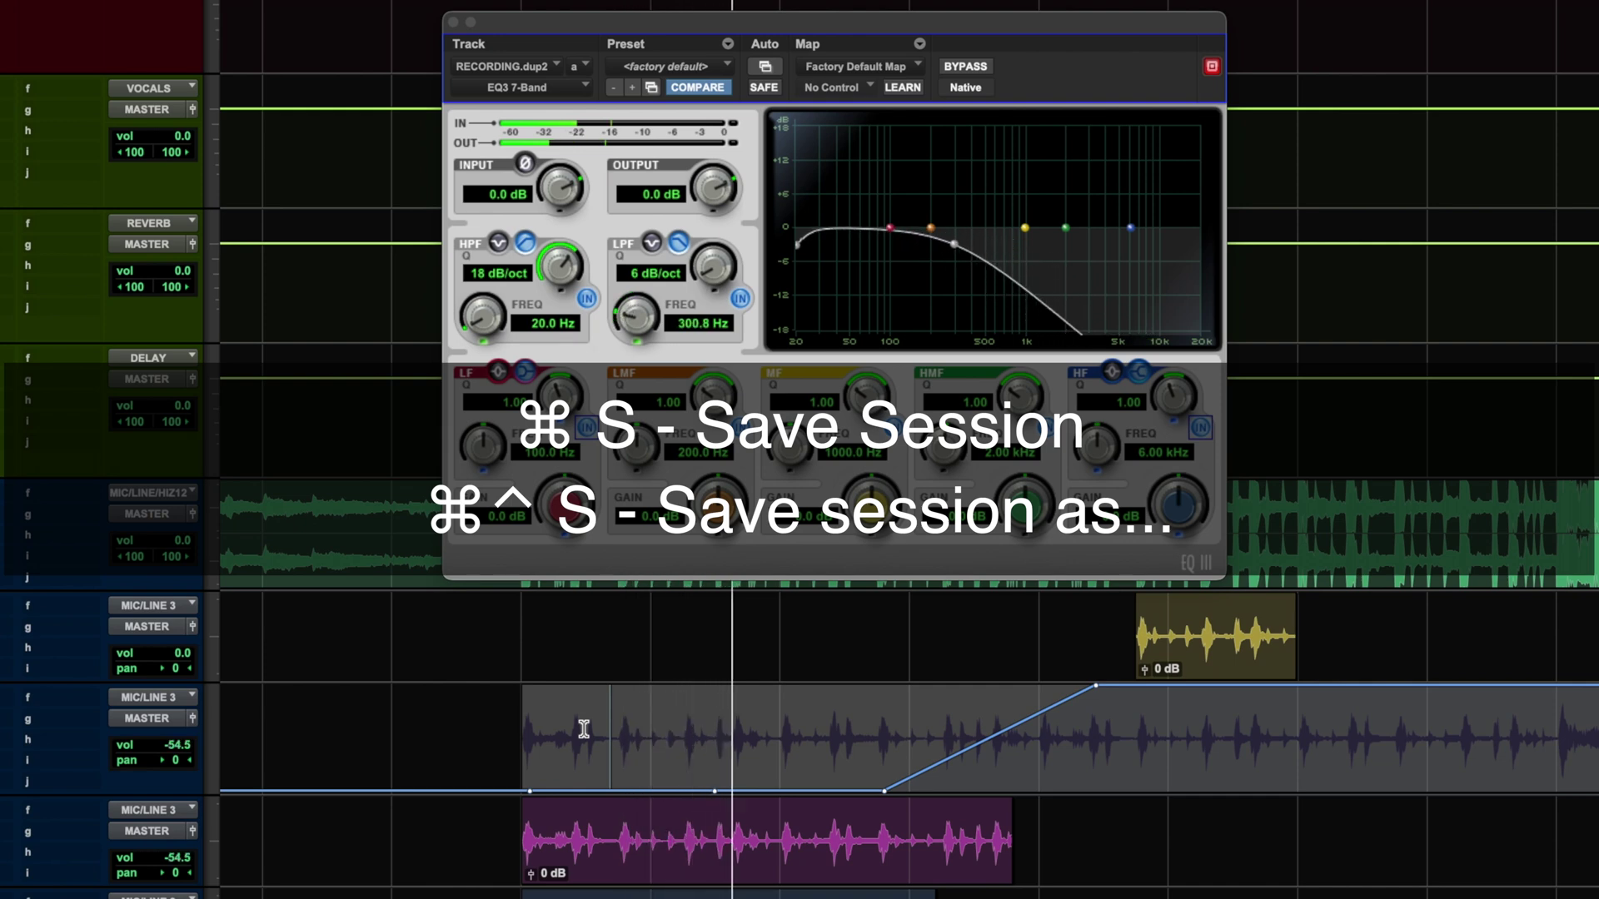